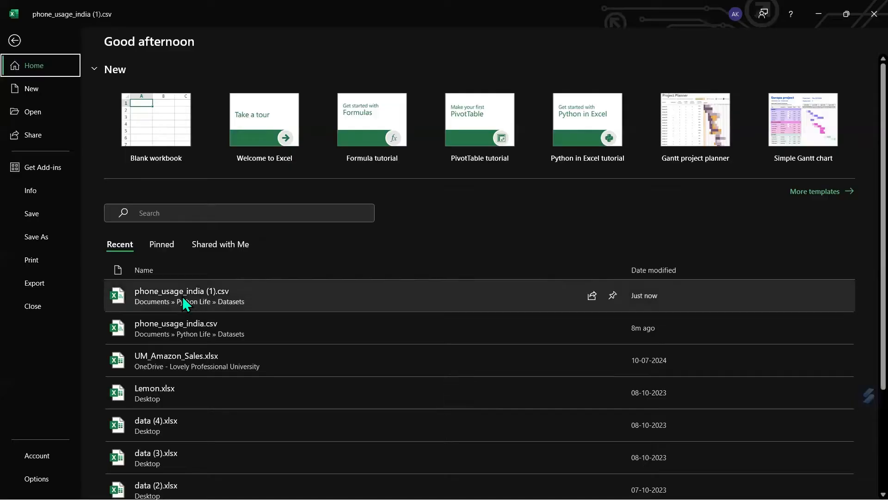
- Open the recent file phone_usage_india (1).csv to show its data sheet
left_click(200, 293)
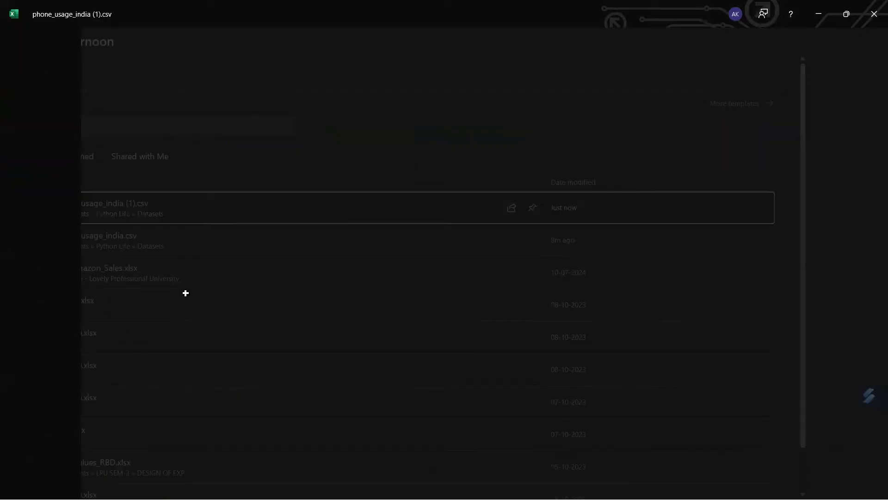
left_click(650, 284)
left_click(585, 217)
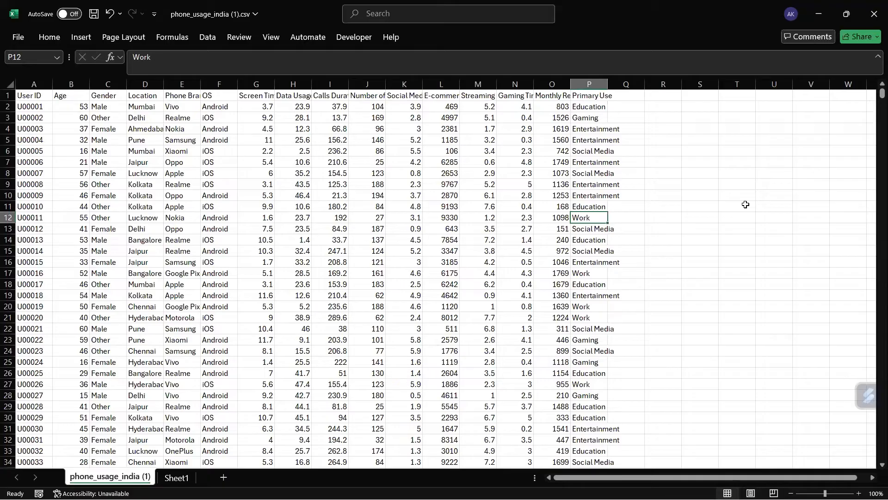
- Examine the dataset's column headings from User ID through Primary Use, slightly widening the Data Usage column
left_click(32, 113)
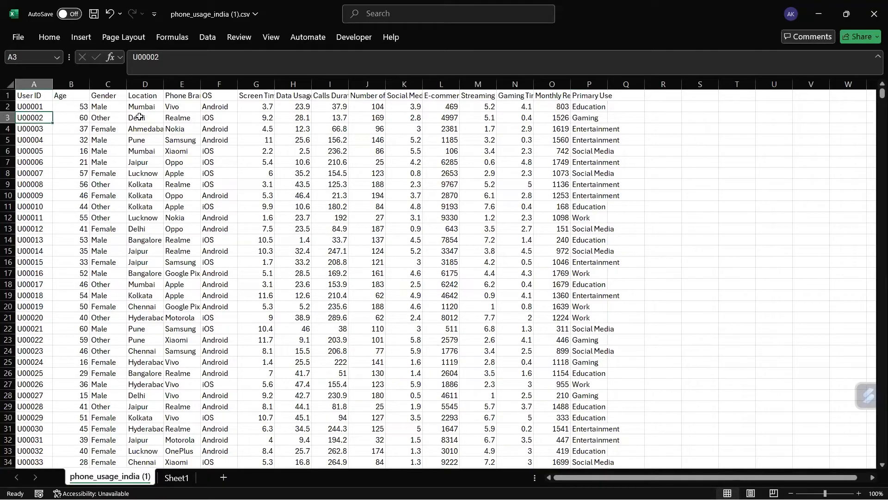
left_click(212, 97)
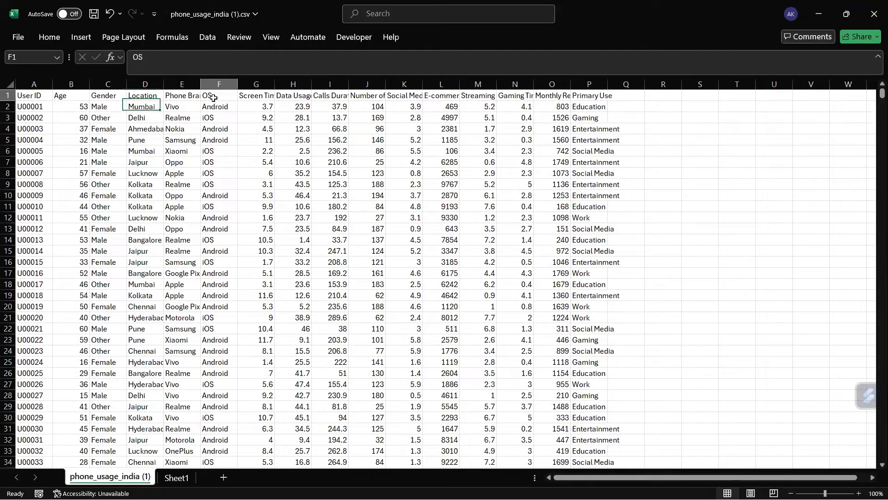
left_click(255, 99)
left_click(292, 95)
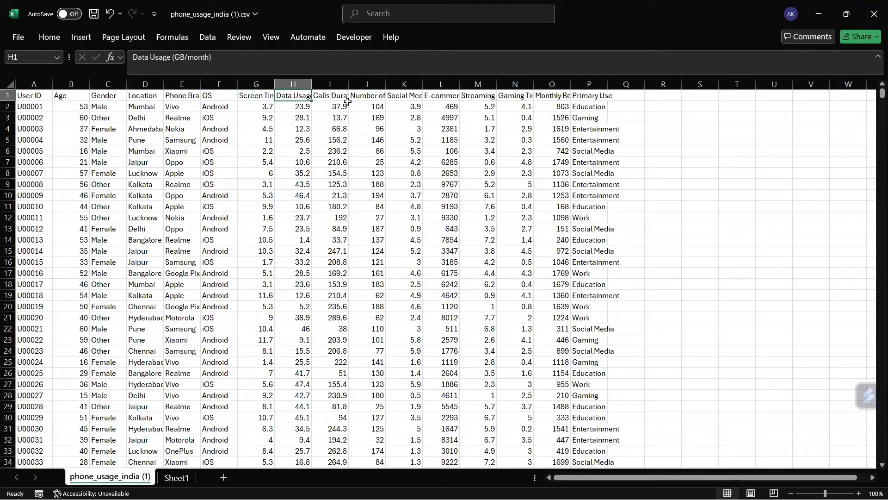
left_click(337, 95)
left_click(357, 95)
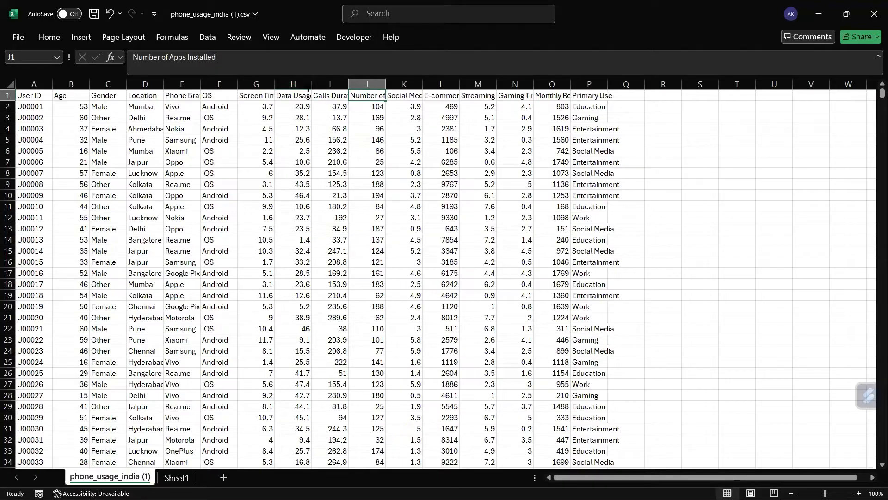
mouse_move(311, 84)
left_mouse_down()
mouse_move(345, 84)
mouse_move(317, 84)
left_mouse_up()
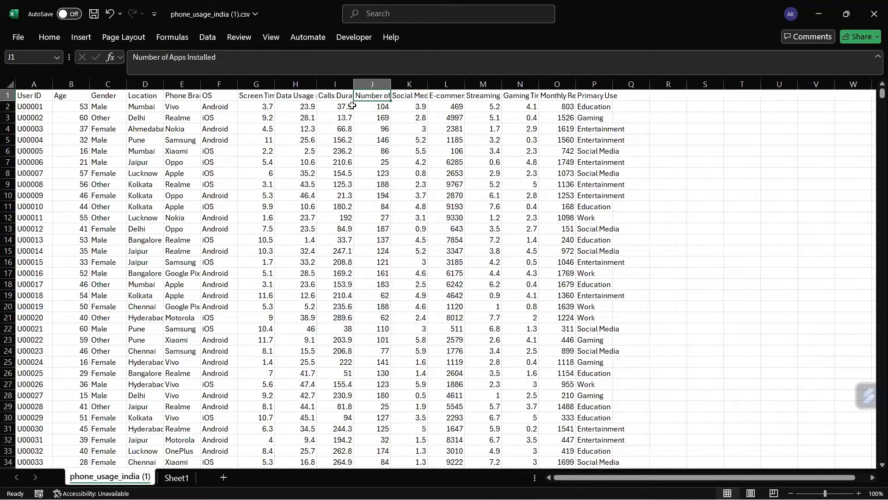
left_click(582, 124)
left_click(530, 96)
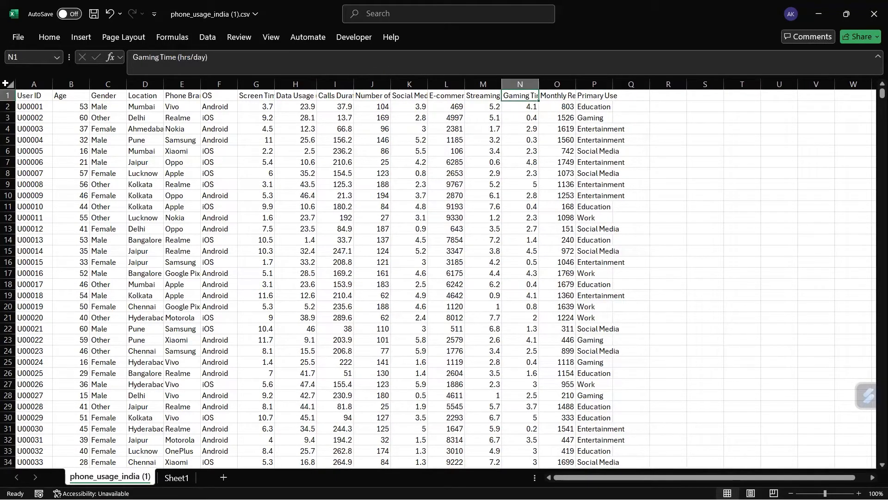
- AutoFit the widths of all columns to their contents and review the full headings across the sheet
left_click(8, 85)
double_click(47, 88)
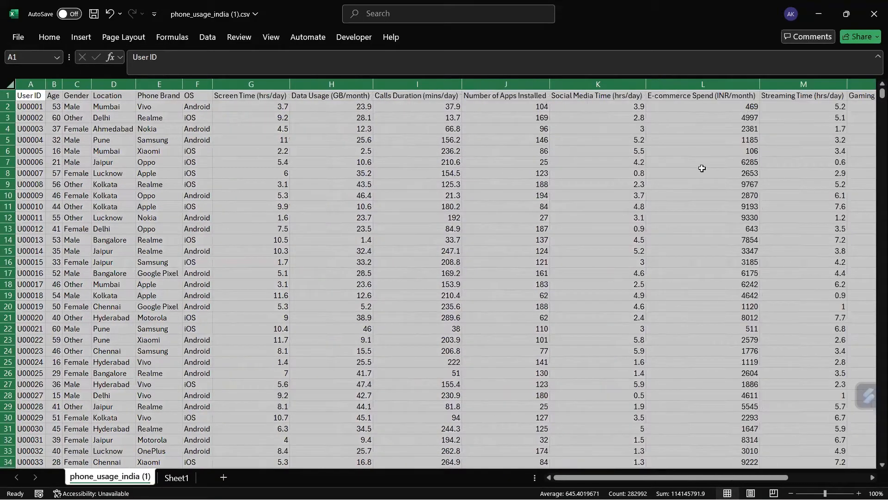
scroll(502, 213, "right", 9)
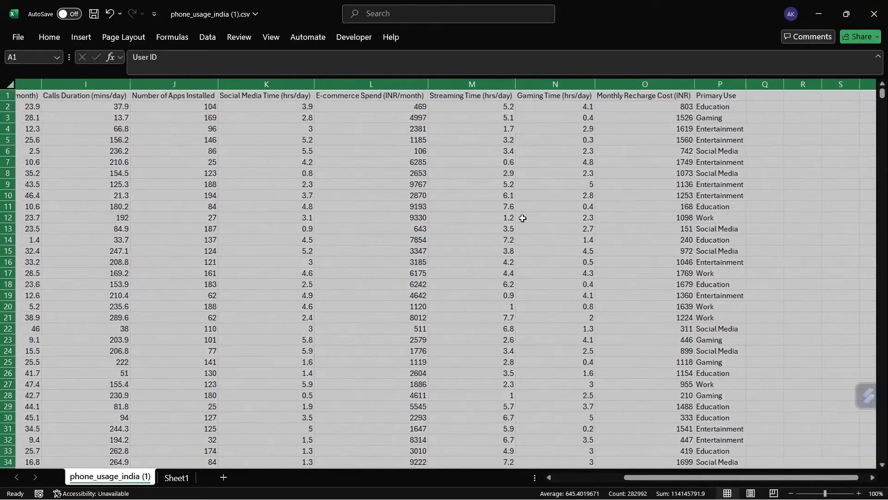
scroll(522, 217, "left", 9)
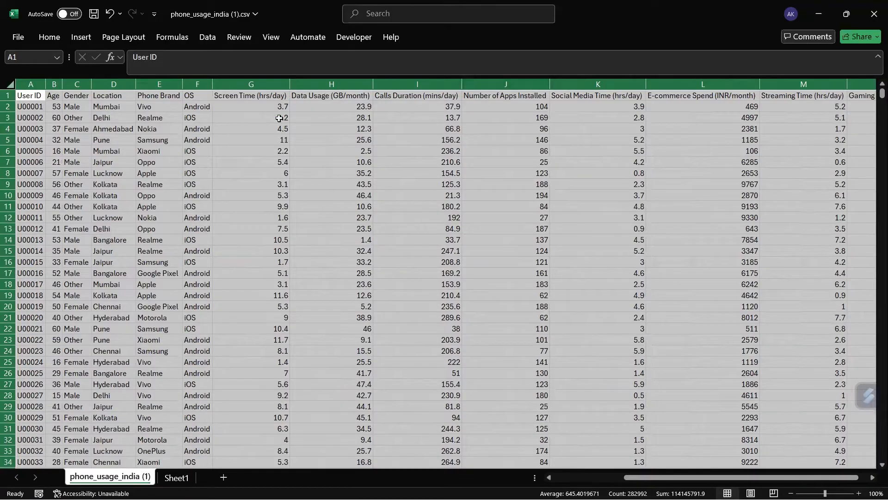
- Select the whole sheet and give all columns one uniform width, narrower than the autofitted Data Usage column
left_click(262, 140)
left_click(4, 81)
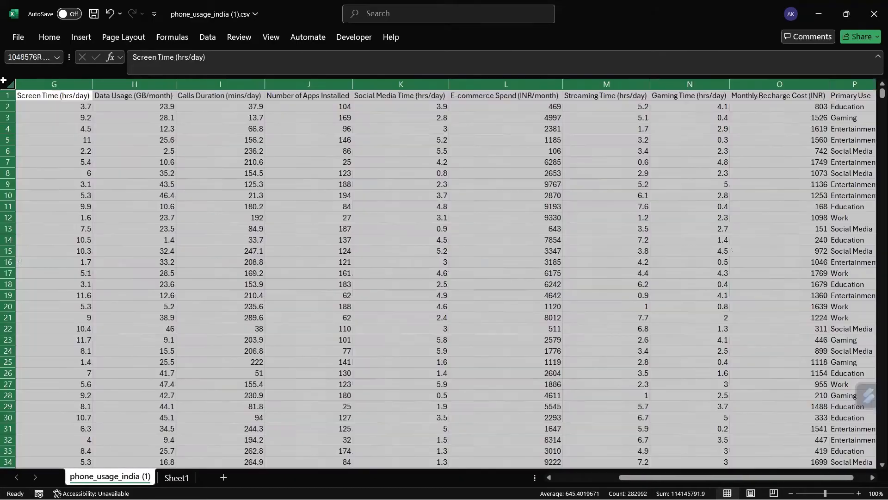
left_click_drag(175, 83, 148, 84)
scroll(511, 228, "left", 3)
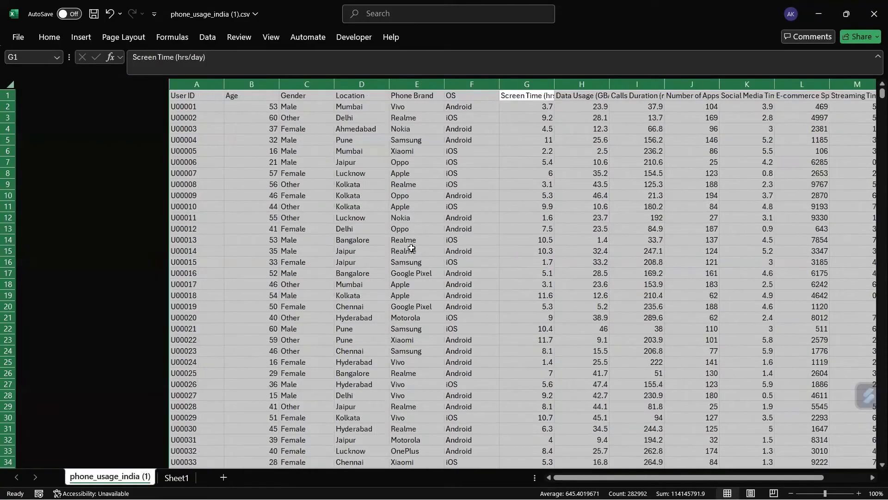
left_click(408, 250)
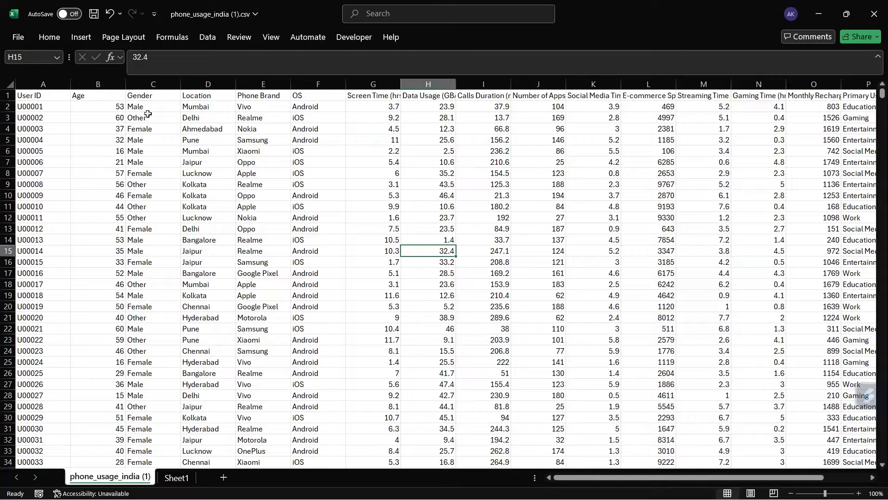
- Examine sample entries in the Gender, Location and Screen Time (hrs/day) columns
left_click(163, 107)
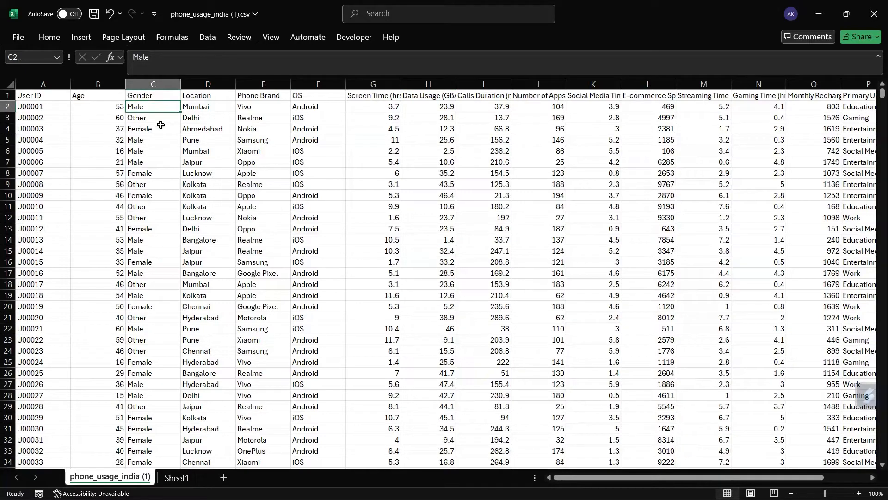
left_click(160, 129)
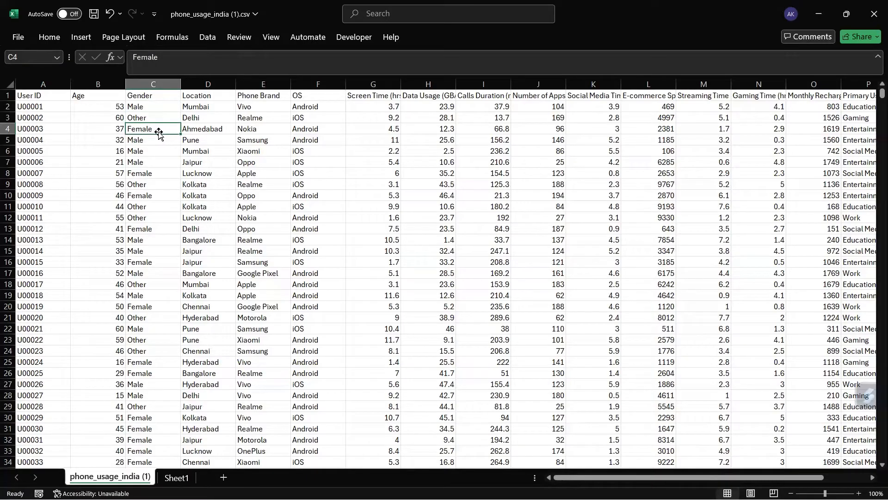
left_click(212, 117)
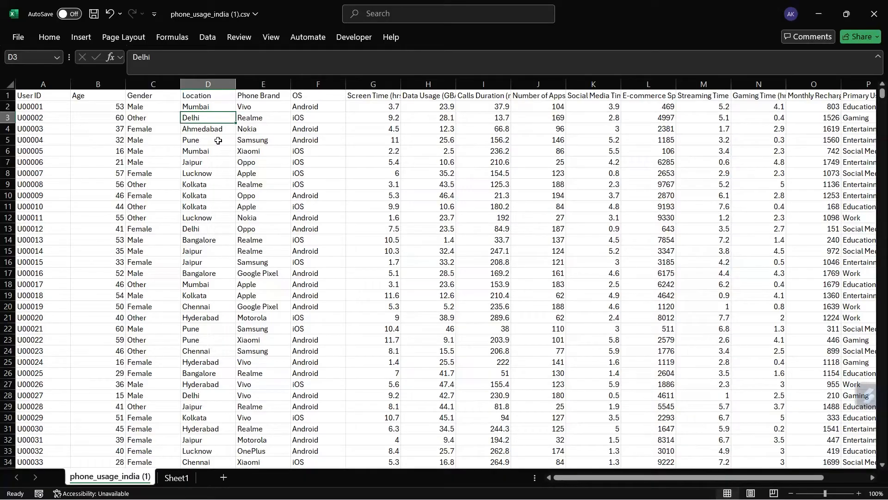
left_click(368, 97)
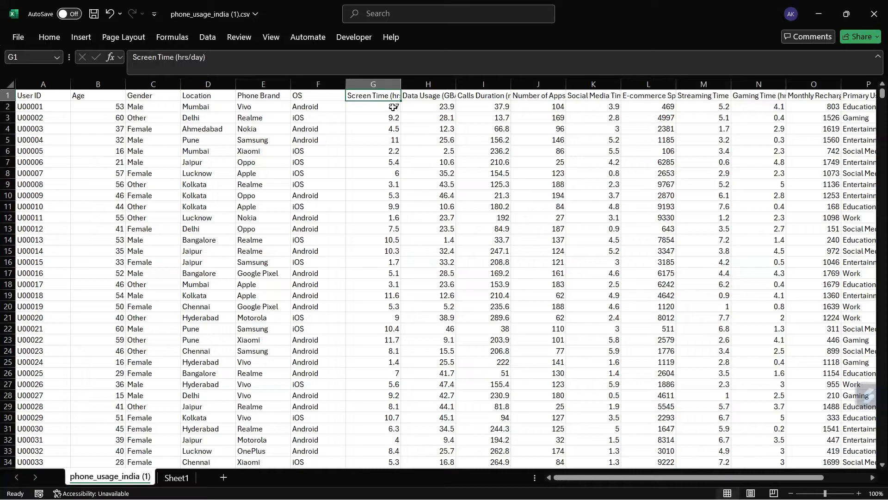
left_click(391, 107)
left_click(393, 118)
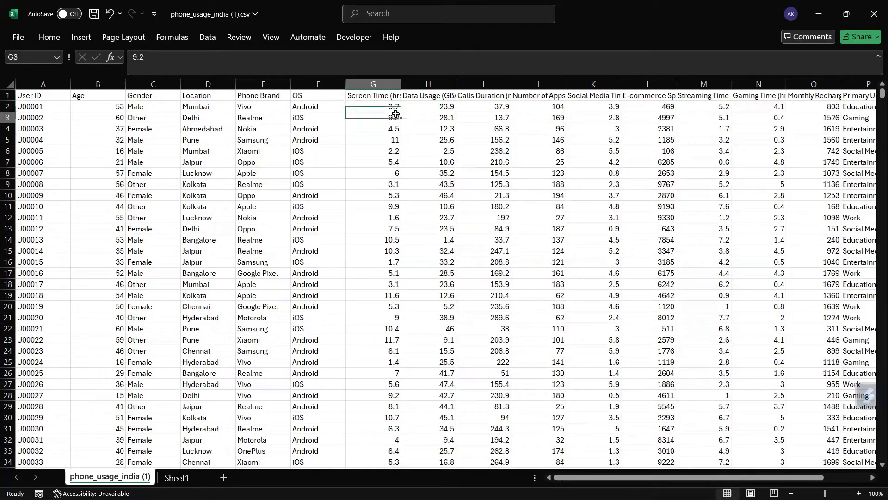
left_click(393, 129)
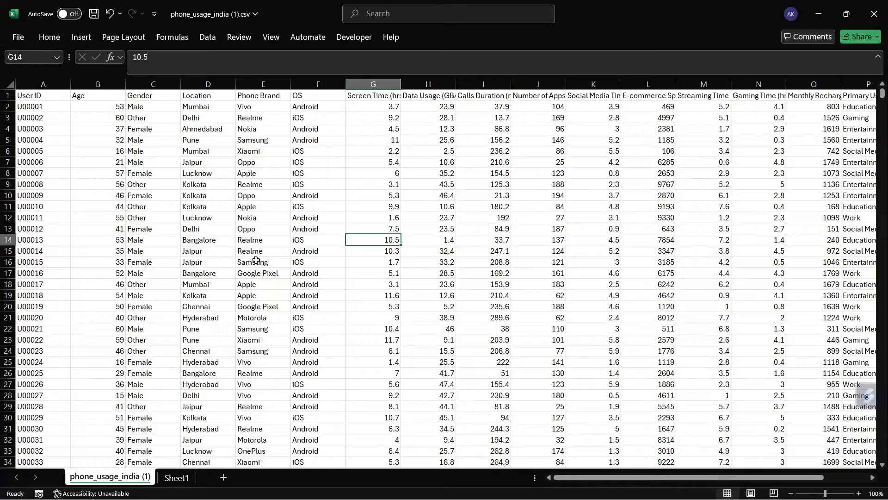
- Compare the Screen Time and Data Usage (GB/month) headings, and examine the Data Usage values down the column
left_click(429, 96)
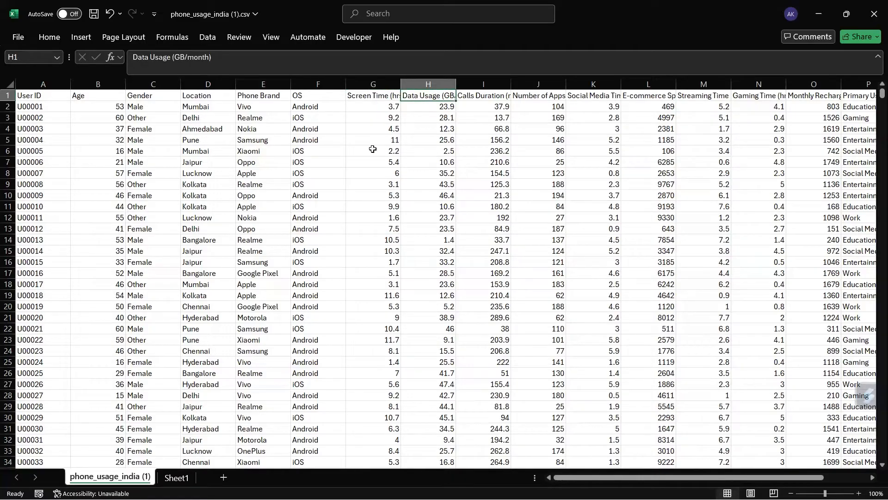
left_click(393, 96)
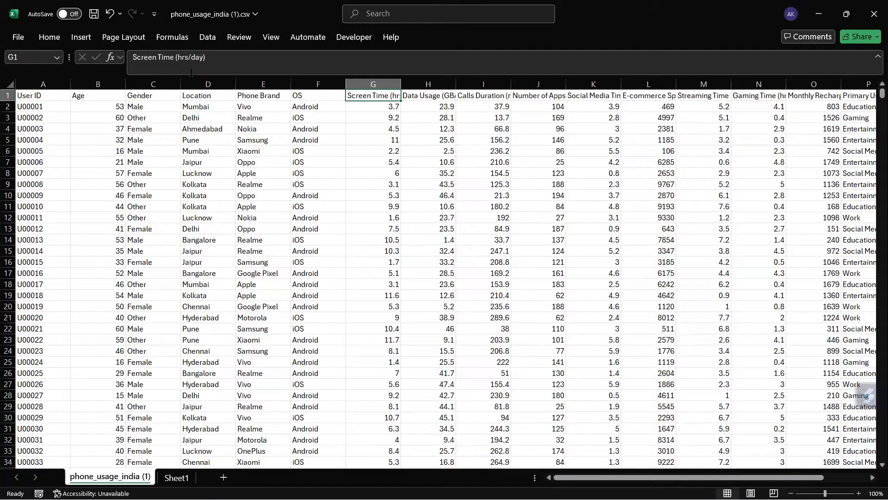
left_click(413, 95)
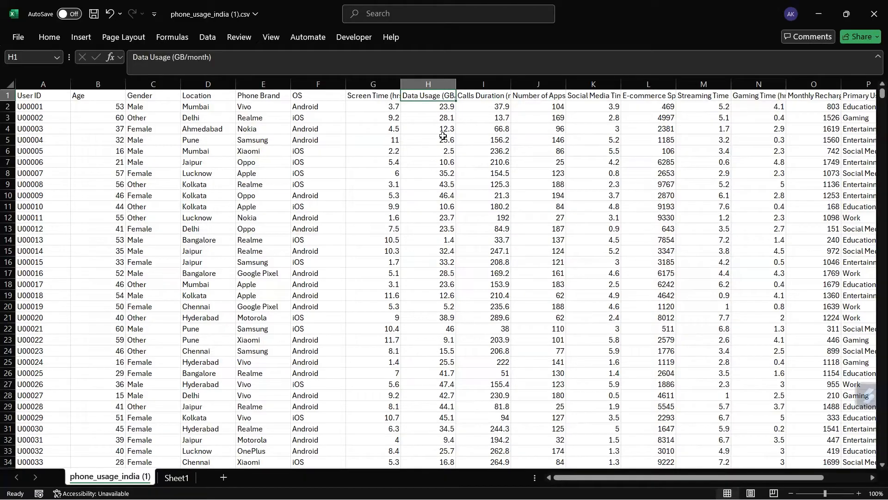
scroll(420, 214, "down", 3)
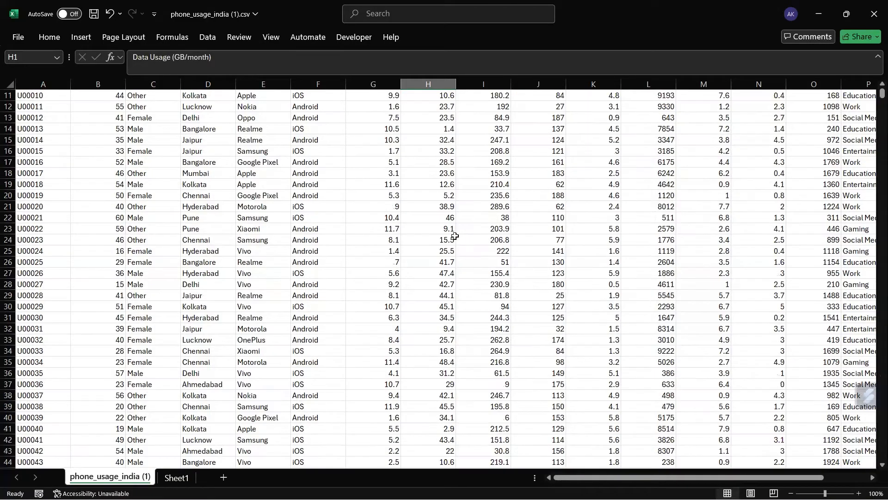
left_click(450, 289)
scroll(447, 296, "down", 2)
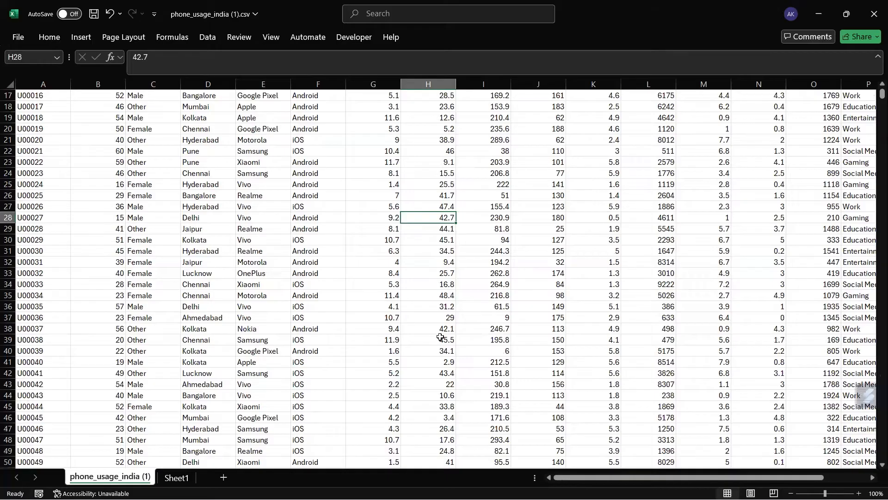
scroll(440, 337, "up", 5)
left_click(441, 119)
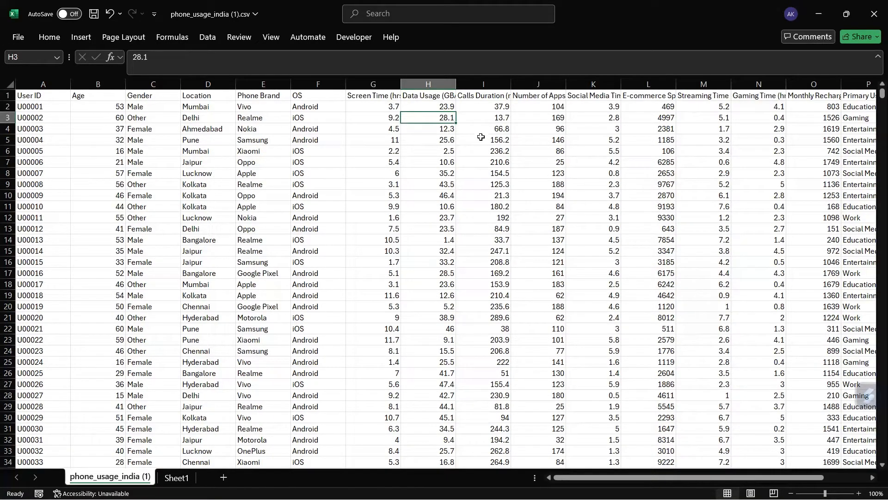
- Examine the Calls Duration (mins/day) heading and several of its values
left_click(498, 96)
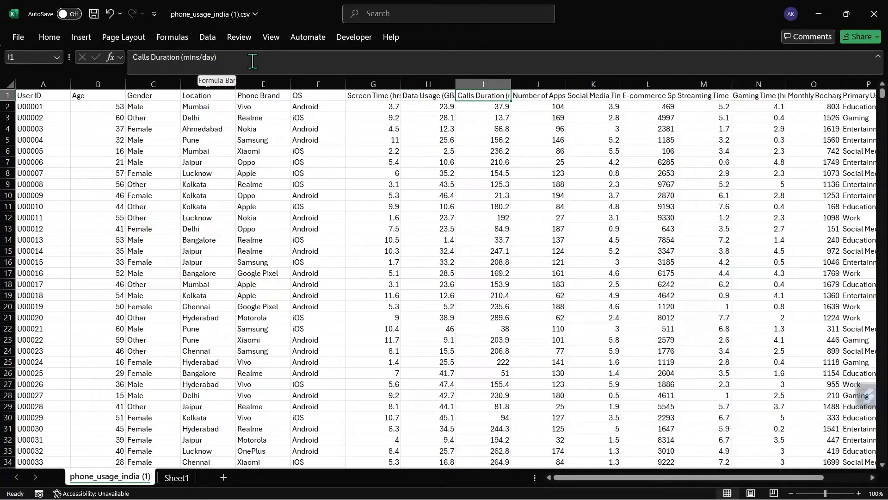
left_click(494, 118)
left_click(491, 143)
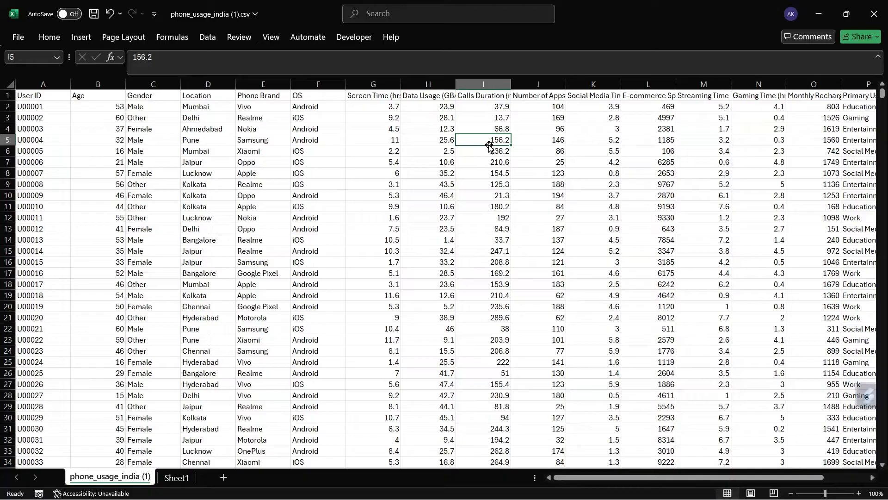
left_click(503, 111)
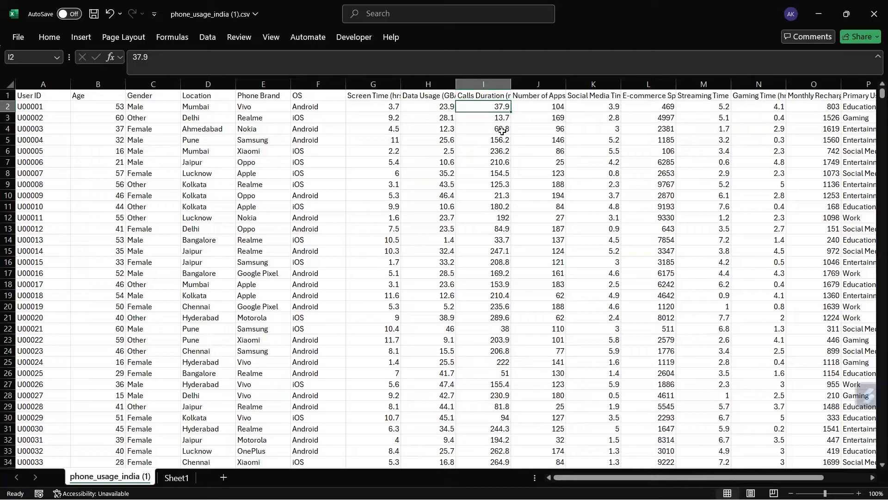
left_click(495, 206)
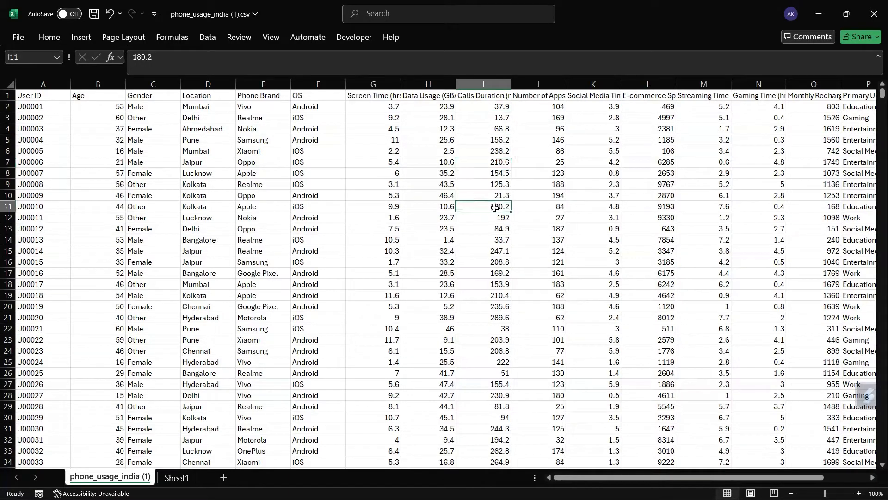
left_click(482, 98)
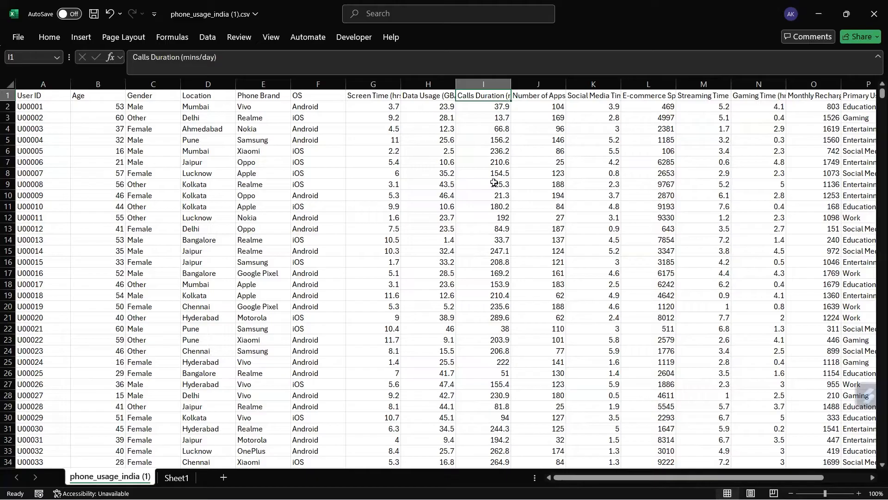
- Examine the Number of Apps Installed and Social Media Time (hrs/day) columns with their first values
left_click(544, 100)
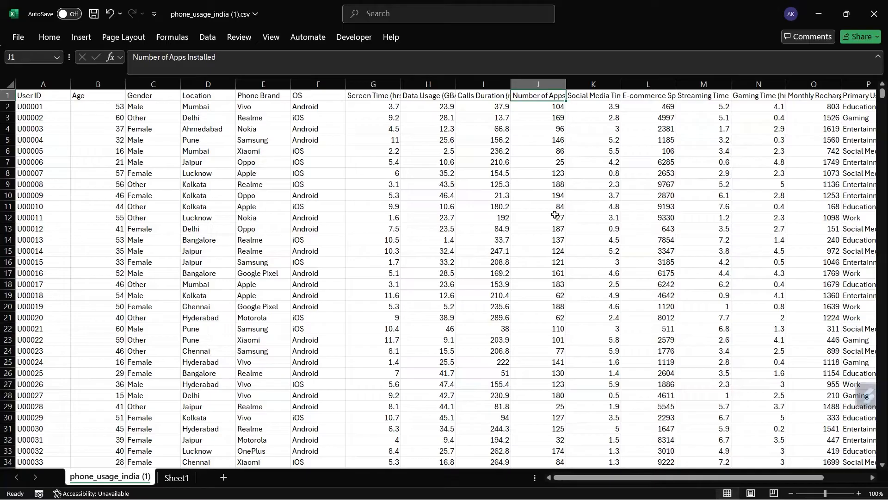
left_click(550, 110)
left_click(558, 133)
left_click(559, 155)
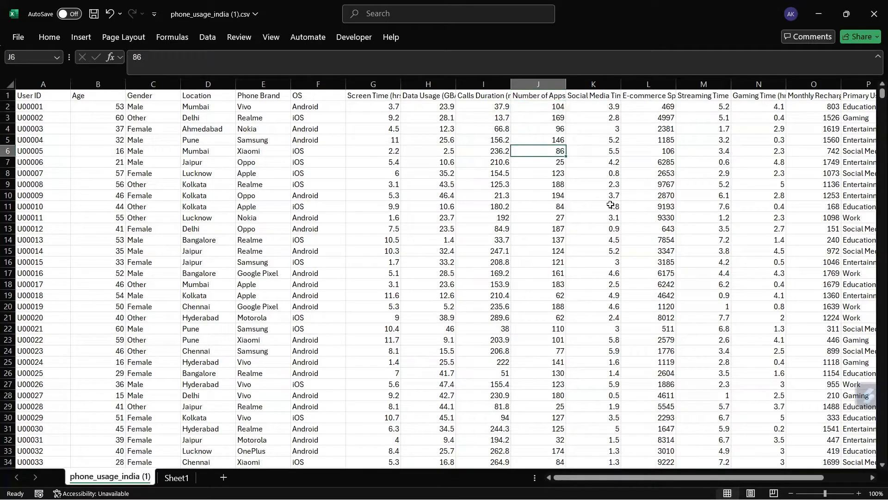
left_click(590, 107)
left_click(594, 96)
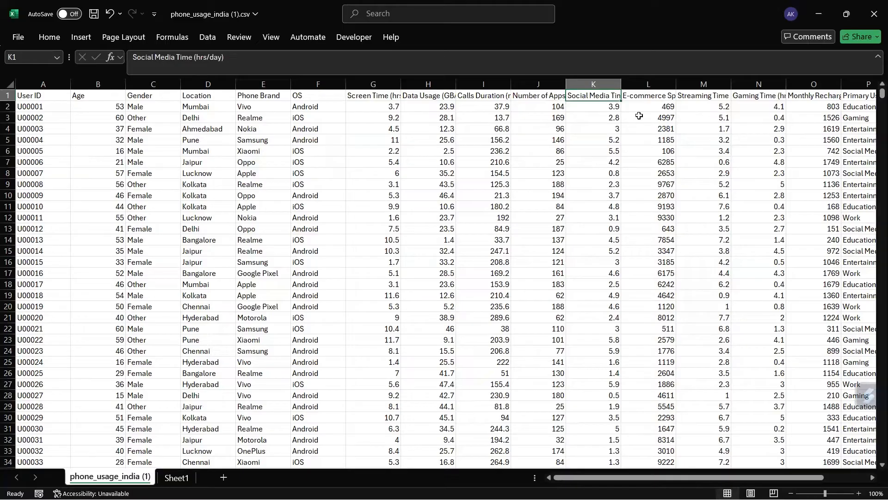
left_click(600, 107)
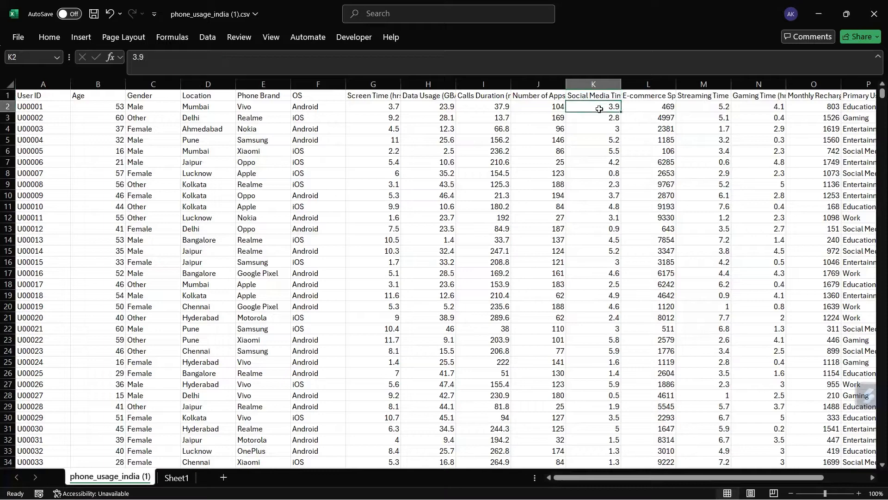
- Examine a few Social Media Time values, and the E-commerce Spend (INR/month) heading with its first value
left_click(611, 130)
left_click(612, 152)
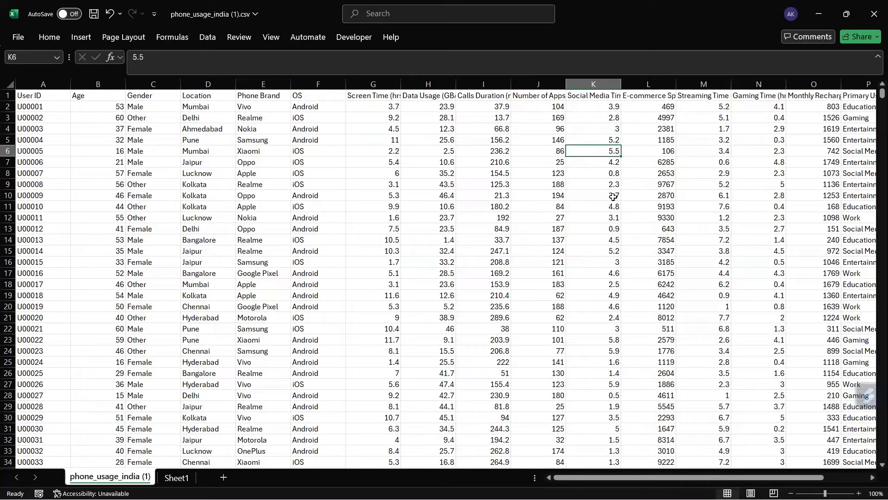
left_click(653, 99)
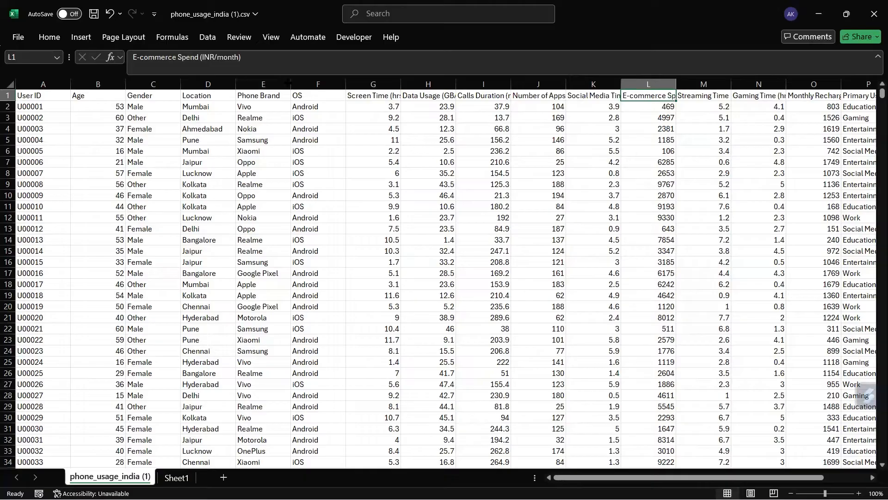
left_click(652, 105)
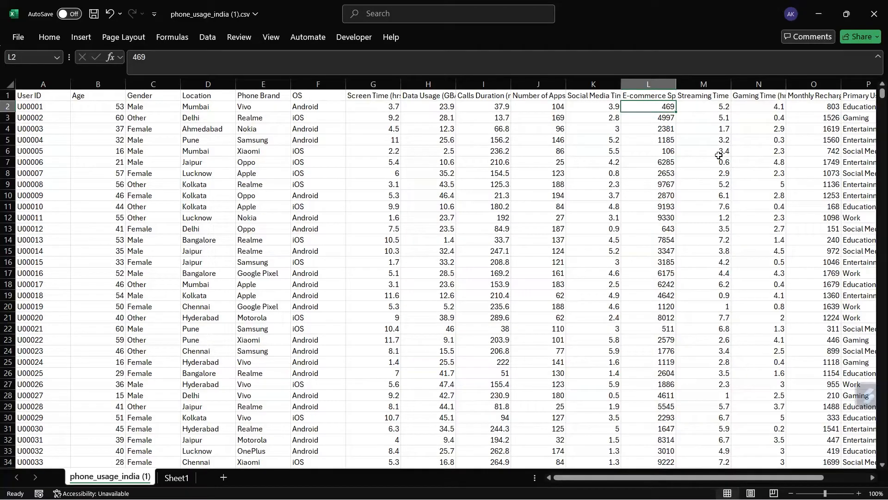
- Examine the Streaming Time values down the first dozen or so rows of the dataset
left_click(709, 107)
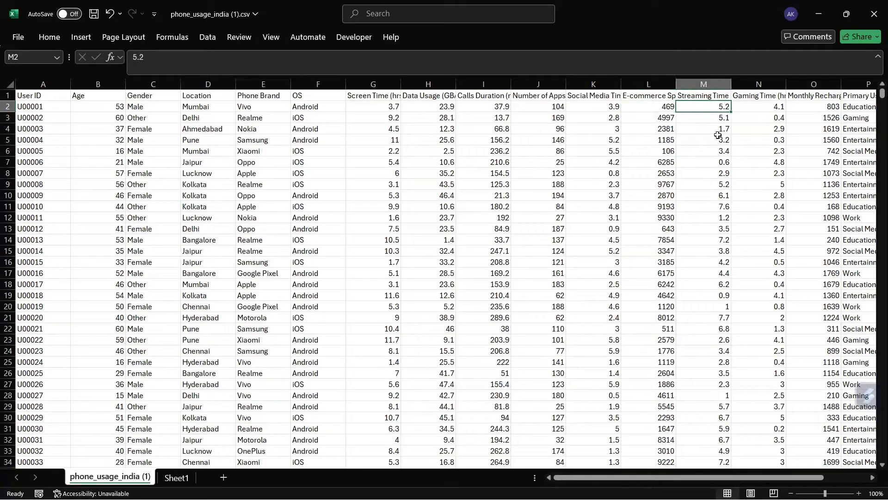
left_click(717, 135)
left_click(718, 166)
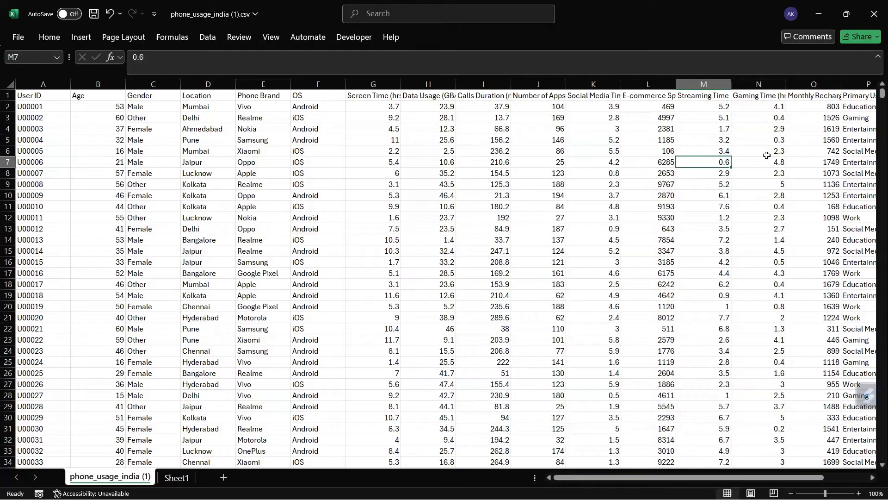
scroll(763, 157, "right", 2)
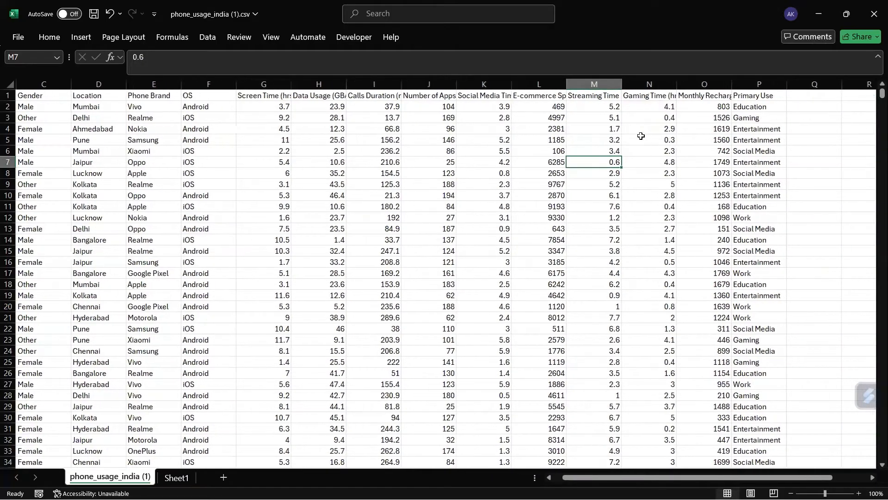
scroll(662, 141, "right", 1)
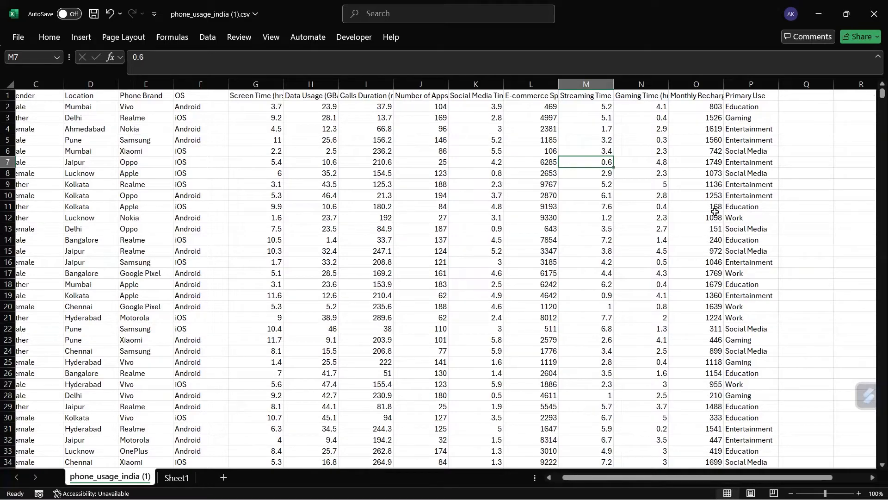
key("Up")
key("Up")
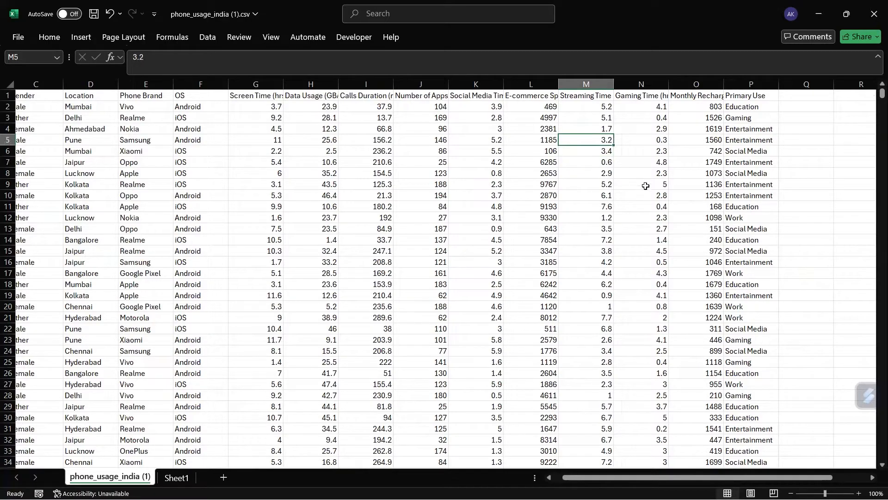
key("Left")
key("Down")
key("Down")
key("Down")
key("Down")
key("Down")
key("Down")
key("Down")
key("Right")
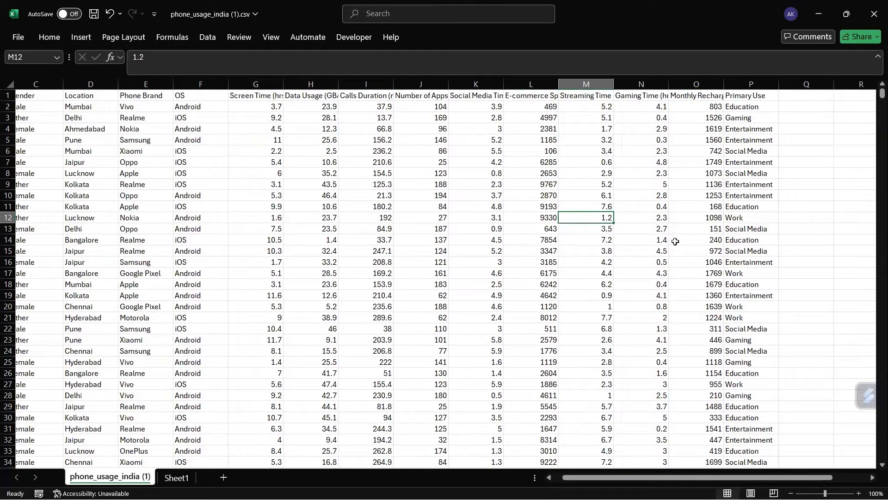
key("Down")
key("Down")
key("Up")
key("Up")
key("Up")
key("Up")
key("Up")
key("Up")
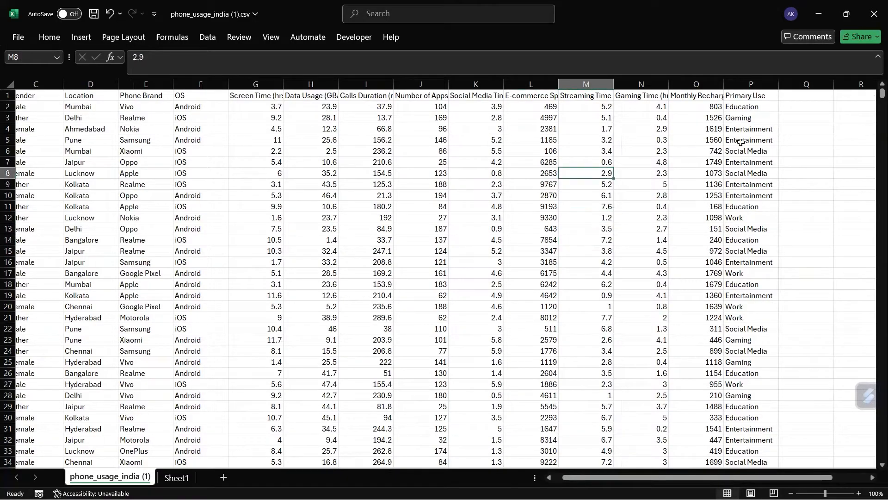
- Examine a Gaming Time value, and the Monthly Recharge Cost (INR) heading with several of its values
scroll(654, 139, "right", 1)
left_click(601, 129)
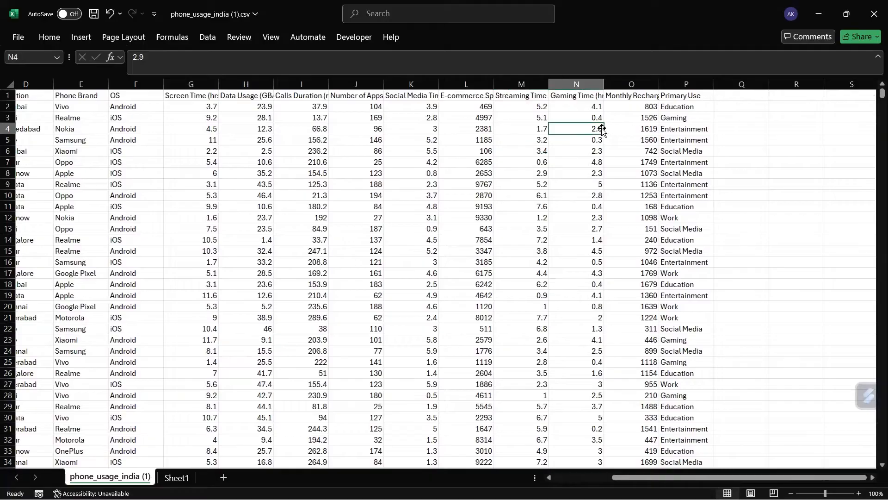
left_click(630, 125)
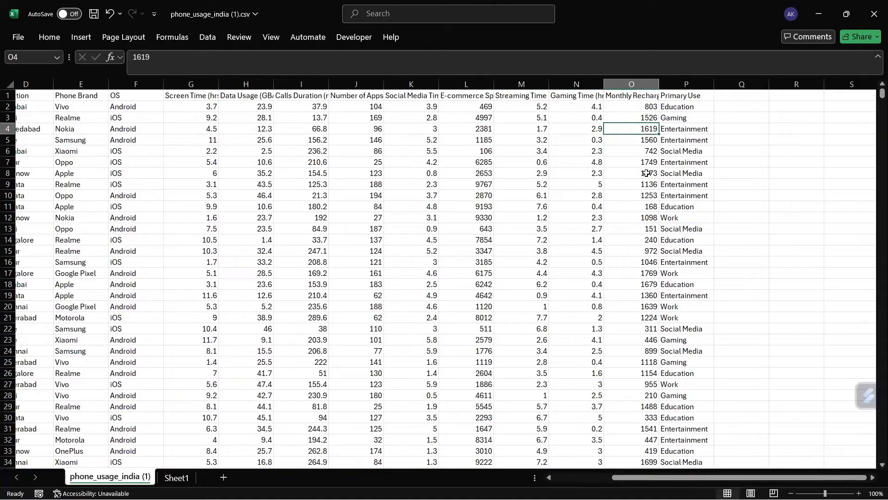
left_click(638, 97)
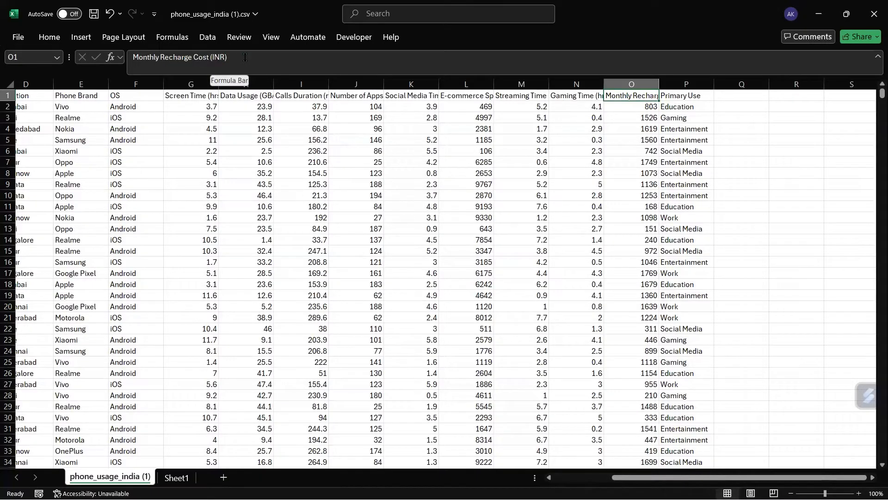
left_click(639, 105)
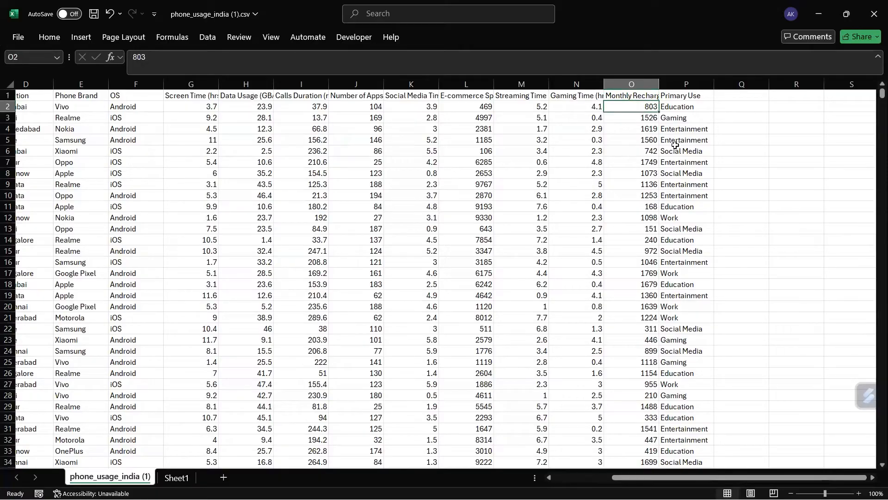
left_click(647, 119)
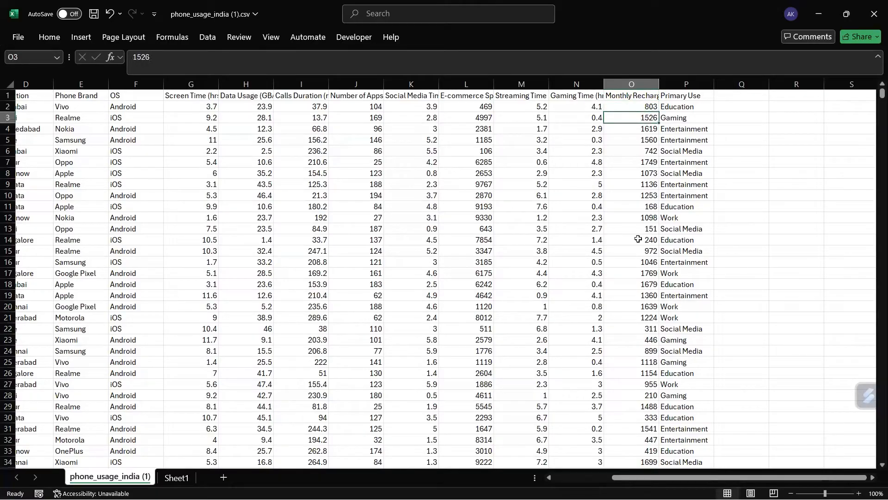
left_click(642, 208)
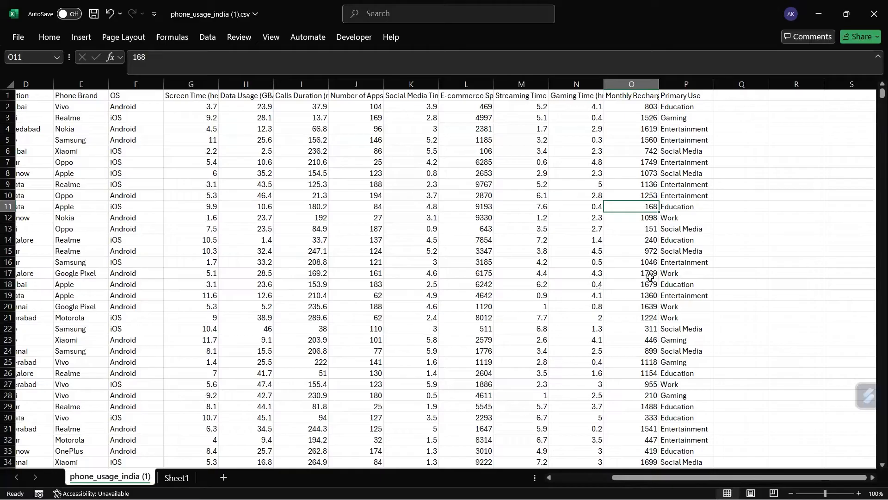
left_click(640, 260)
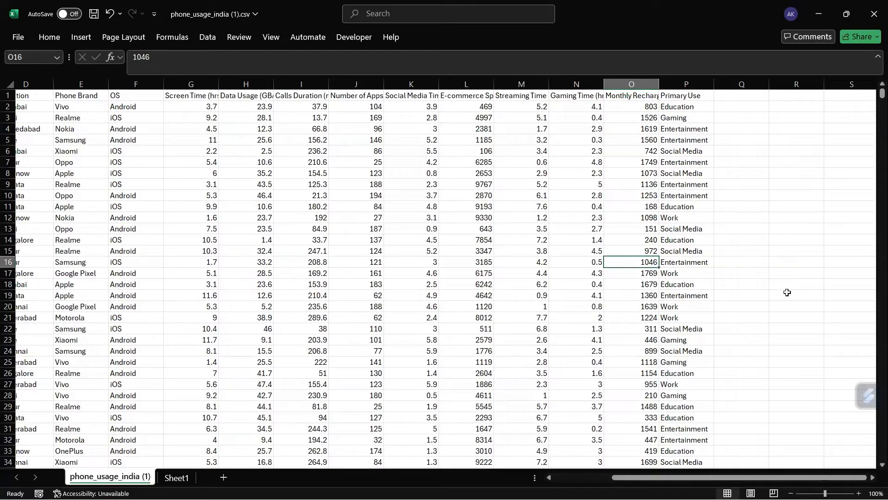
- Examine the categories in the Primary Use column down to about row 50, and return to the start of the dataset
scroll(787, 292, "right", 1)
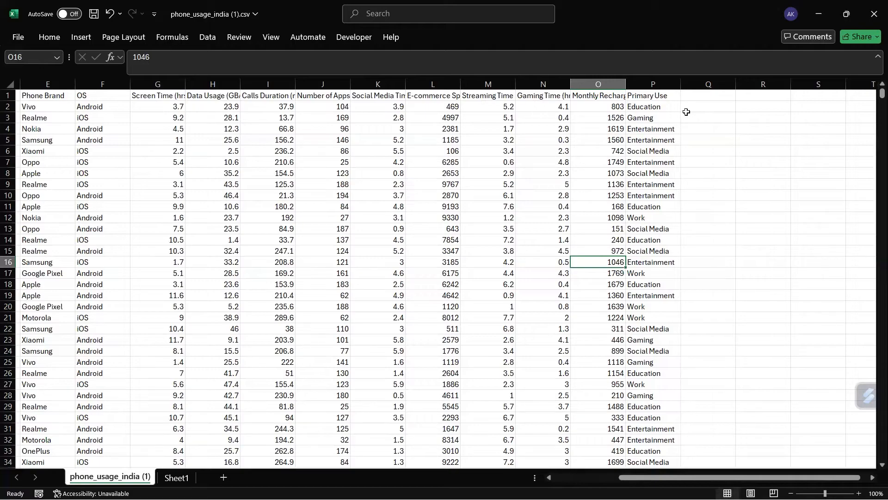
scroll(686, 112, "down", 1)
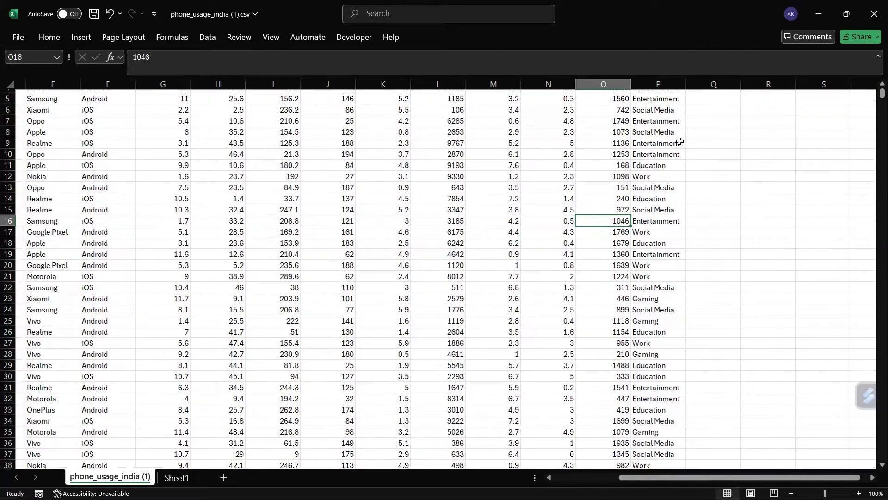
scroll(666, 273, "down", 2)
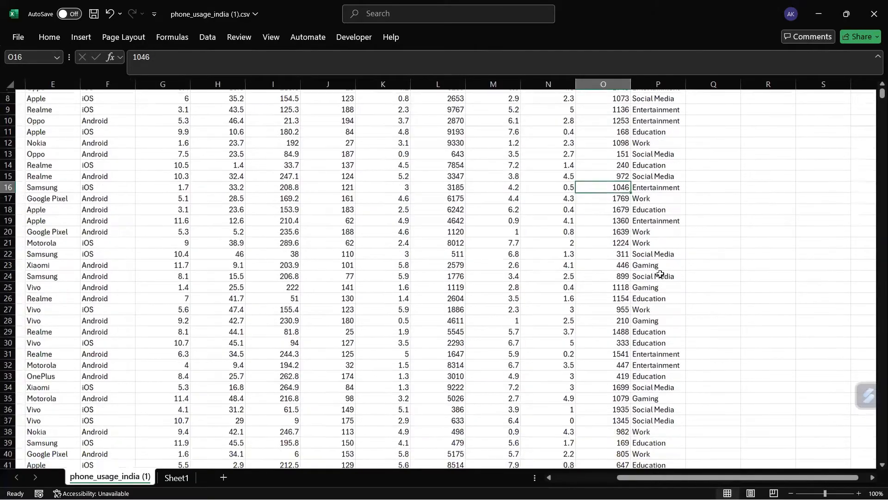
scroll(661, 273, "down", 2)
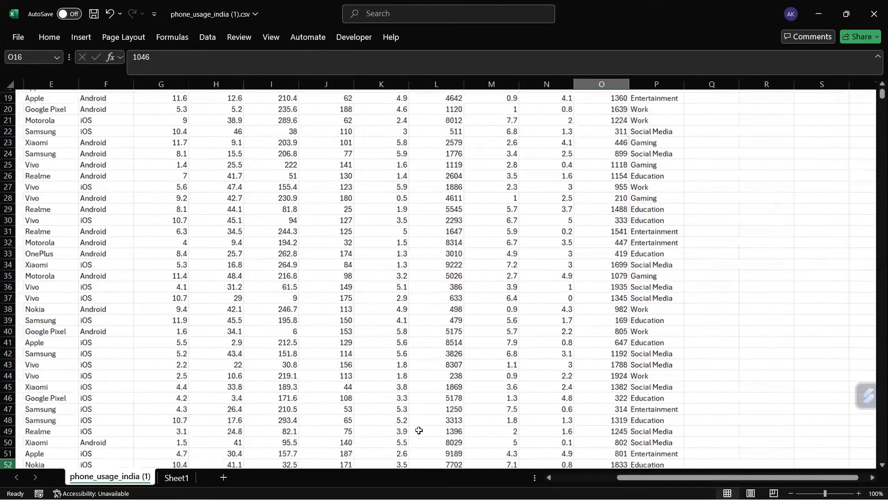
scroll(696, 193, "up", 6)
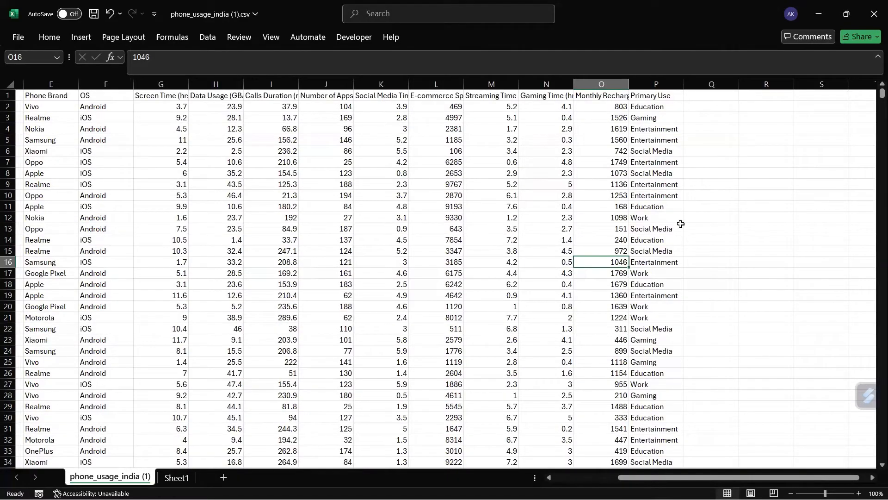
scroll(269, 127, "left", 4)
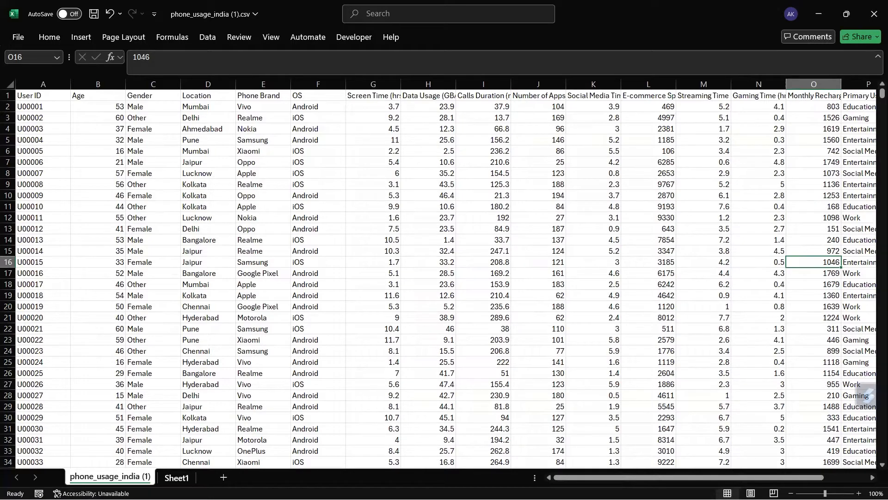
- Rename Sheet1 as Test Cases
left_click(176, 478)
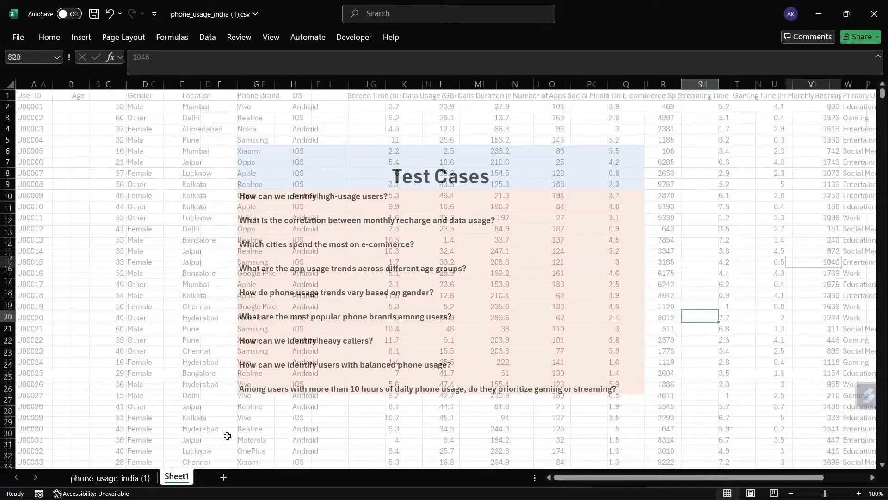
right_click(185, 477)
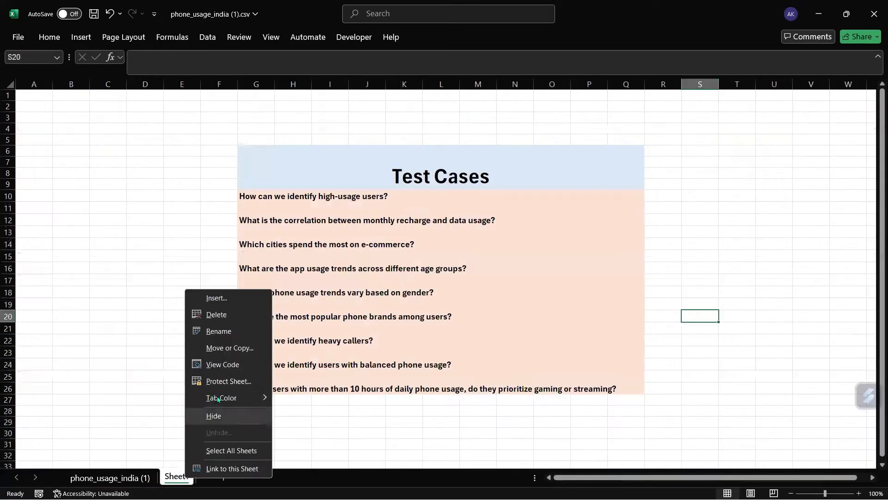
left_click(224, 332)
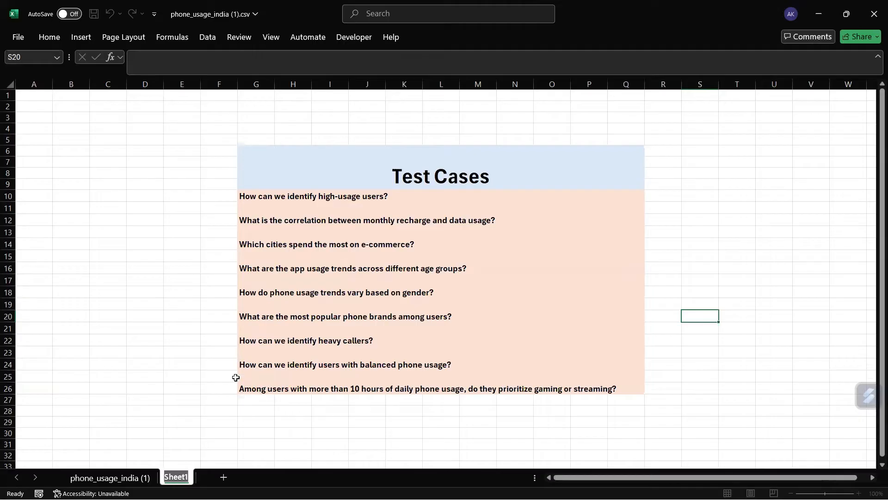
type("Test")
key("Return")
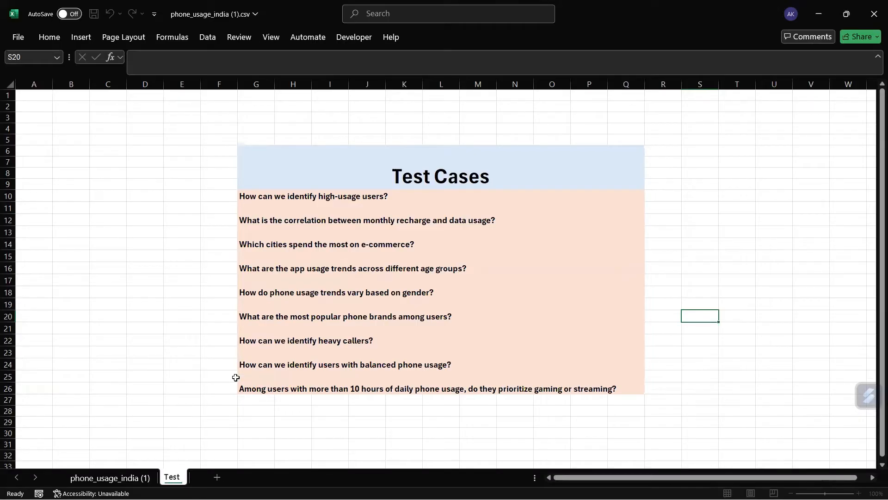
type("Cases")
key("Return")
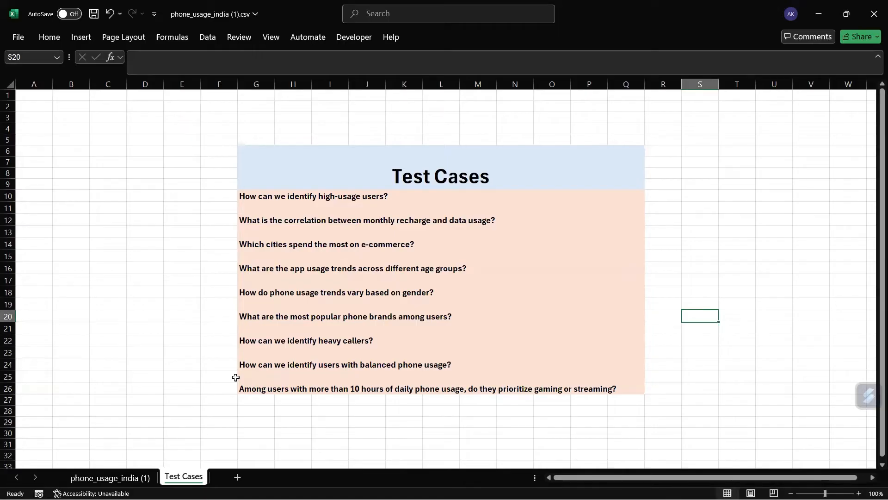
- Look over the analysis questions on the Test Cases sheet and return to the phone_usage_india (1) sheet
left_click(481, 174)
left_click(453, 279)
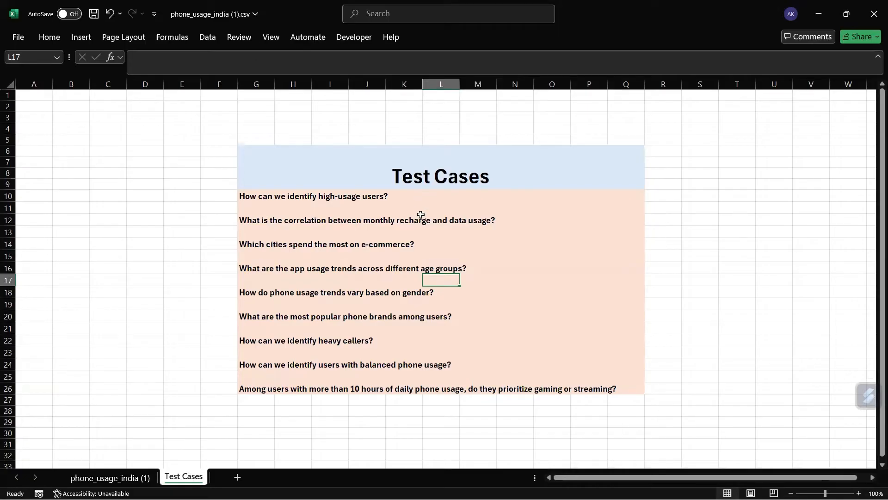
left_click(132, 478)
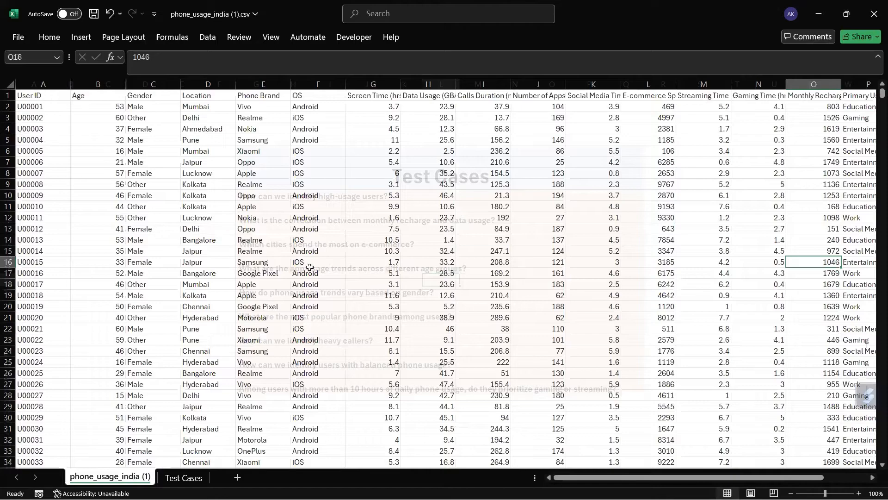
- Make the header row bold from User ID through Primary Use
left_click(72, 93)
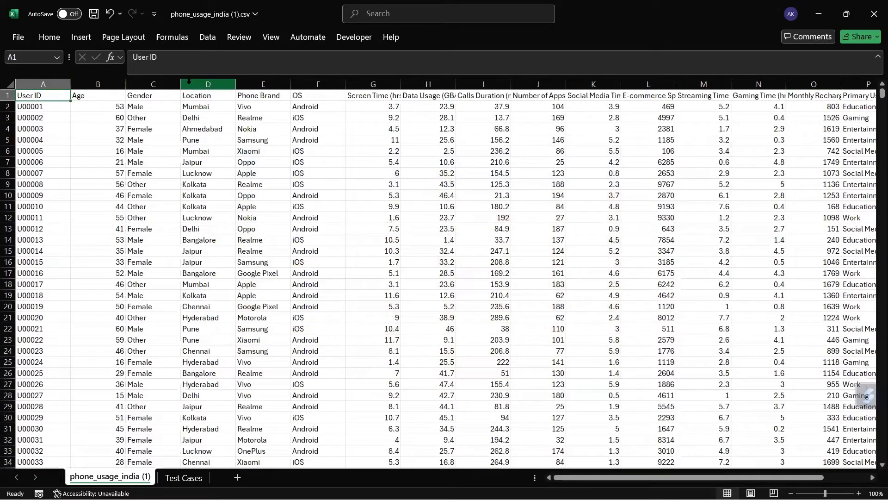
key("ctrl+shift+Right")
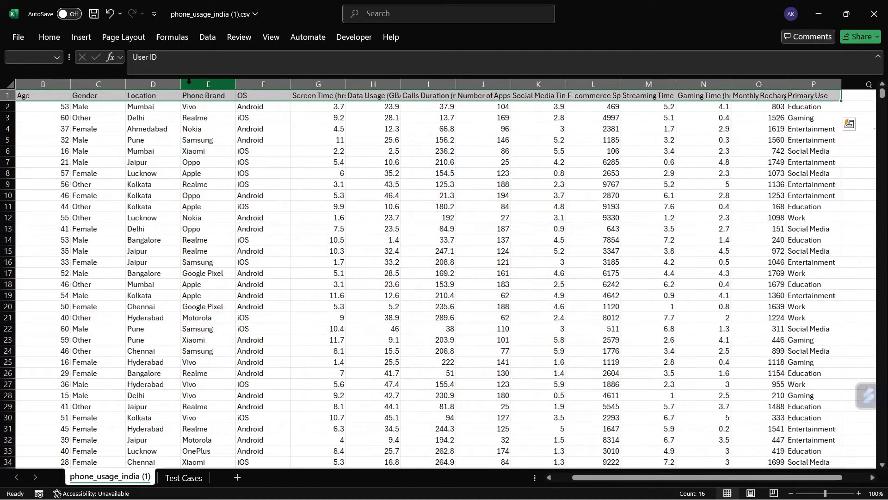
scroll(185, 138, "left", 1)
left_click(165, 119)
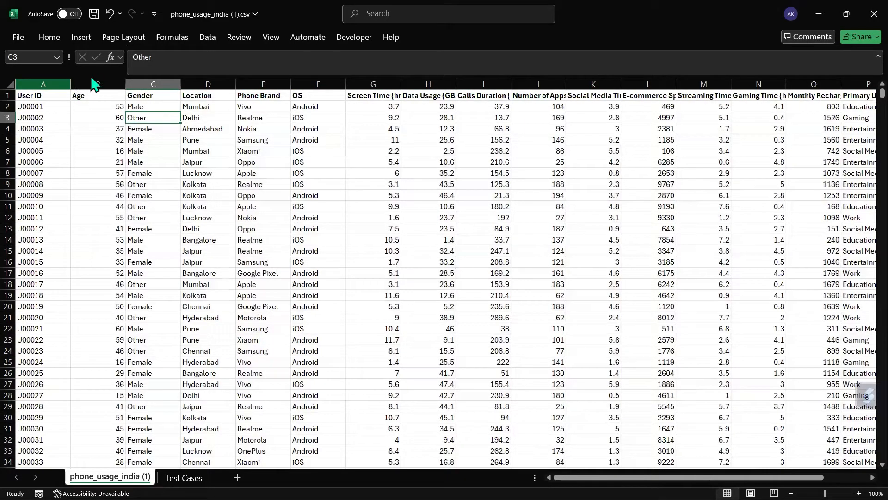
- Narrow all the dataset's columns to one equal width so that every field from User ID to Primary Use fits on screen
left_click(4, 82)
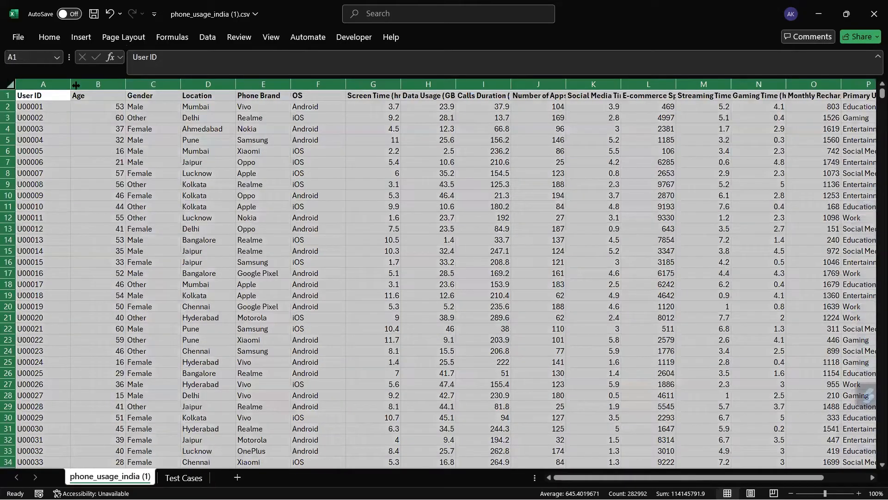
left_click_drag(71, 82, 50, 82)
left_click(675, 163)
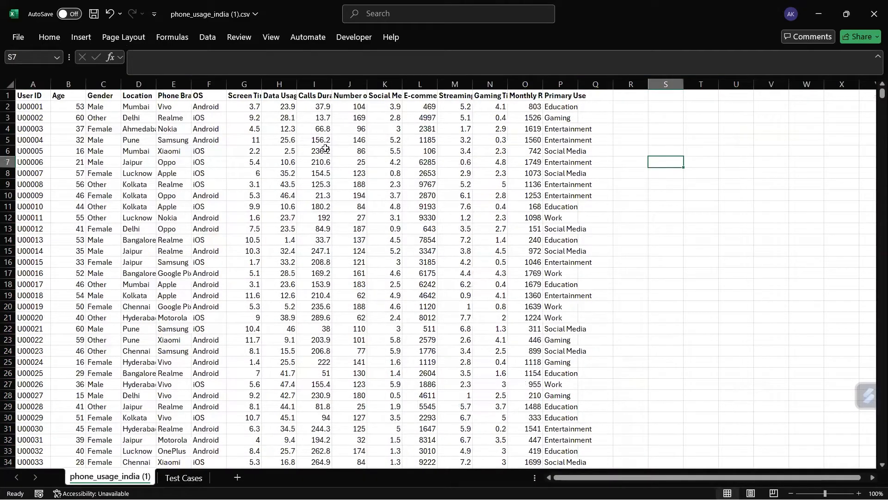
- Check the question on identifying high-usage users on the Test Cases sheet and return to the phone_usage_india (1) sheet
left_click(93, 118)
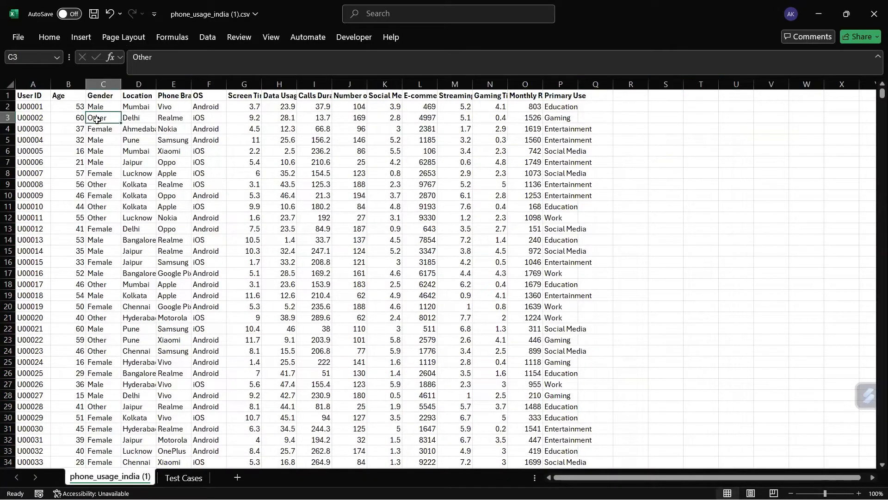
left_click(185, 478)
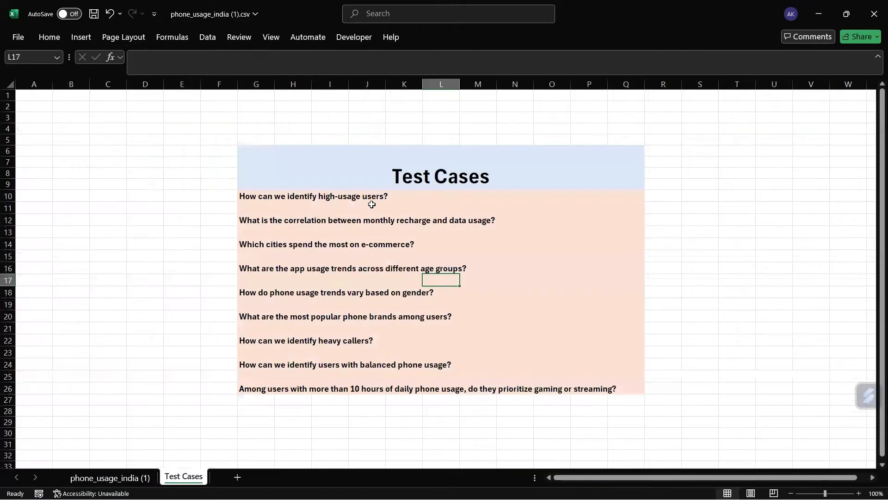
left_click(145, 475)
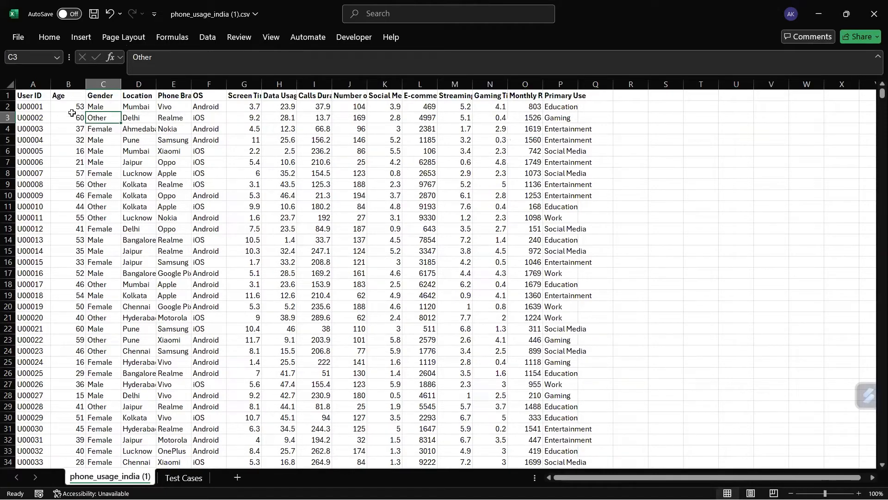
left_click(250, 107)
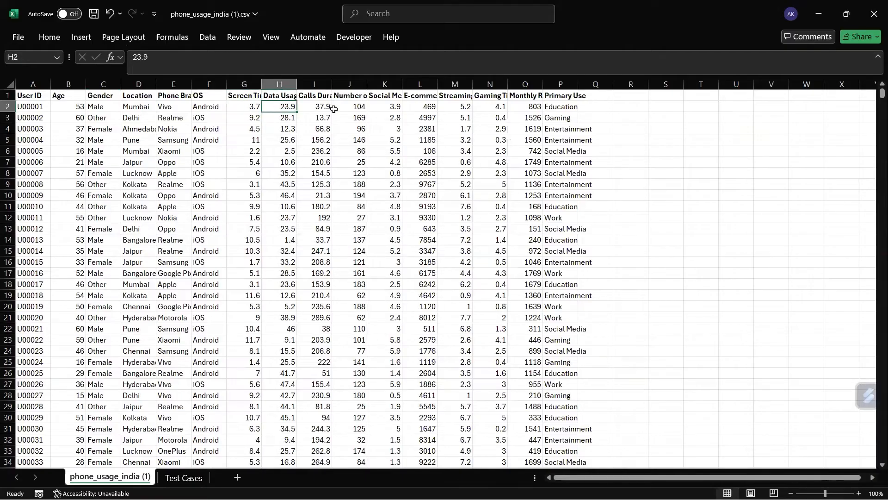
left_click(637, 128)
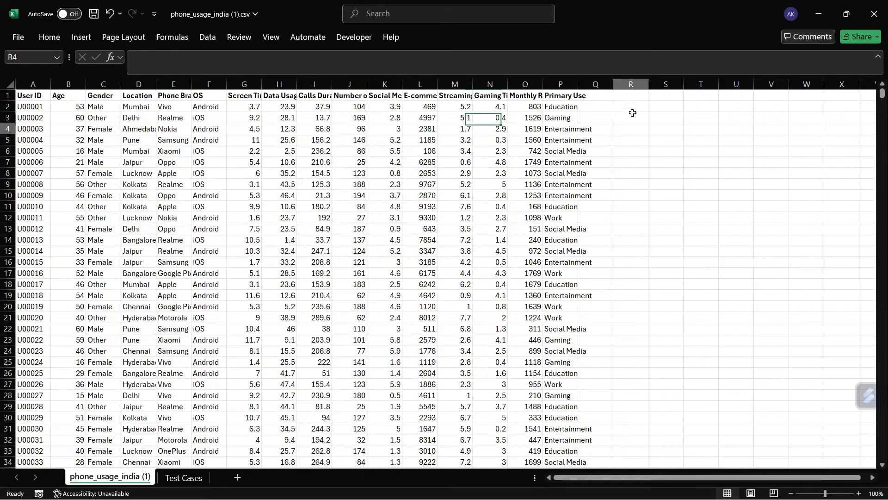
- Add a Heavy Users header in Q1, directly after the Primary Use column
left_click(593, 96)
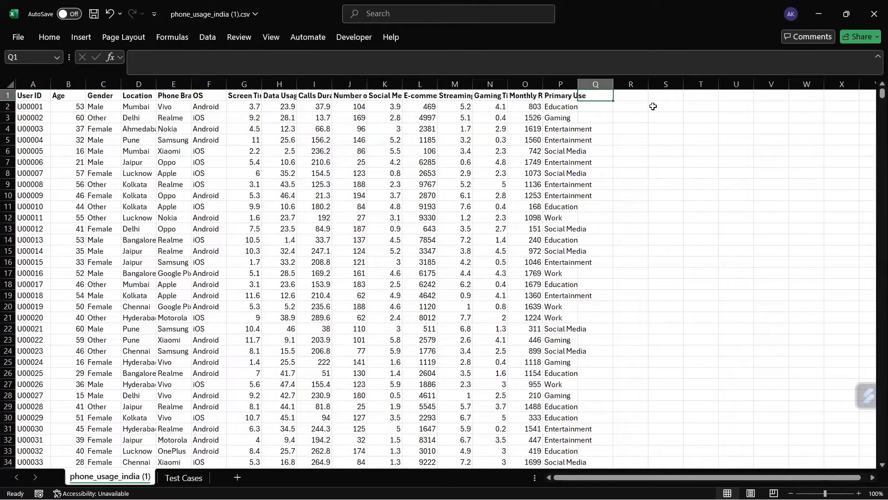
type("H")
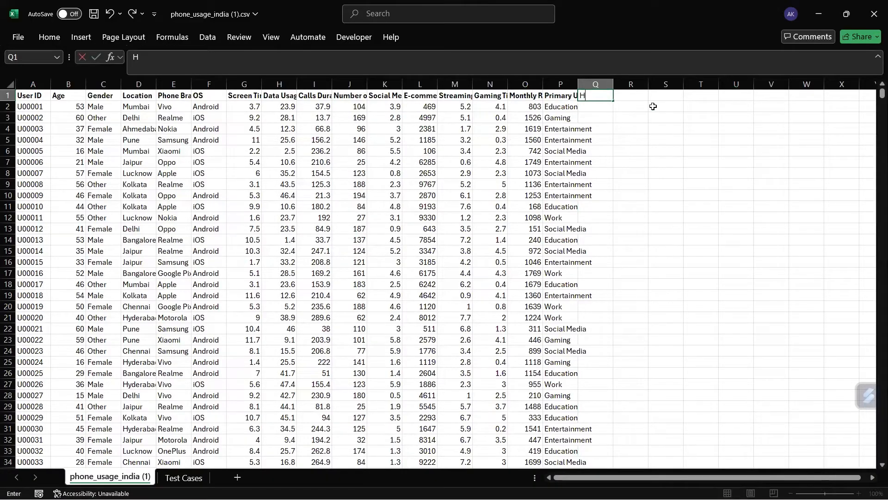
type("eavy")
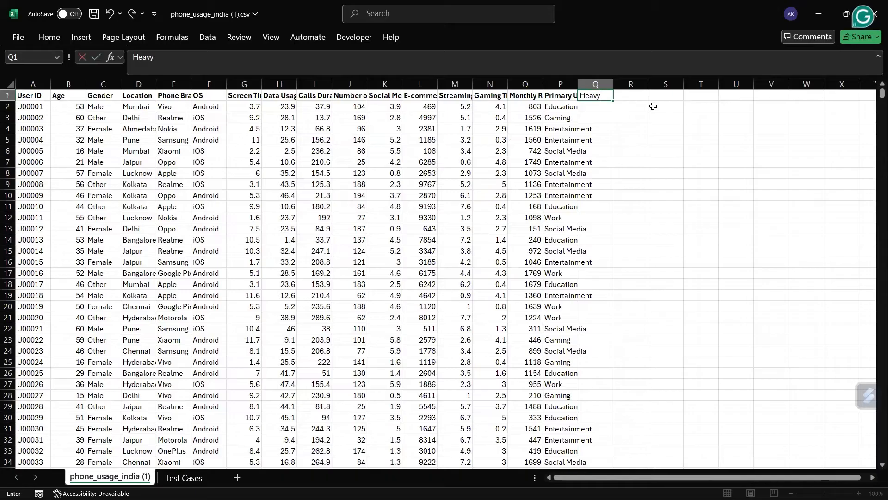
type(" Users")
key("Return")
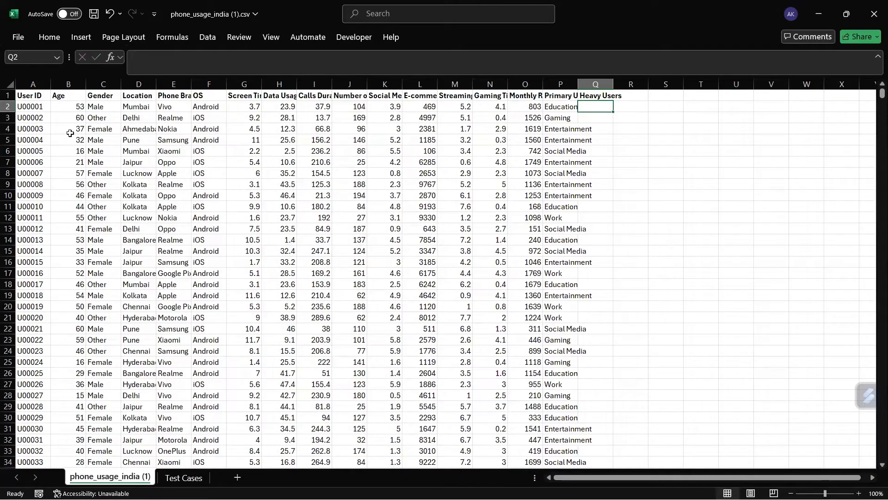
- Note the screen time and data usage thresholds in blank cells, with 8 in T8 and 30 in V8
left_click(249, 107)
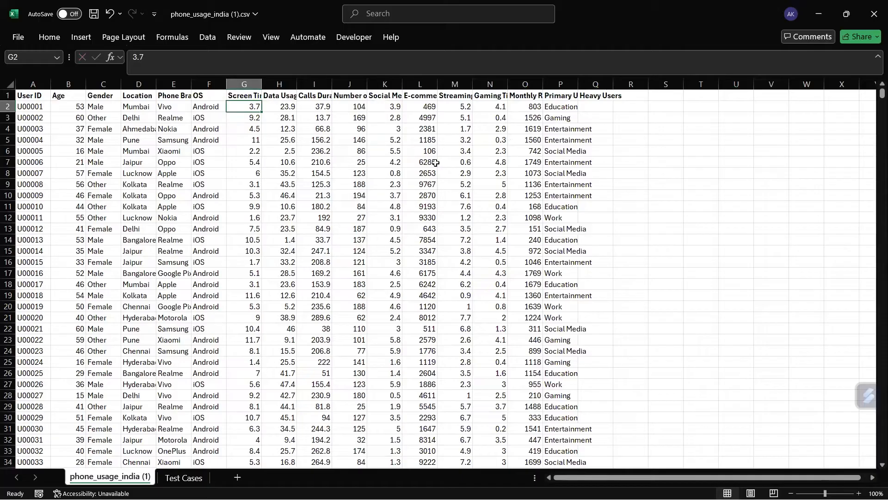
left_click(274, 105)
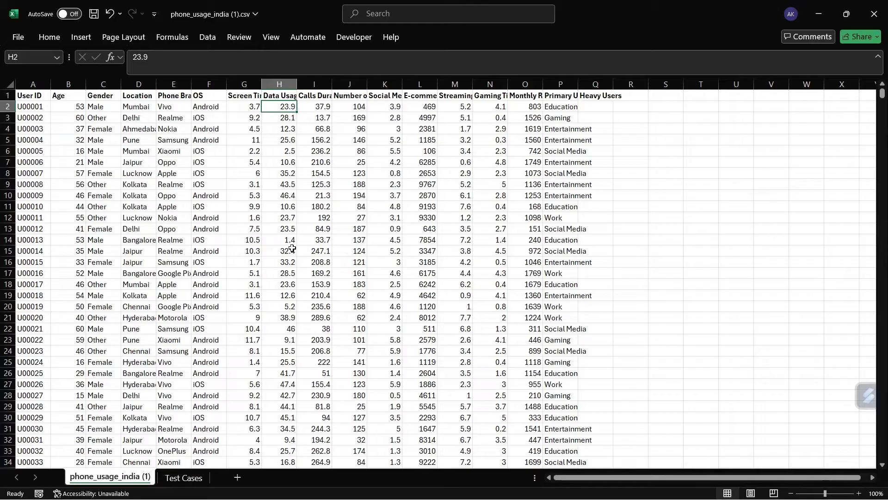
left_click(695, 174)
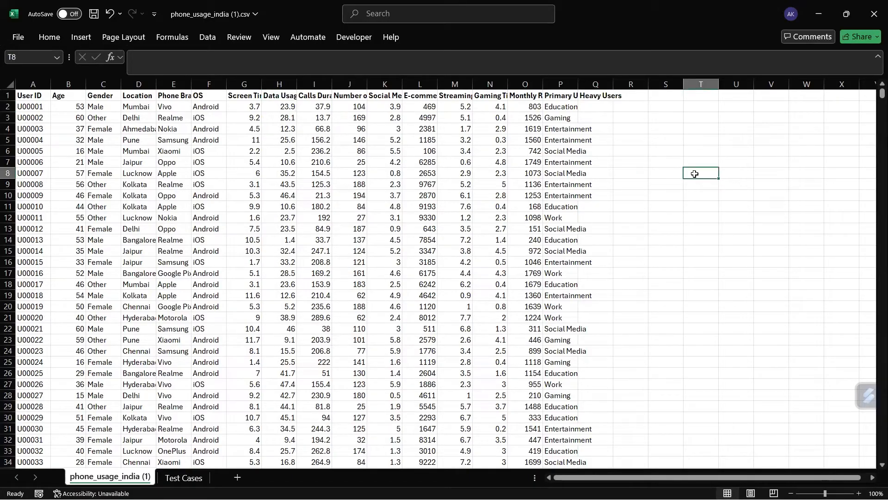
type("8")
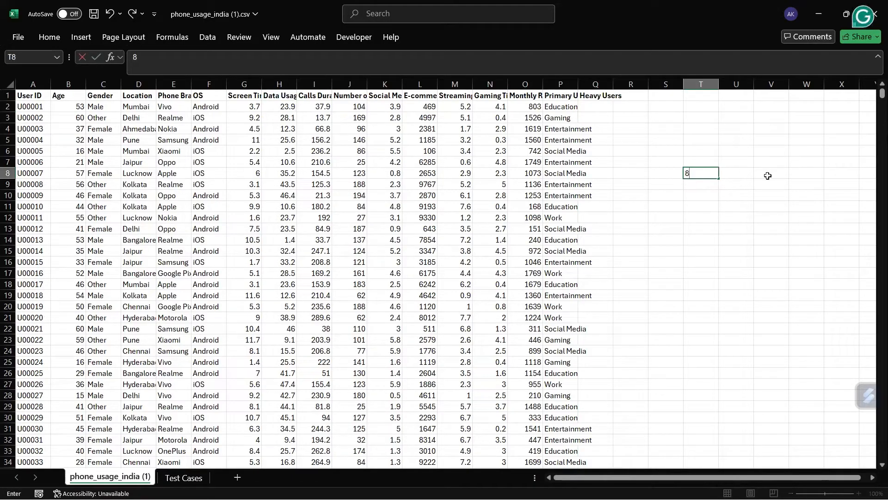
left_click(768, 176)
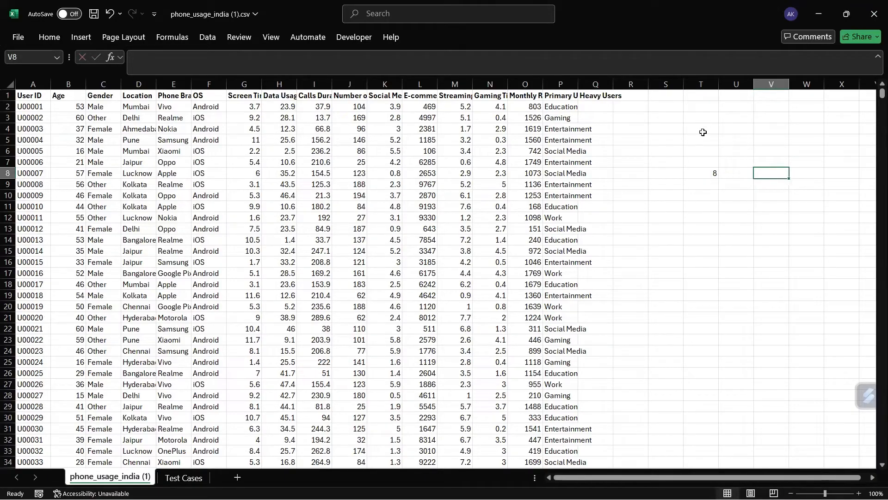
type("30")
left_click(786, 196)
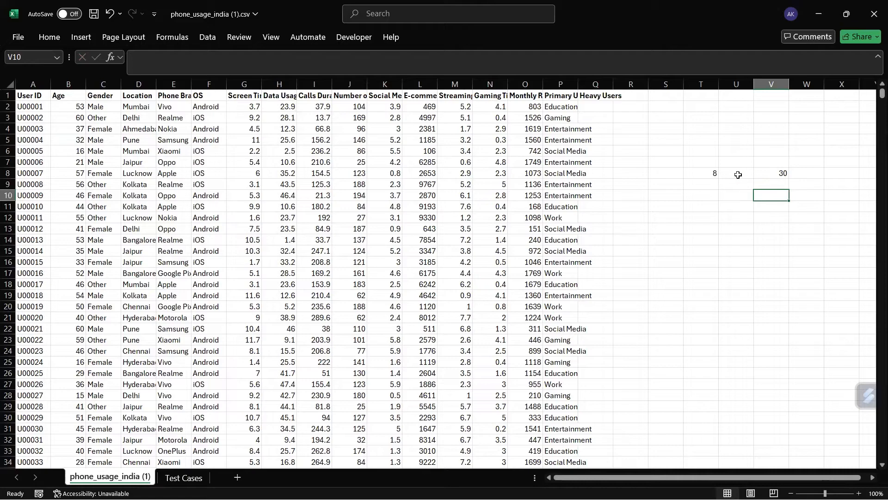
- Clear the scratch threshold values from cells V8 and T8
left_click(714, 174)
left_click(784, 173)
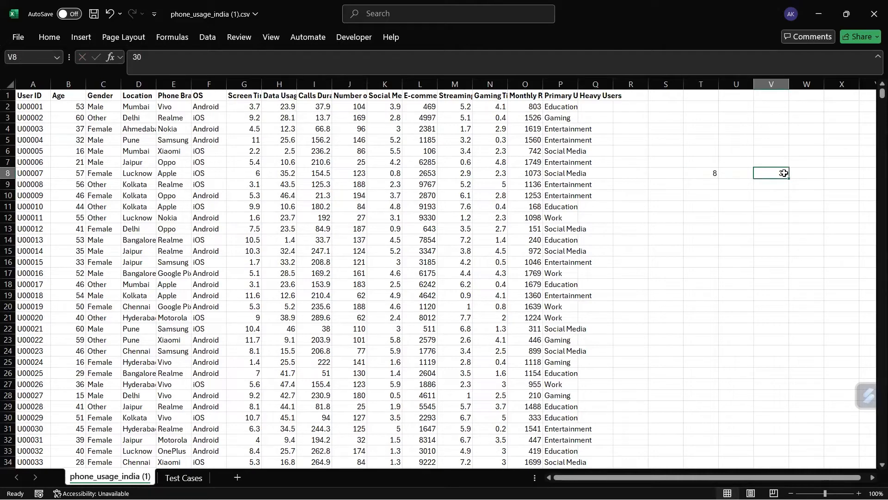
key("Delete")
left_click(706, 172)
key("Delete")
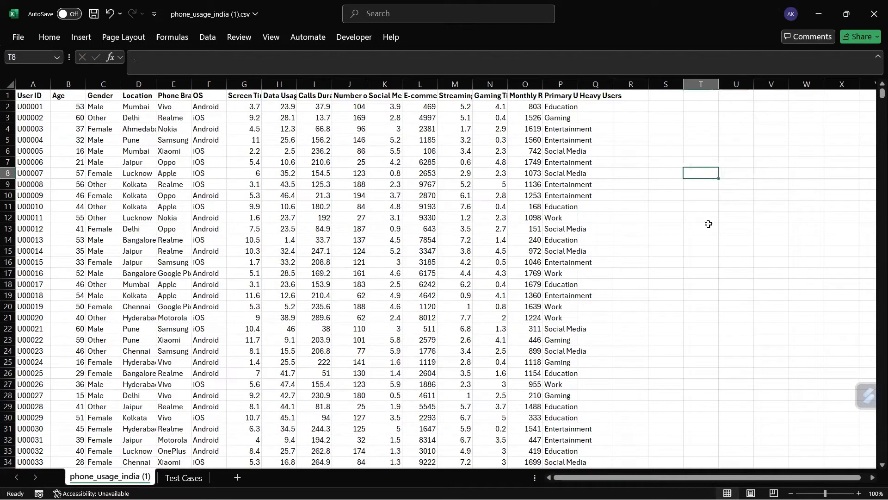
- Enter =AND(G2>8,H2>30) in Q2 and fill the formula down the whole Heavy Users column
left_click(606, 108)
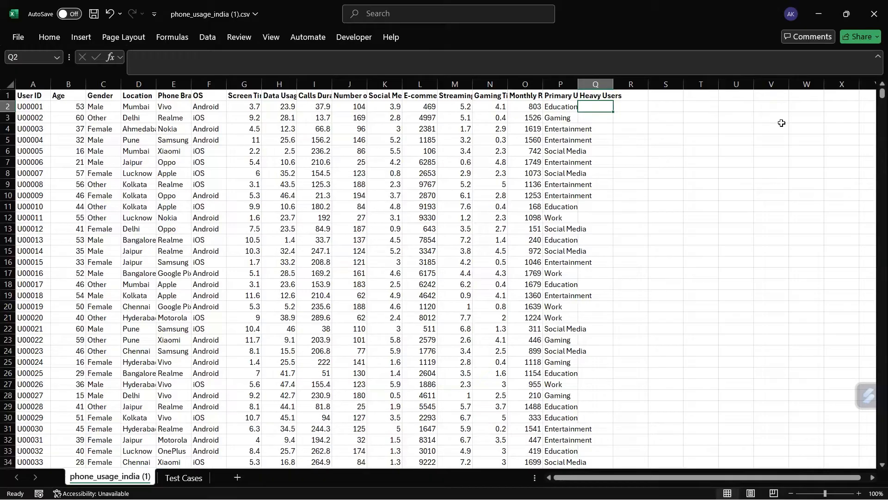
type("=")
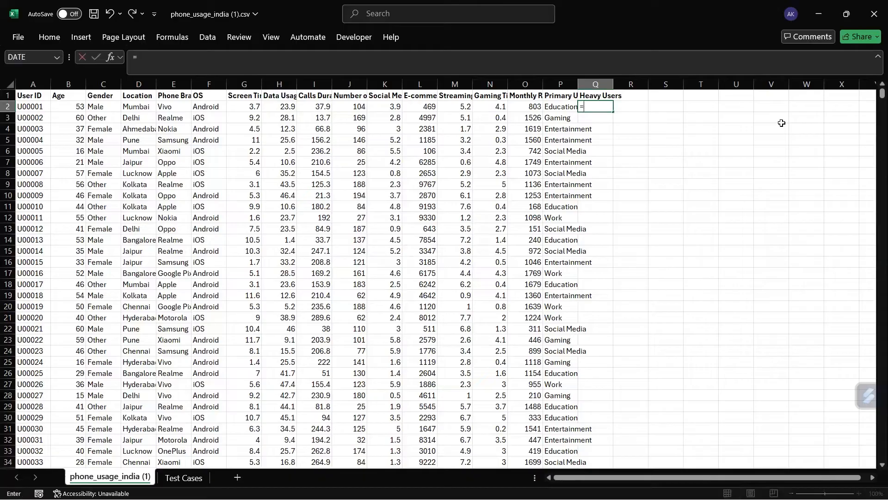
type("and")
key("Tab")
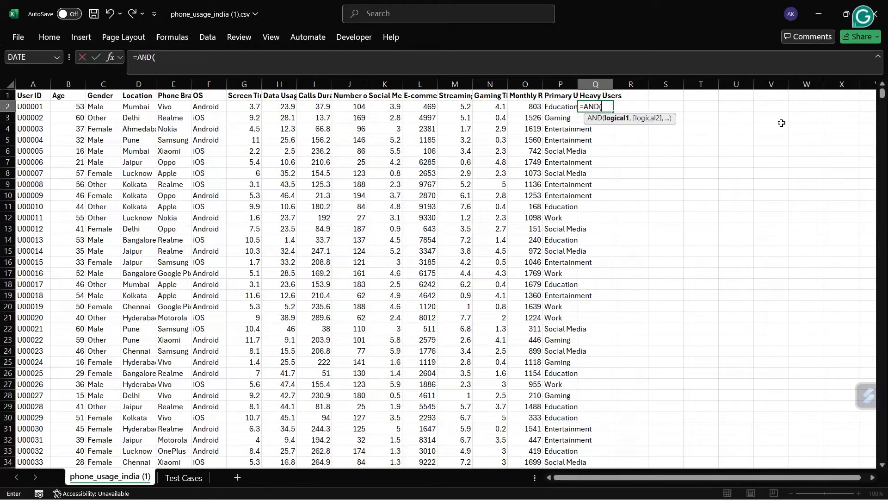
left_click(252, 105)
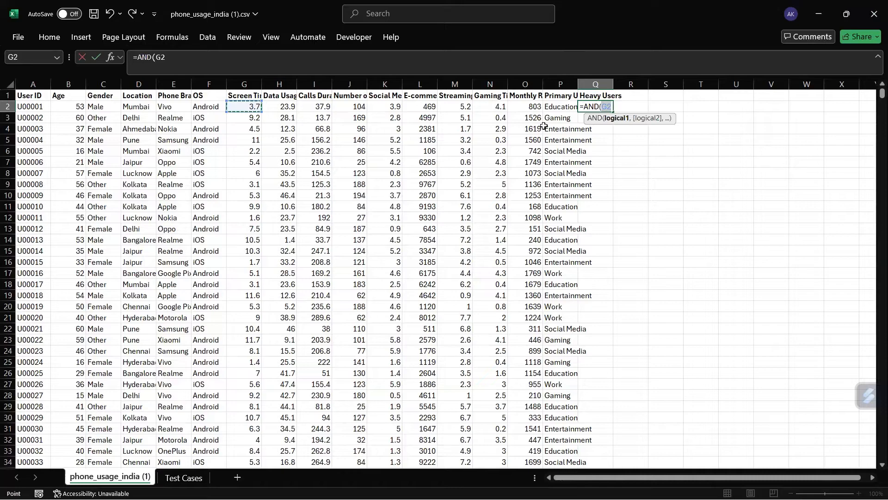
type(">8,")
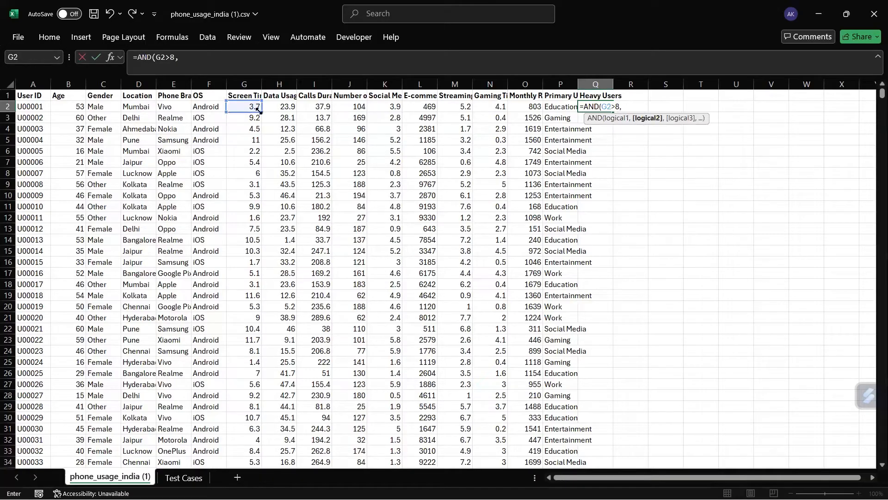
left_click(282, 104)
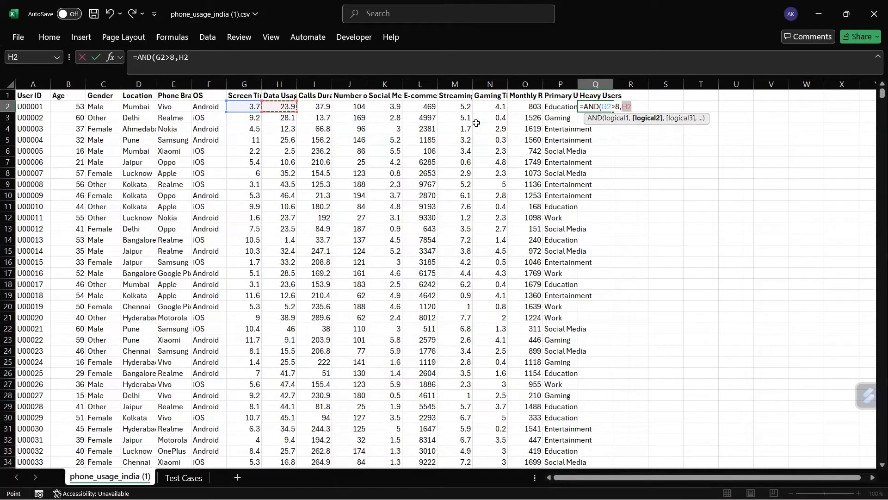
type(">30)")
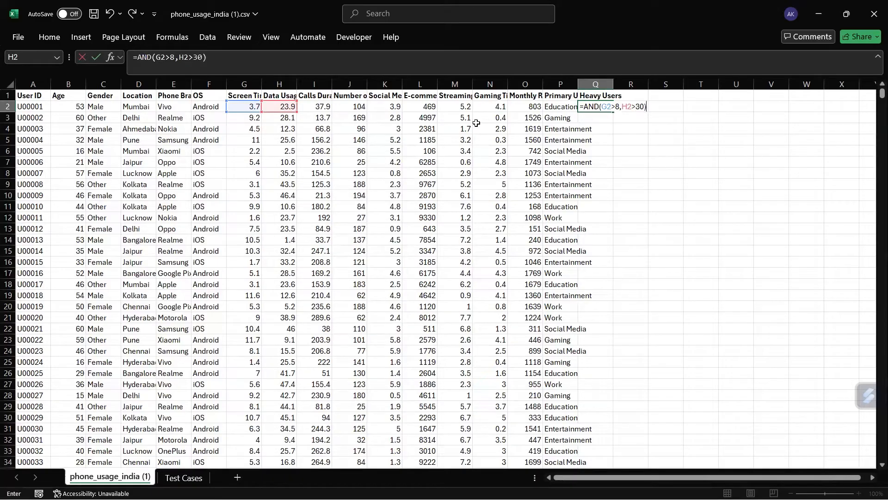
key("Return")
left_click(603, 108)
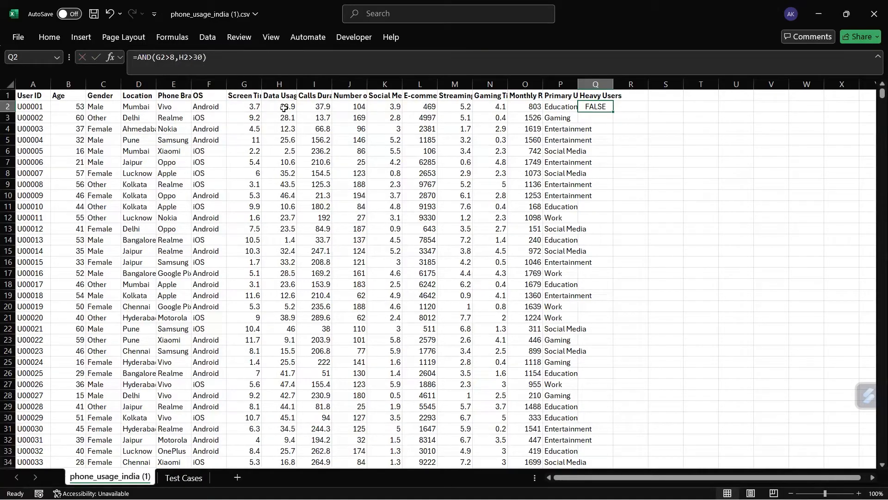
double_click(614, 113)
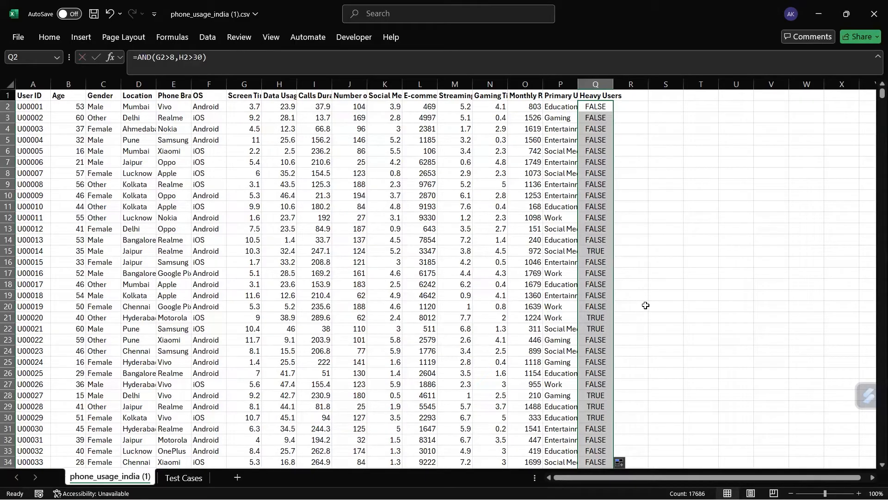
- Check the TRUE flags in rows 15 and 38 against those rows' screen time and data usage values
left_click(599, 252)
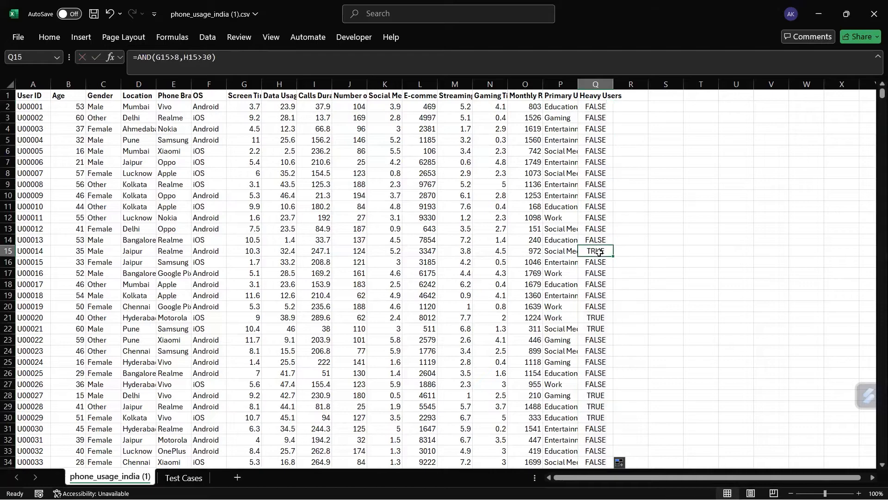
left_click_drag(597, 251, 221, 253)
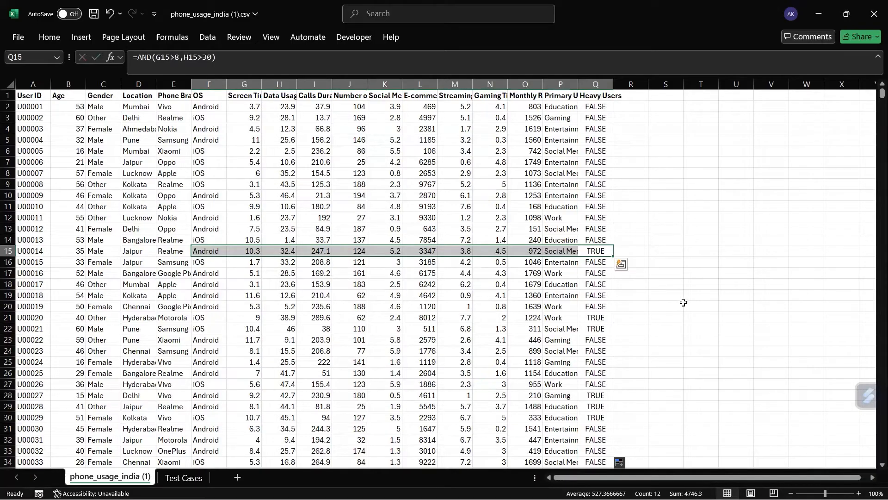
scroll(683, 303, "down", 4)
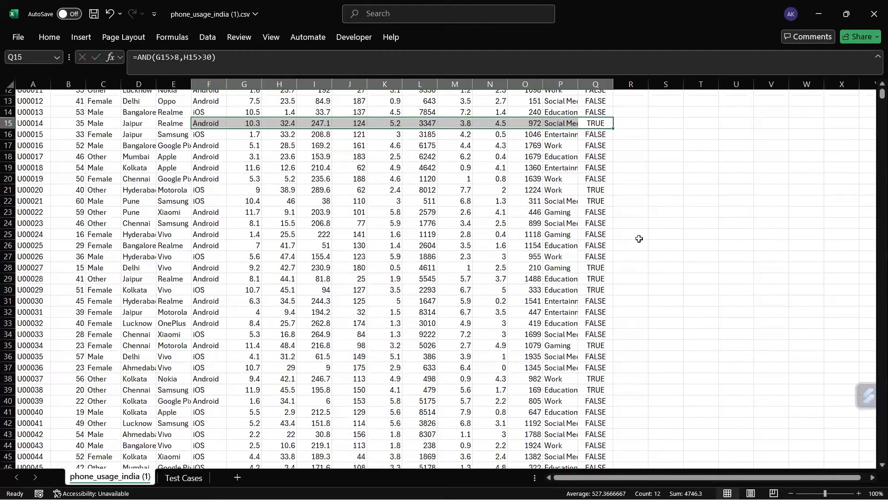
scroll(595, 259, "down", 3)
left_click(595, 282)
left_click_drag(595, 281, 232, 281)
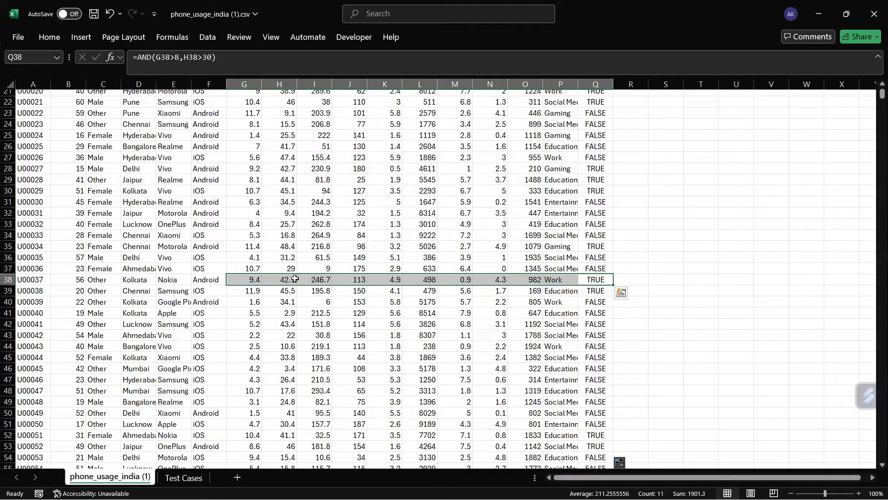
scroll(286, 285, "up", 1)
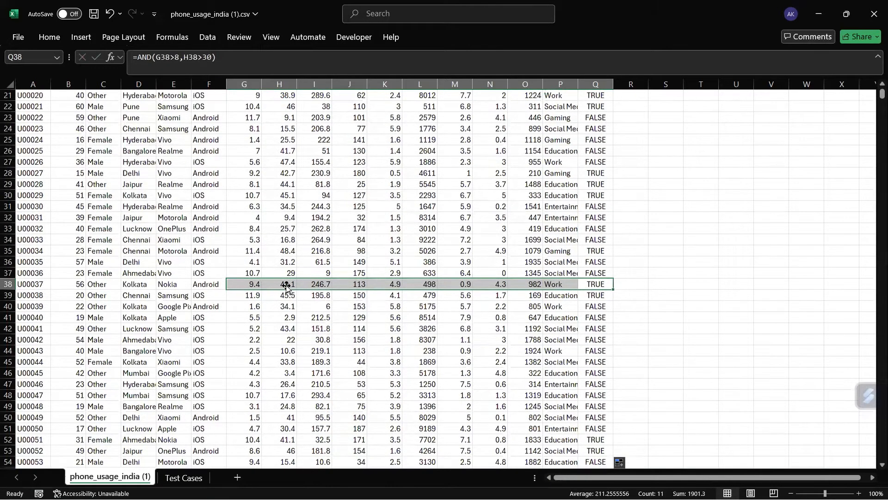
scroll(286, 286, "up", 7)
left_click(720, 304)
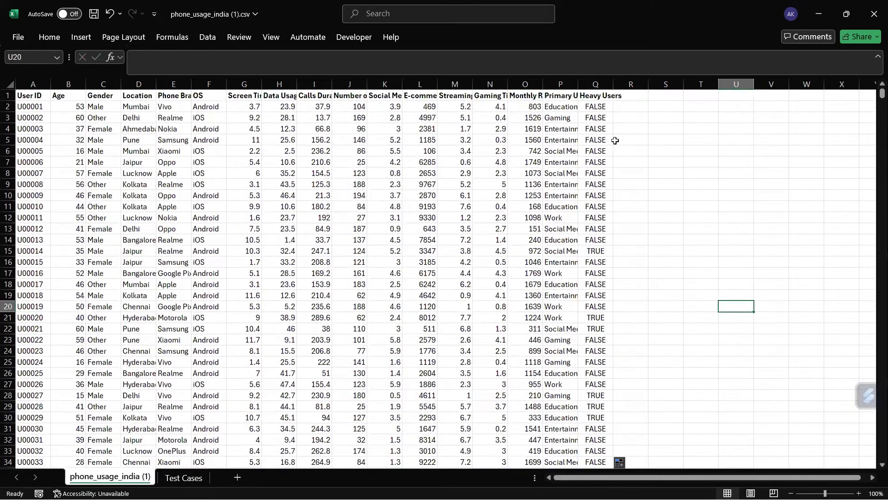
- Count the TRUE flags in the Heavy Users column by entering =COUNTIF(Q2:Q17687,"true") in T9
left_click(686, 184)
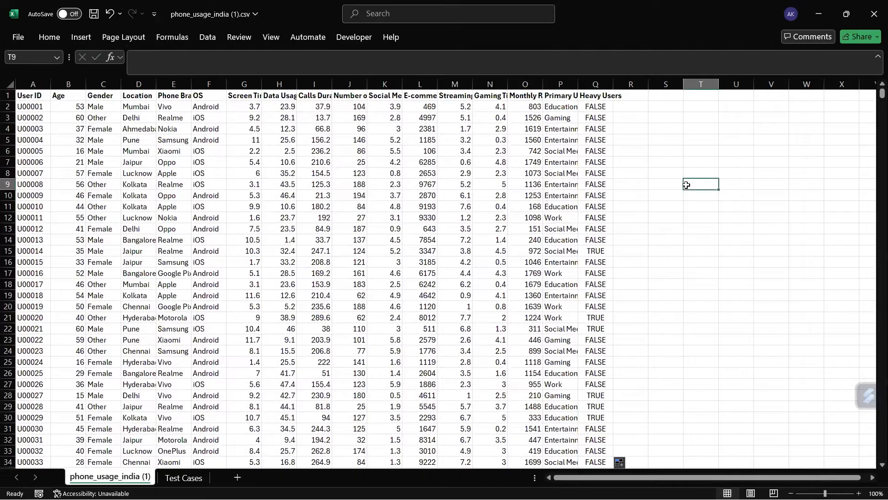
type("=")
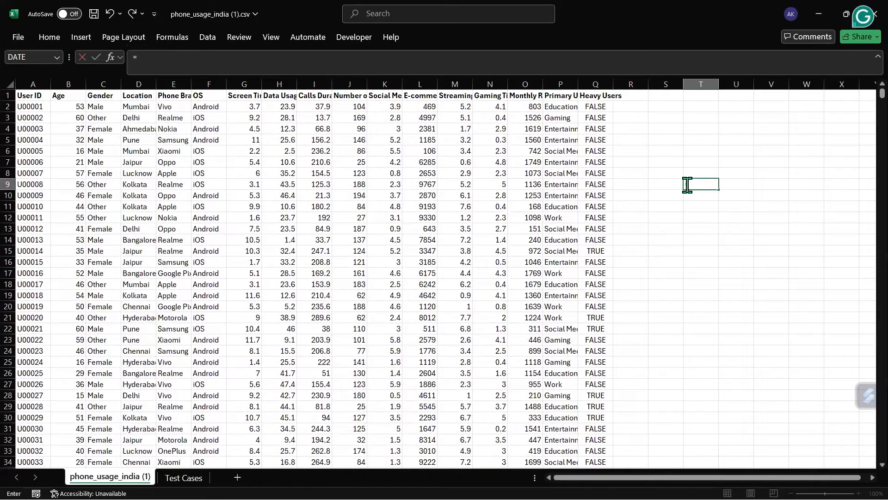
type("count")
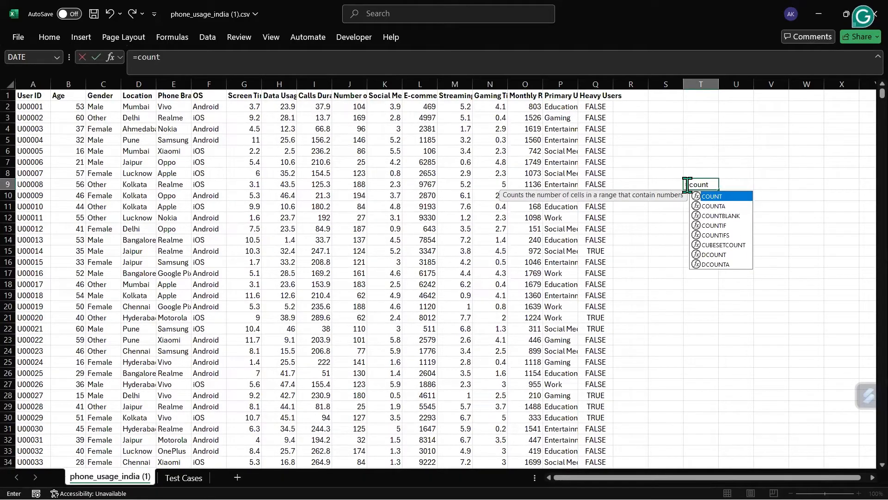
key("Down")
key("Down")
key("Down")
key("Tab")
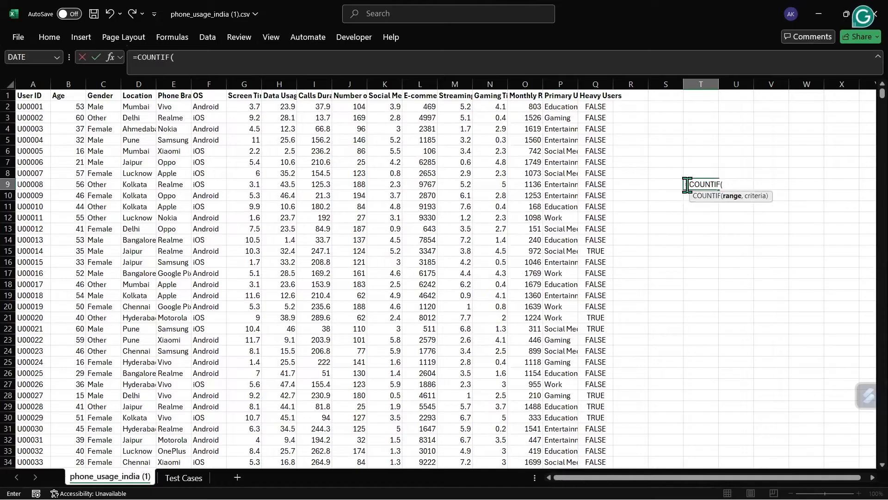
left_click(588, 109)
key("ctrl+shift+Down")
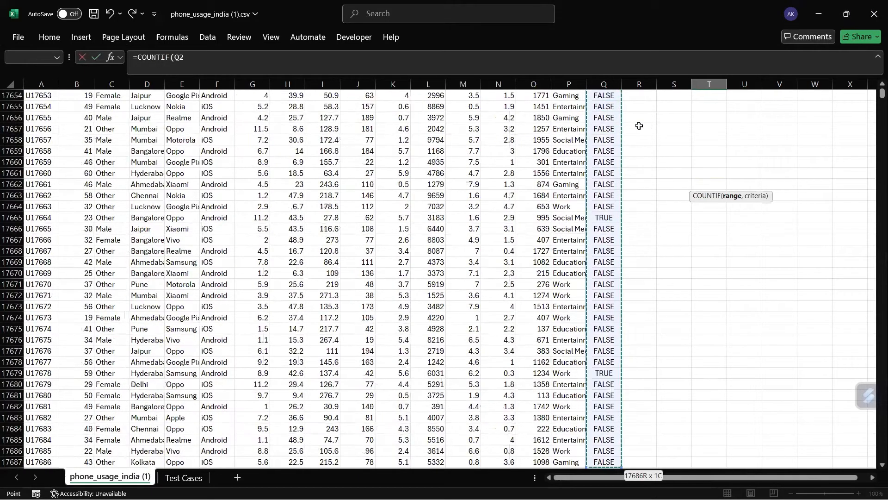
type(",")
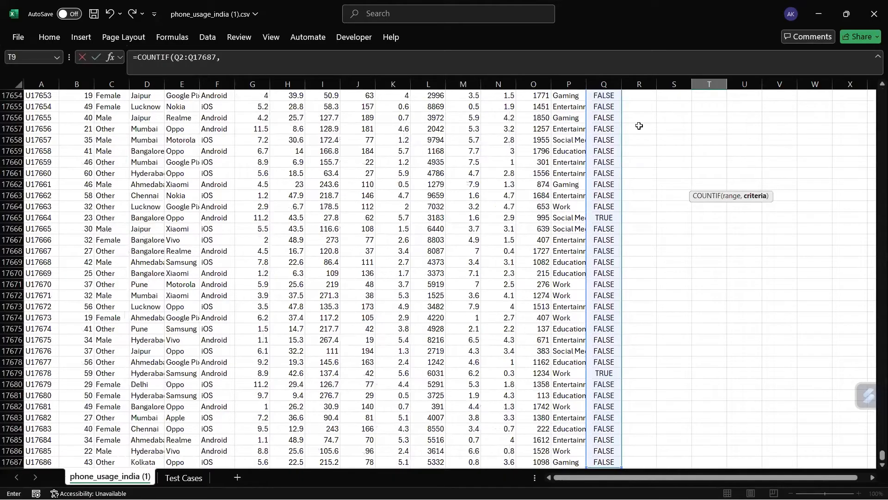
type("\"true")
key("Return")
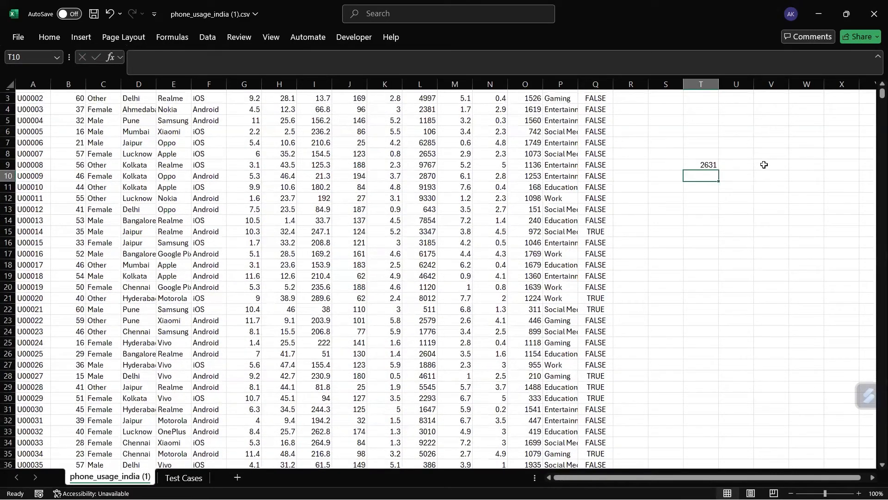
left_click(706, 168)
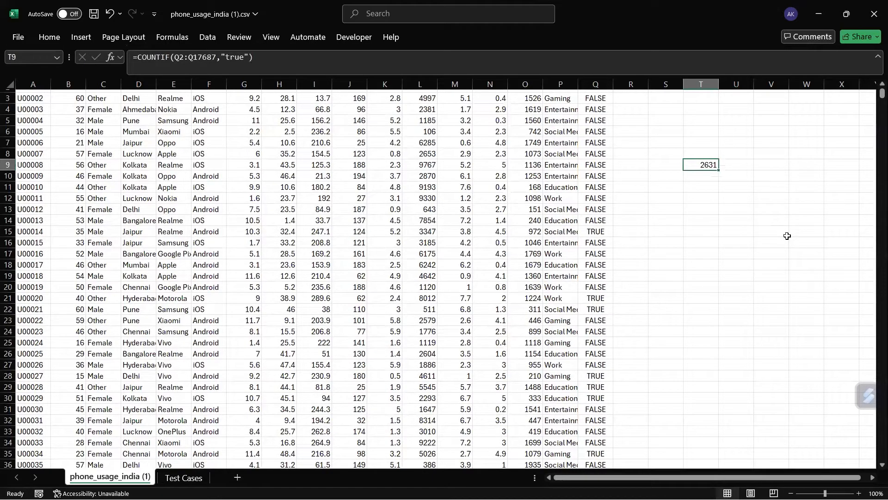
- Count the FALSE flags in the Heavy Users column by entering =COUNTIF(Q2:Q17687,"FALSE") in T11
left_click(708, 186)
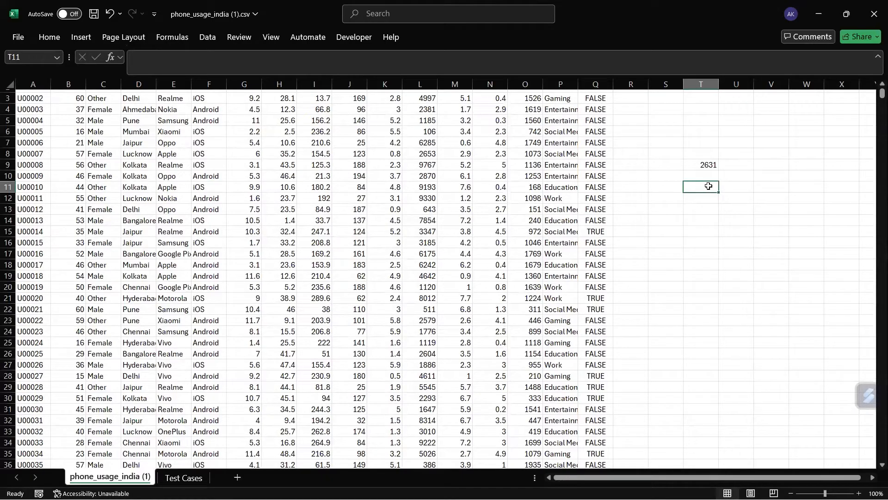
type("=")
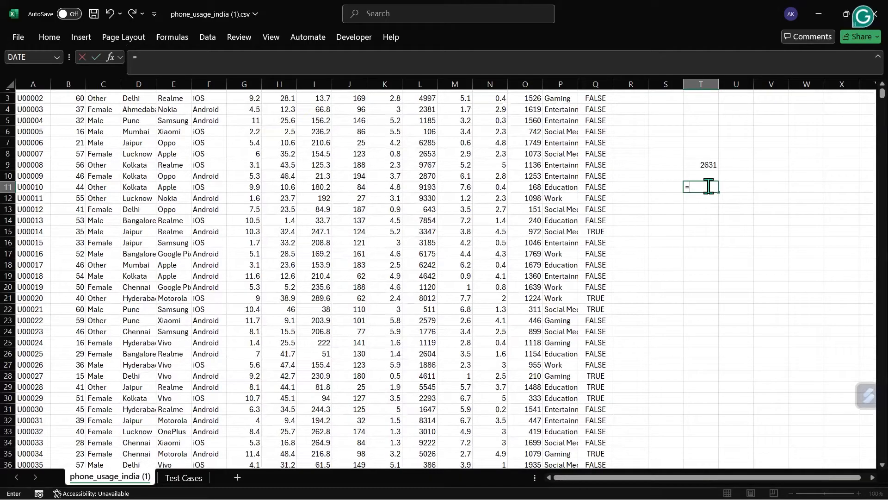
type("count")
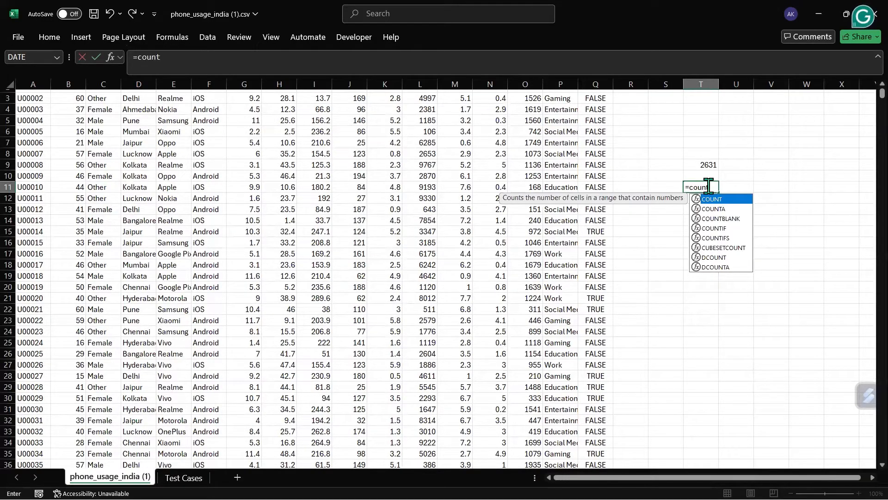
key("Down")
key("Down")
key("Down")
key("Tab")
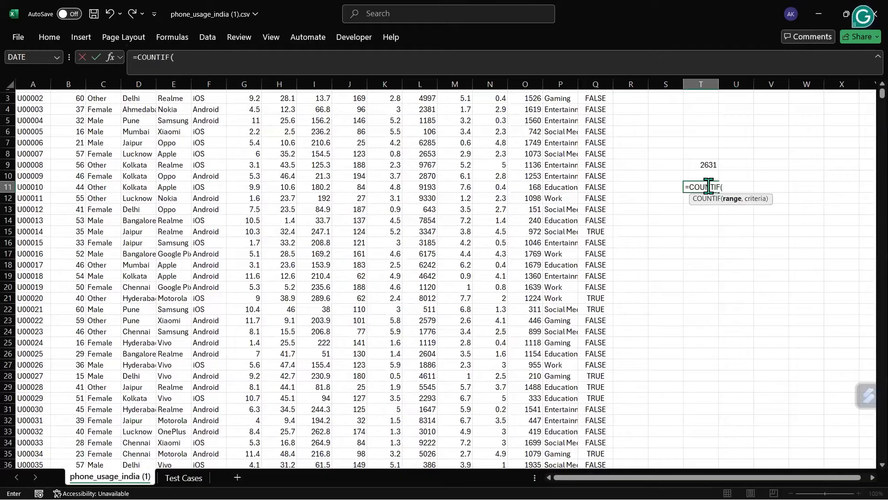
scroll(680, 143, "up", 1)
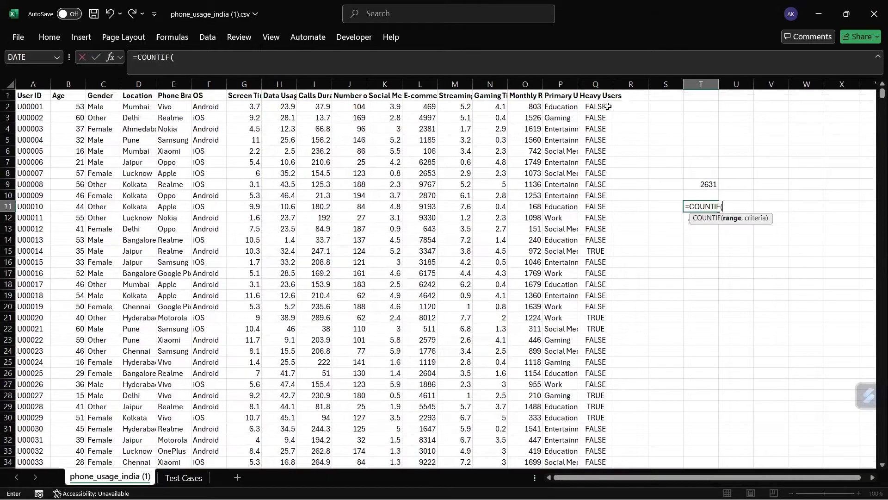
left_click(608, 108)
key("ctrl+shift+Down")
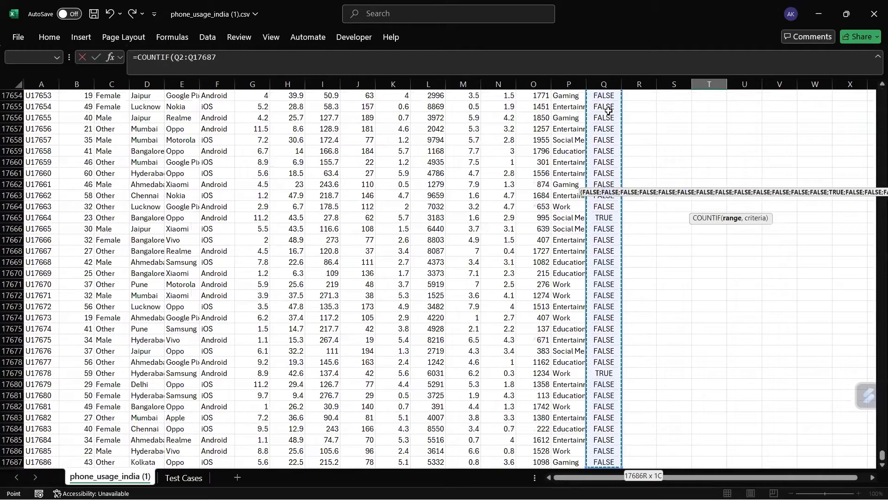
type(",\"")
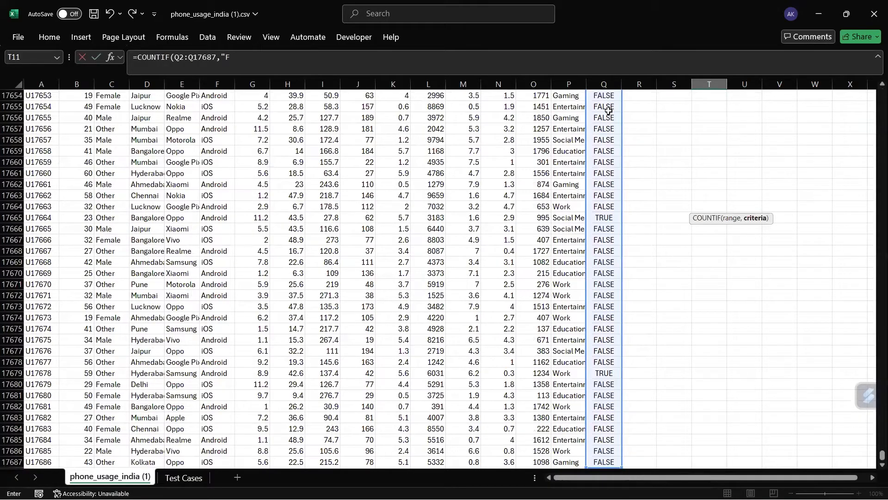
type("FALSE\"")
key("Return")
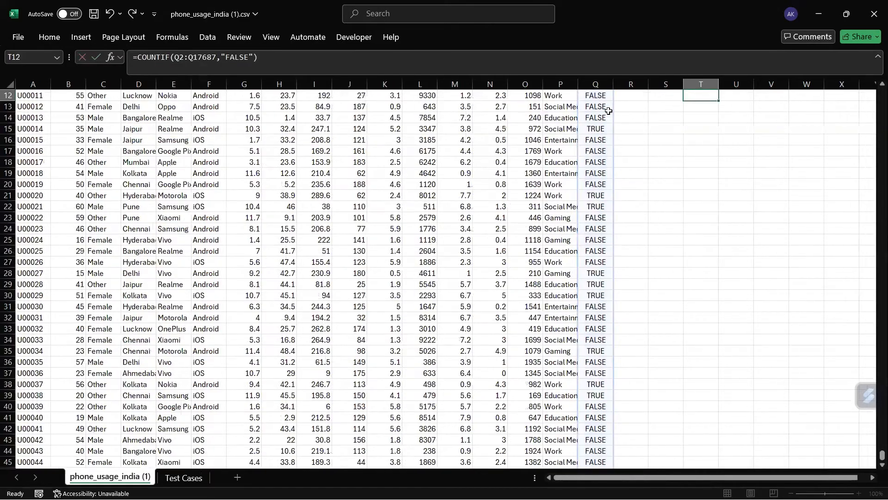
scroll(702, 193, "up", 3)
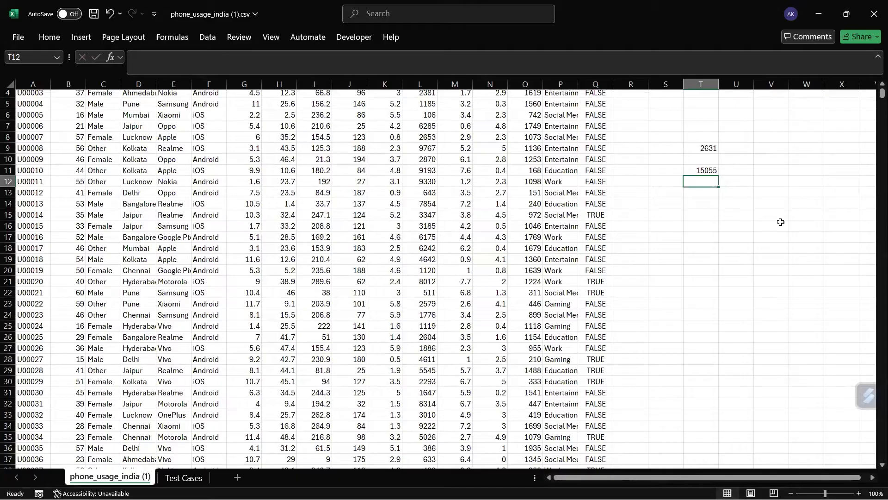
left_click(705, 170)
left_click(703, 152)
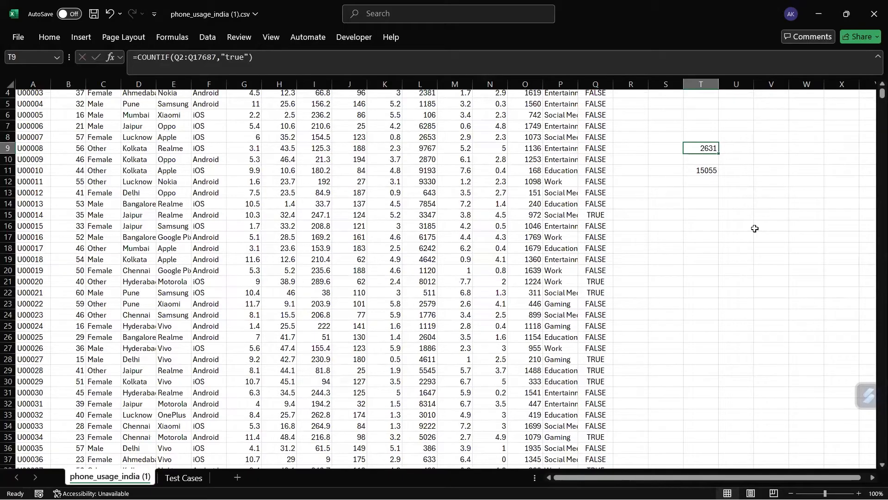
scroll(777, 385, "down", 2)
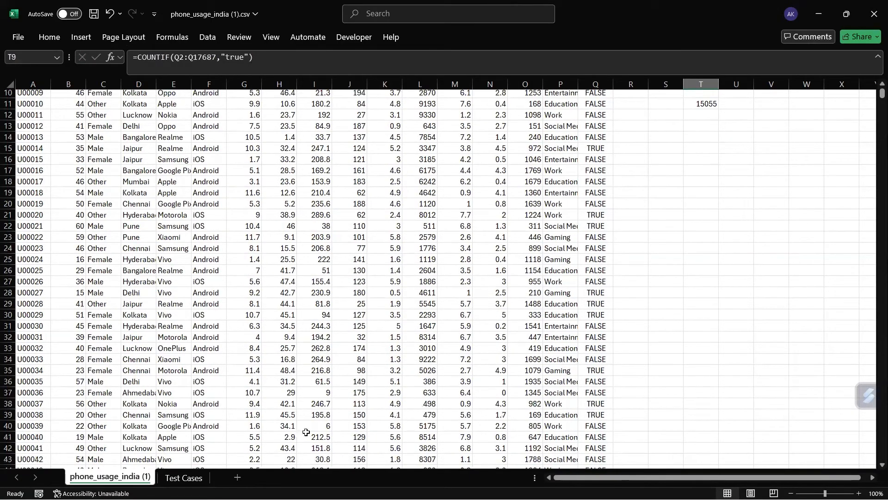
scroll(615, 312, "up", 3)
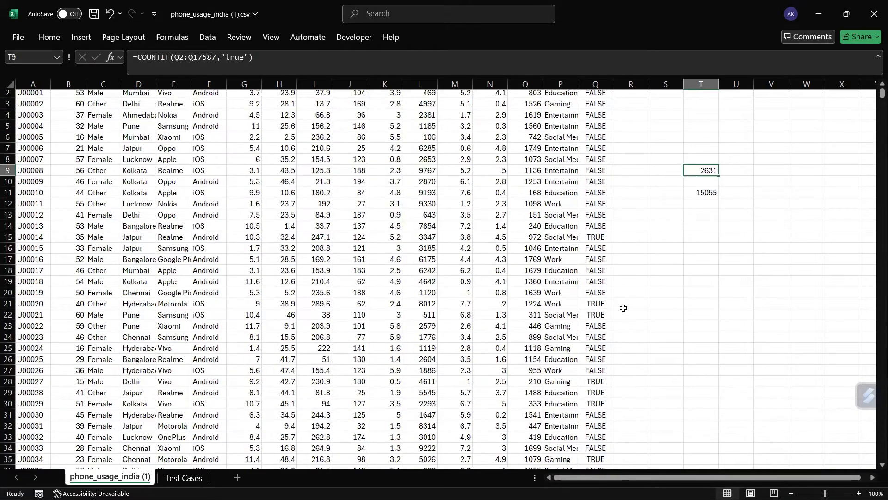
scroll(483, 256, "up", 1)
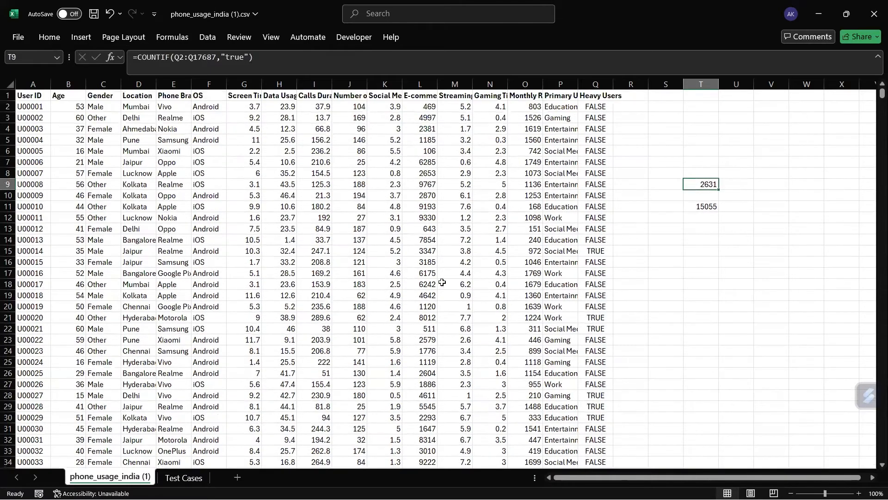
scroll(409, 380, "down", 2)
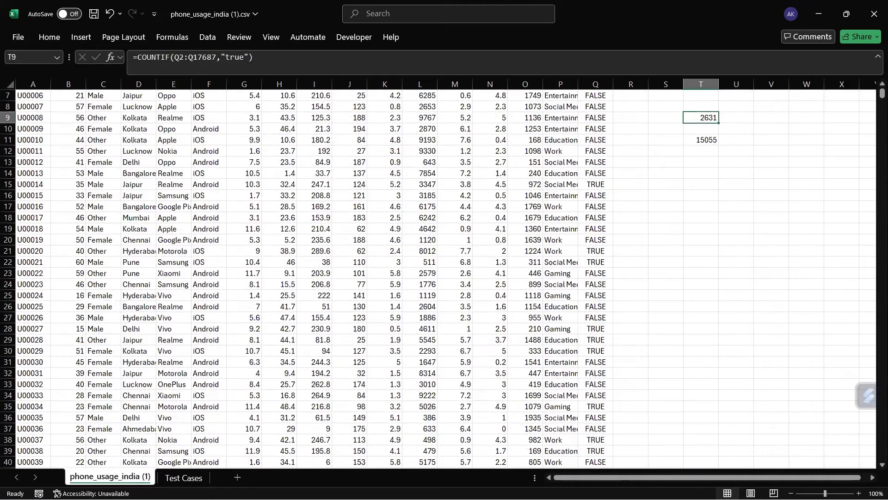
- Review the questions on the Test Cases sheet, including the one on correlation between monthly recharge and data usage
left_click(184, 477)
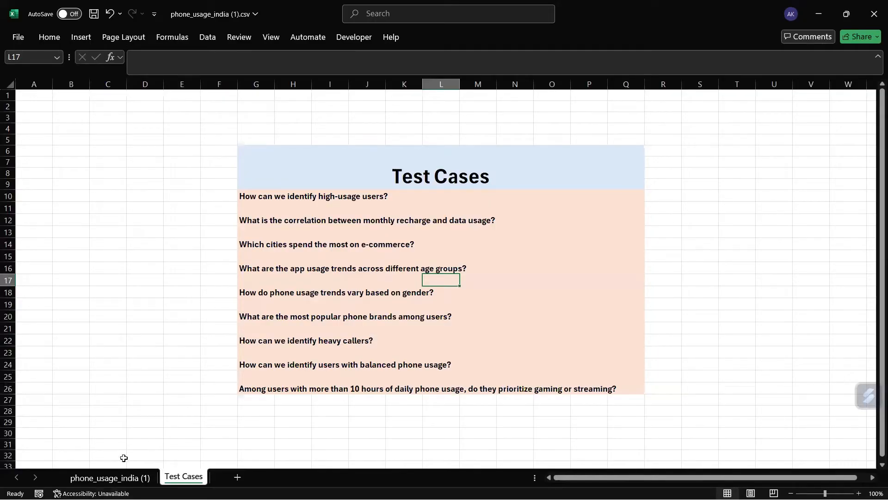
left_click_drag(697, 277, 759, 211)
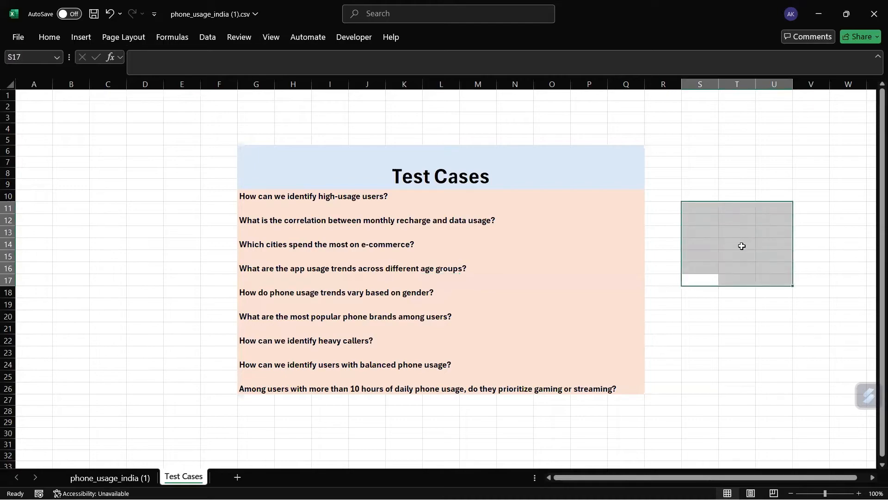
left_click_drag(694, 307, 825, 389)
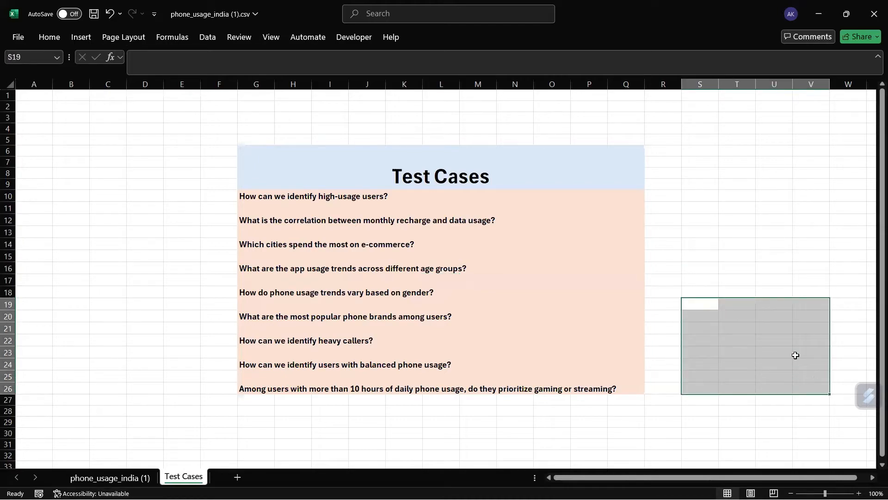
left_click(754, 265)
left_click_drag(744, 269, 766, 257)
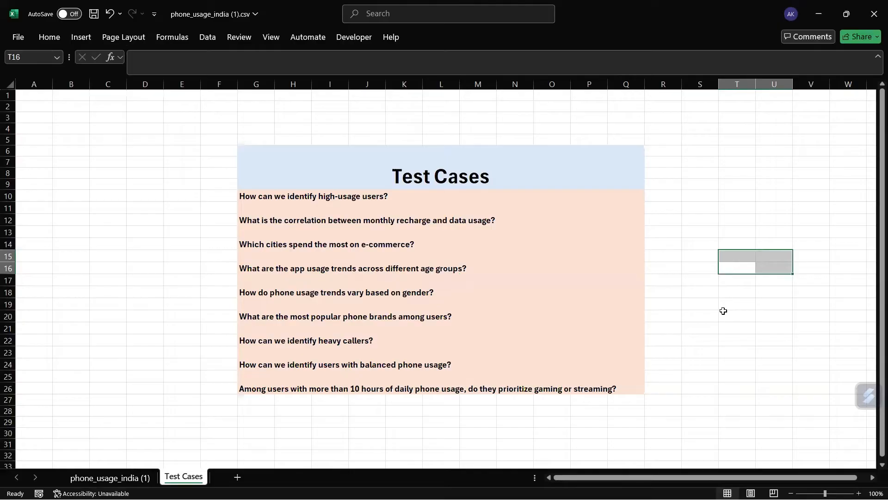
left_click_drag(718, 376, 724, 422)
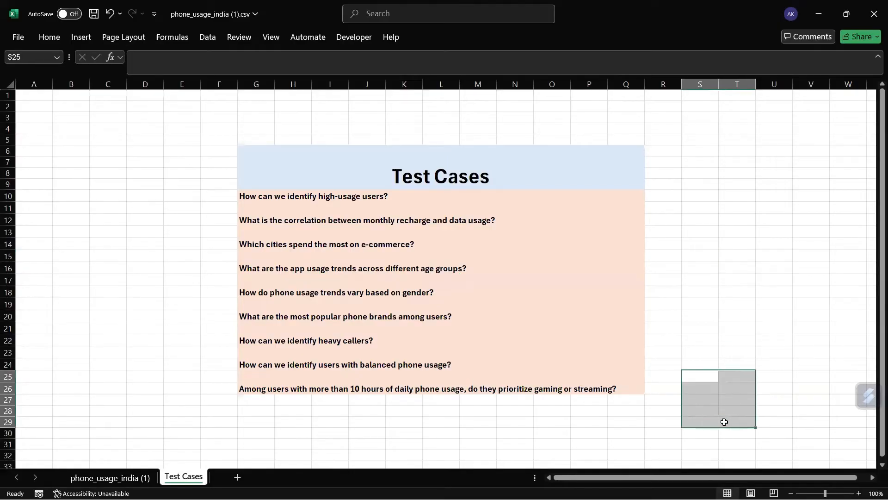
left_click(708, 335)
left_click_drag(710, 339, 810, 339)
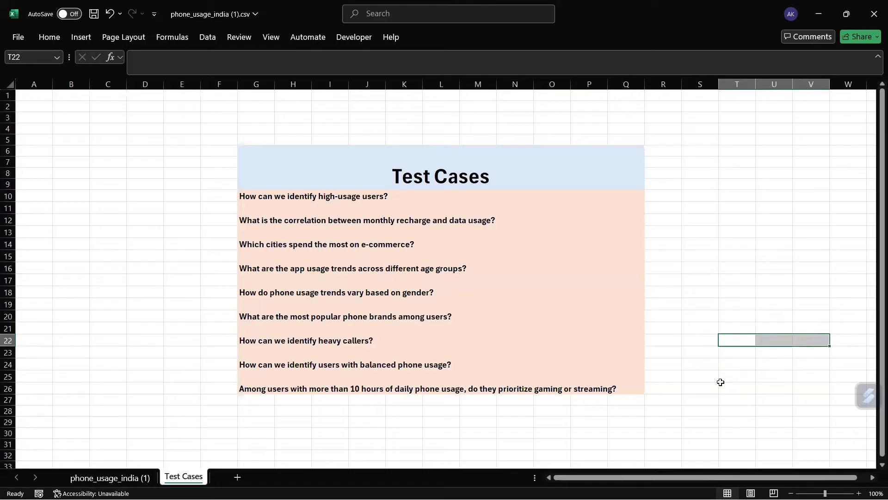
- Clear the two flag counts from range T7:U12 on the phone_usage_india (1) sheet
left_click(121, 478)
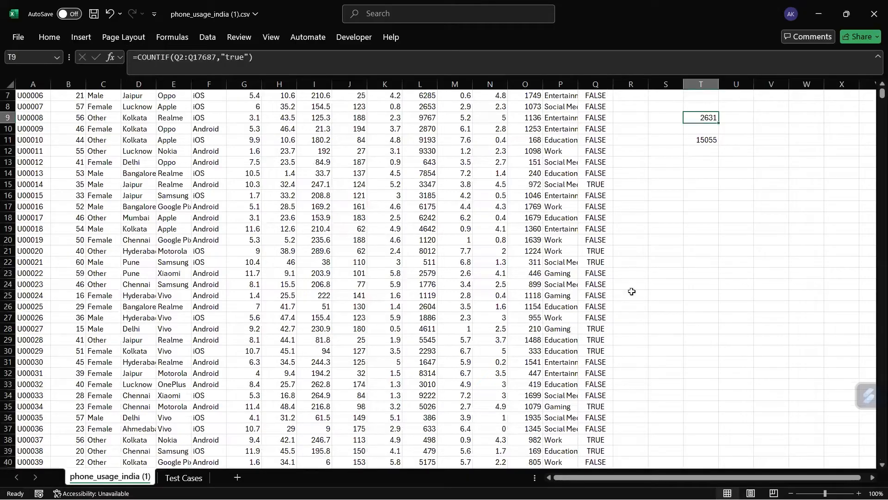
scroll(672, 286, "up", 2)
left_click_drag(698, 159, 720, 215)
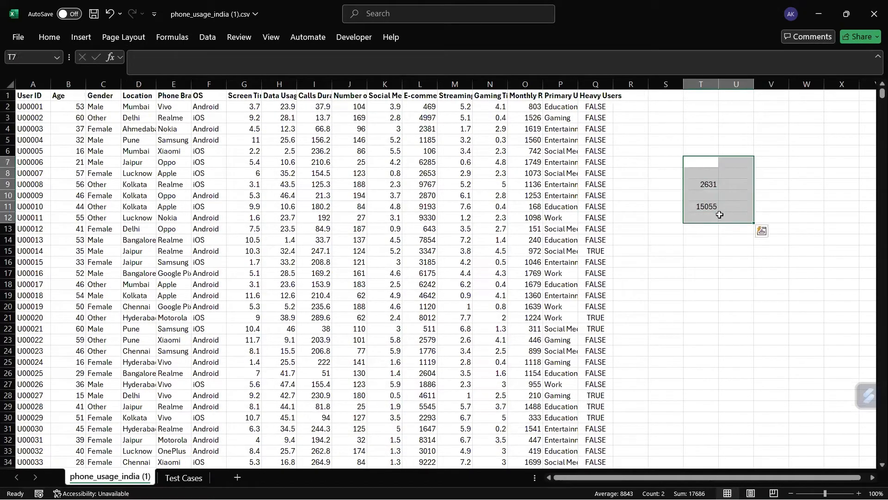
key("Delete")
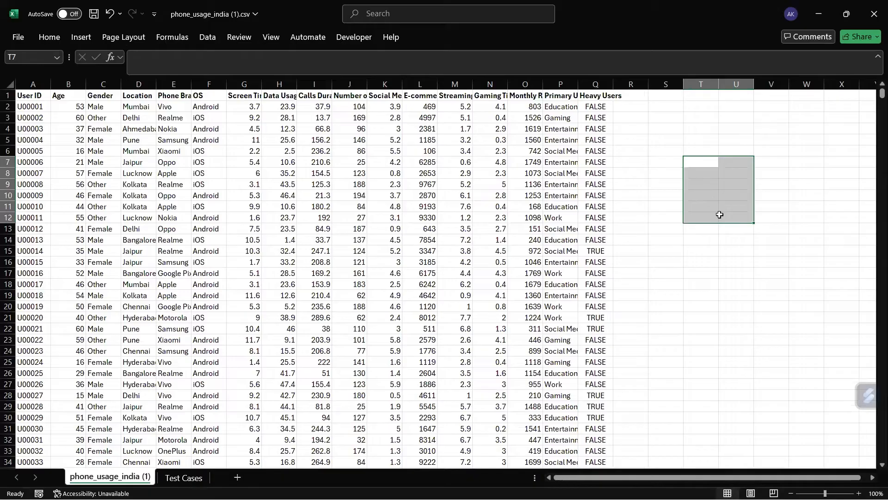
- Calculate the correlation between monthly recharge cost and data usage by entering =CORREL(O2:O17687,H2:H17687) in U8
left_click(733, 176)
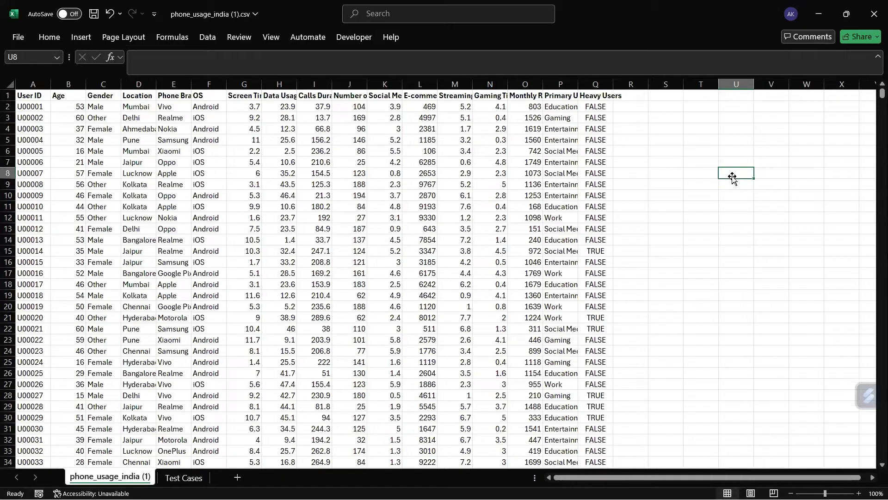
type("=")
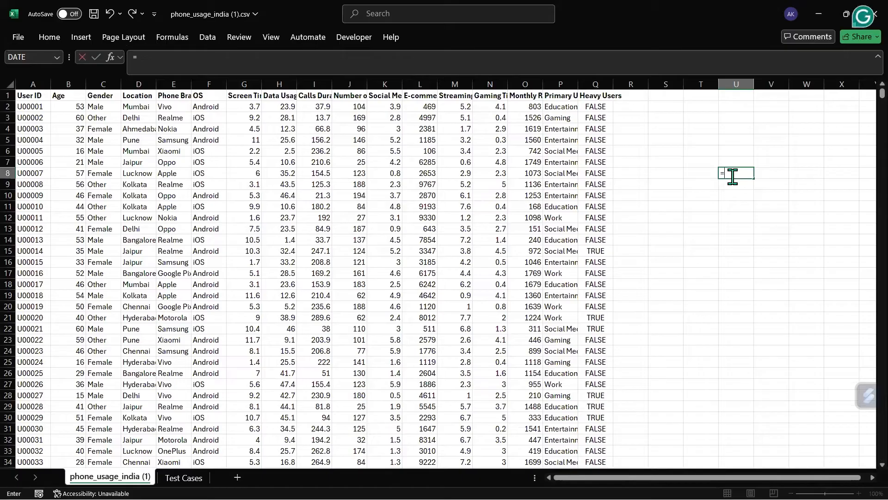
type("CORRE")
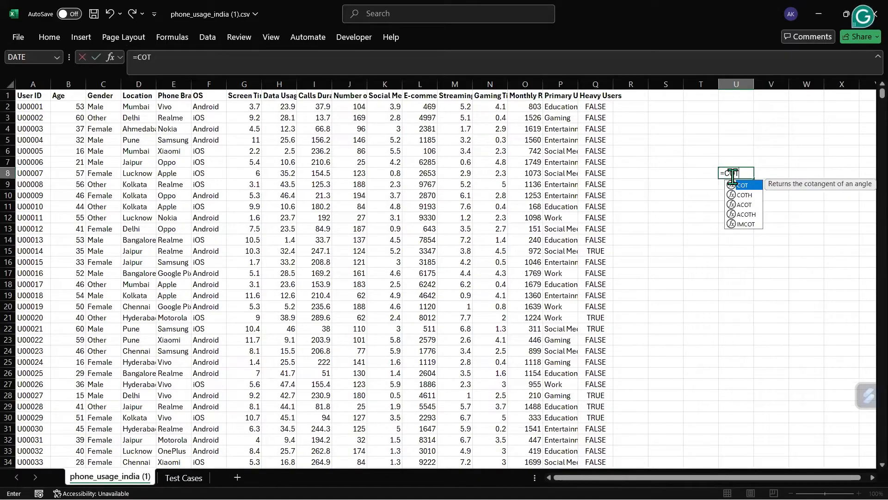
key("Tab")
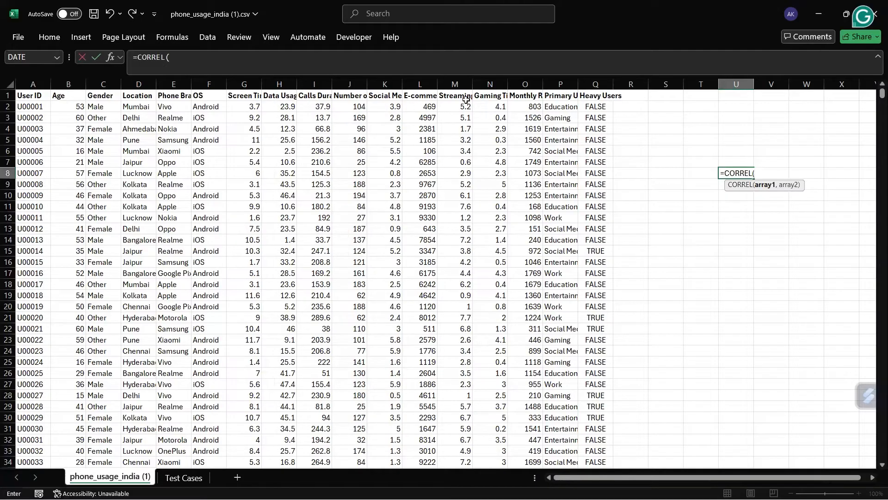
left_click(525, 96)
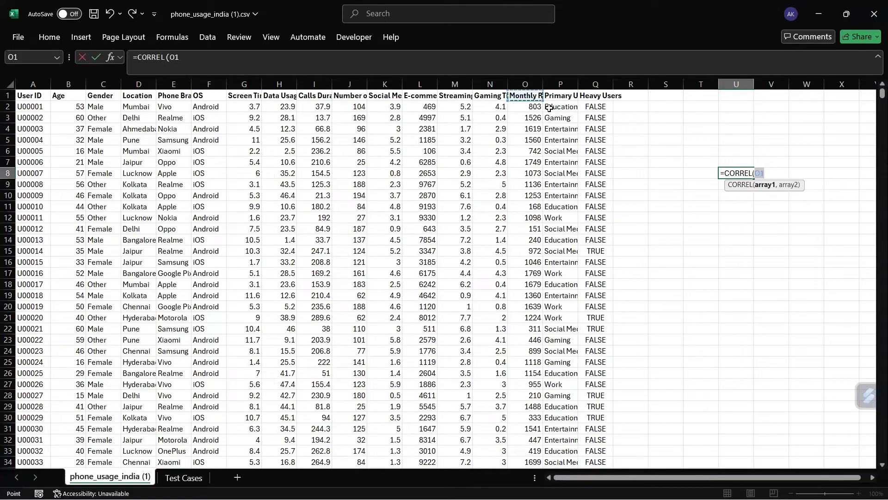
key("Down")
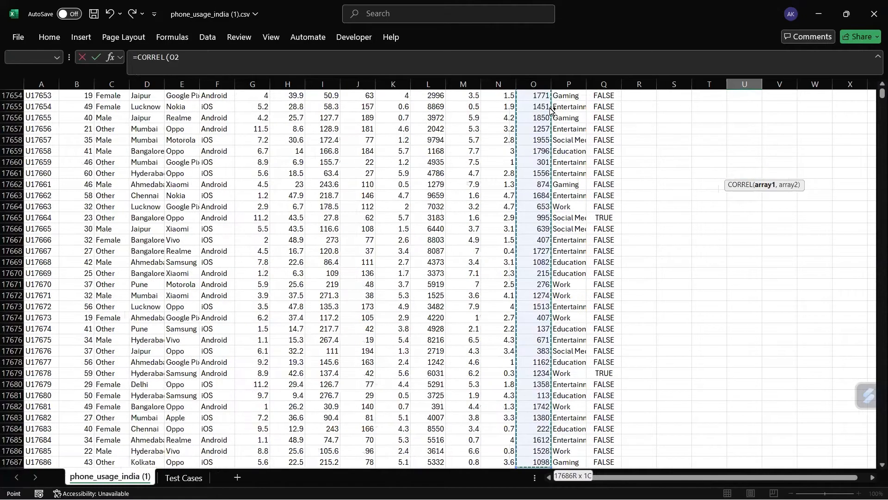
key("ctrl+shift+Down")
type(",")
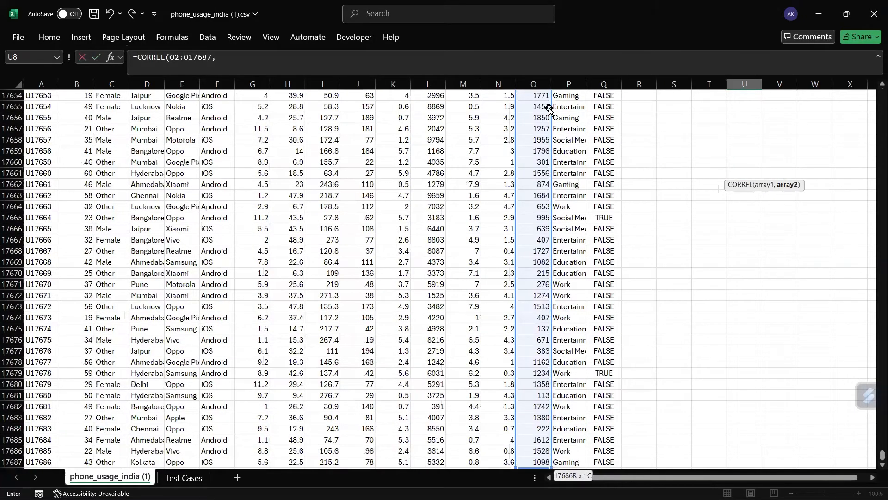
scroll(339, 223, "up", 1)
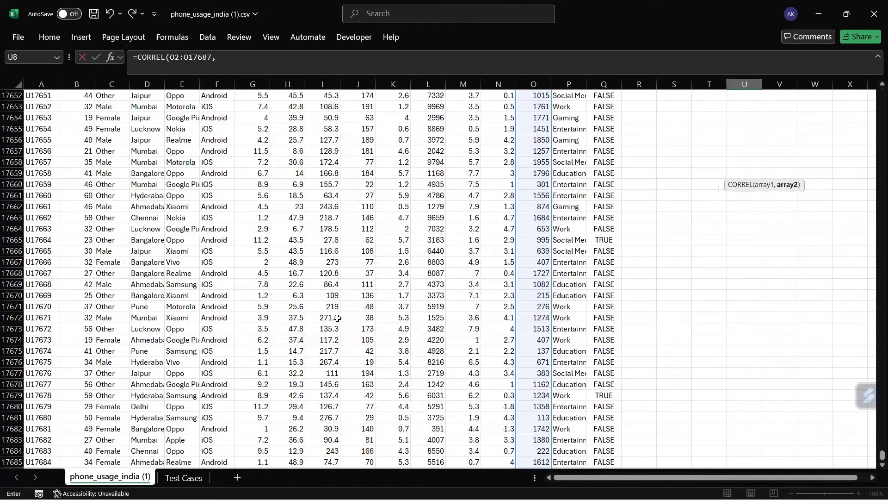
scroll(286, 311, "up", 1)
scroll(286, 310, "down", 3)
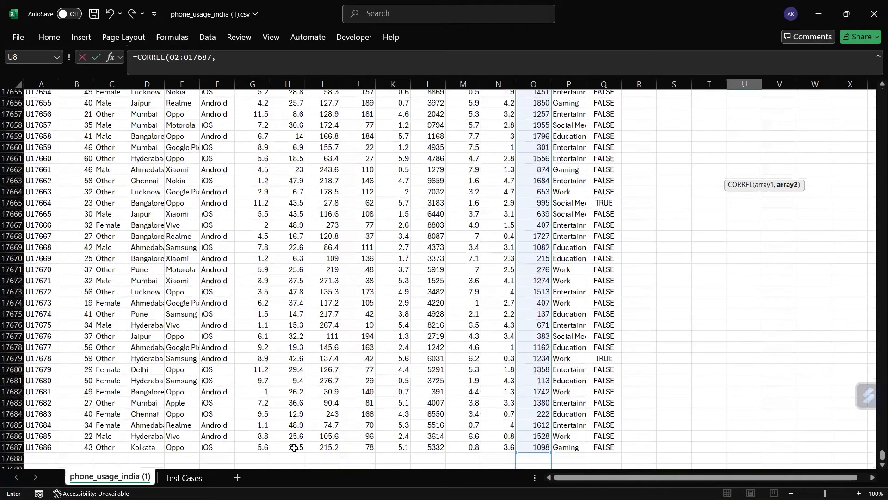
left_click(294, 447)
key("ctrl+shift+Up")
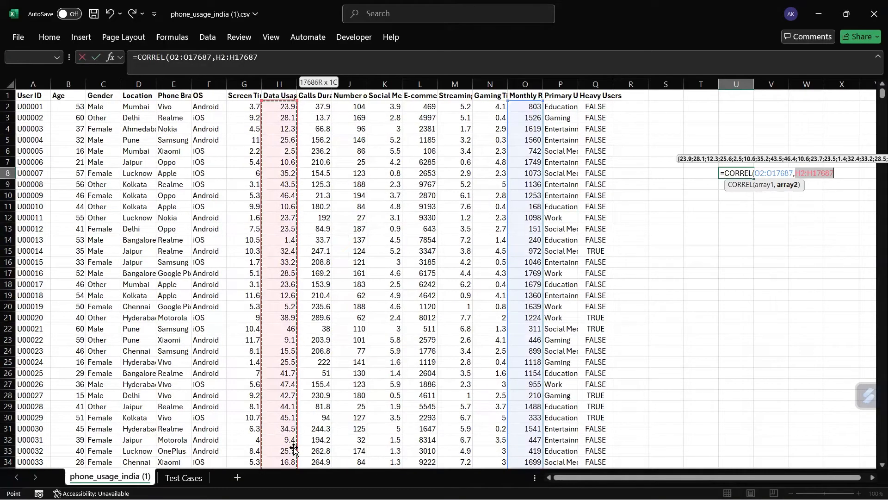
key("Return")
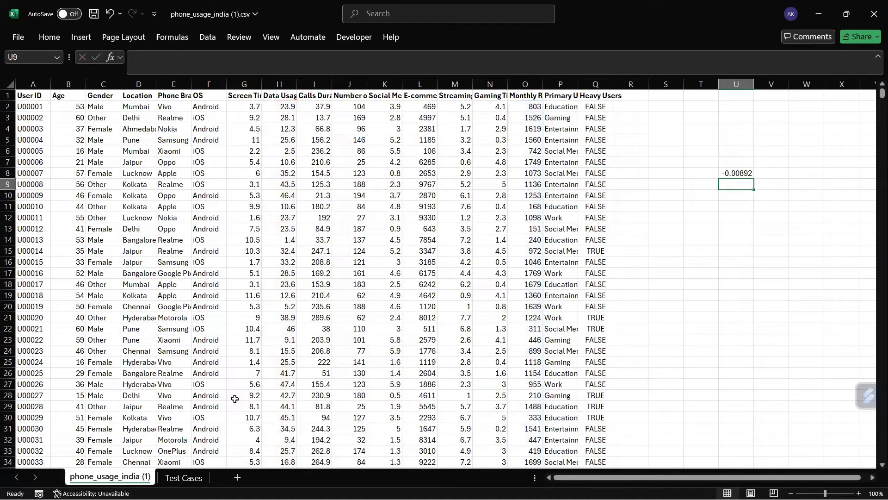
- Check the correlation formula in U8 and clear that cell
left_click(736, 172)
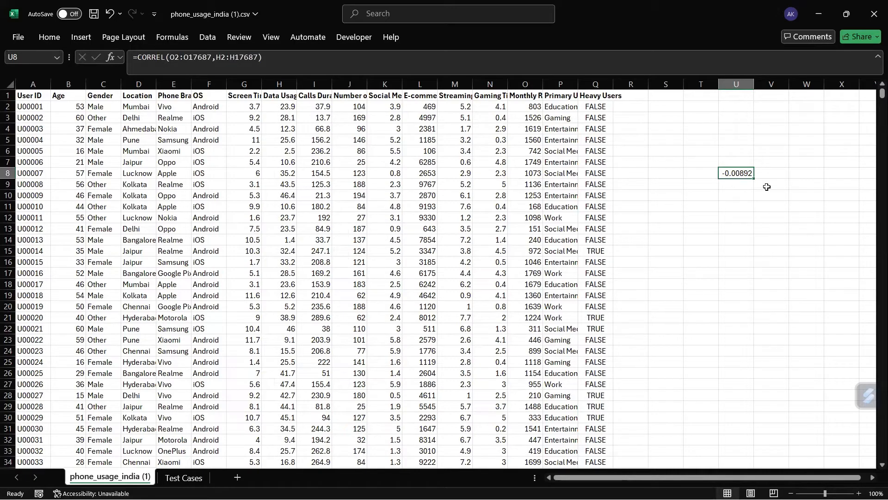
left_click(740, 240)
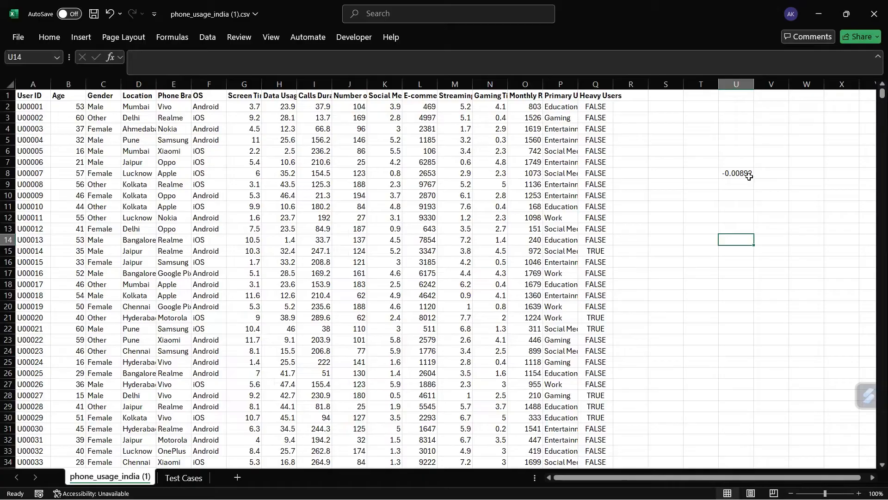
left_click(684, 276)
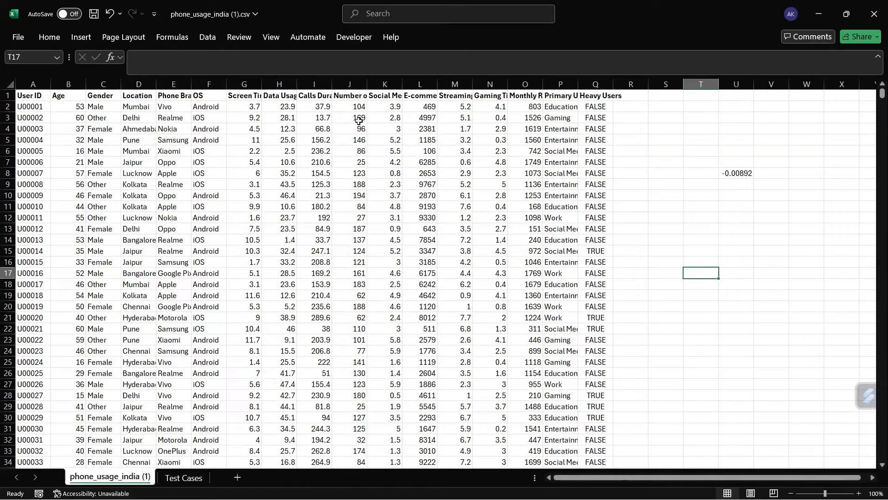
left_click(136, 185)
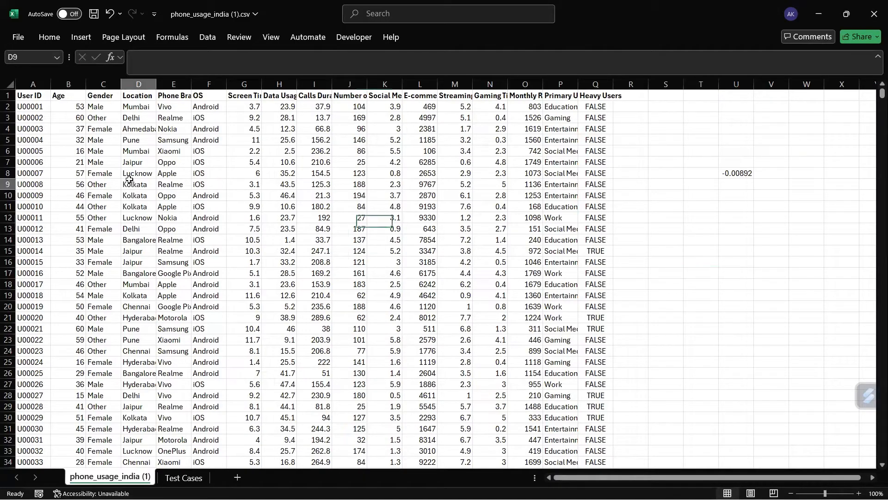
left_click(735, 172)
key("Delete")
- Create a PivotTable from the phone usage data range A1:Q17687 on a new worksheet
left_click(131, 140)
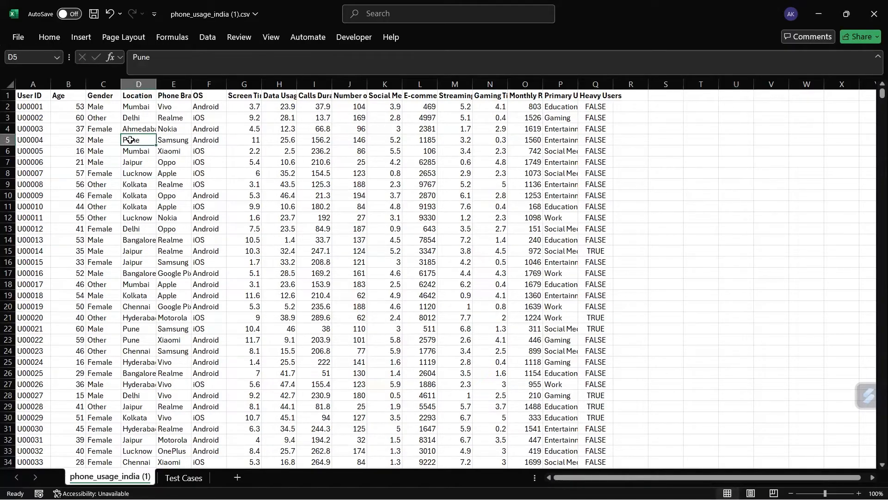
left_click(77, 39)
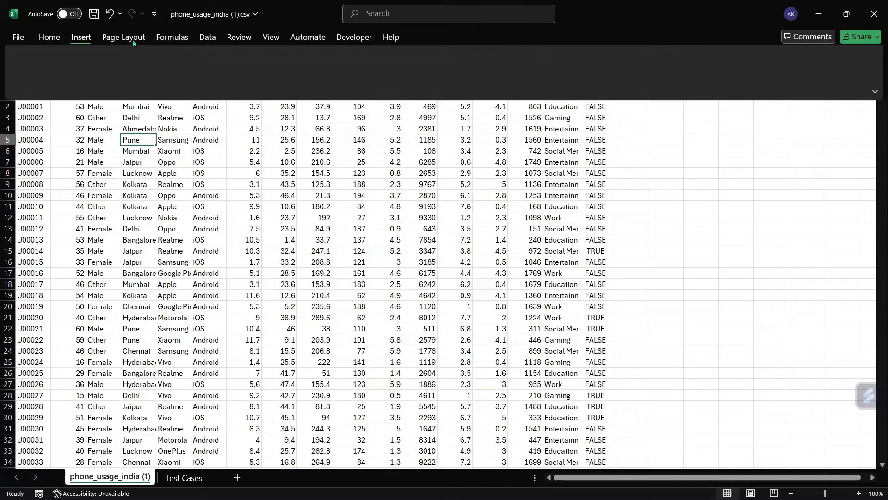
left_click(21, 64)
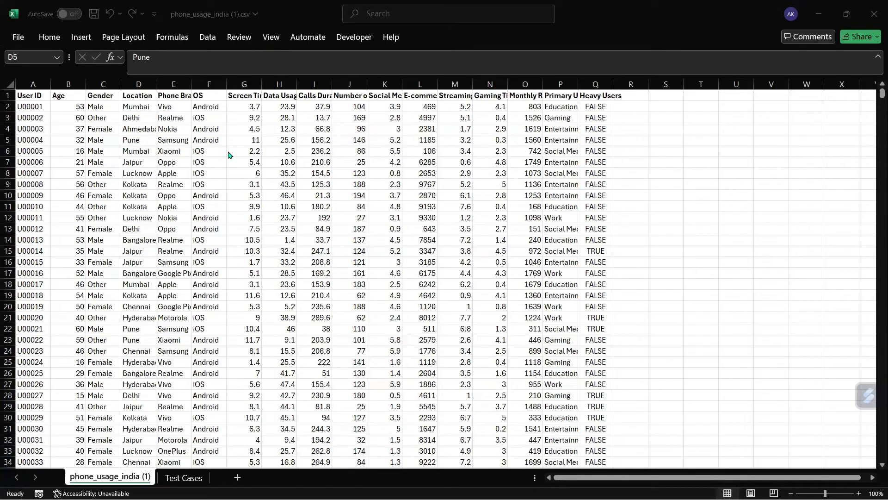
left_click(77, 40)
left_click(35, 76)
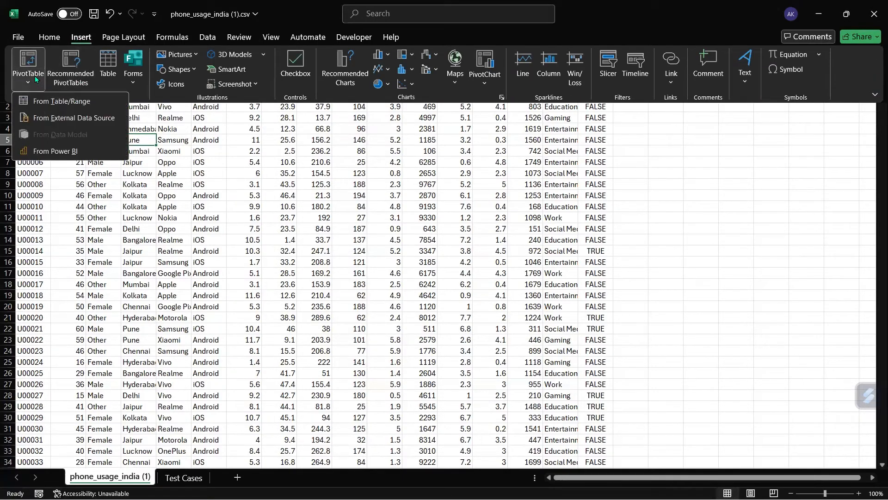
left_click(49, 98)
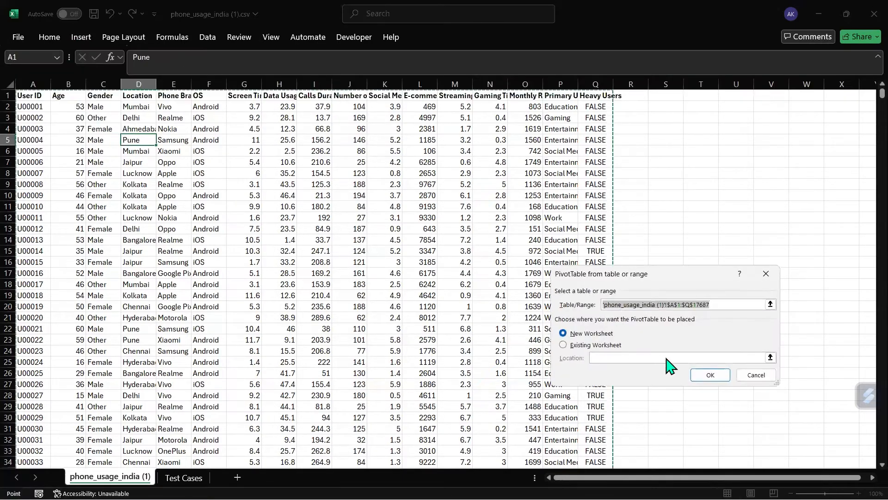
left_click(710, 376)
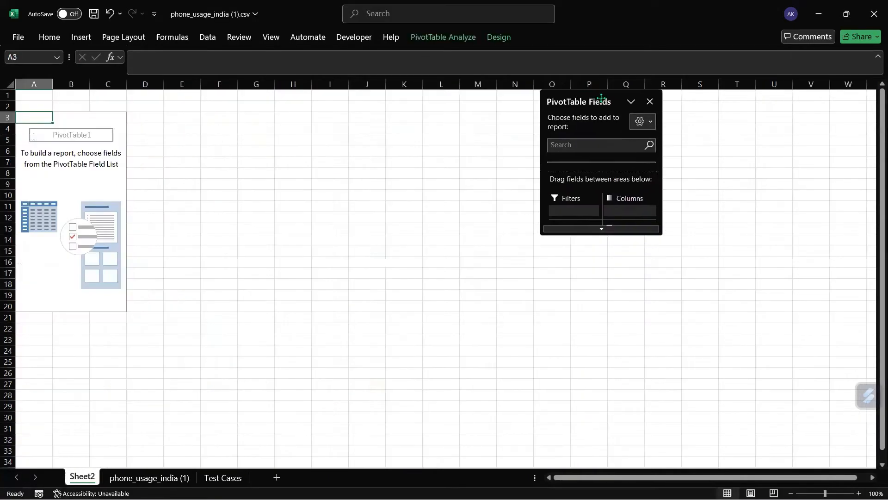
- Widen and lengthen the PivotTable Fields pane to show the field list and all four areas
left_click_drag(659, 171, 842, 160)
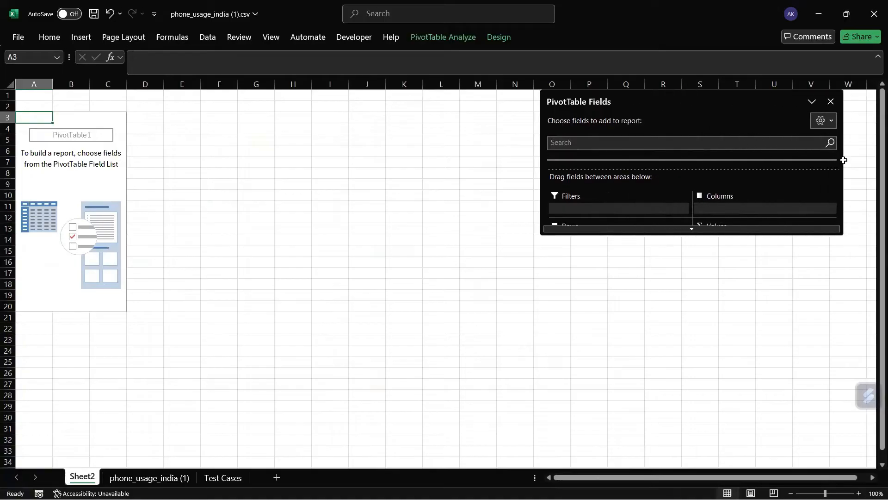
left_click(692, 229)
left_click_drag(697, 235, 708, 418)
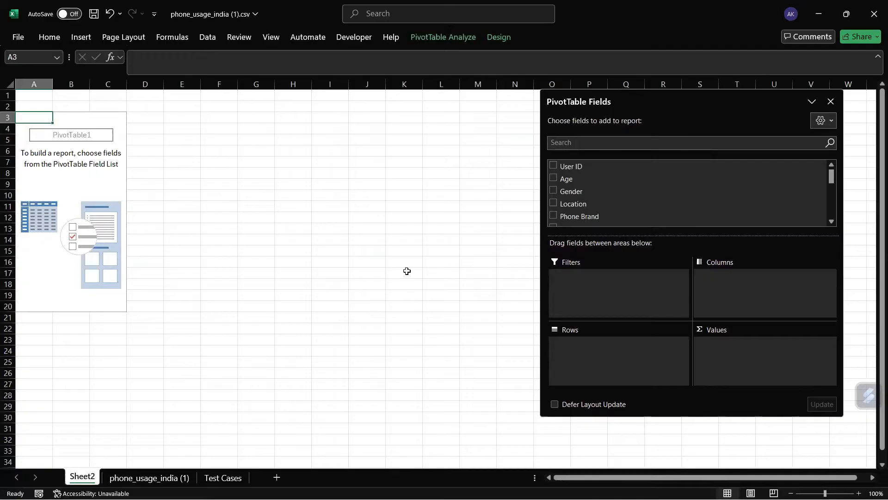
- Add Monthly Recharge Cost (INR) to the PivotTable's Rows and Data Usage (GB/month) to its Values
scroll(604, 189, "down", 3)
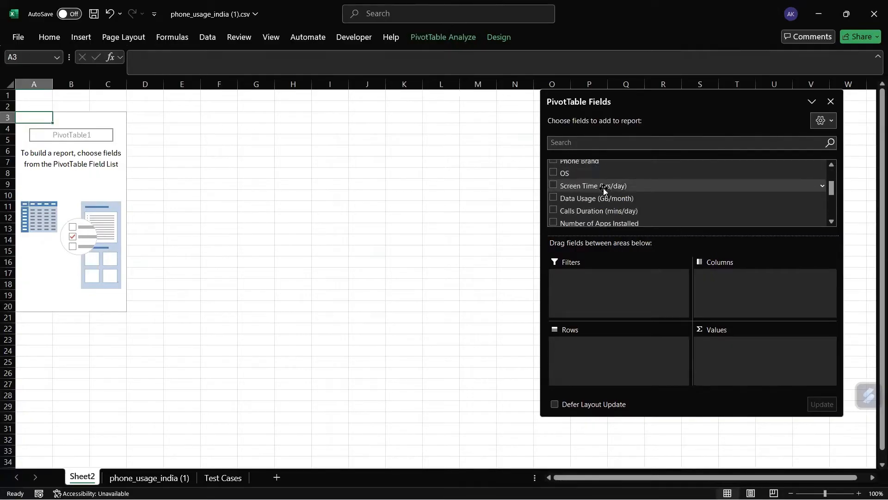
scroll(606, 189, "down", 2)
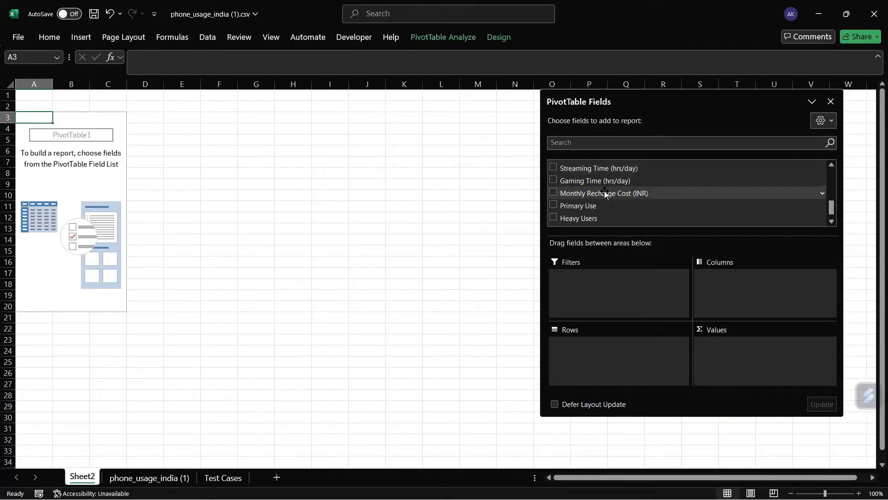
left_click_drag(605, 192, 597, 357)
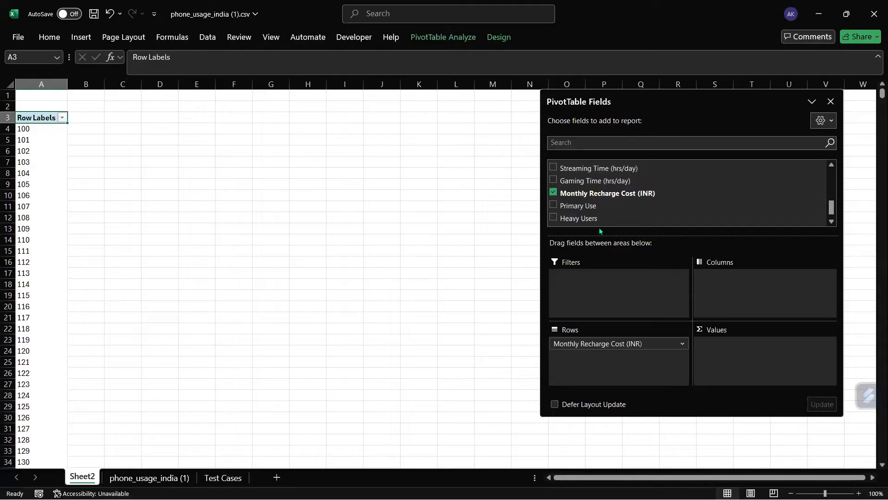
scroll(618, 208, "up", 3)
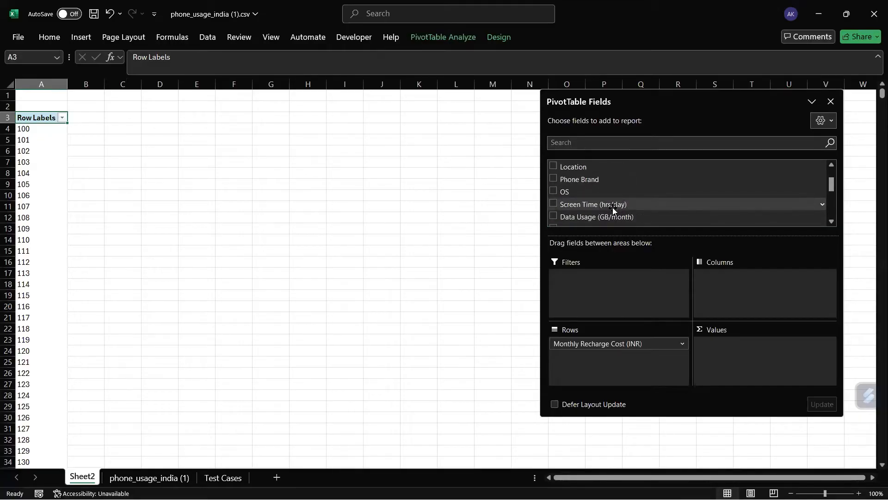
left_click_drag(649, 214, 748, 356)
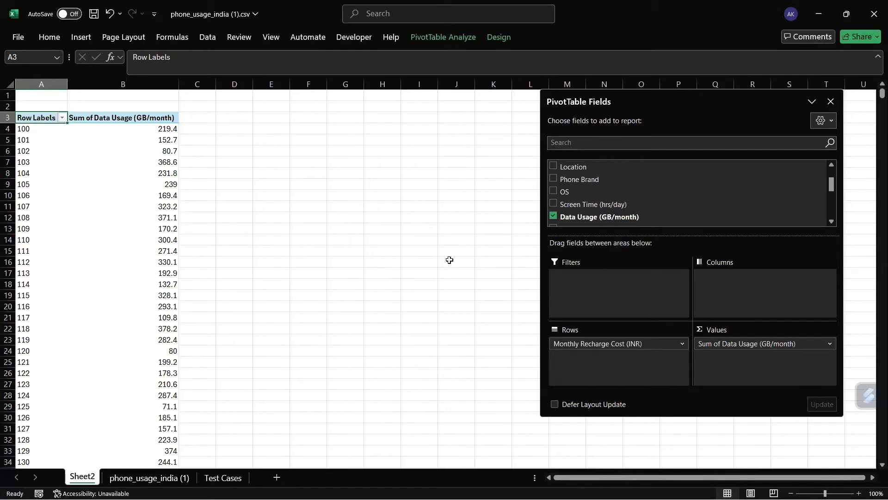
- Group the PivotTable's Monthly Recharge Cost row labels from 100 to 2000 in intervals of 100
scroll(137, 263, "down", 5)
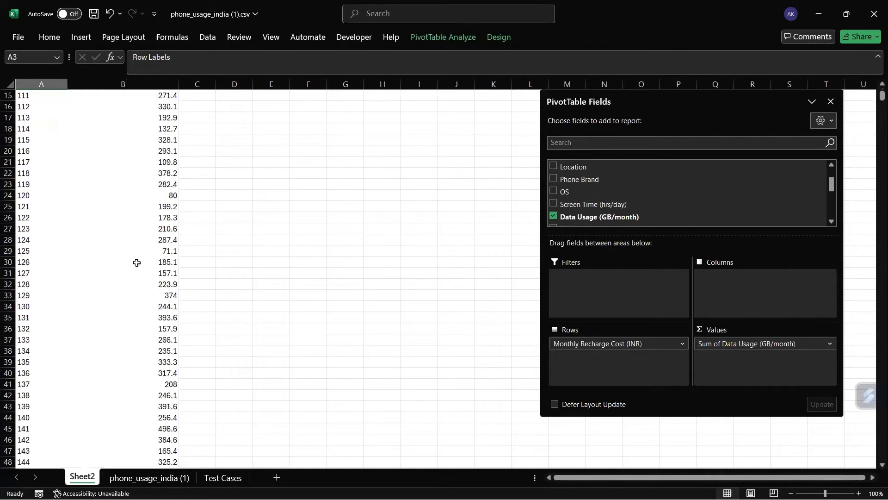
scroll(123, 244, "down", 3)
scroll(121, 264, "down", 3)
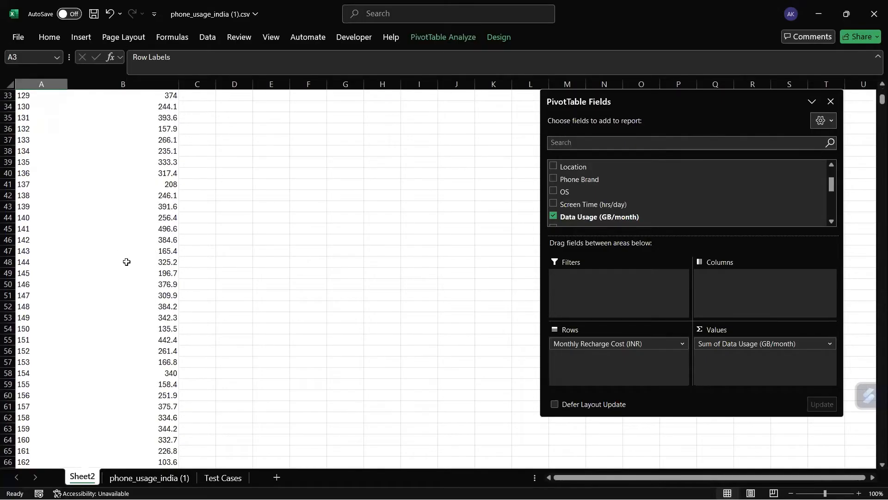
scroll(111, 252, "up", 9)
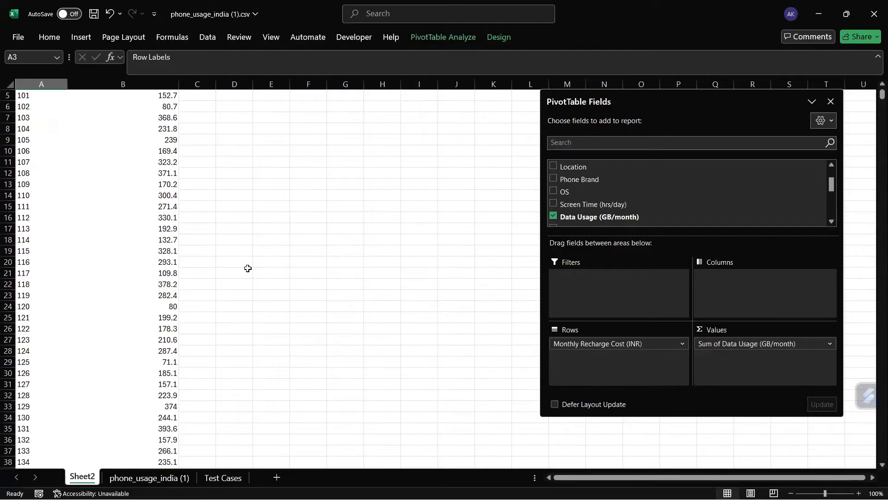
scroll(267, 295, "up", 2)
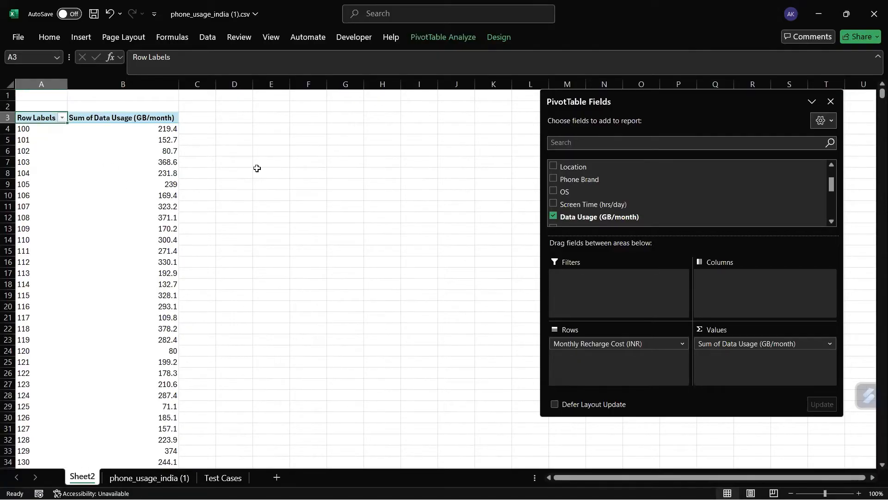
left_click(36, 162)
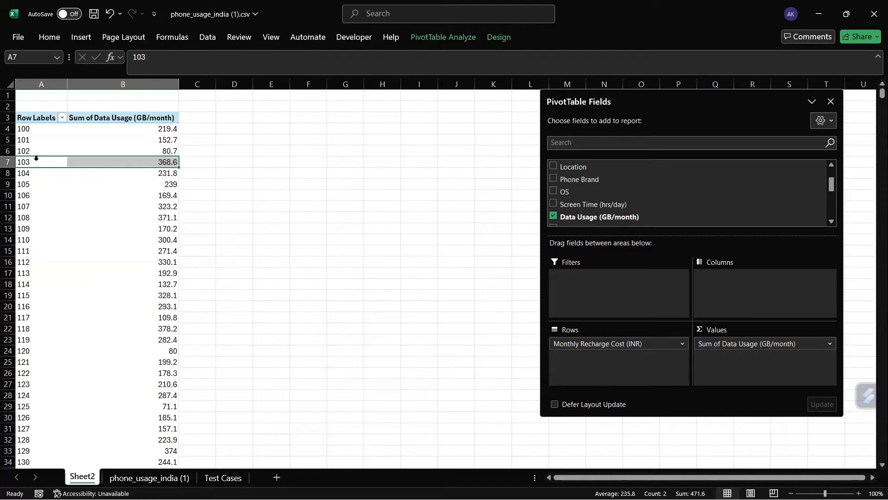
right_click(37, 161)
left_click(291, 170)
left_click(48, 161)
right_click(47, 163)
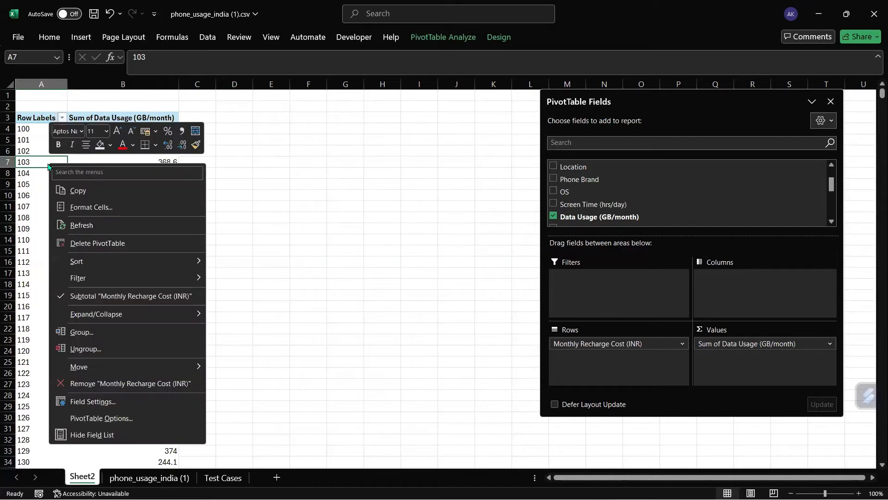
left_click(88, 332)
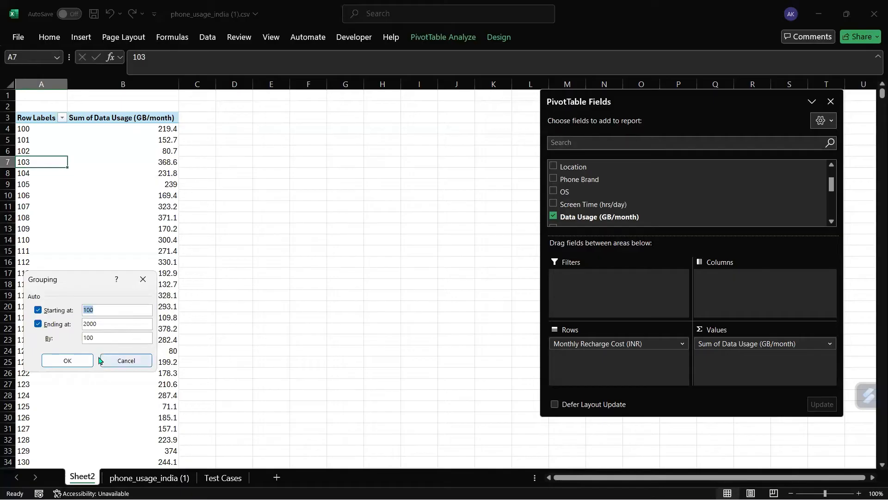
left_click(79, 365)
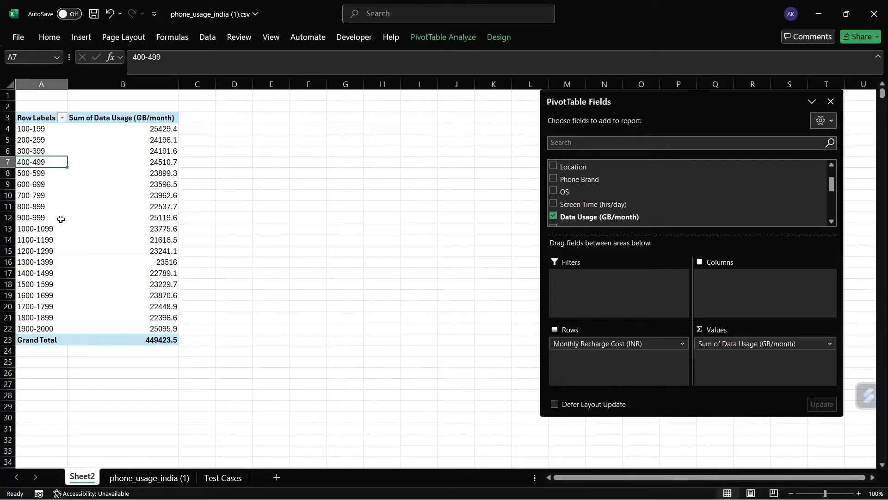
- Regroup the PivotTable's recharge cost row labels in intervals of 150
left_click(25, 193)
right_click(33, 186)
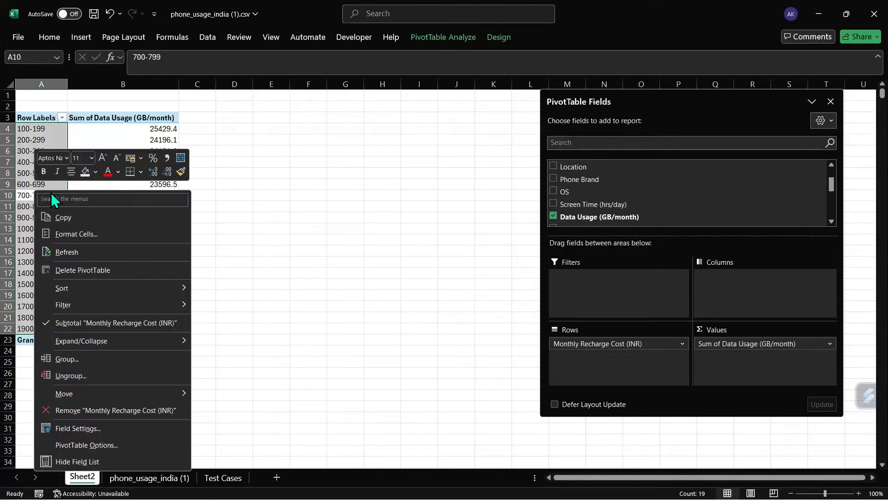
left_click(91, 367)
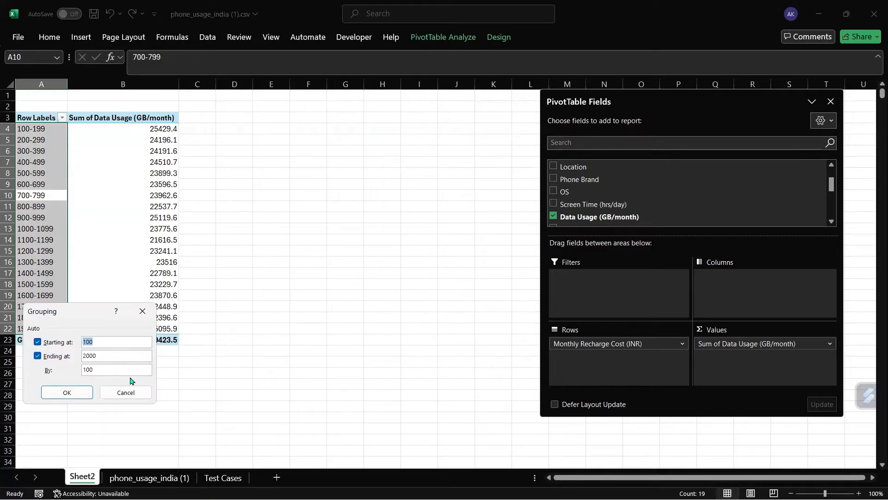
left_click(106, 370)
key("BackSpace")
left_click(74, 391)
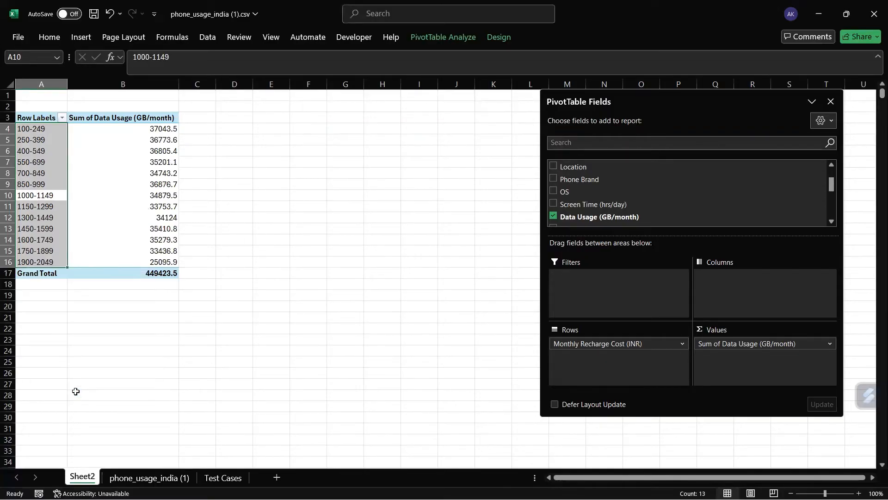
- Change the grouping interval of the PivotTable's recharge cost row labels to 200
right_click(38, 196)
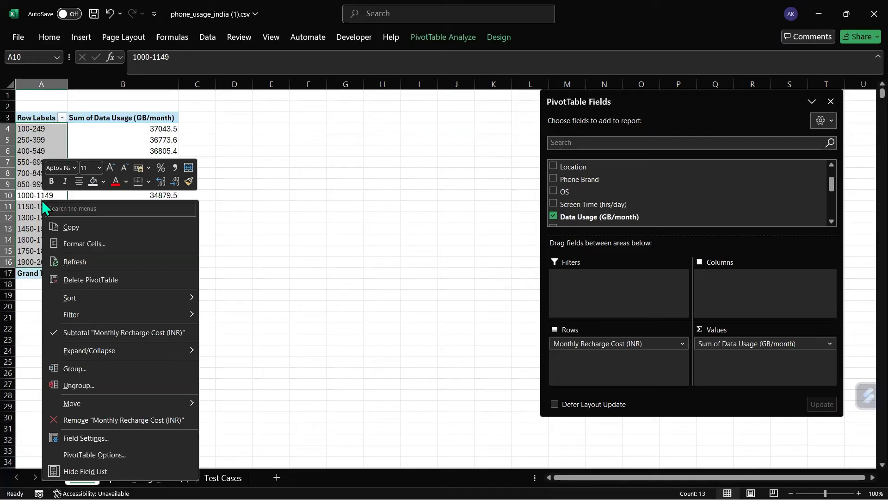
left_click(74, 368)
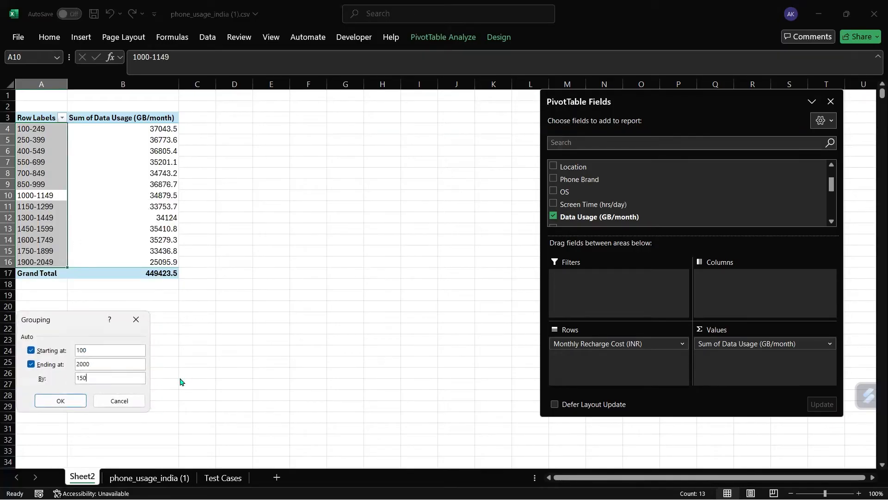
key("BackSpace")
type("200")
key("Return")
left_click(103, 306)
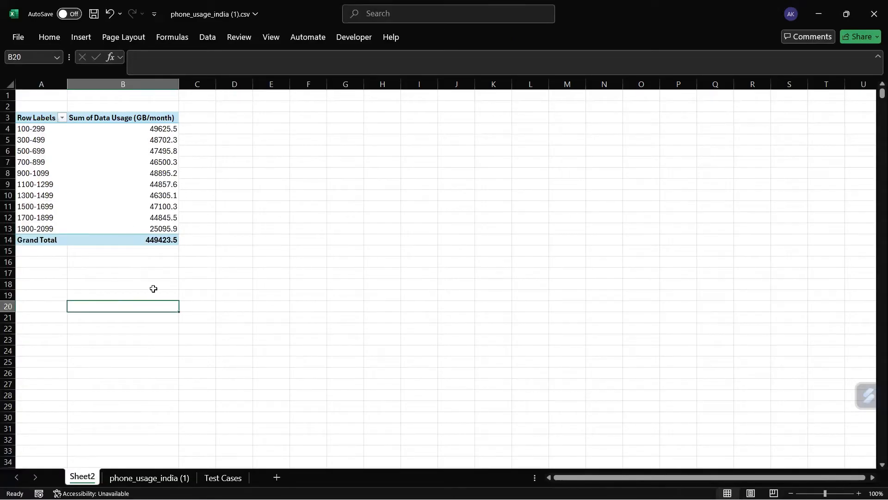
left_click(278, 237)
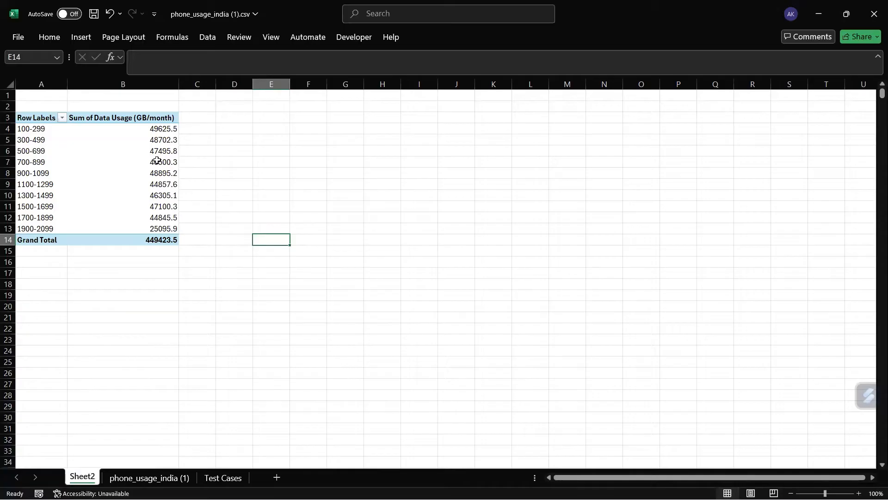
- Sort the PivotTable's recharge cost groups by Sum of Data Usage (GB/month) from largest to smallest
mouse_move(158, 160)
left_click(161, 134)
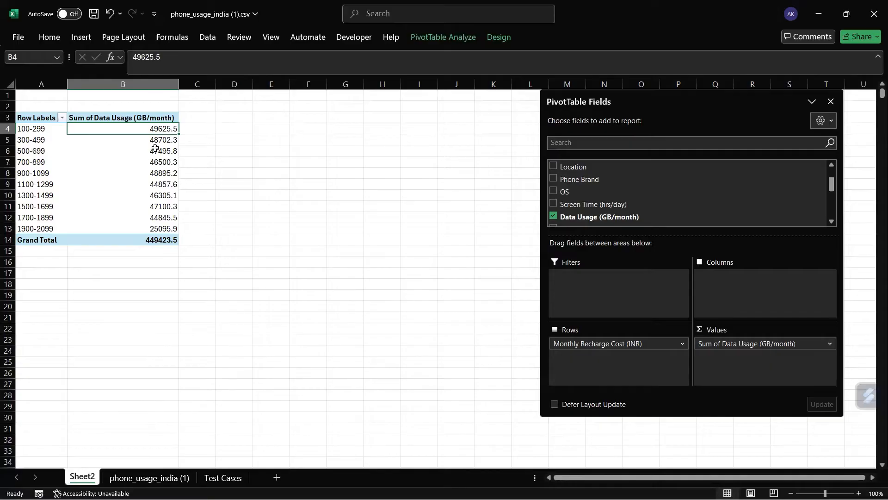
left_click(168, 176)
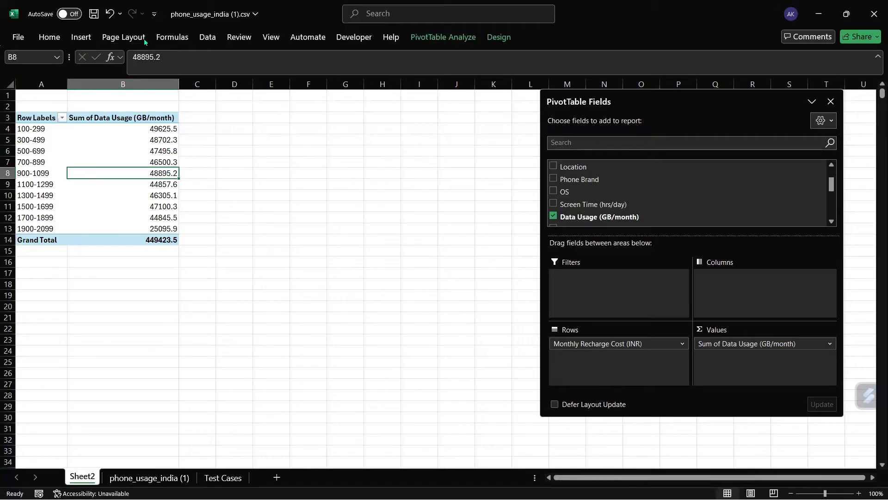
left_click(208, 37)
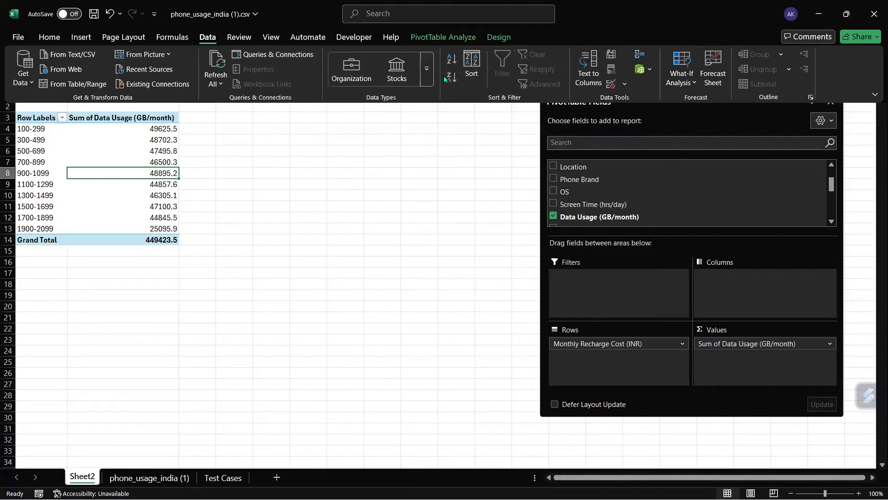
left_click(451, 77)
left_click(244, 150)
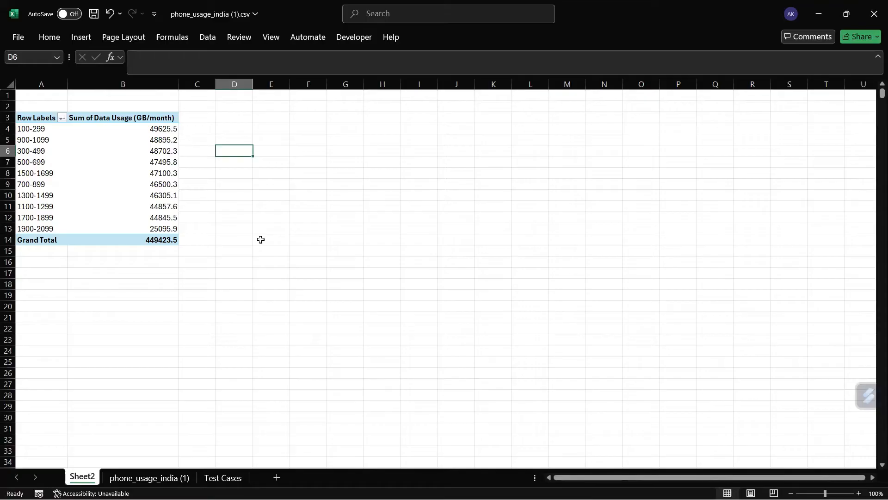
left_click(150, 230)
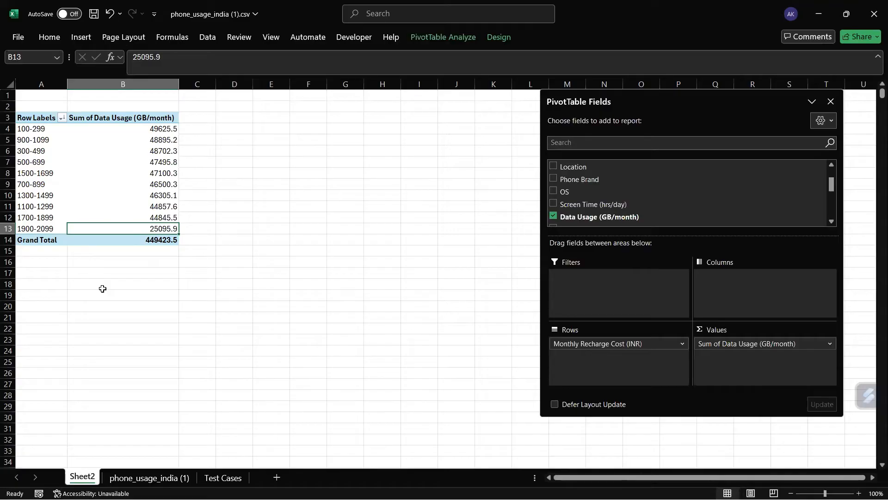
left_click_drag(46, 129, 42, 174)
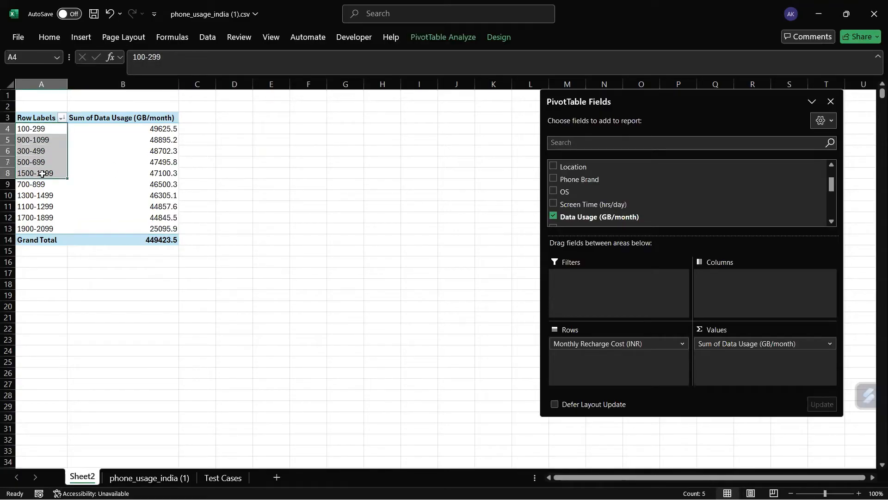
left_click(268, 181)
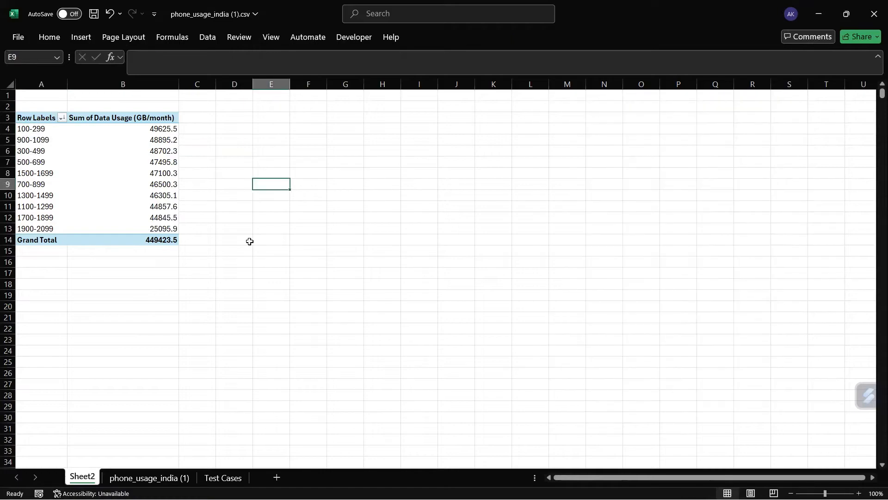
left_click(250, 241)
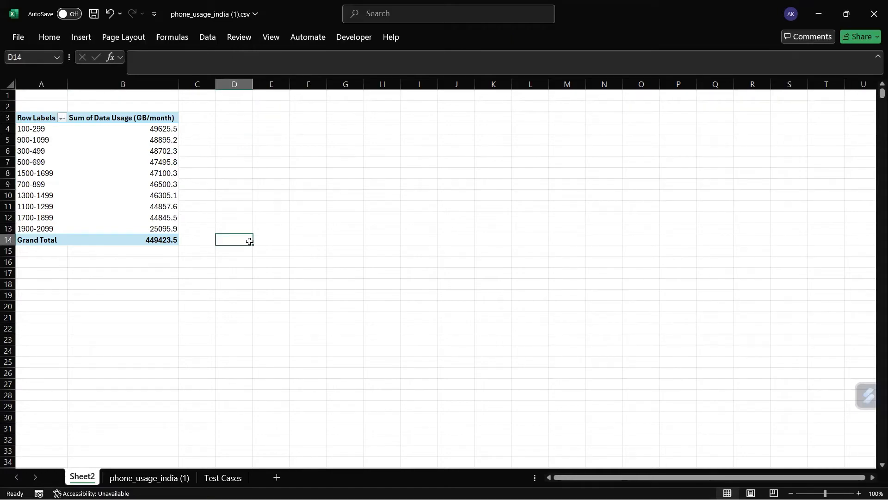
- Try to insert a scatter chart directly from the PivotTable's recharge cost groups and data usage sums in A4:B13
left_click(38, 131)
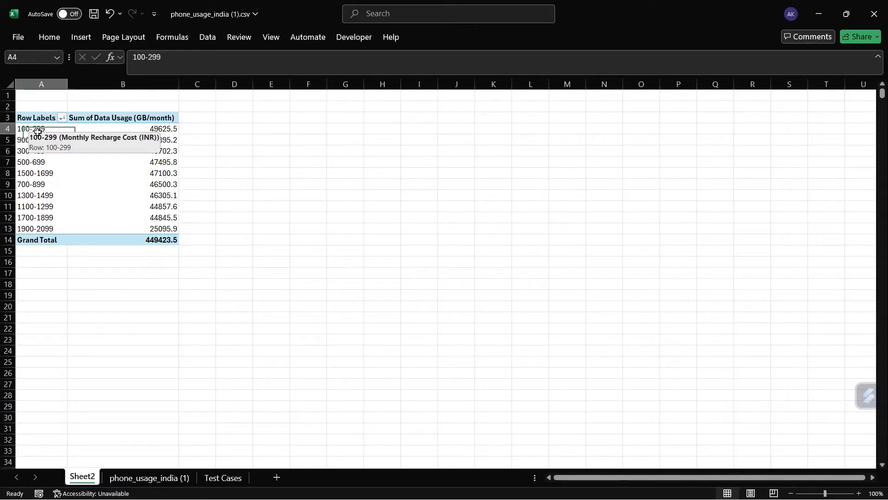
left_click_drag(38, 131, 139, 228)
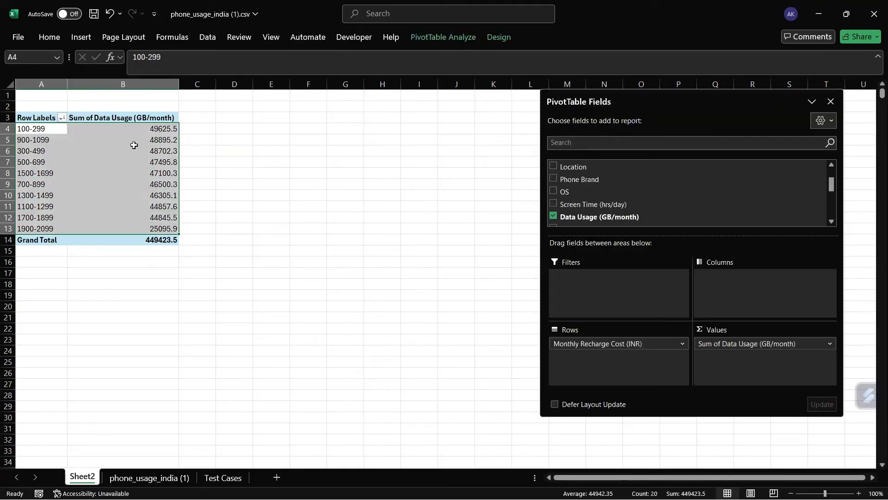
left_click(81, 37)
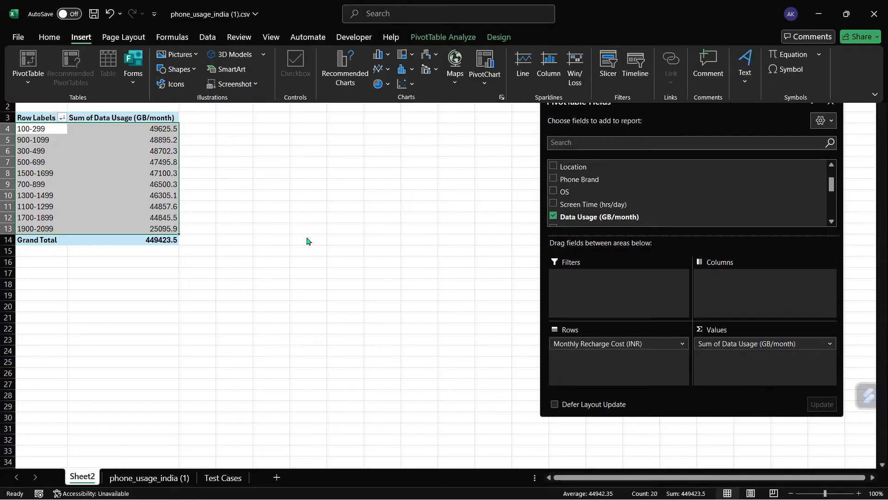
left_click(404, 83)
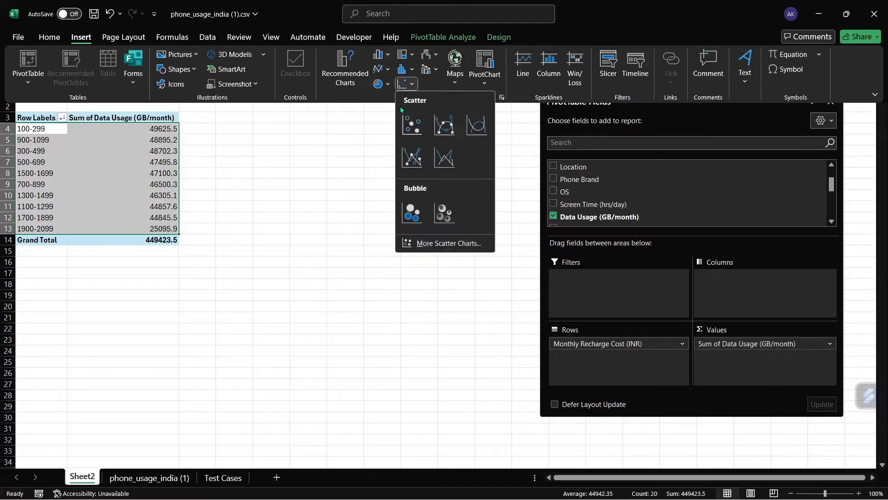
left_click(413, 125)
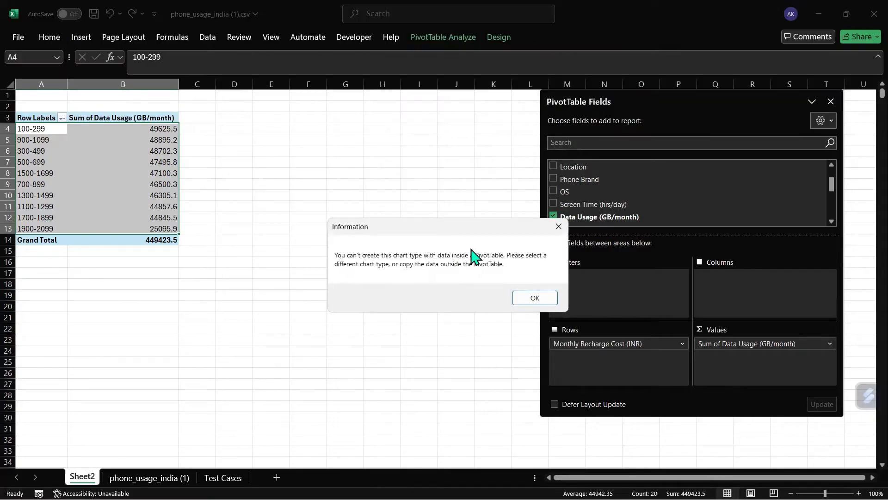
left_click(558, 226)
left_click(235, 171)
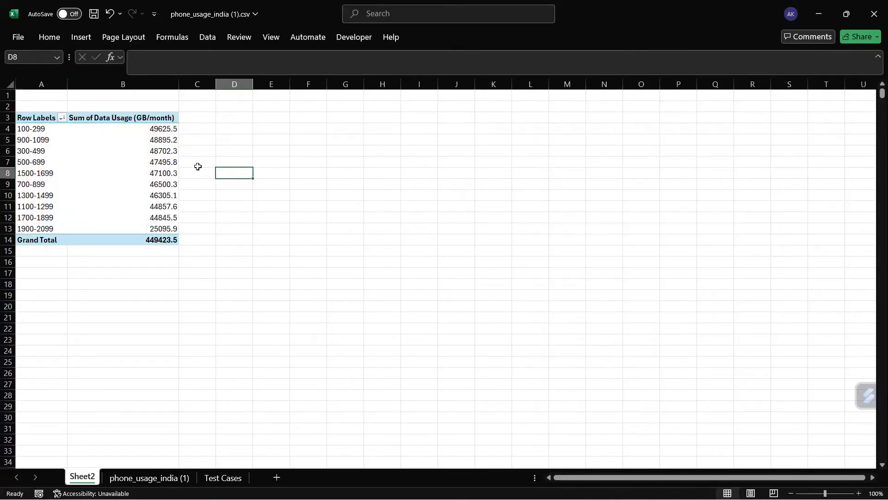
left_click_drag(25, 136, 141, 216)
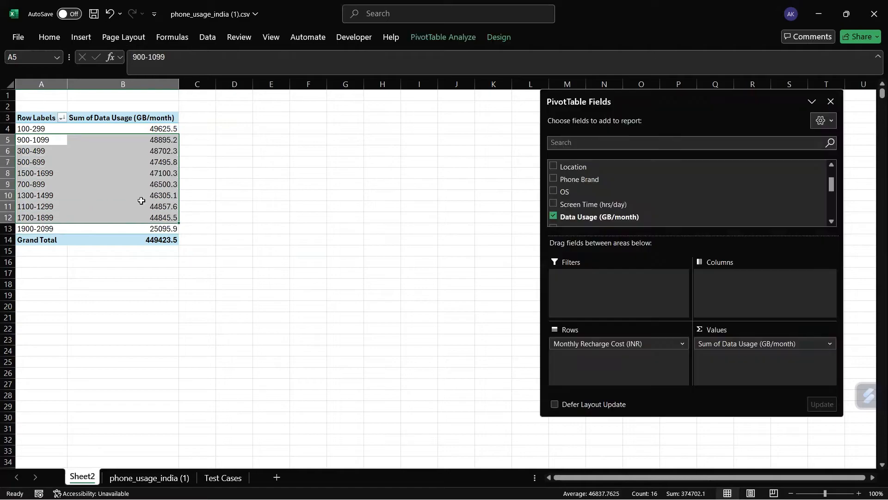
left_click(149, 175)
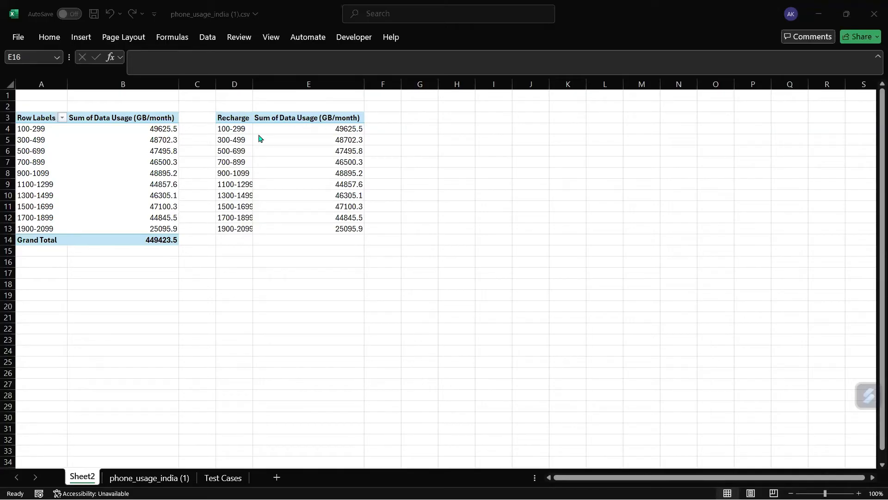
- Insert a scatter chart from the copied Recharge and Sum of Data Usage (GB/month) table in D3:E13
left_click(422, 155)
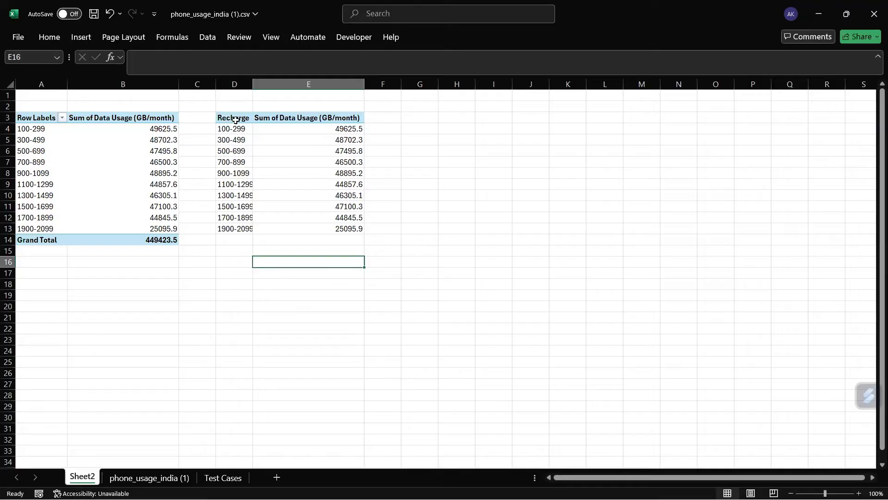
left_click_drag(234, 120, 338, 224)
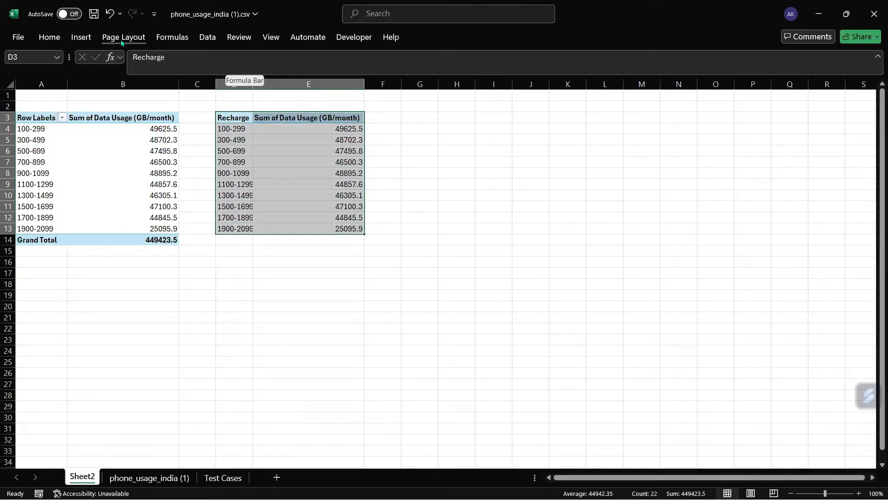
left_click(83, 39)
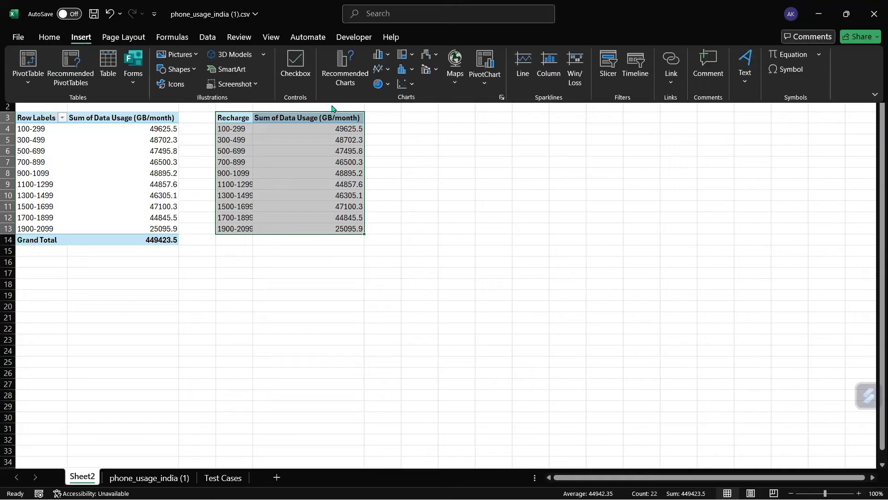
left_click(401, 86)
left_click(413, 126)
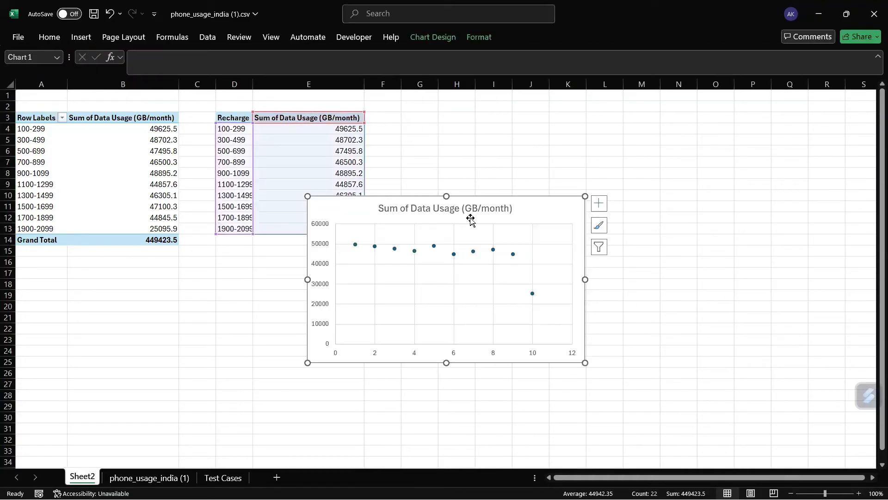
- Move the scatter chart below the copied Recharge table and add a trendline to it
mouse_move(537, 209)
left_mouse_down()
mouse_move(462, 256)
mouse_move(419, 256)
left_mouse_up()
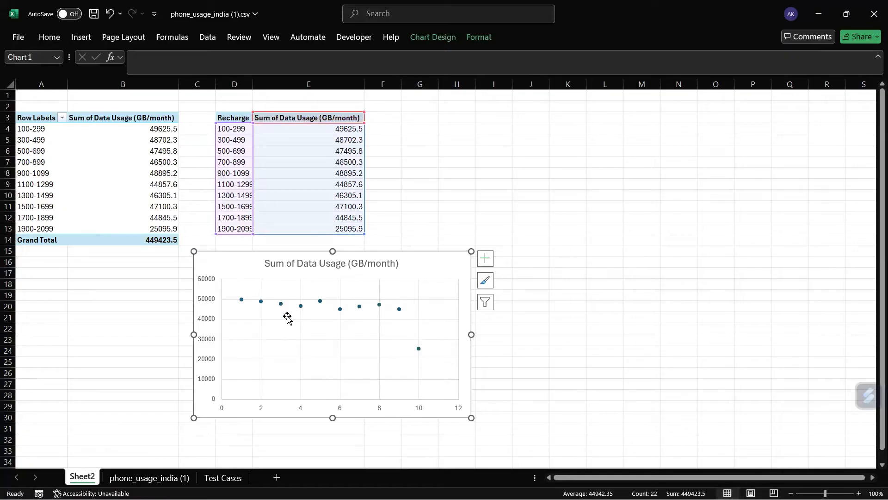
left_click(484, 258)
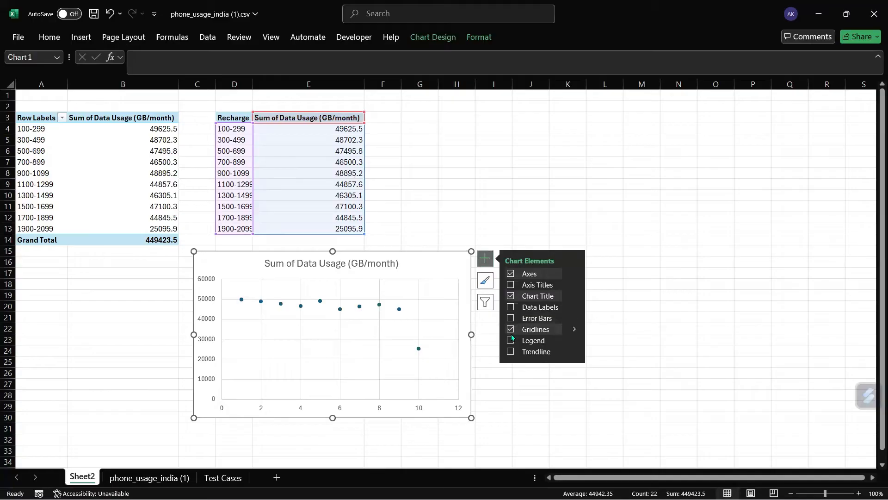
left_click(510, 351)
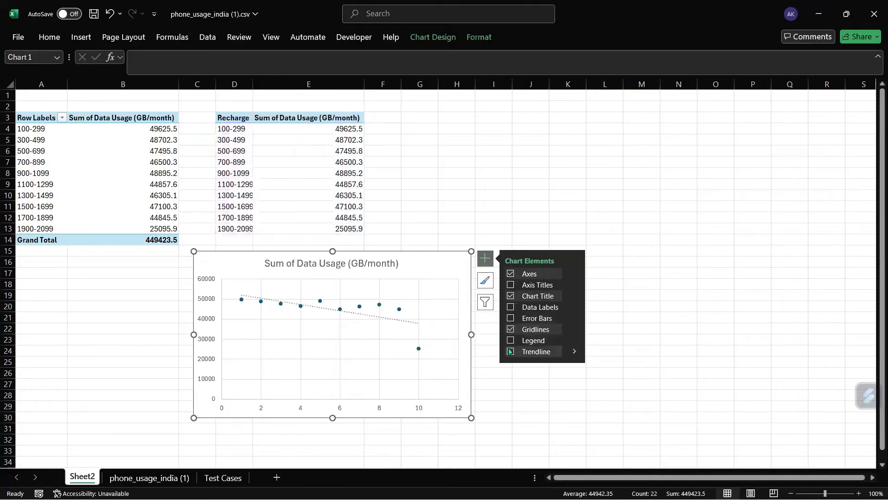
left_click(495, 206)
left_click(431, 310)
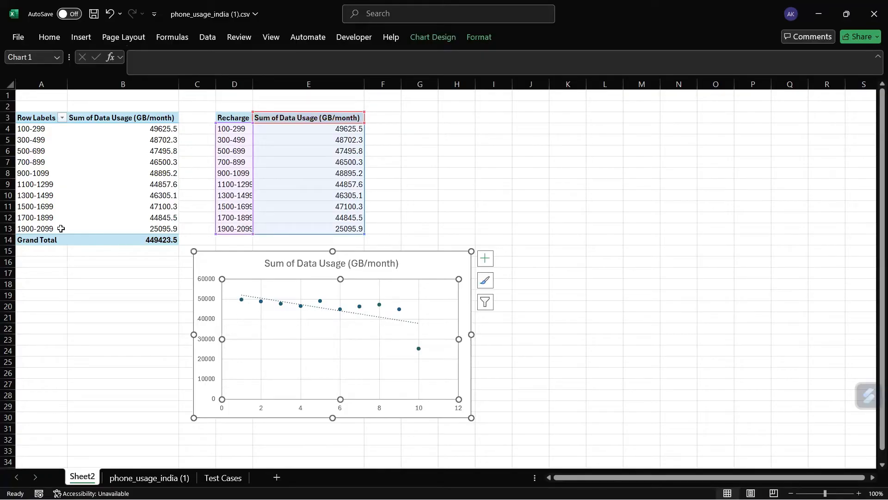
mouse_move(111, 230)
left_click_drag(419, 270, 373, 282)
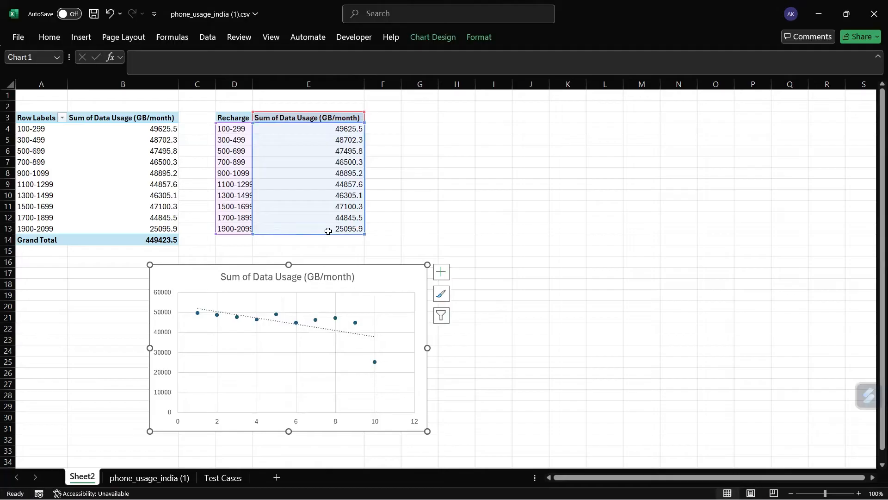
- Delete the scatter chart and the copied Recharge and Sum of Data Usage (GB/month) table from Sheet2
left_click(295, 137)
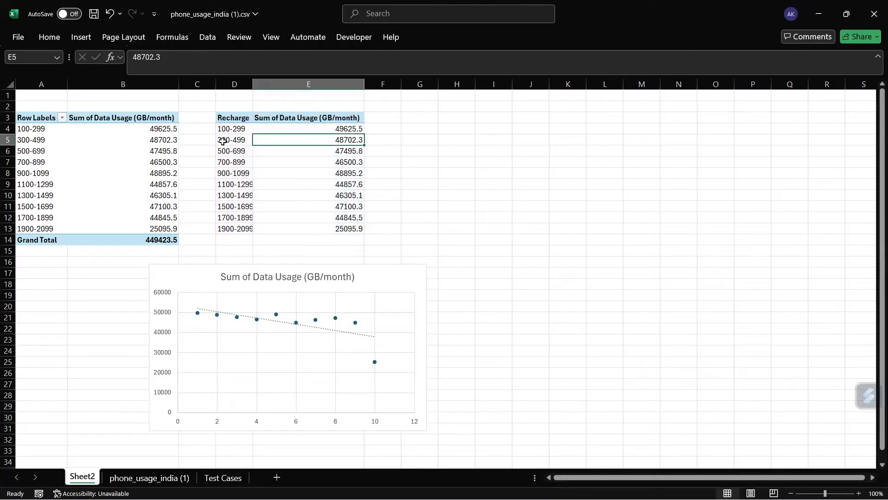
left_click(103, 139)
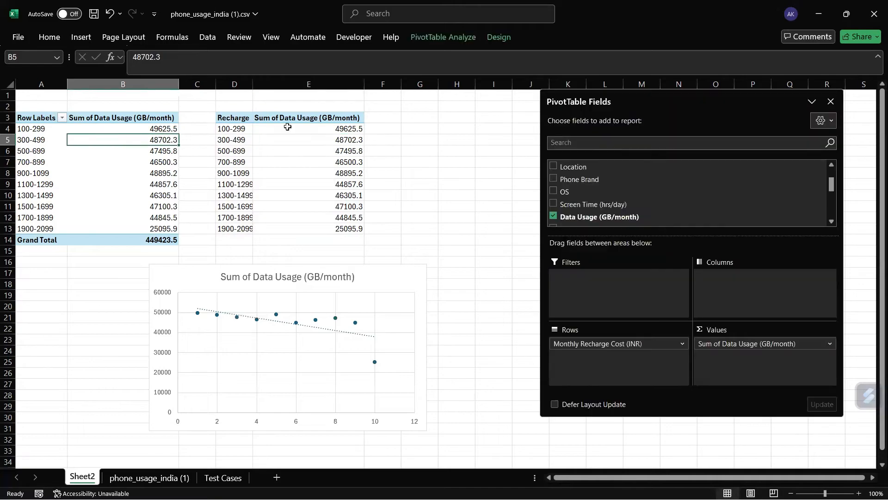
scroll(622, 217, "up", 2)
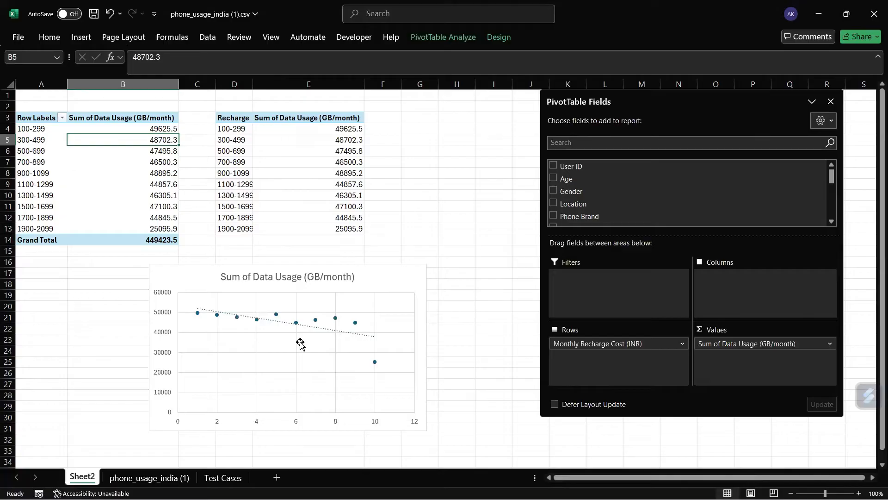
left_click(379, 280)
key("Delete")
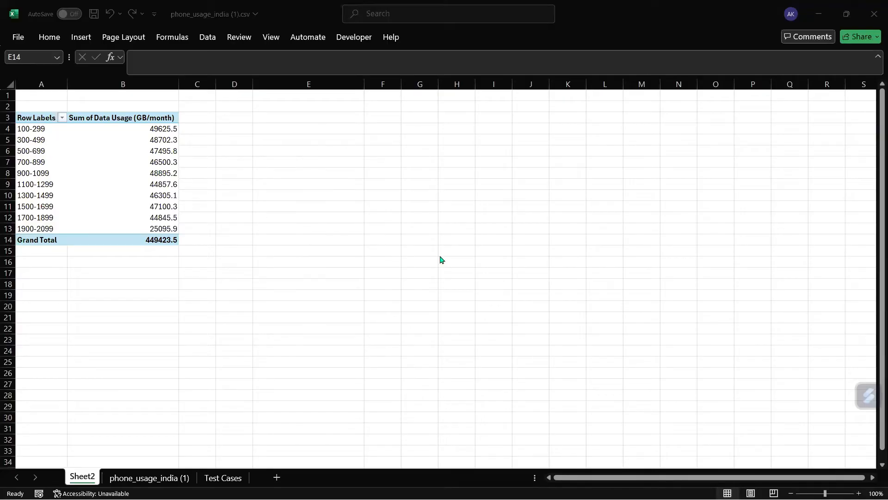
- Add User ID to the PivotTable's values next to the data usage sum, summarized by Count
left_click(153, 165)
left_click(153, 165)
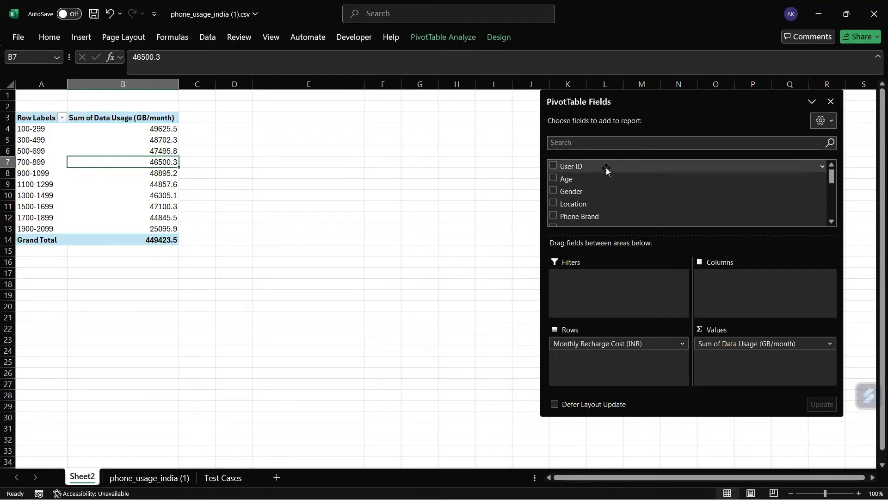
left_click_drag(606, 166, 732, 360)
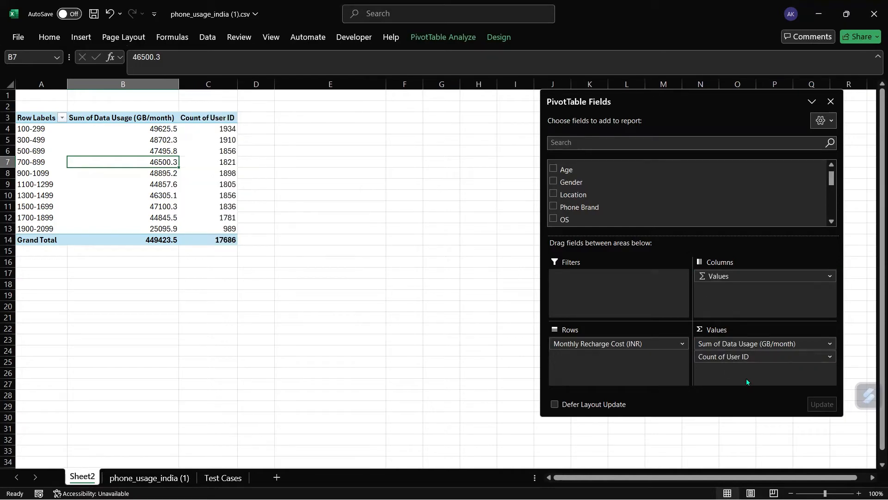
left_click(753, 355)
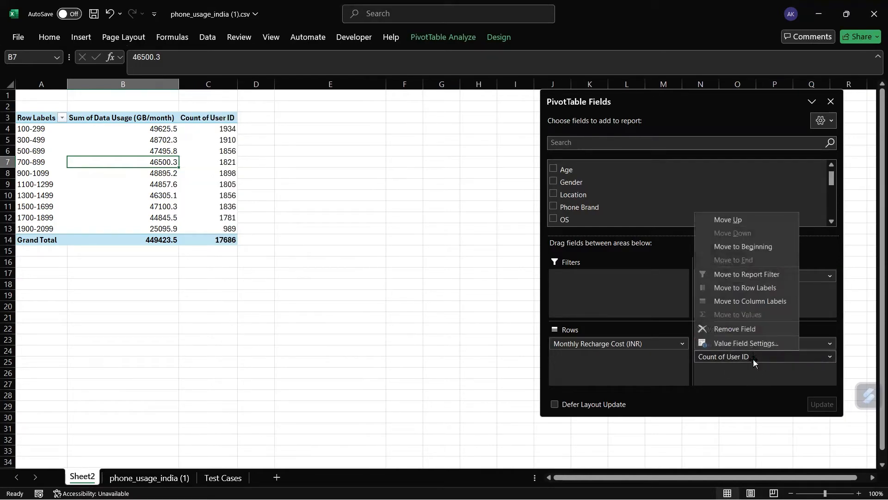
left_click(722, 345)
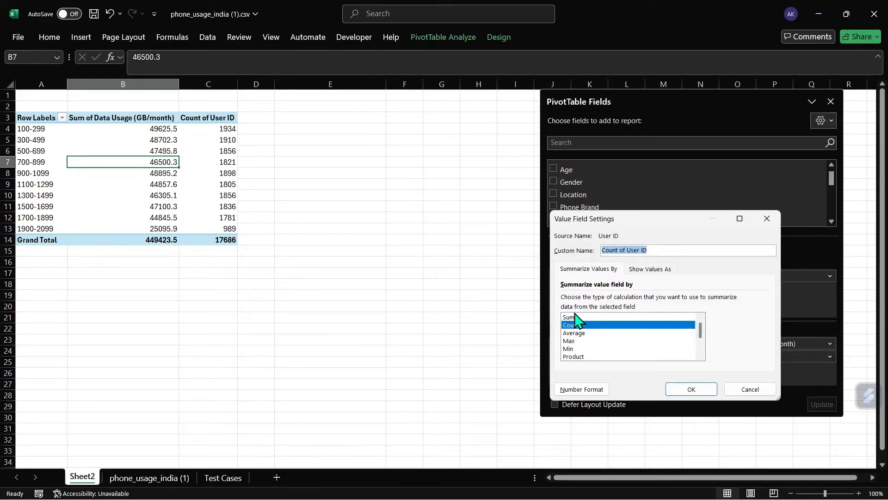
left_click(692, 391)
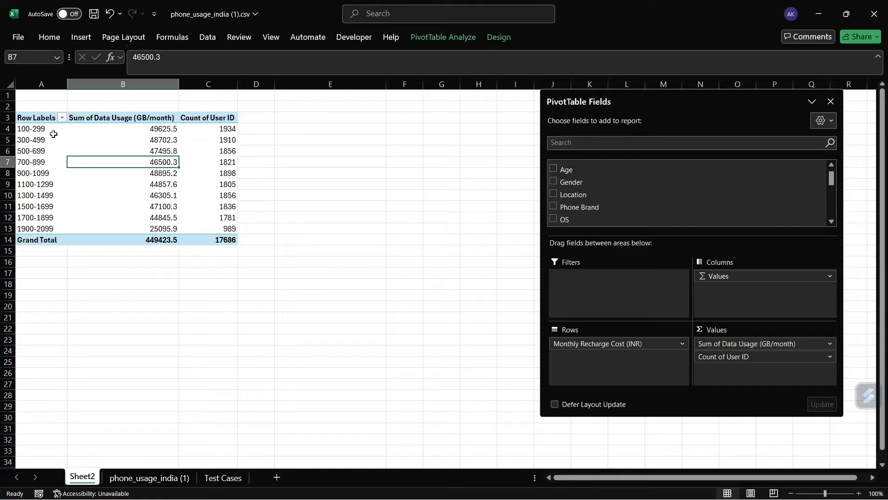
- Compare the Count of User ID values across the PivotTable's recharge cost groups
left_click(234, 130)
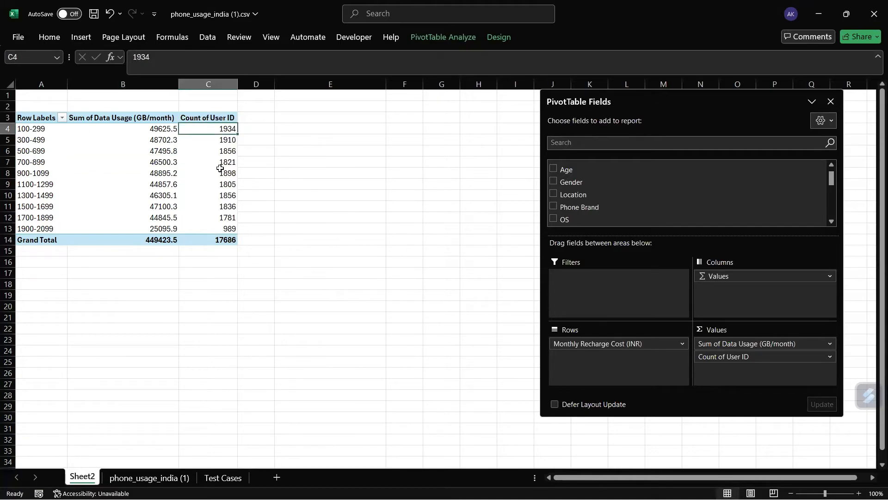
left_click(224, 167)
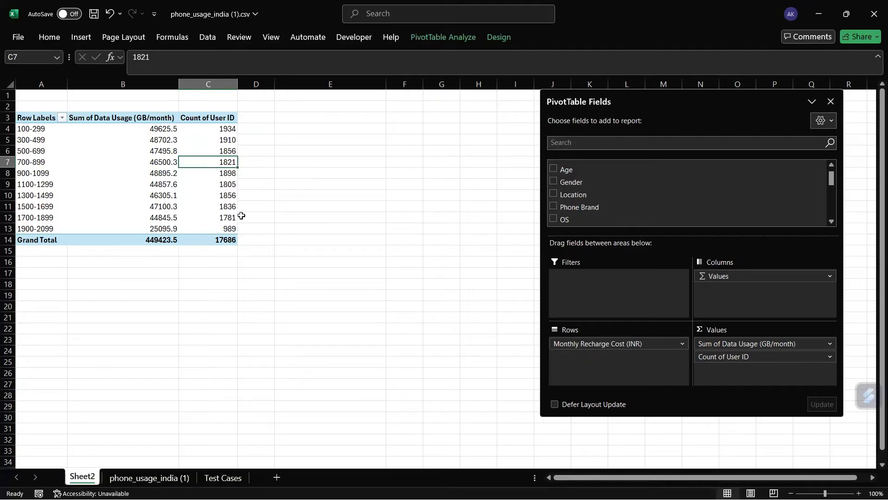
left_click(230, 230)
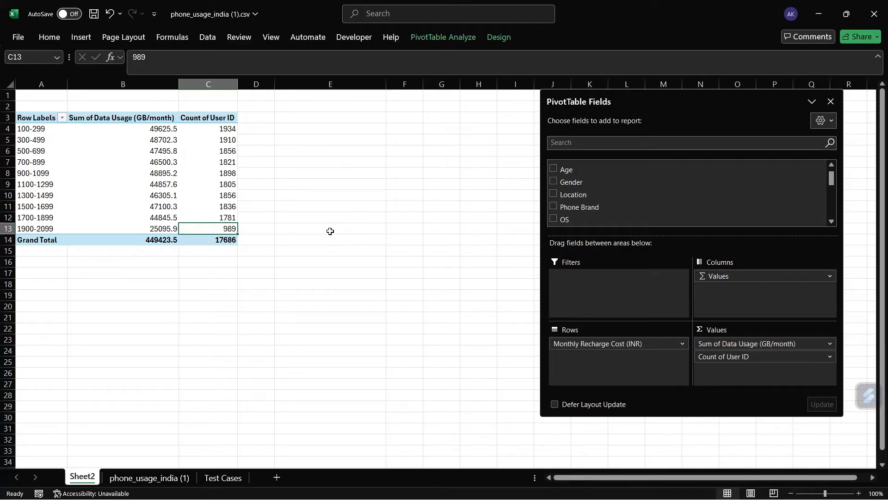
left_click(227, 129)
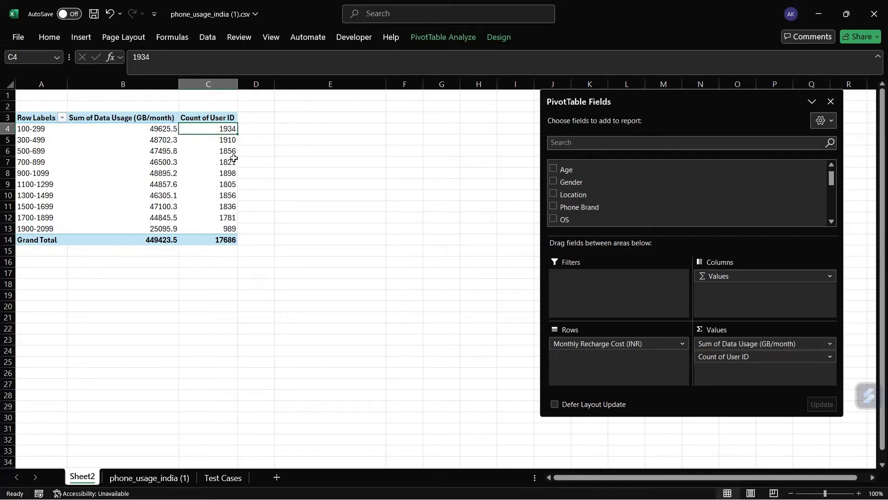
left_click(329, 204)
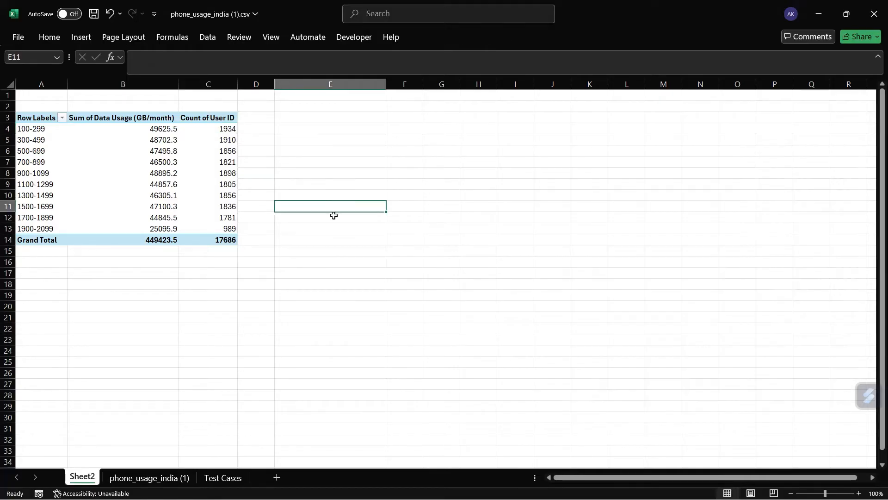
left_click(200, 204)
left_click(323, 262)
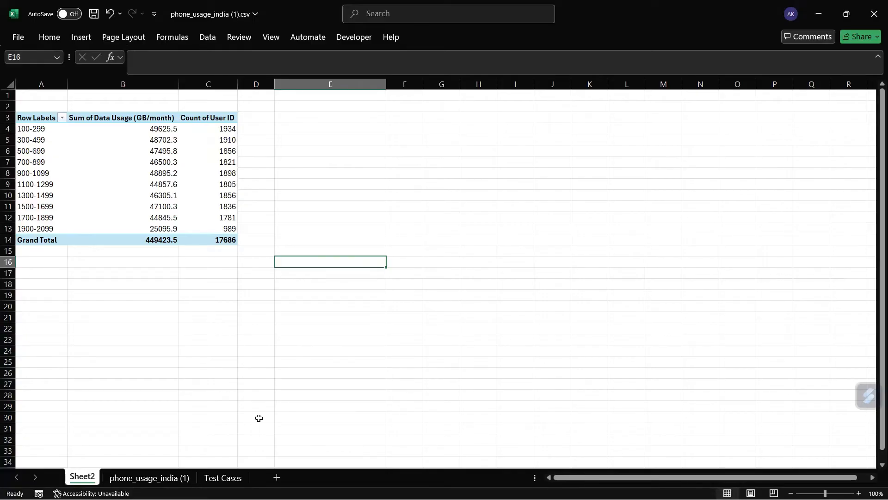
- Check the Test Cases sheet for the next question about which cities spend the most on e-commerce
left_click(221, 484)
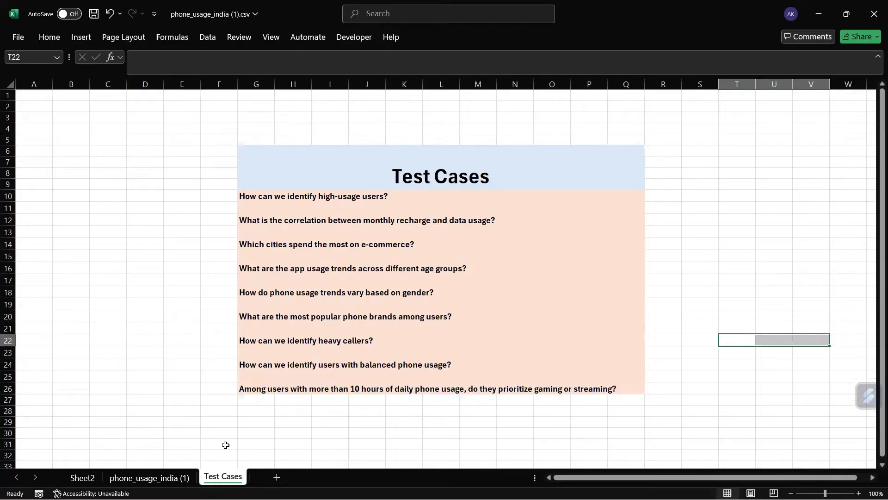
key("super+w")
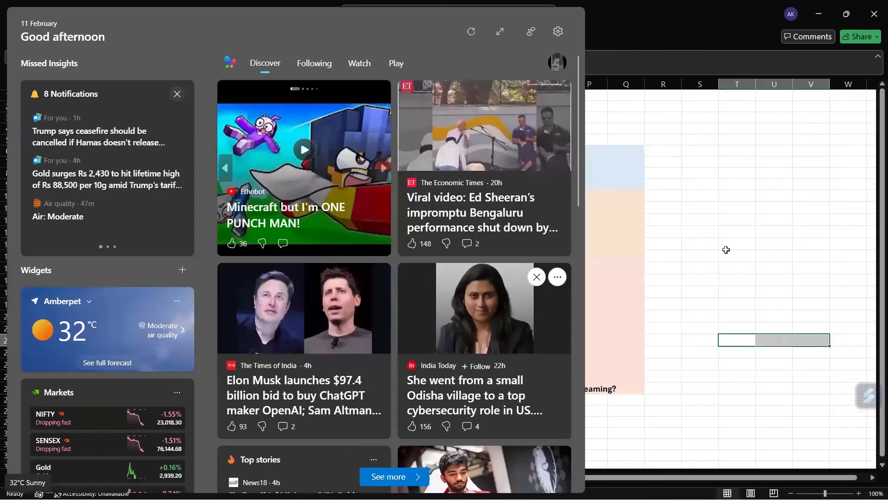
key("Escape")
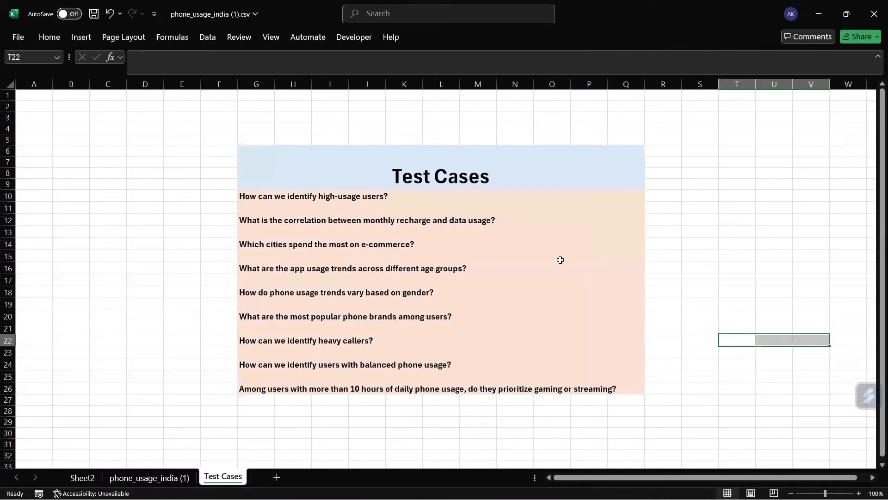
- Examine the E-commerce Spend (INR/month) column in the phone_usage_india (1) data sheet
left_click(164, 477)
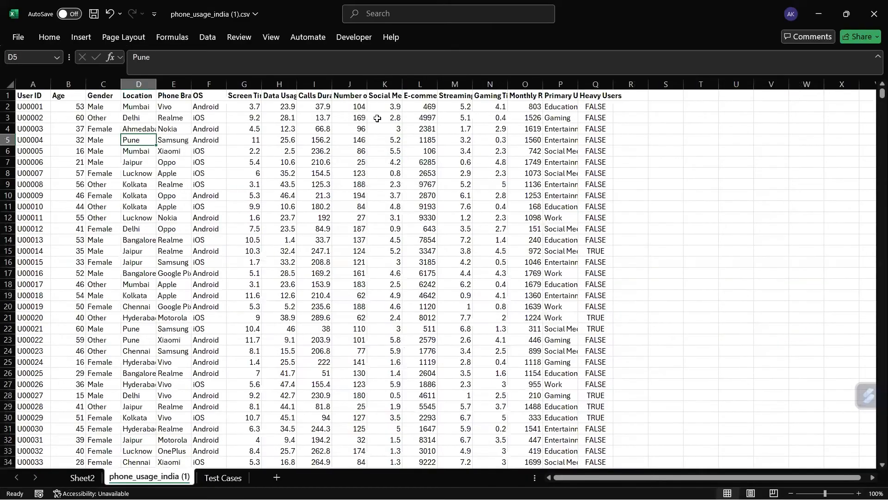
left_click(426, 97)
left_click(425, 109)
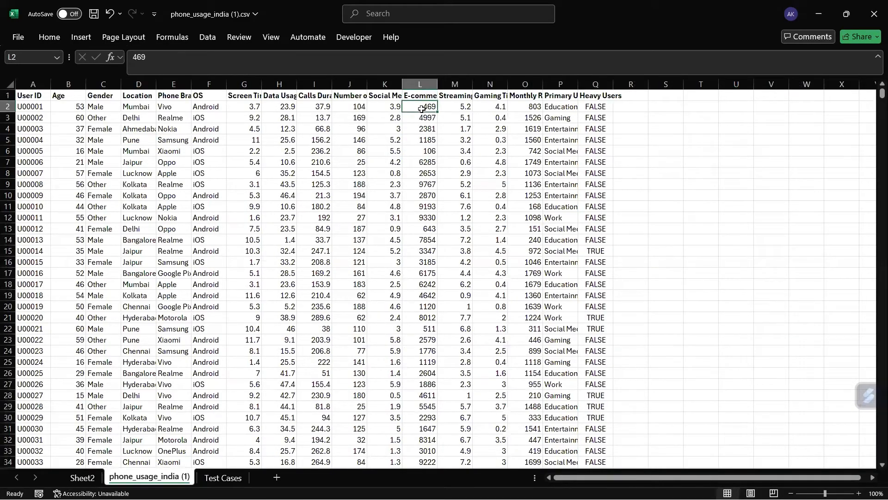
left_click(424, 94)
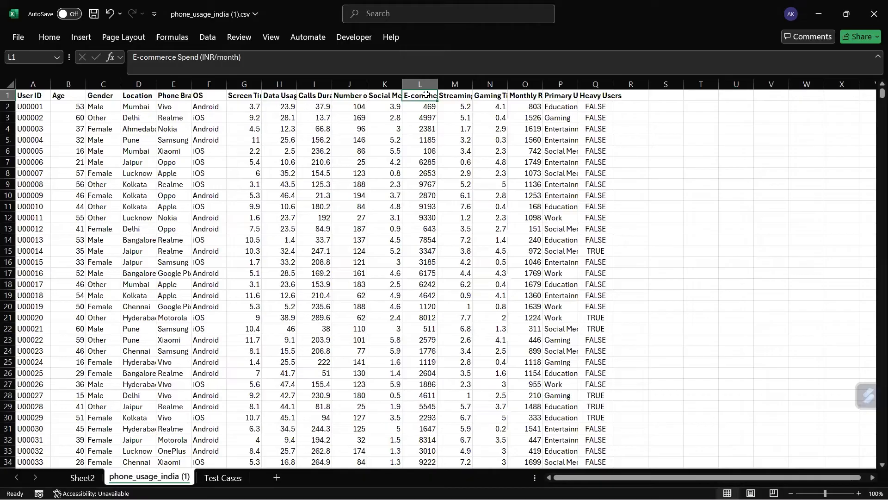
left_click(411, 116)
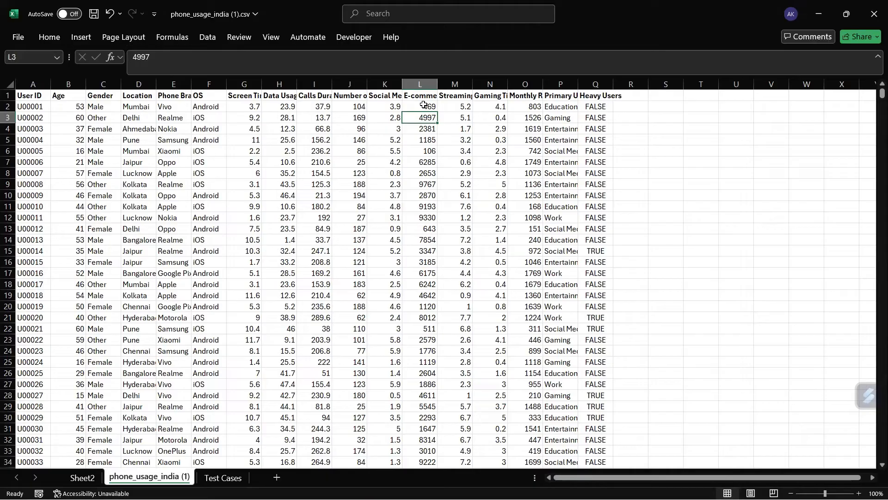
left_click(316, 161)
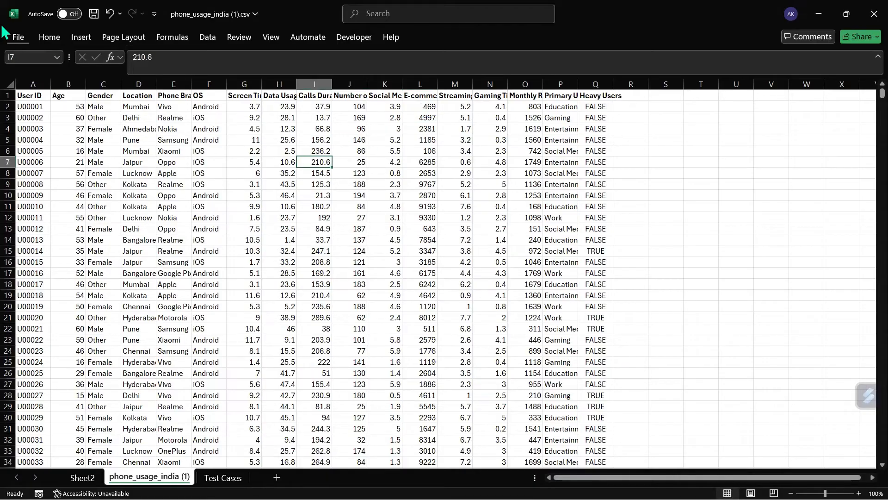
- Create a blank PivotTable on a new worksheet from the phone_usage_india (1) data range A1:Q17687
left_click(17, 39)
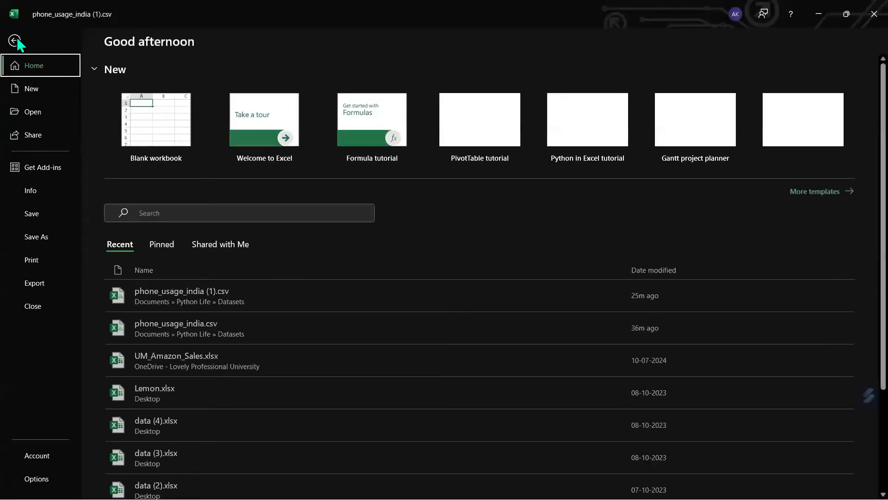
left_click(15, 40)
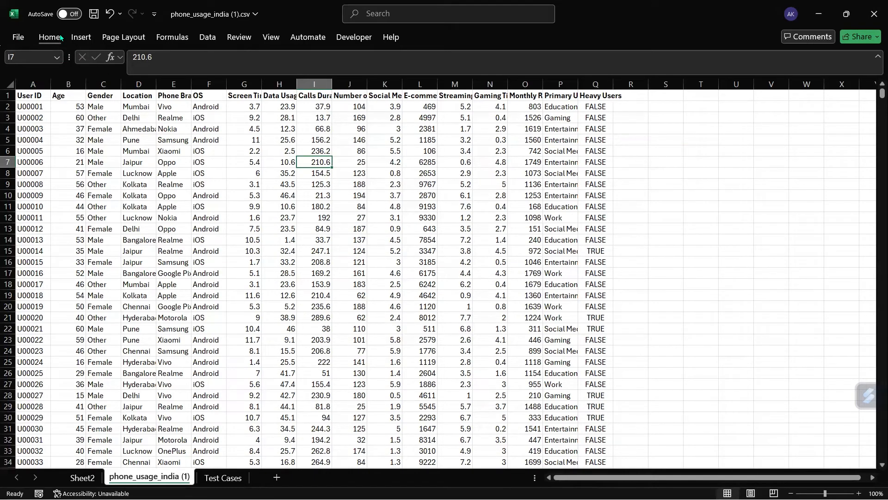
left_click(90, 36)
left_click(32, 85)
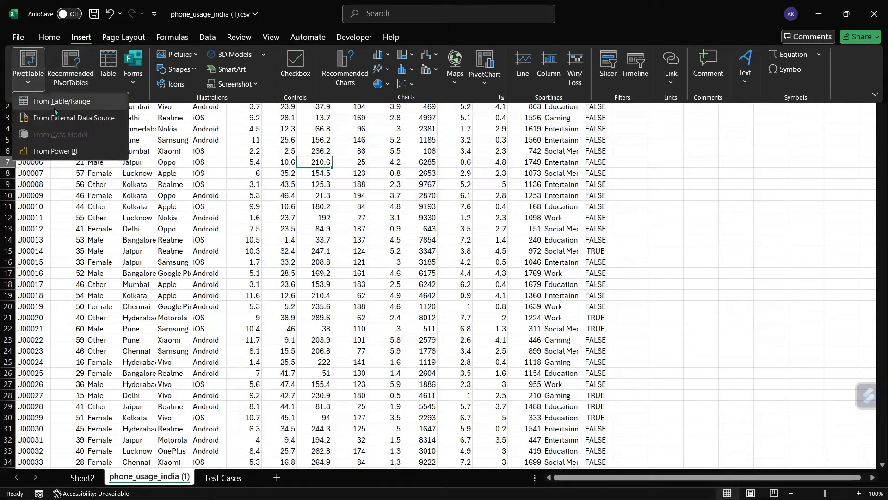
left_click(57, 106)
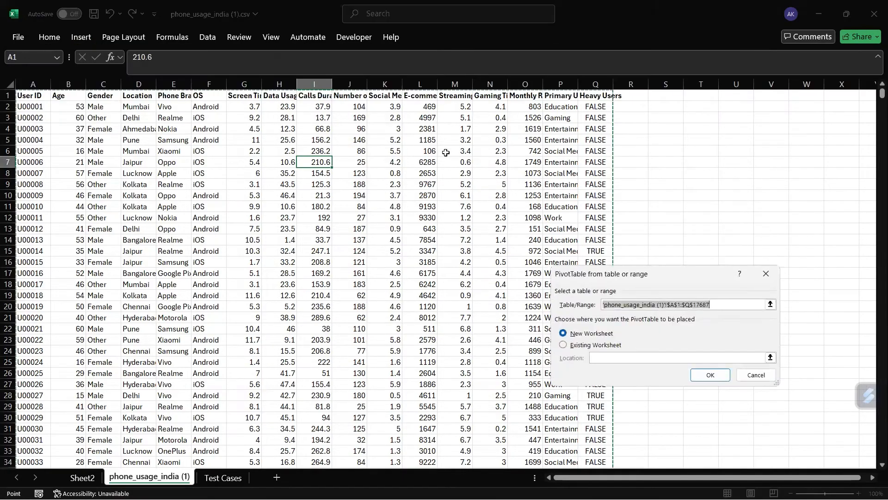
left_click(715, 377)
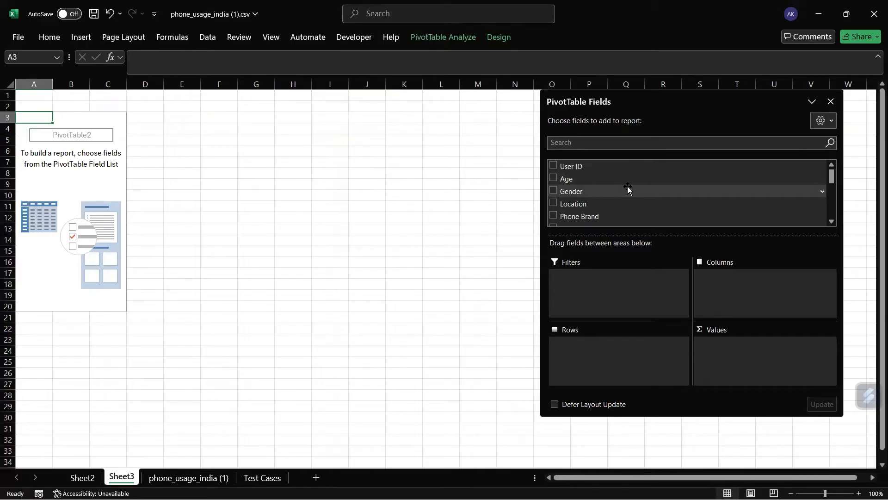
left_click(188, 477)
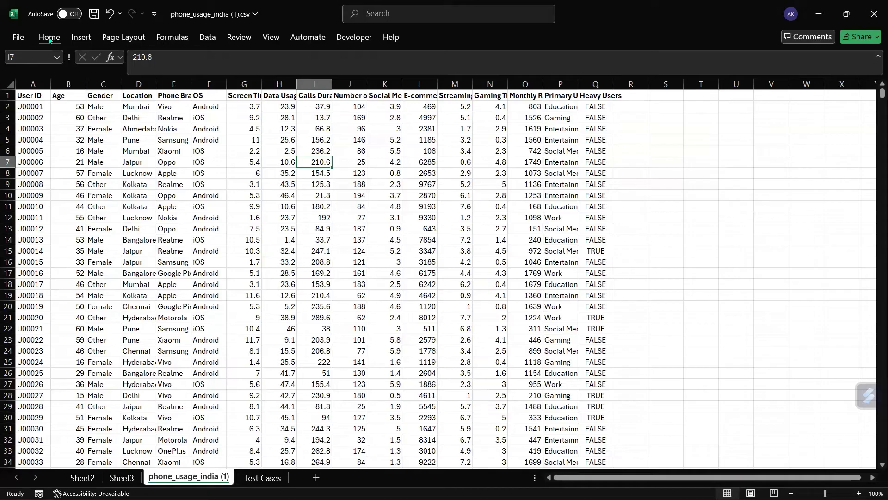
left_click(122, 477)
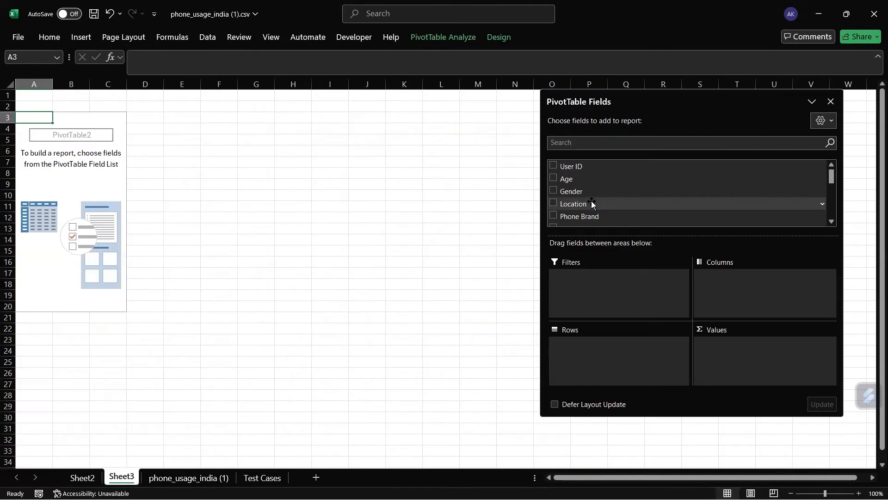
- Add the Location field to the rows of the new blank PivotTable on Sheet3
left_click_drag(592, 203, 604, 352)
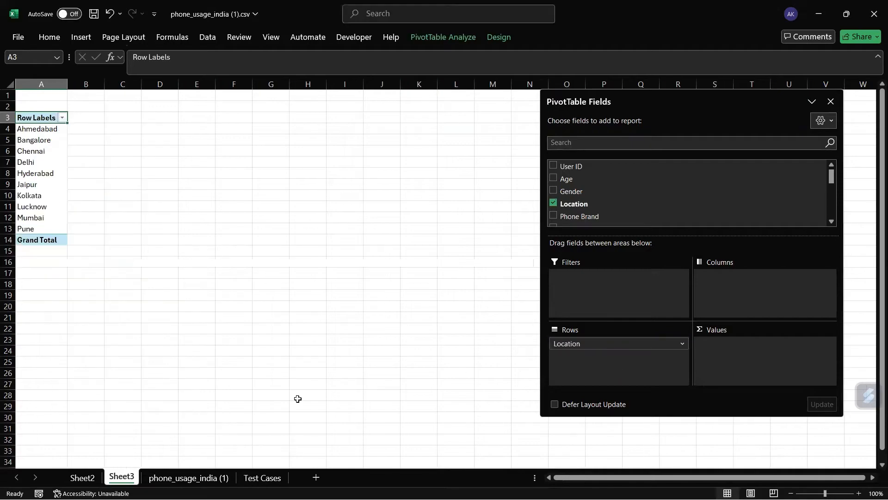
- Rename Sheet2, which holds the recharge cost and data usage PivotTable, with a name starting "rechg vs"
left_click(91, 481)
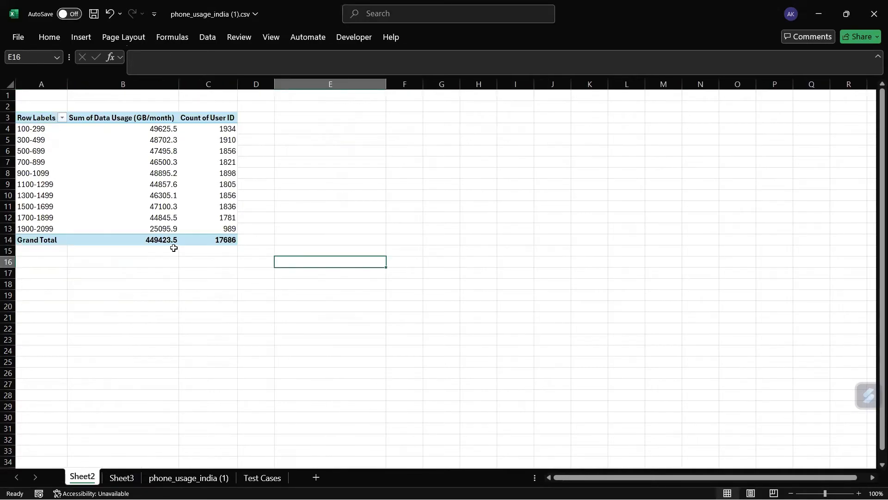
right_click(89, 477)
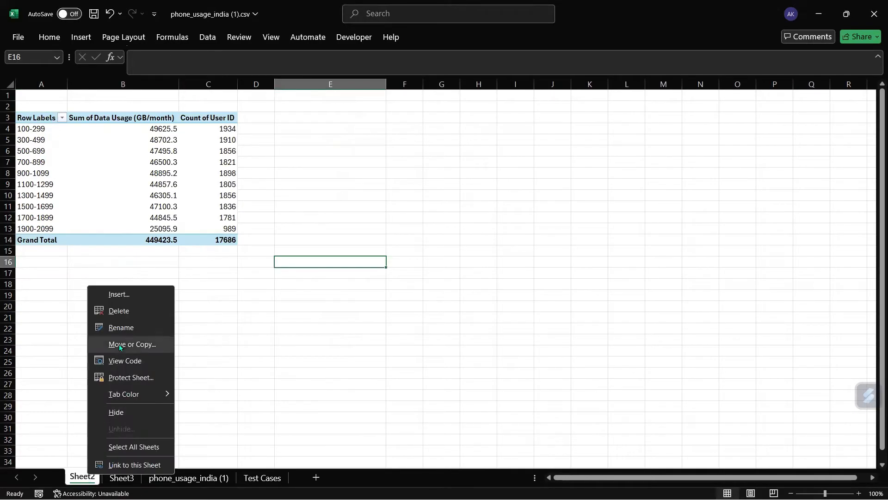
left_click(122, 326)
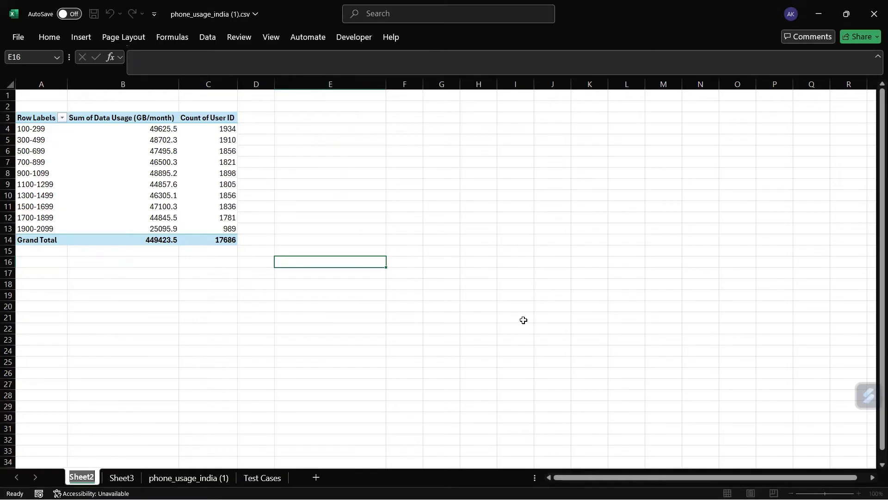
type("re")
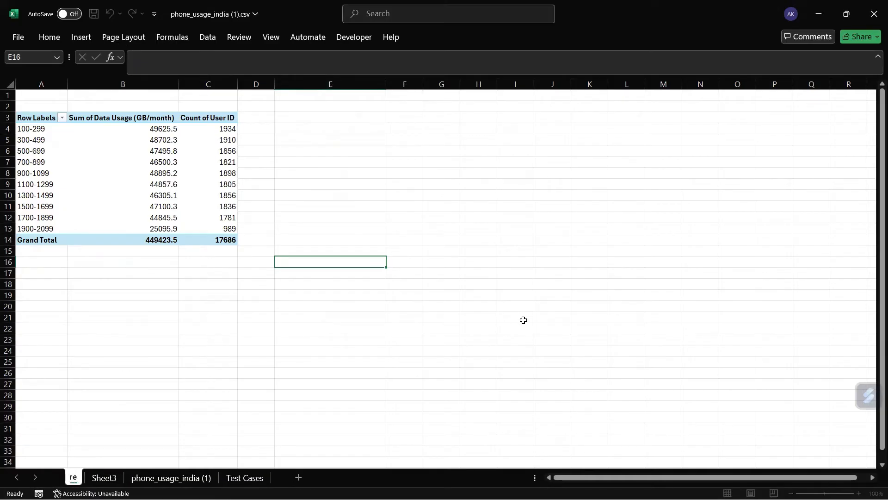
type("chg")
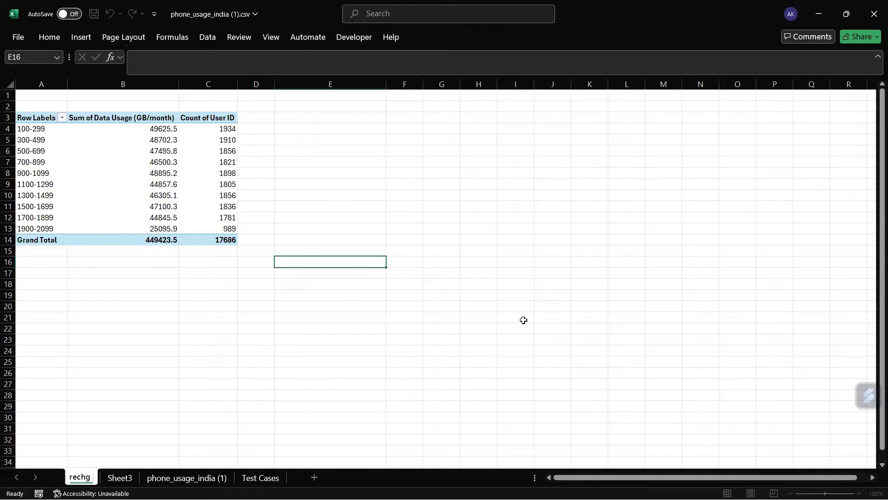
type(" vs")
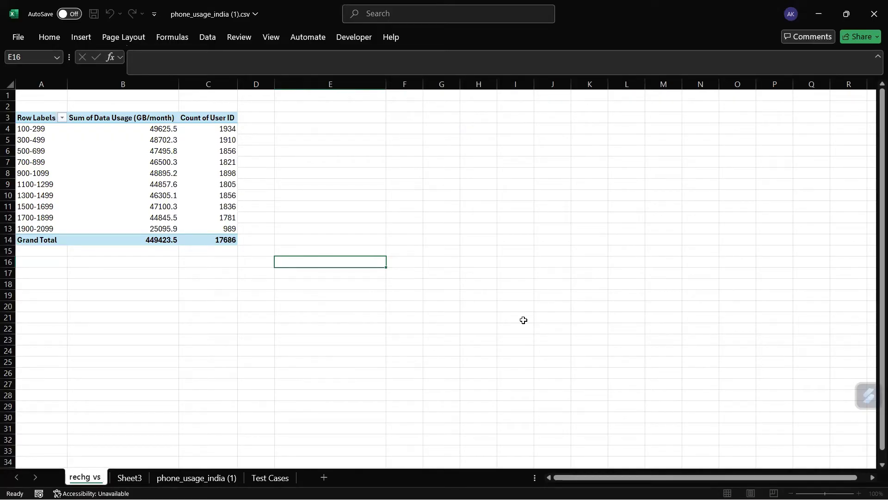
- Complete the recharge pivot sheet's name as "rechg vs data usage" and switch to Sheet3
type(" data")
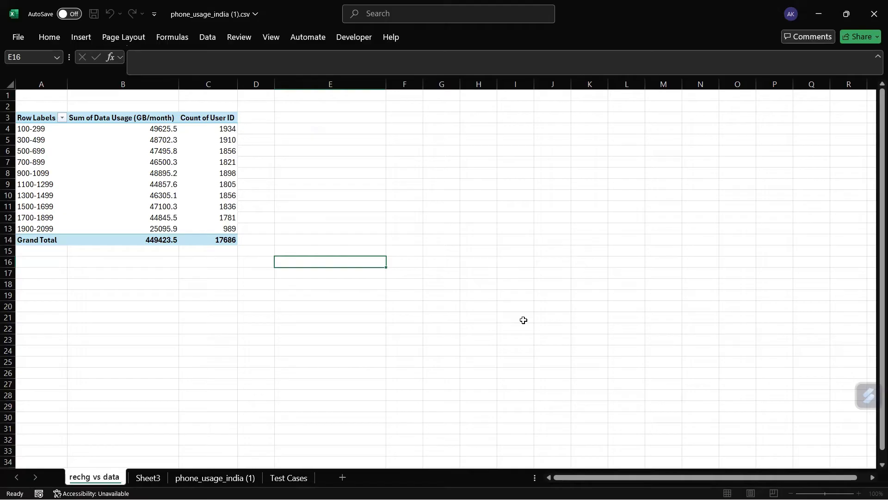
type(" usage")
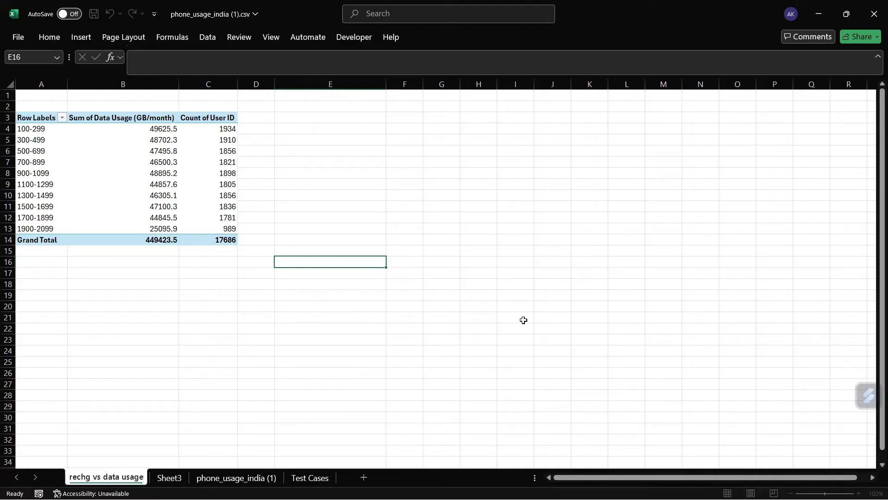
left_click(170, 477)
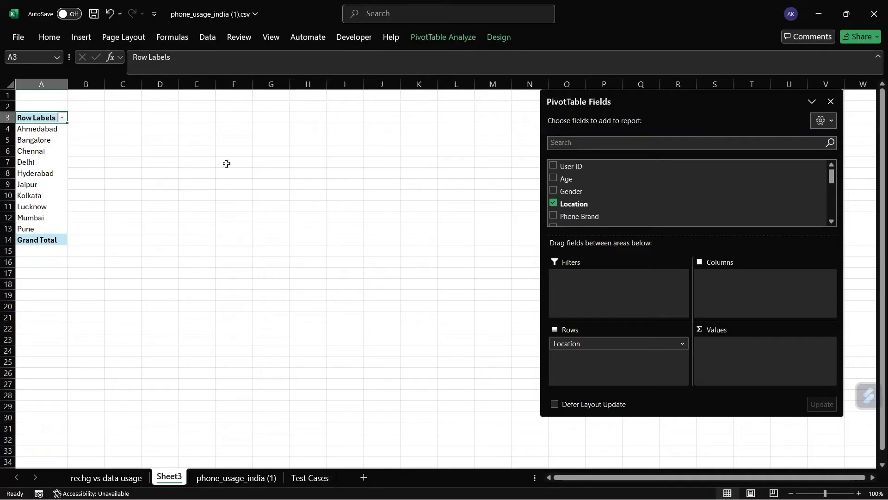
- Rename Sheet3 as "location spend"
right_click(167, 476)
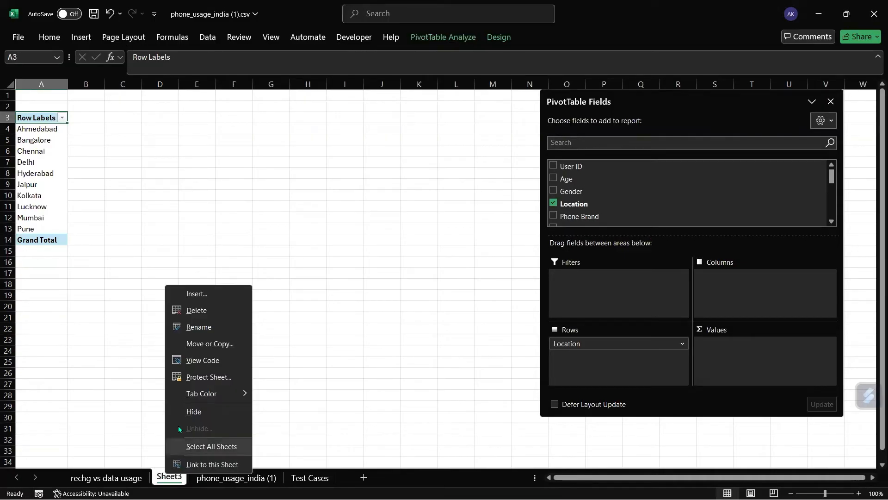
left_click(198, 327)
type("location")
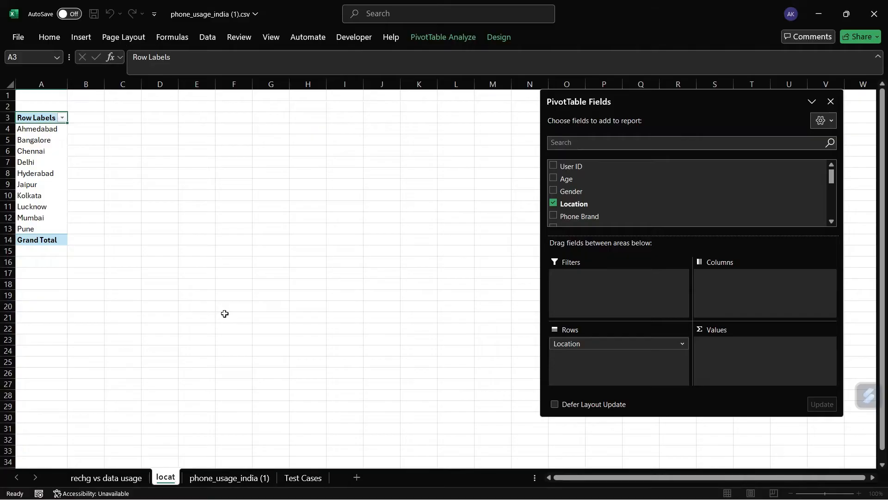
key("Return")
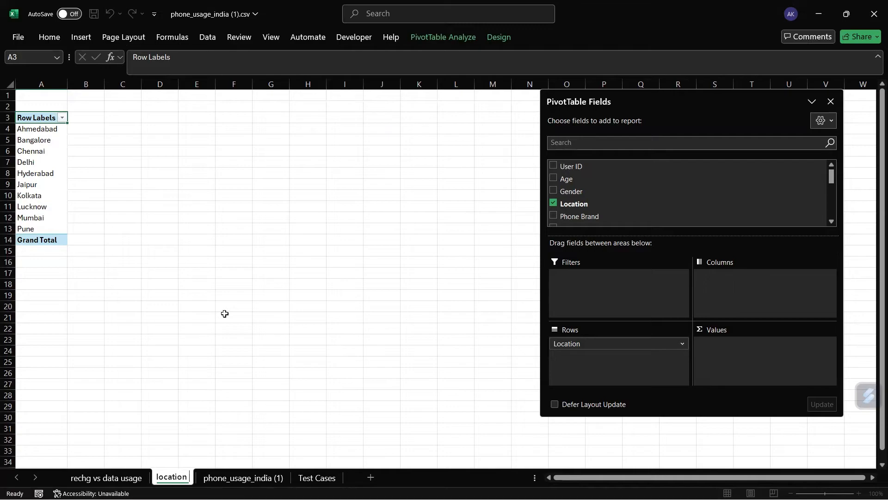
type("spen")
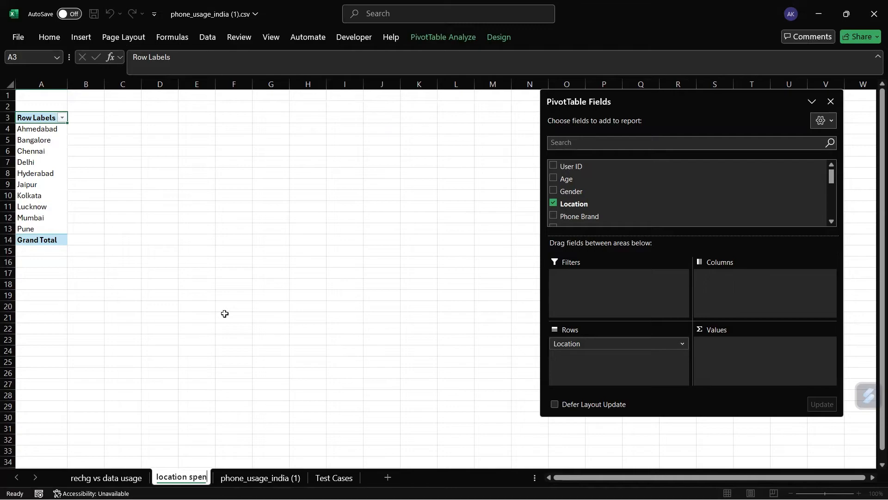
type("d")
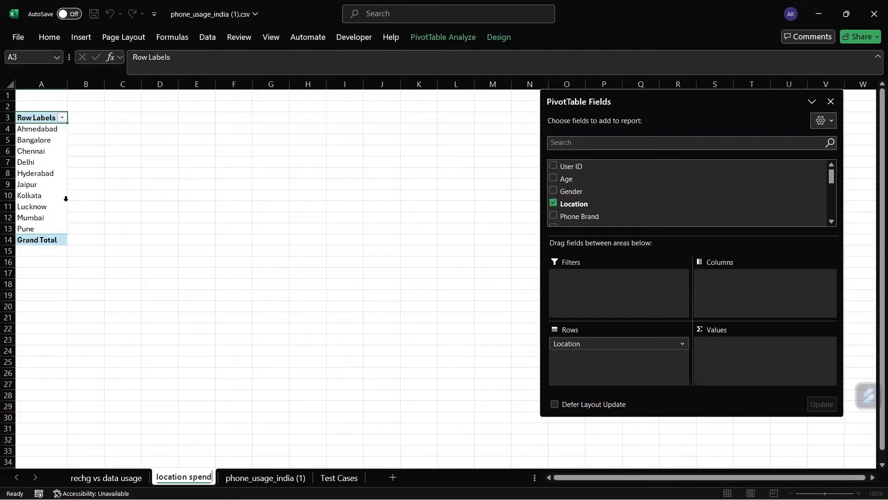
left_click(151, 194)
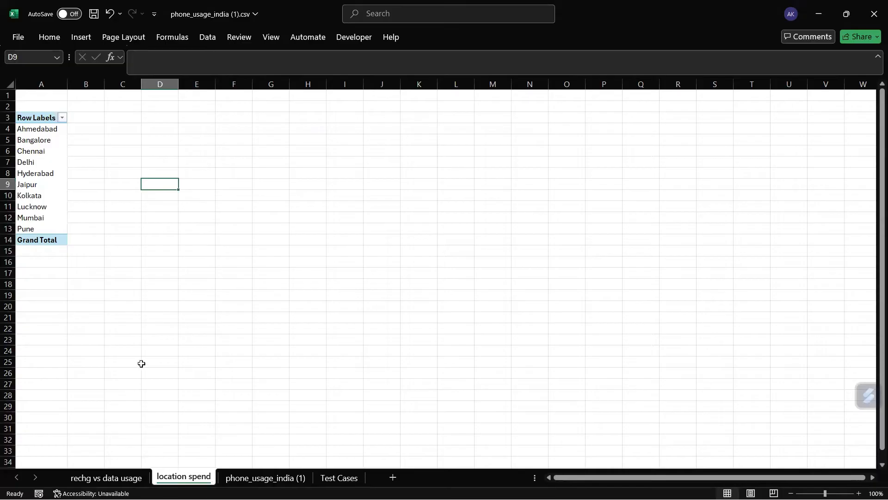
- Add E-commerce Spend (INR/month) as a summed value to the Location pivot table
left_click(51, 142)
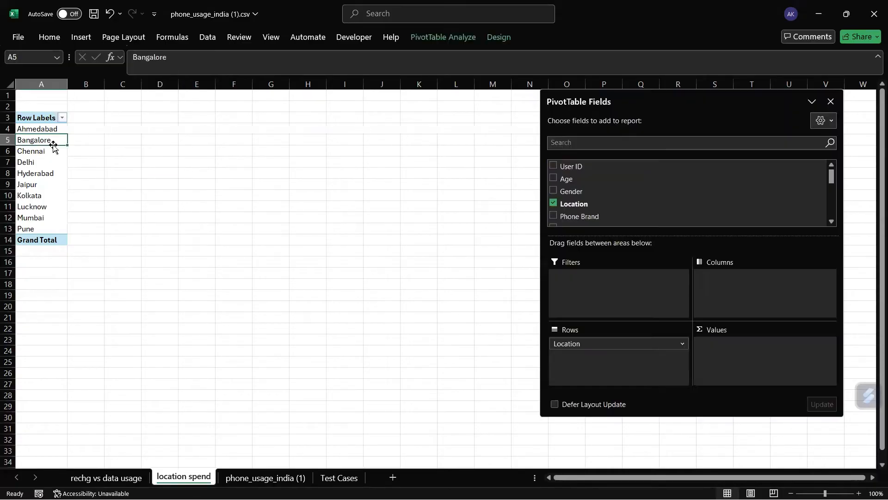
scroll(610, 210, "down", 3)
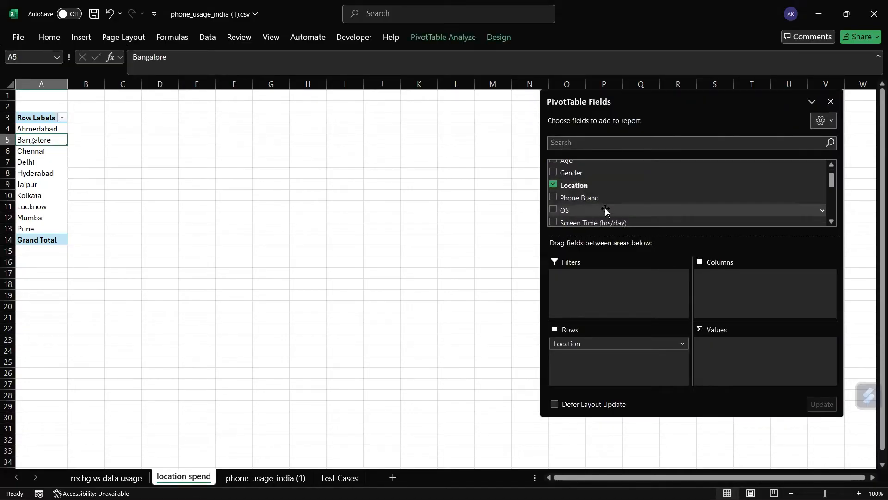
scroll(620, 215, "down", 4)
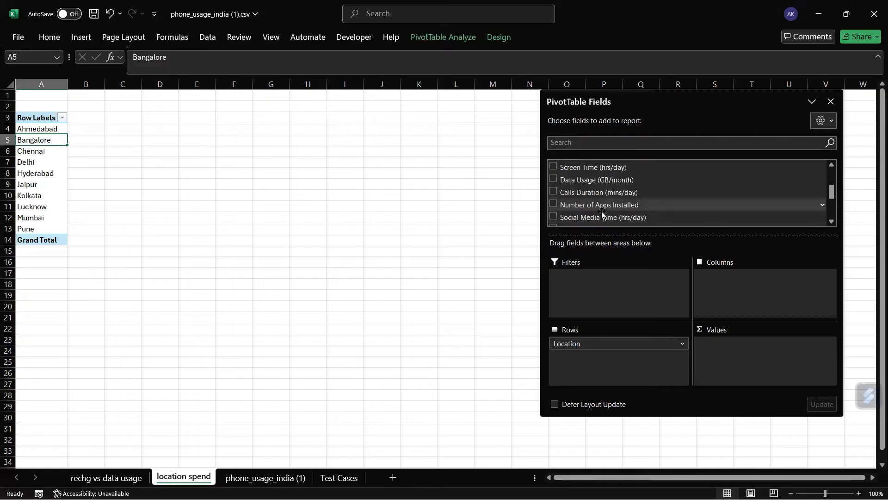
left_click_drag(610, 212, 769, 359)
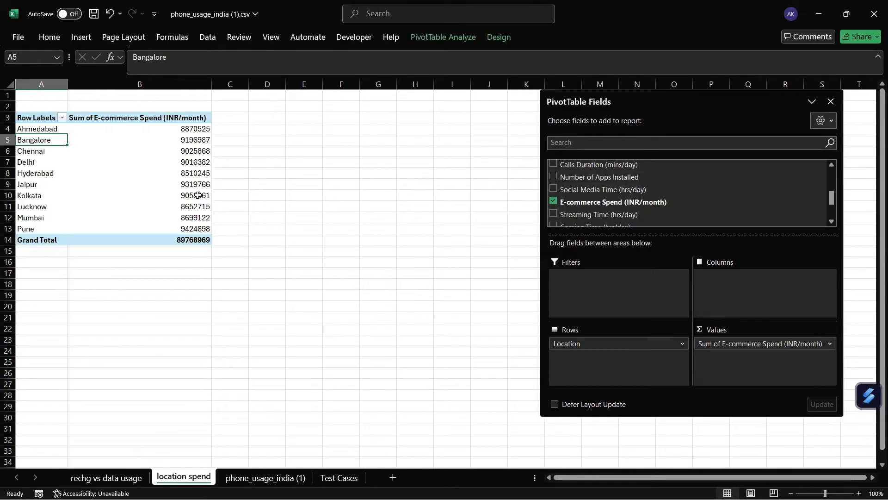
- Sort the pivot table's cities by e-commerce spend from largest to smallest
left_click(208, 166)
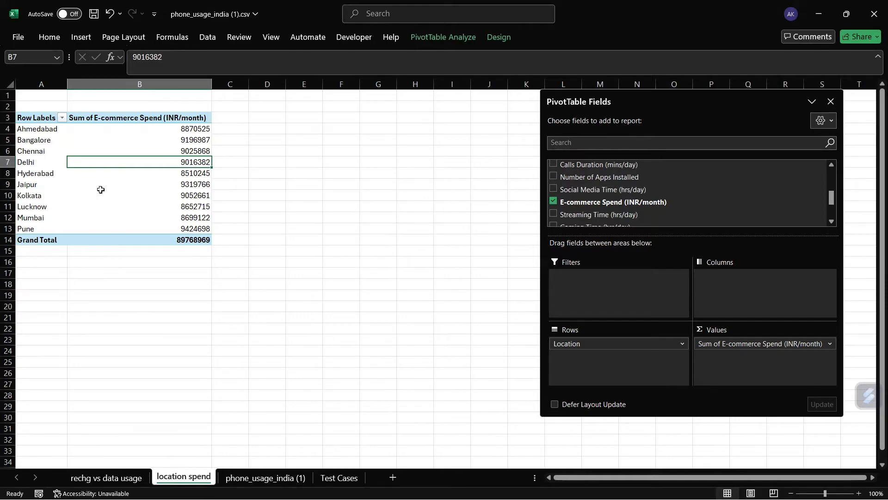
left_click(192, 185)
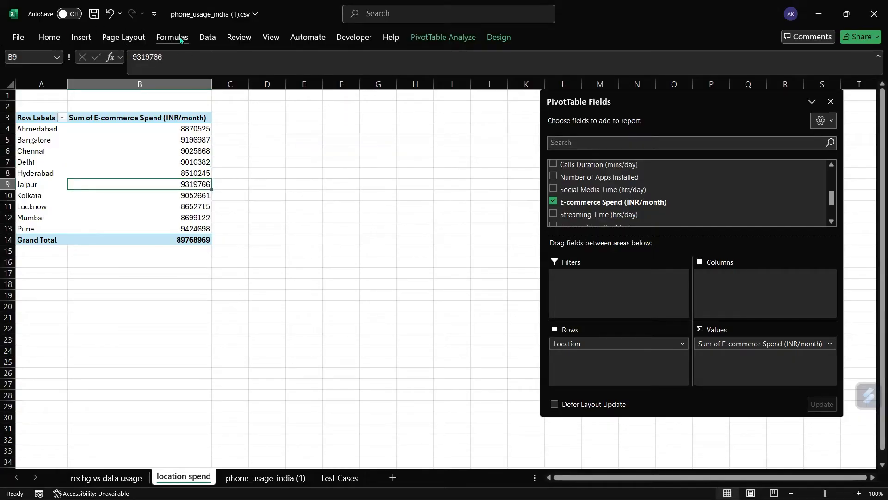
left_click(208, 38)
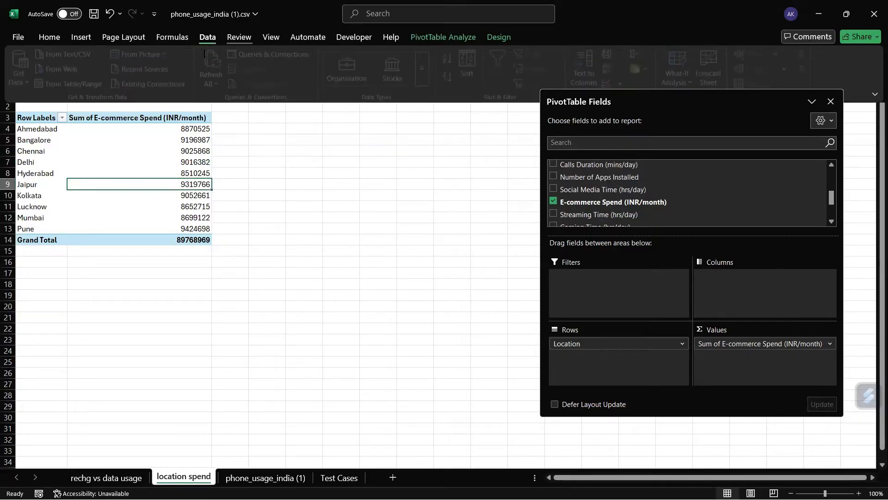
left_click(447, 77)
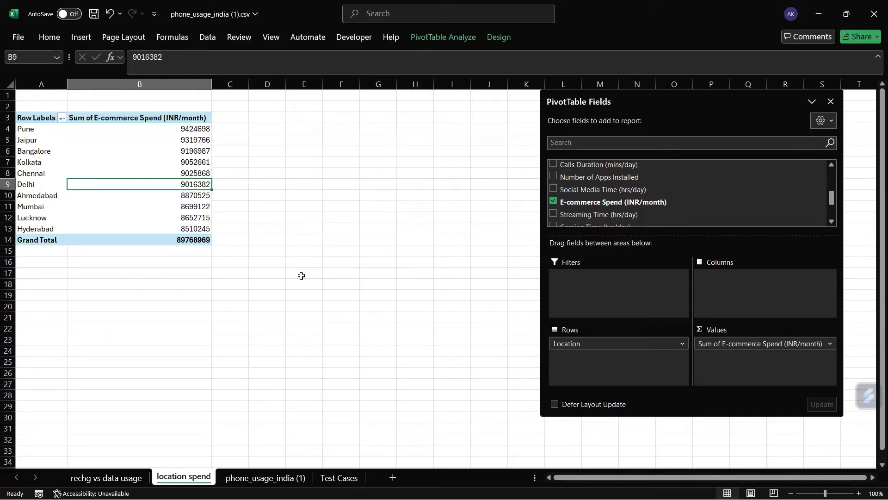
left_click(341, 206)
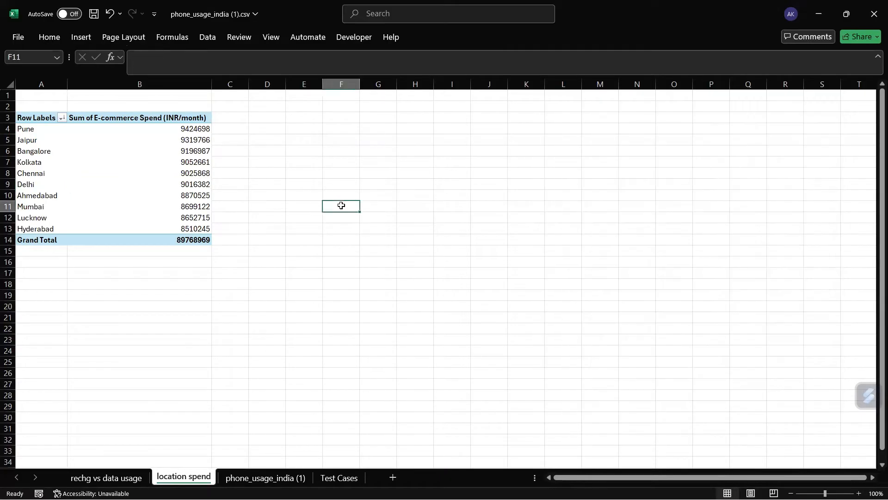
- Insert a 2-D clustered bar chart of e-commerce spend by city and place it beside the pivot table
left_click_drag(25, 129, 160, 226)
left_click(82, 37)
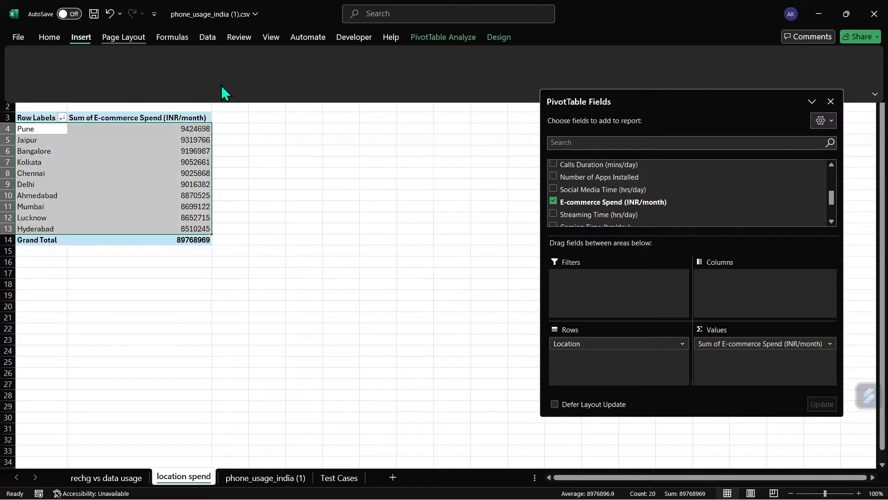
left_click(383, 59)
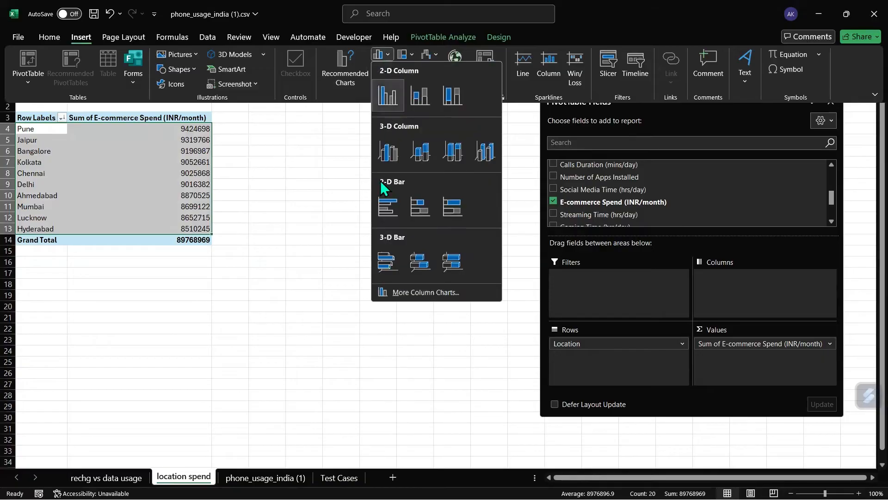
left_click(386, 198)
left_click_drag(323, 221, 265, 173)
left_click(377, 384)
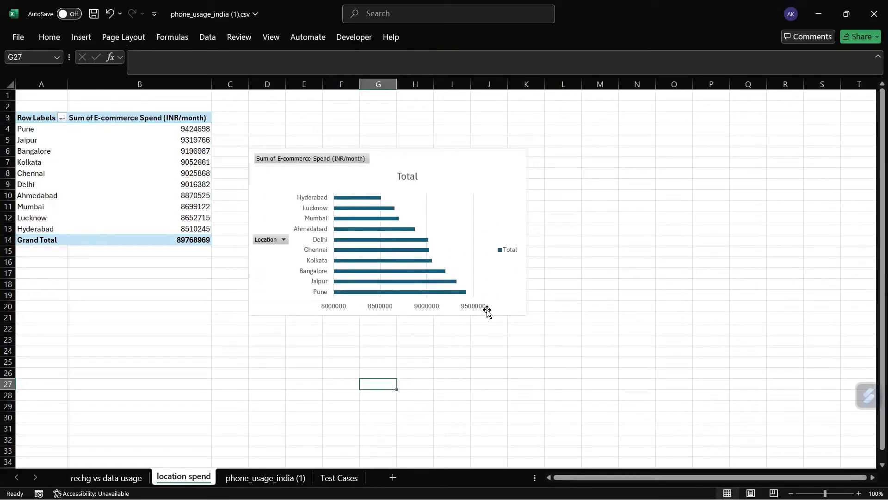
- Enlarge the city spend bar chart in both directions and shift it slightly up and away from the pivot table
left_click(522, 310)
left_click_drag(526, 316, 581, 385)
left_click(505, 427)
left_click_drag(541, 221, 567, 206)
left_click(505, 399)
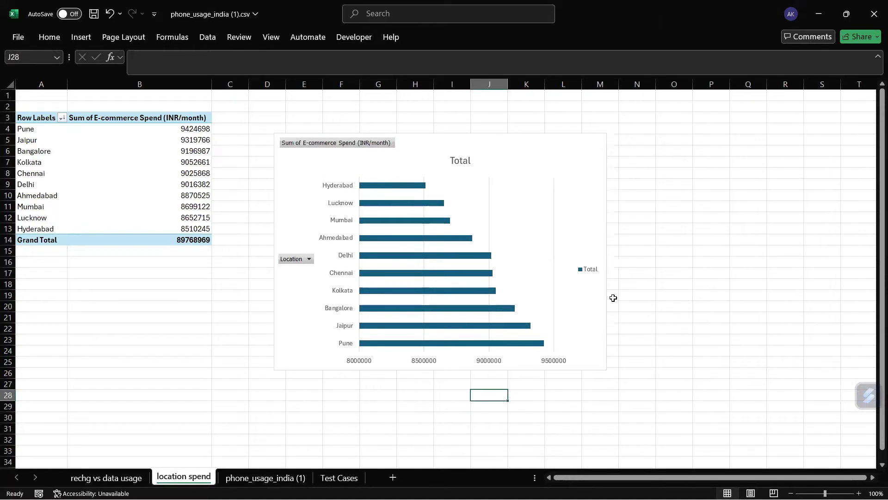
- Move the PivotChart Fields pane clear of the chart's edge, widen the chart to about column P and shift it upward
left_click(601, 249)
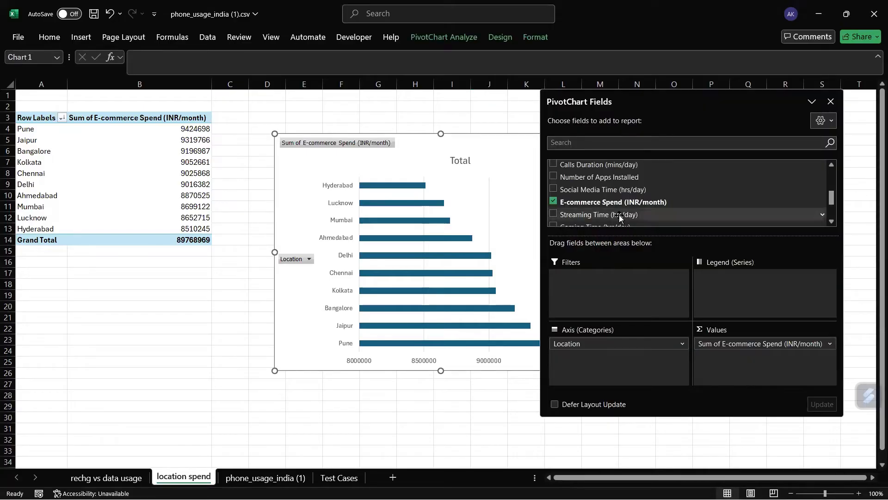
left_click_drag(708, 96, 677, 244)
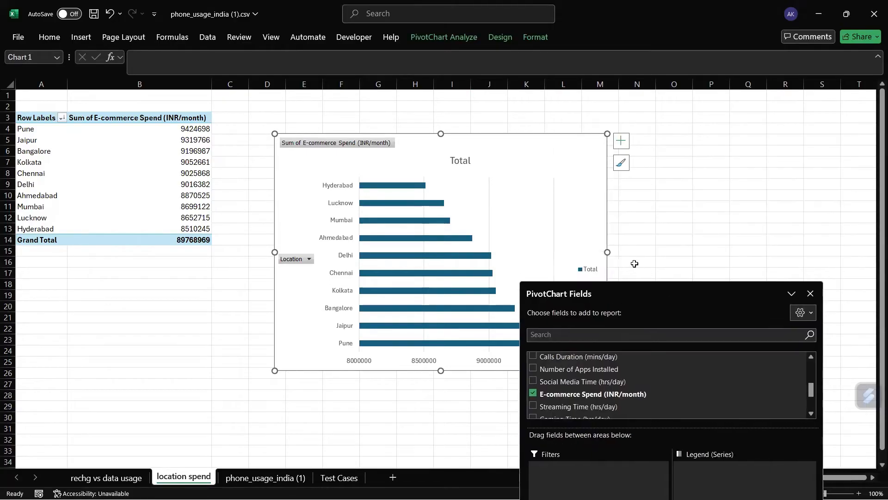
left_click_drag(607, 252, 719, 250)
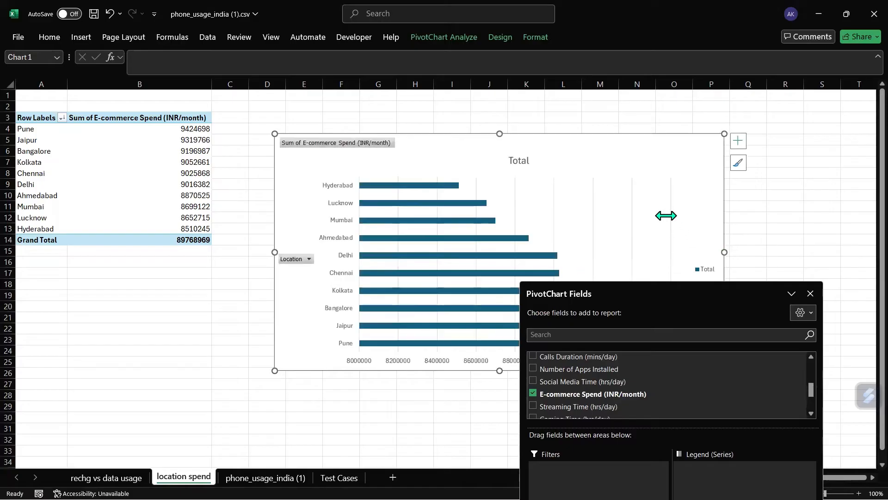
left_click_drag(577, 145, 565, 115)
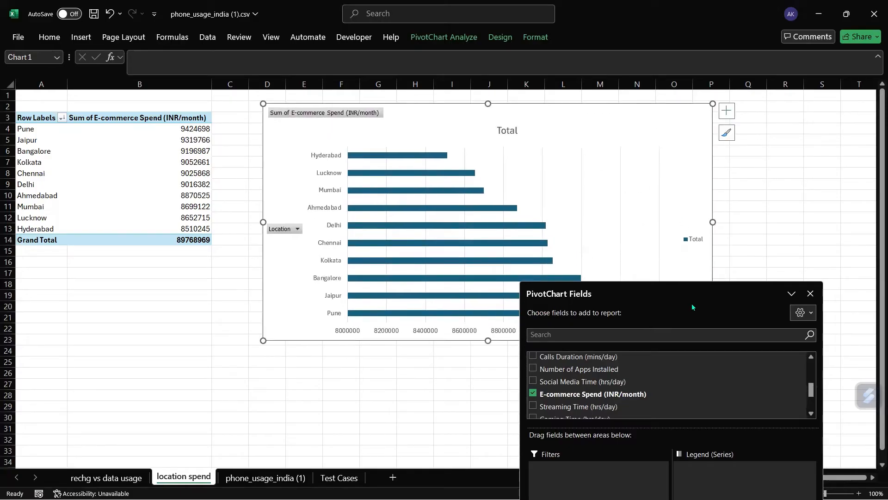
- Dock the PivotChart Fields pane beside the worksheet and reposition the chart closer to the pivot table
left_click_drag(713, 294, 860, 119)
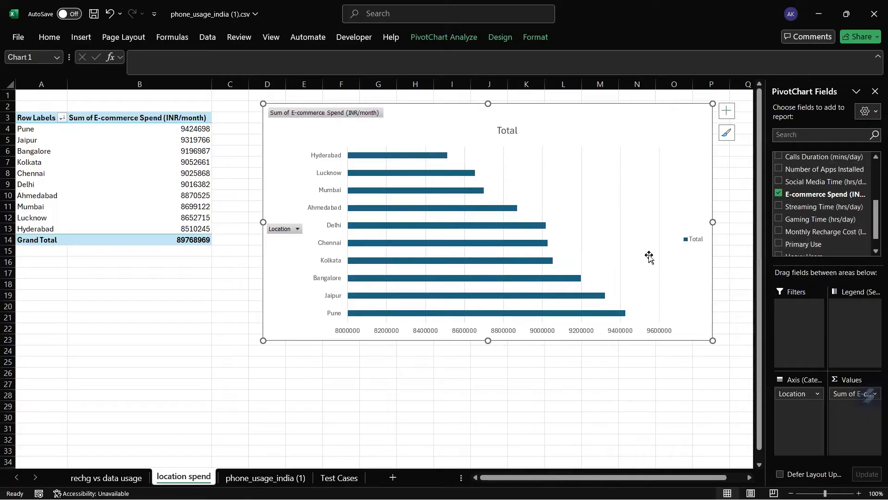
left_click_drag(597, 113, 595, 131)
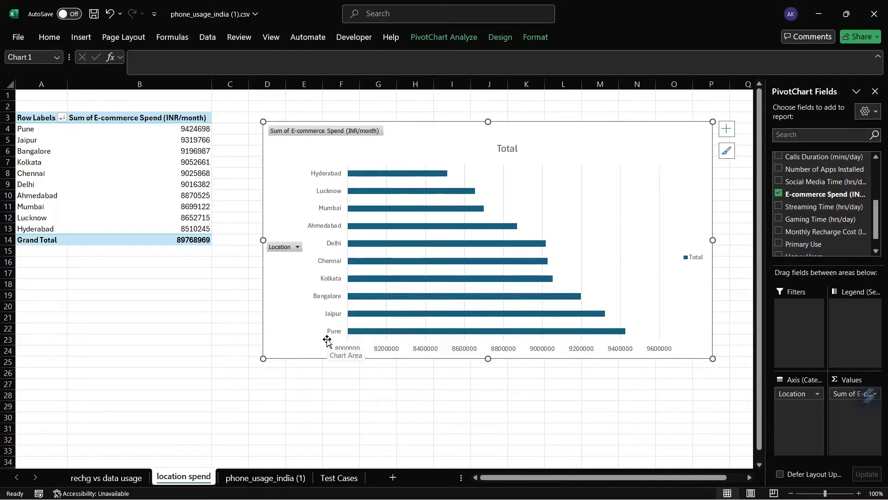
left_click_drag(541, 139, 514, 136)
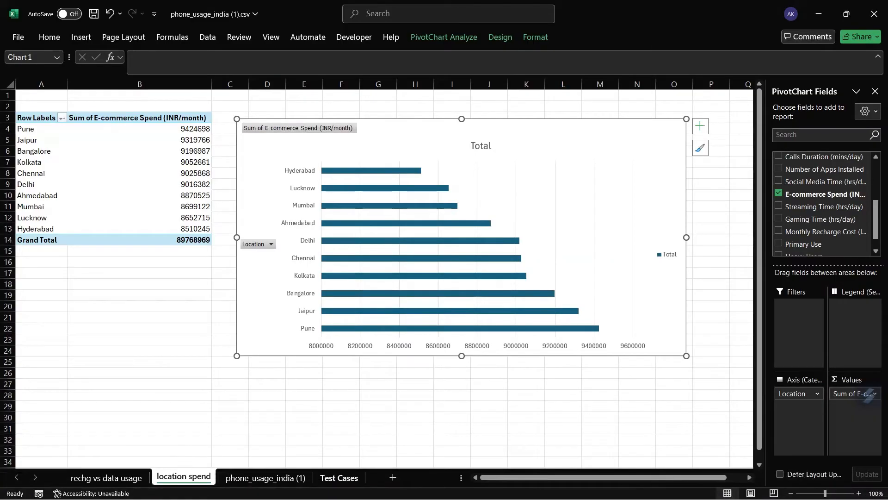
- Check the Test Cases question on app usage by age group, and create a PivotTable from the phone_usage_india (1) data on a new worksheet
left_click(339, 477)
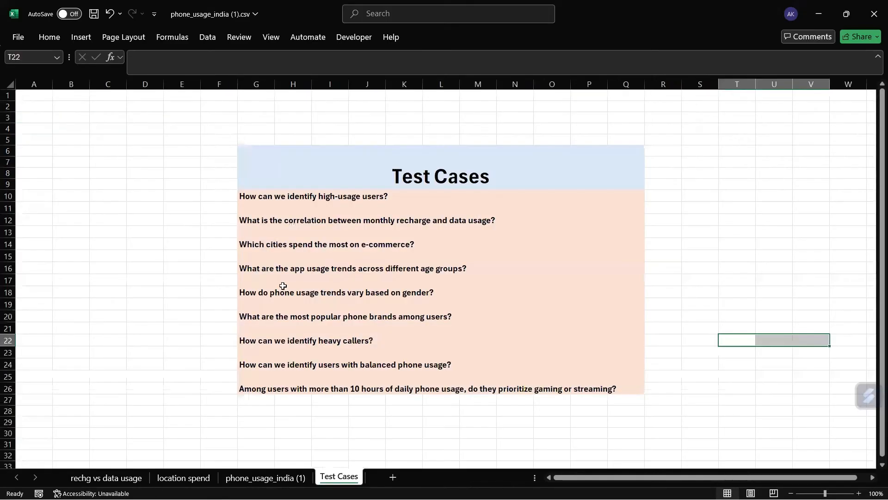
left_click_drag(259, 269, 259, 279)
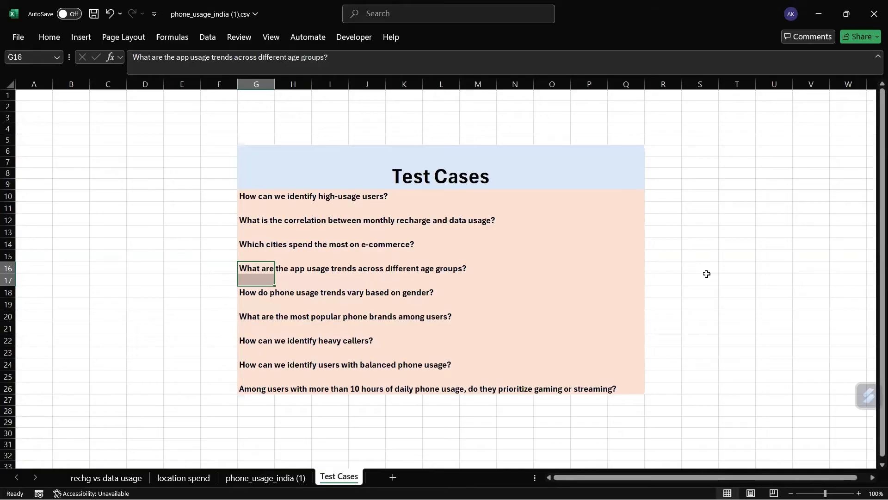
left_click(265, 478)
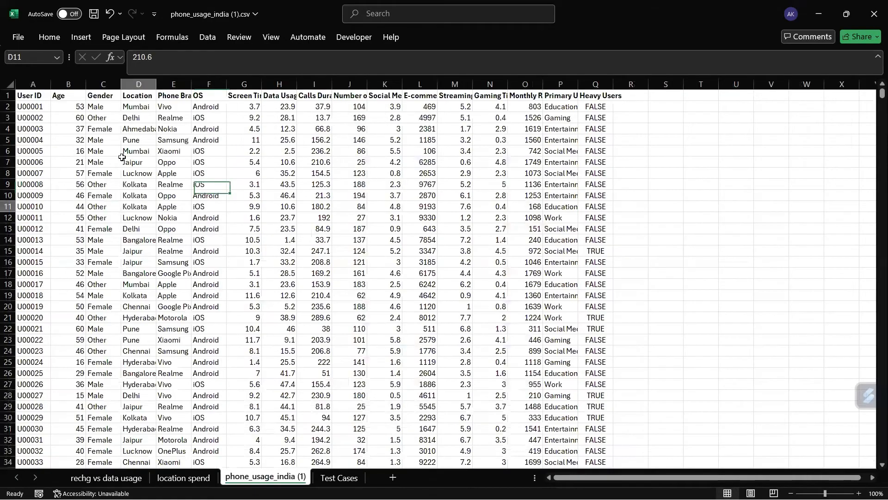
left_click(81, 37)
left_click(24, 85)
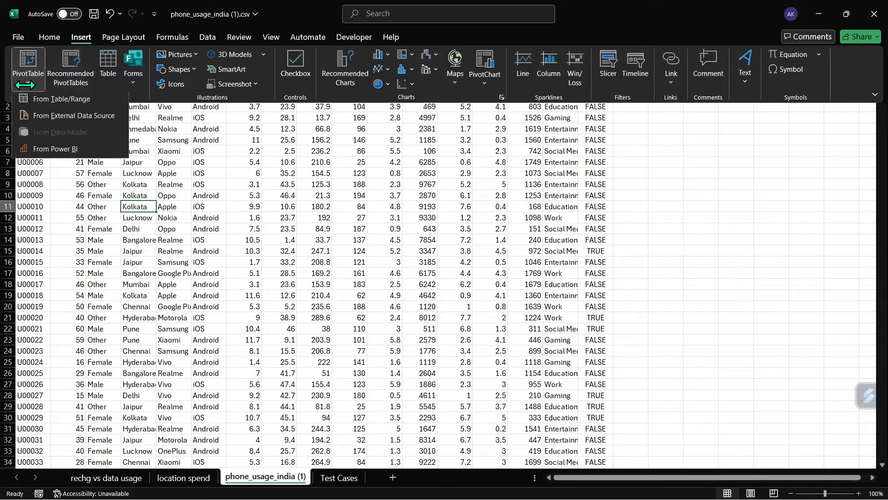
left_click(78, 102)
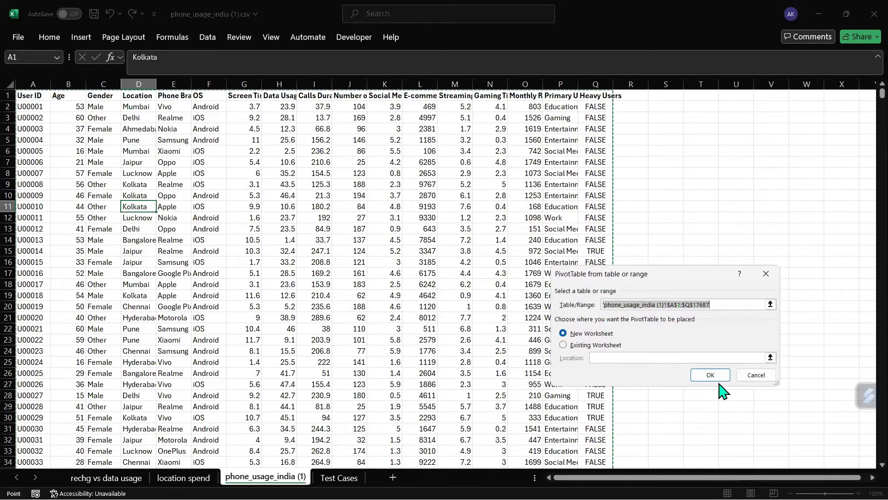
left_click(711, 375)
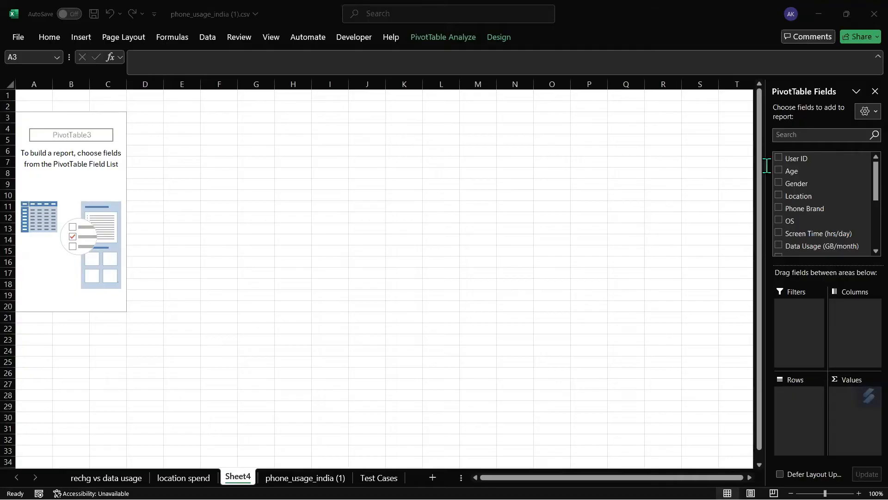
- Widen the PivotTable Fields pane, add Age to the rows and review the full list of ages
left_click(795, 417)
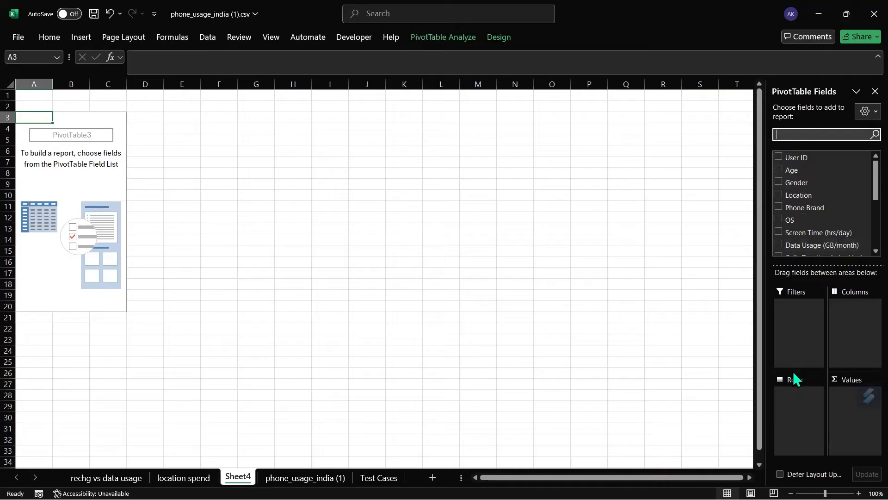
left_click(768, 265)
left_click_drag(768, 265, 620, 262)
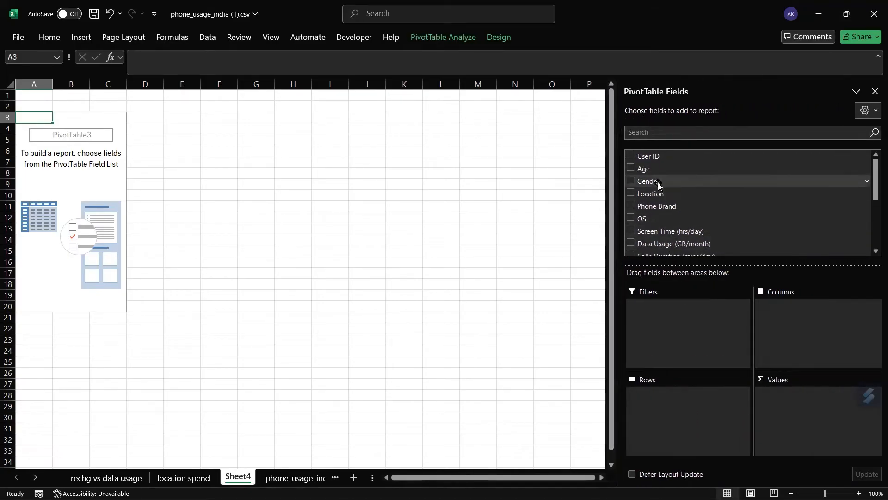
left_click_drag(657, 172, 698, 404)
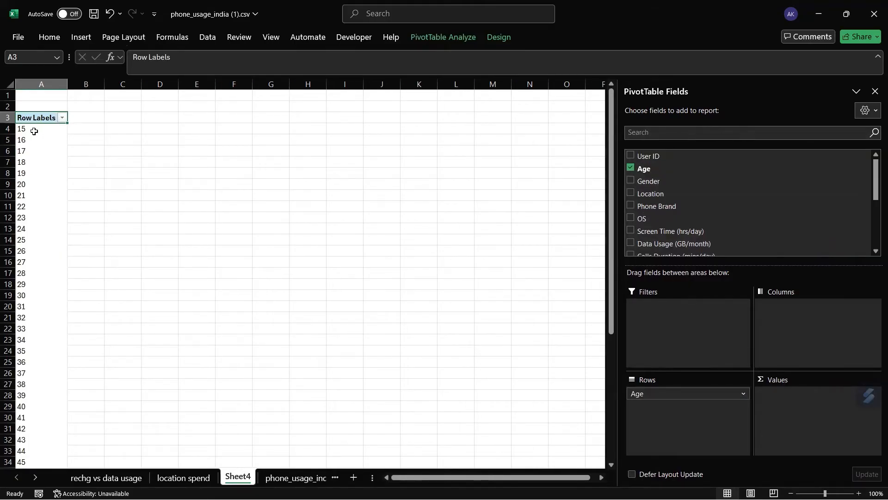
scroll(19, 235, "down", 1)
scroll(20, 235, "down", 9)
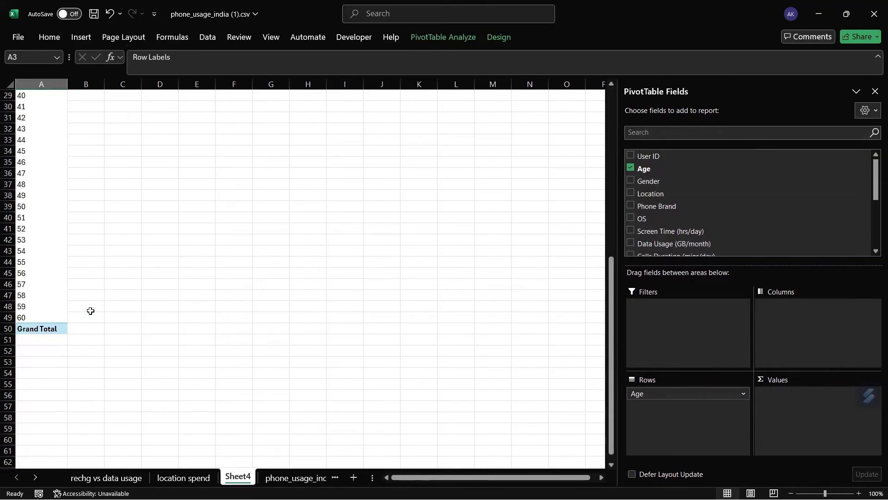
scroll(97, 291, "up", 4)
scroll(104, 274, "up", 5)
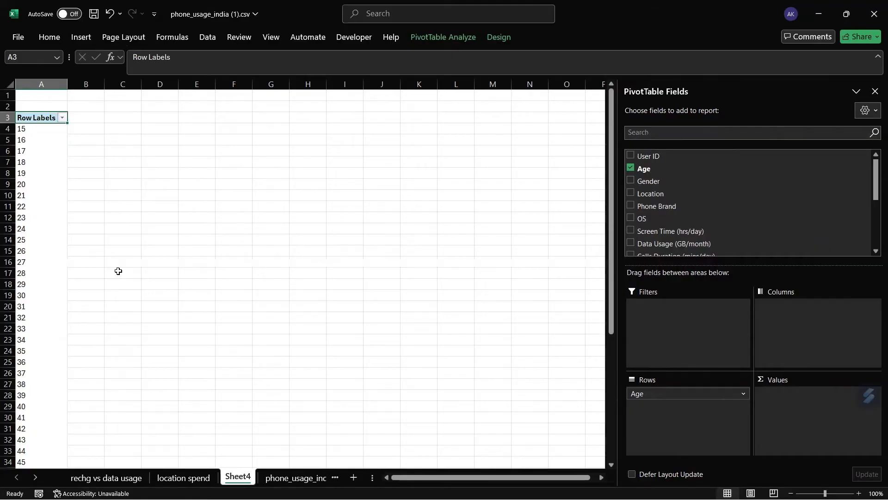
- Add Number of Apps Installed to the pivot table's values and summarize it by Average
scroll(755, 209, "down", 2)
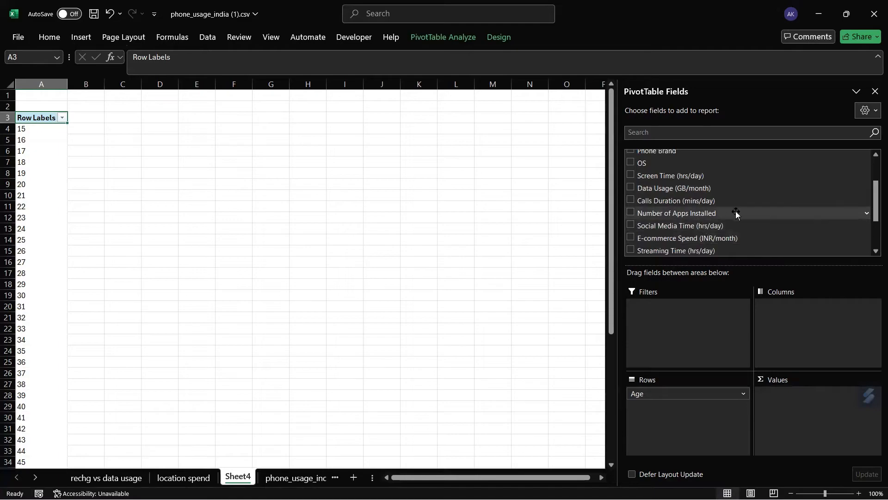
left_click_drag(735, 212, 810, 410)
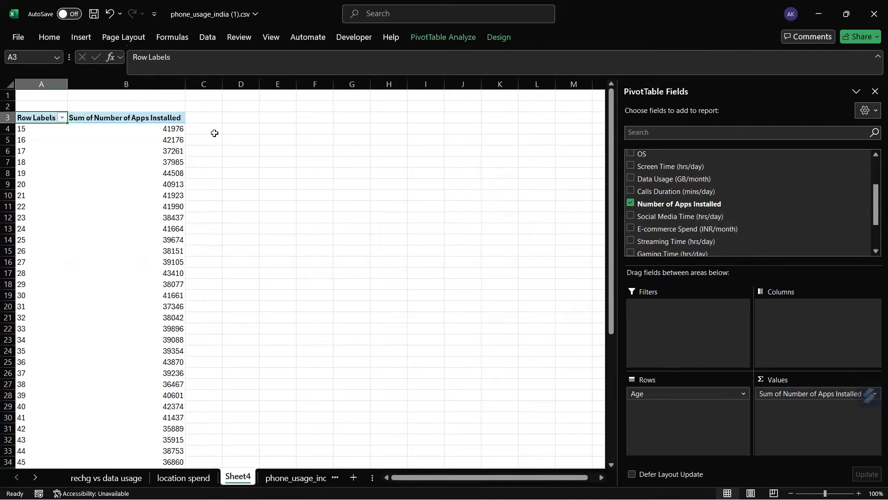
scroll(194, 192, "down", 1)
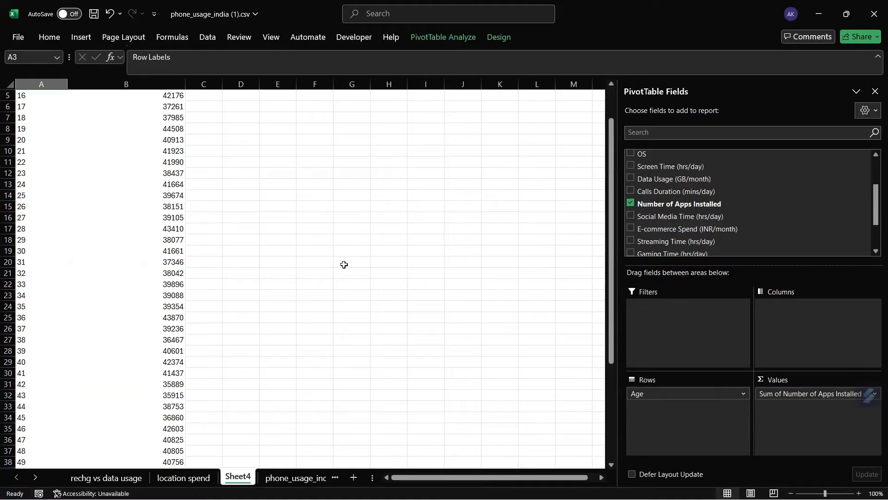
left_click(789, 395)
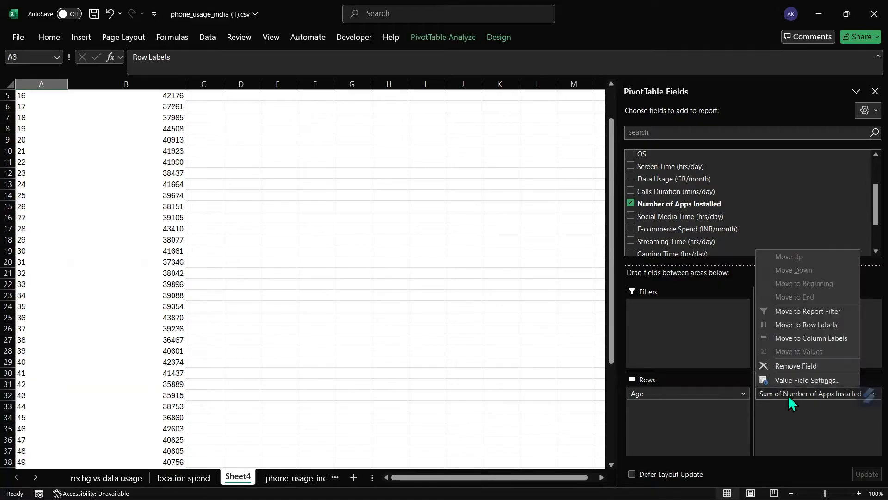
left_click(783, 383)
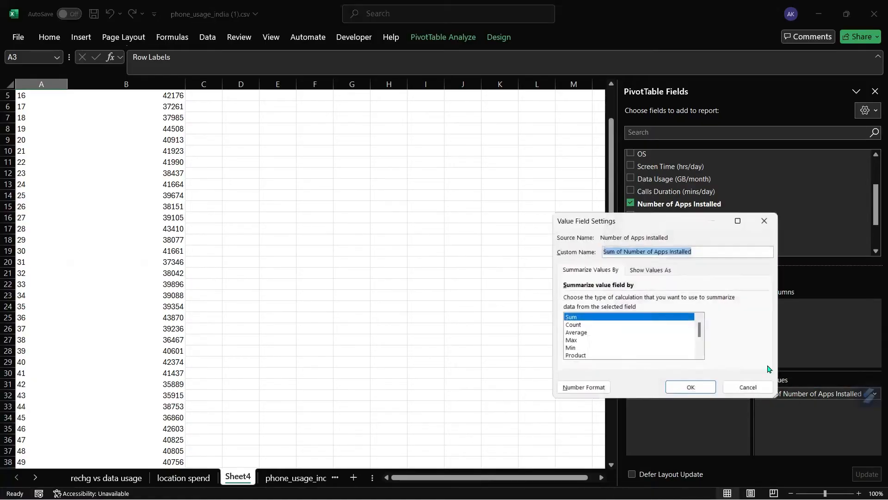
left_click(575, 332)
left_click(693, 389)
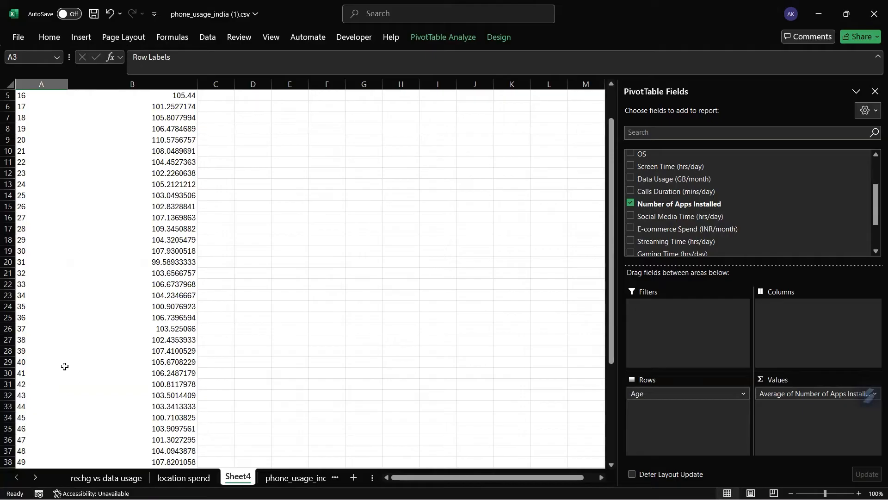
- Group the Age row labels from 15 to 60 in intervals of 10
scroll(44, 355, "up", 2)
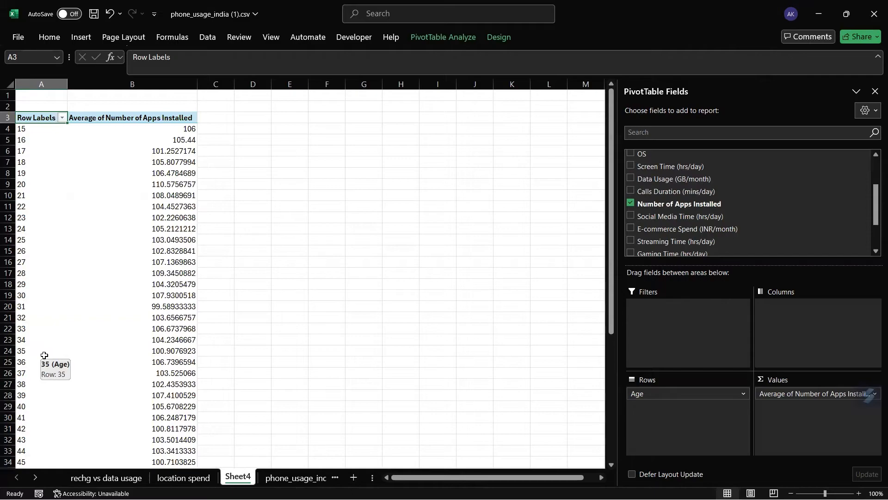
left_click(30, 323)
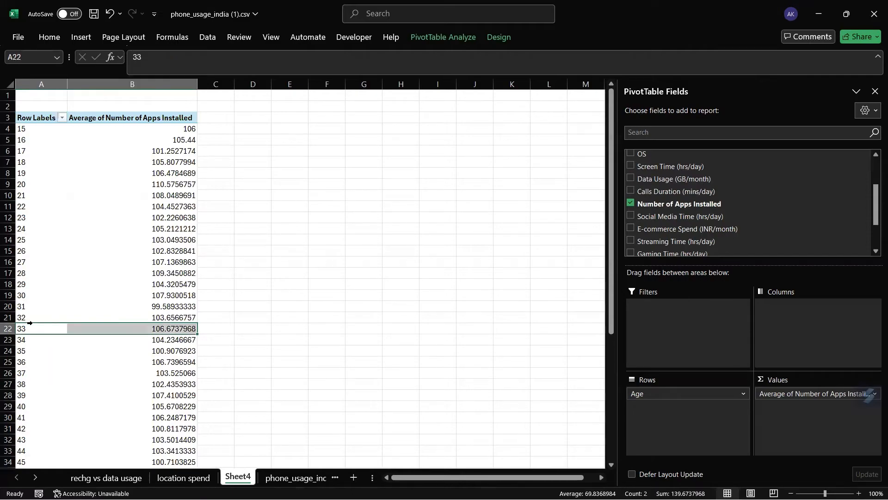
right_click(28, 329)
key("Escape")
right_click(40, 306)
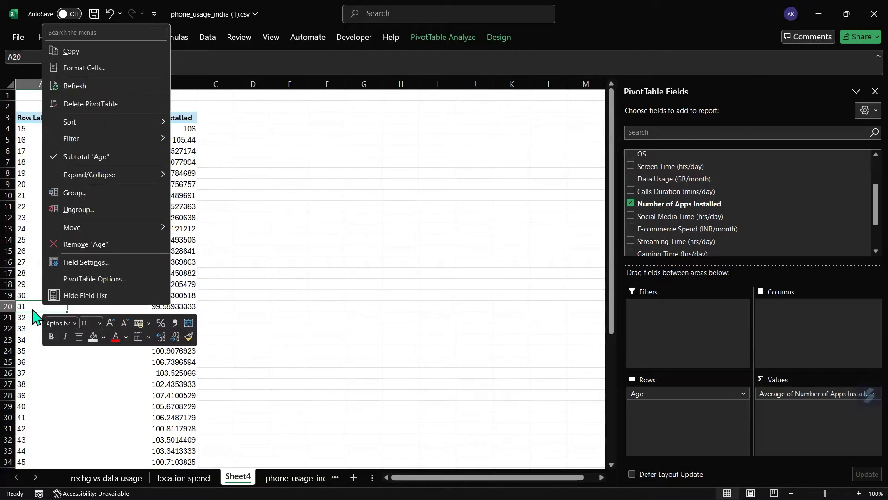
left_click(93, 192)
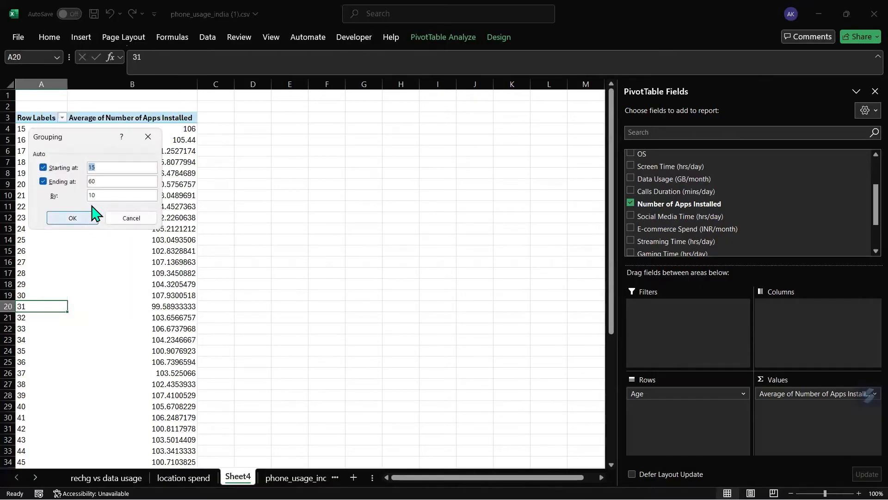
left_click(91, 216)
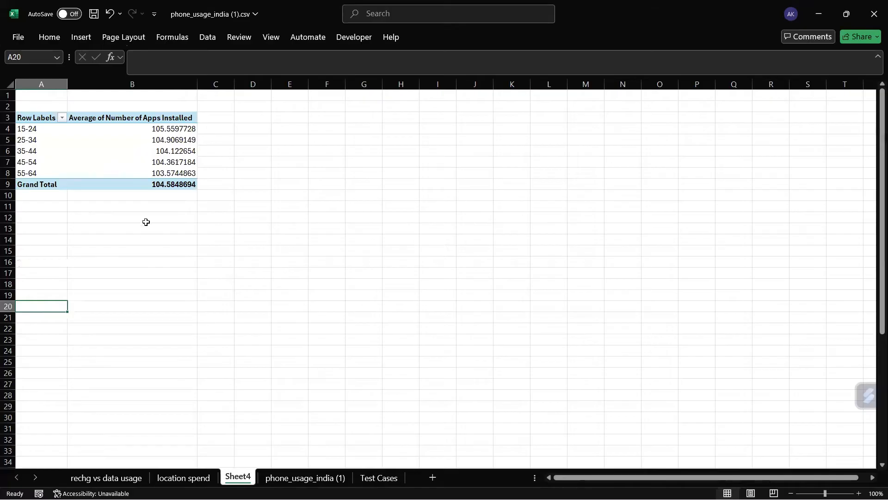
left_click(116, 239)
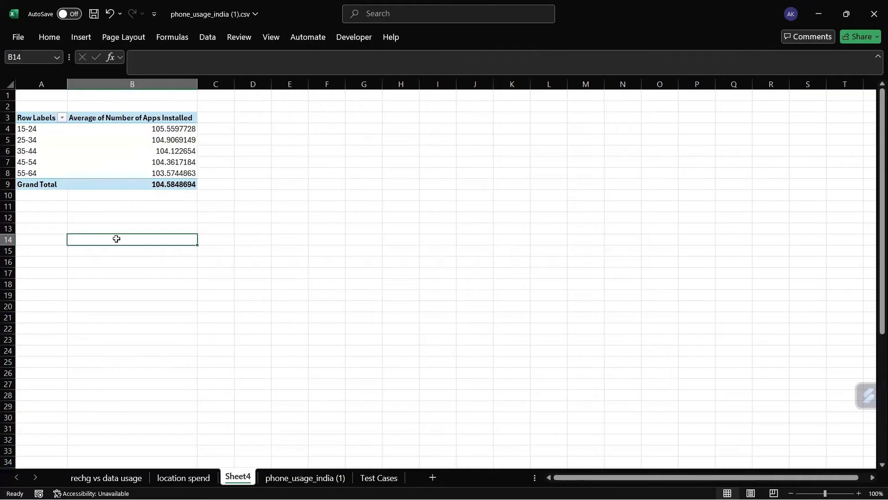
left_click(339, 152)
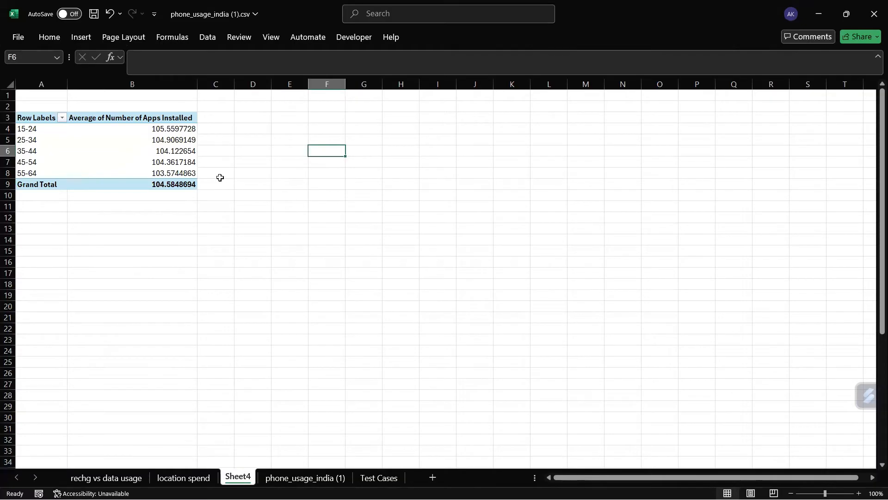
- Insert a 2-D clustered column PivotChart of average apps installed for the five age groups and place it beside the pivot table
mouse_move(151, 176)
left_click_drag(28, 129, 148, 175)
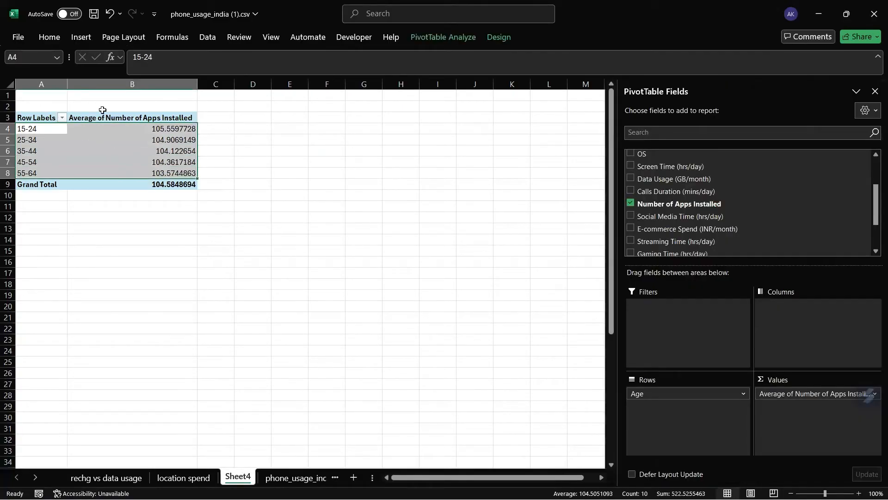
left_click(81, 37)
left_click(382, 54)
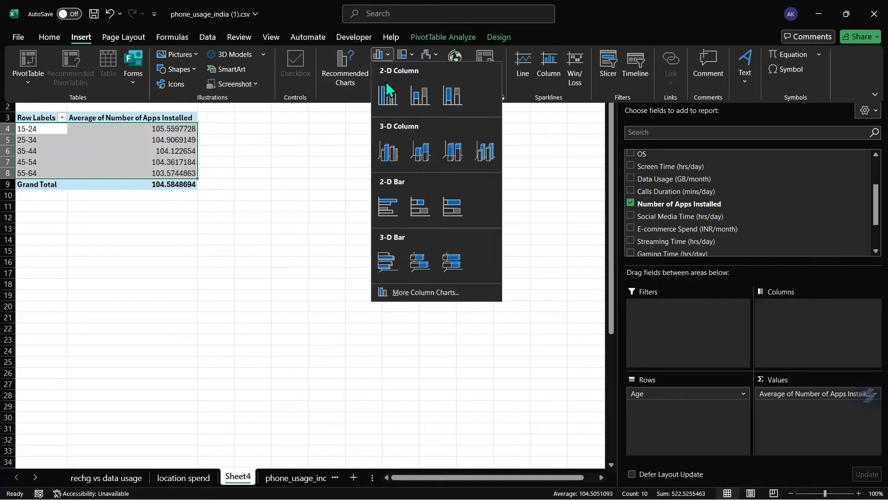
left_click(386, 88)
left_click_drag(368, 192, 404, 174)
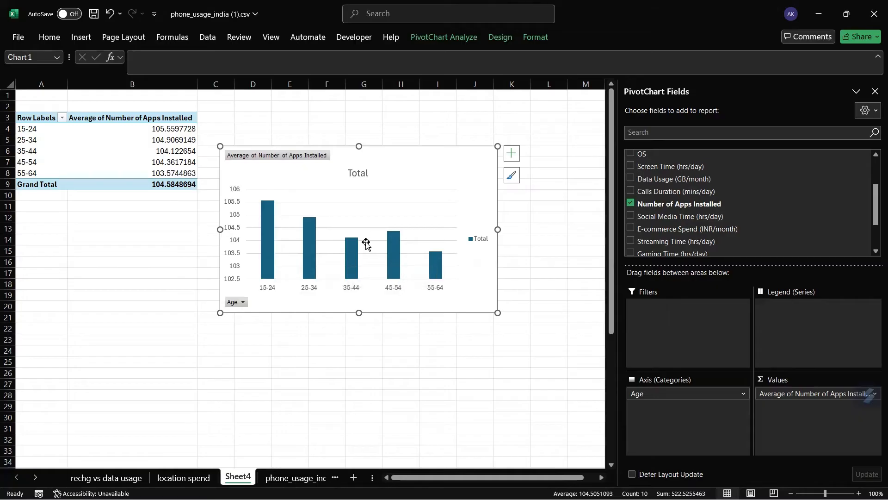
mouse_move(354, 261)
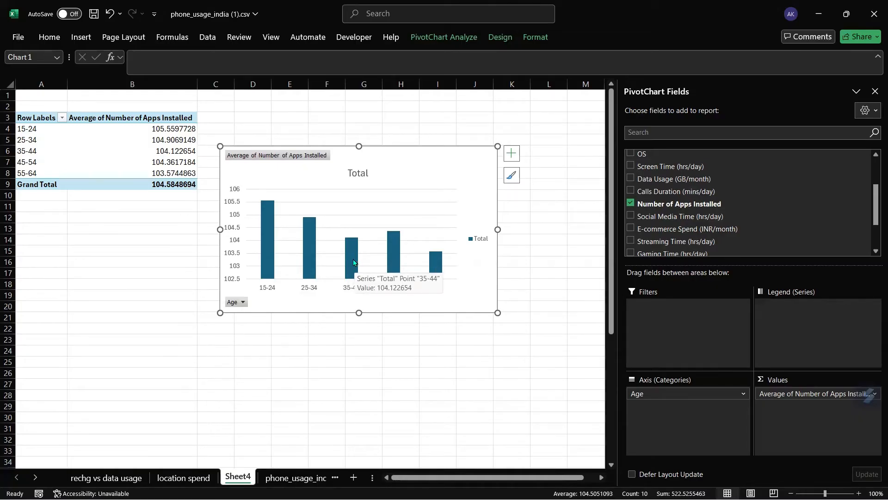
mouse_move(391, 263)
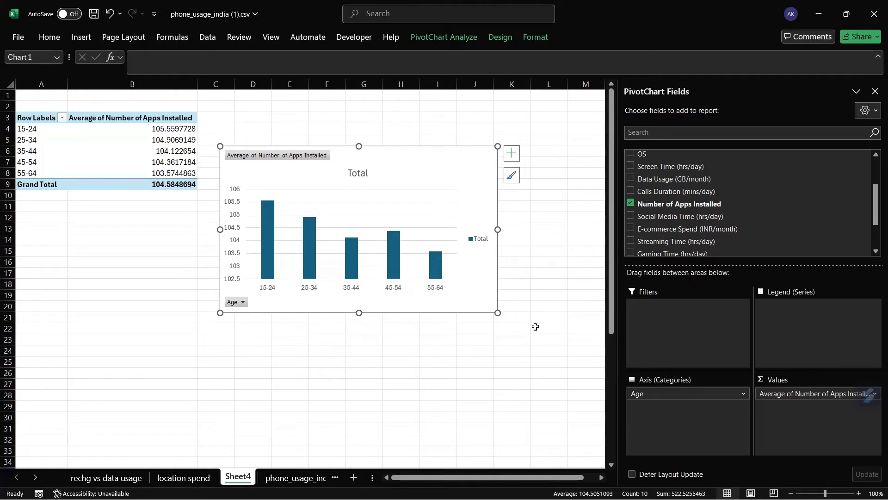
scroll(535, 329, "down", 2)
scroll(377, 337, "up", 2)
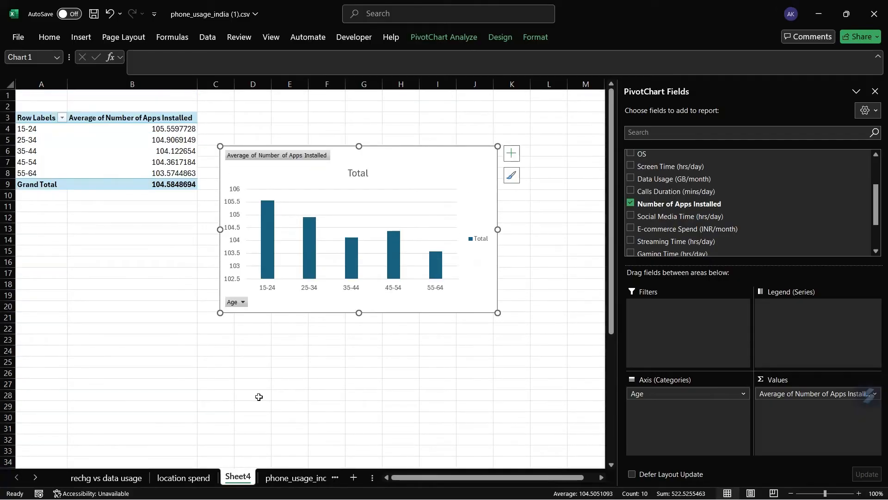
- Rename the Sheet4 worksheet as app install
right_click(246, 481)
left_click(279, 350)
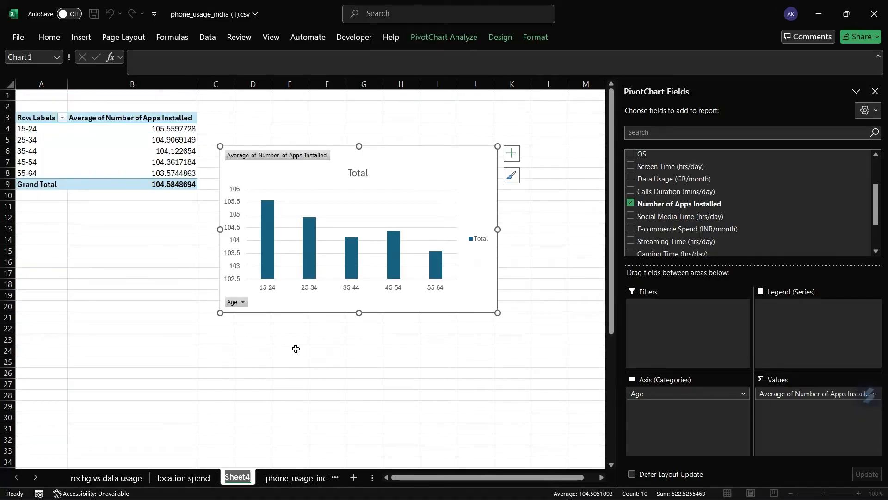
type("app")
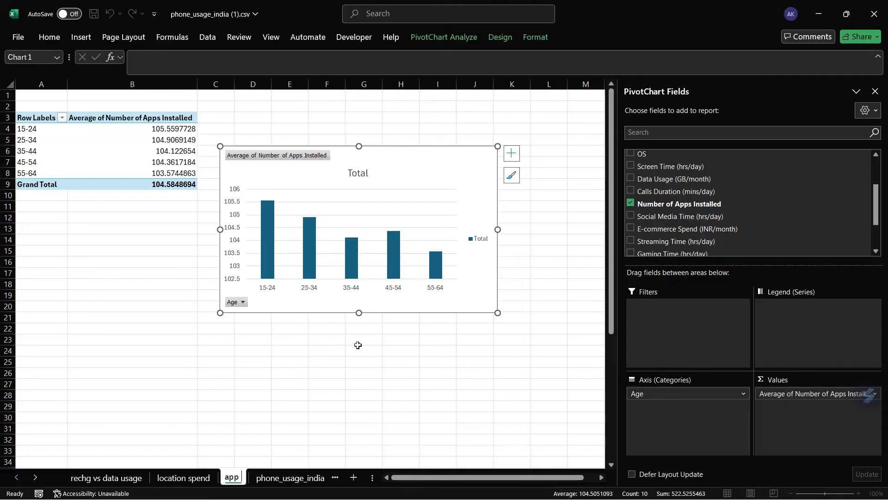
type(" install")
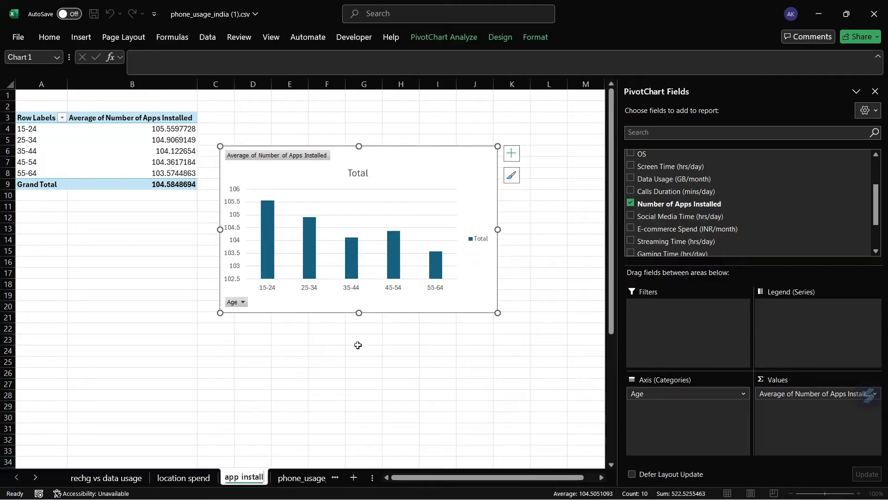
left_click(302, 478)
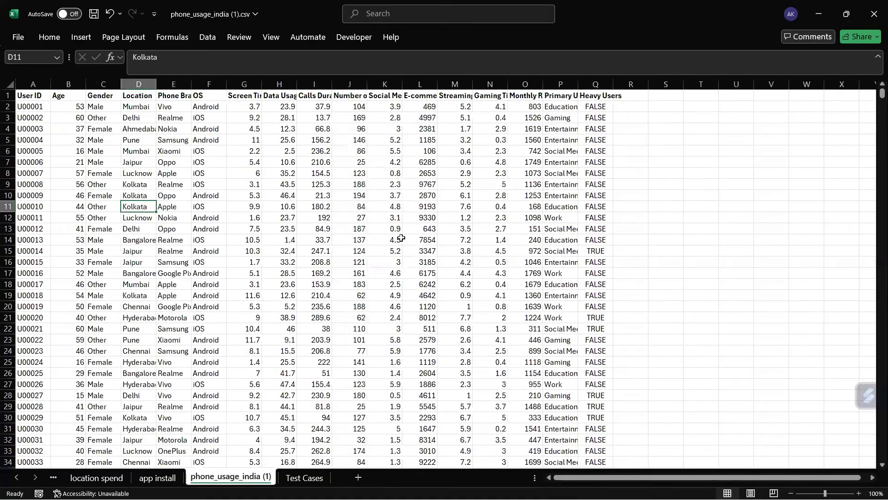
- Check the Test Cases question on how phone usage trends vary based on gender
left_click(274, 222)
left_click(311, 478)
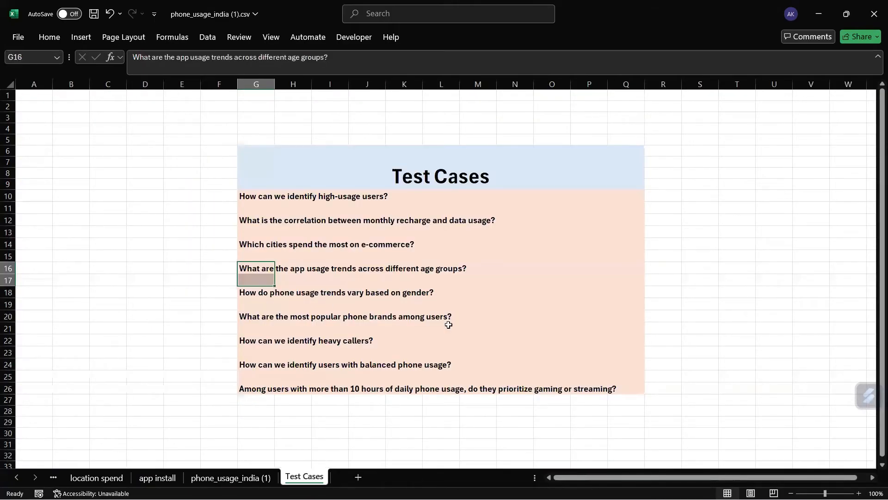
left_click(328, 304)
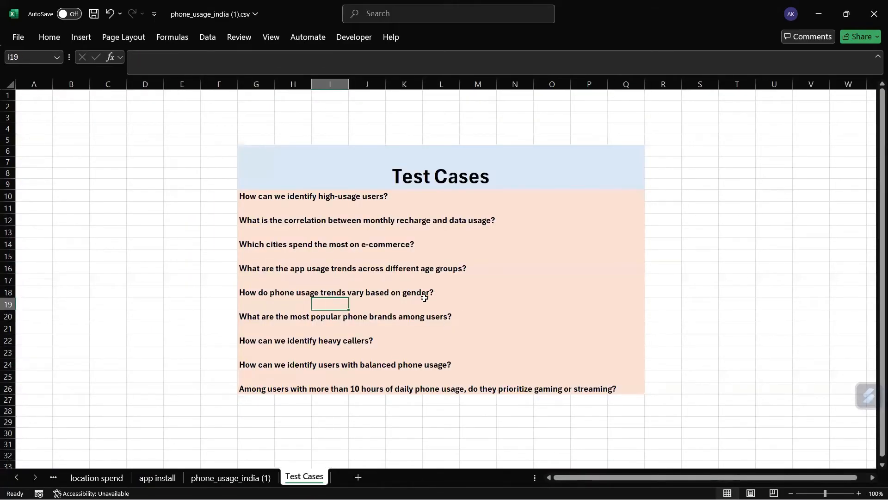
left_click(462, 293)
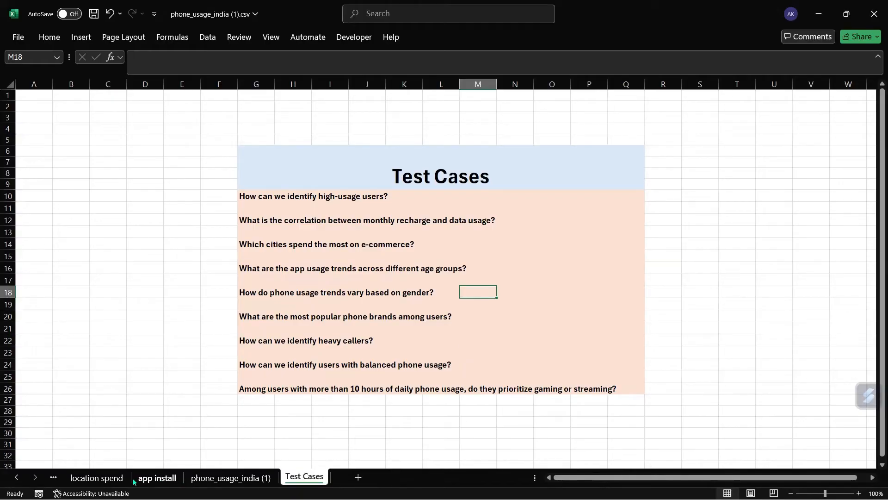
- On the app install sheet, move the chart below the pivot table and replace its value field with Monthly Recharge Cost (INR)
left_click(158, 477)
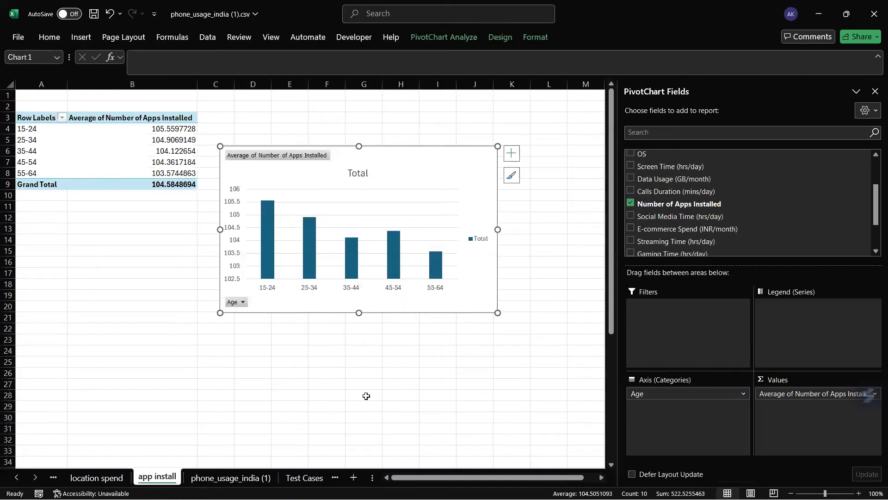
left_click_drag(397, 166, 341, 256)
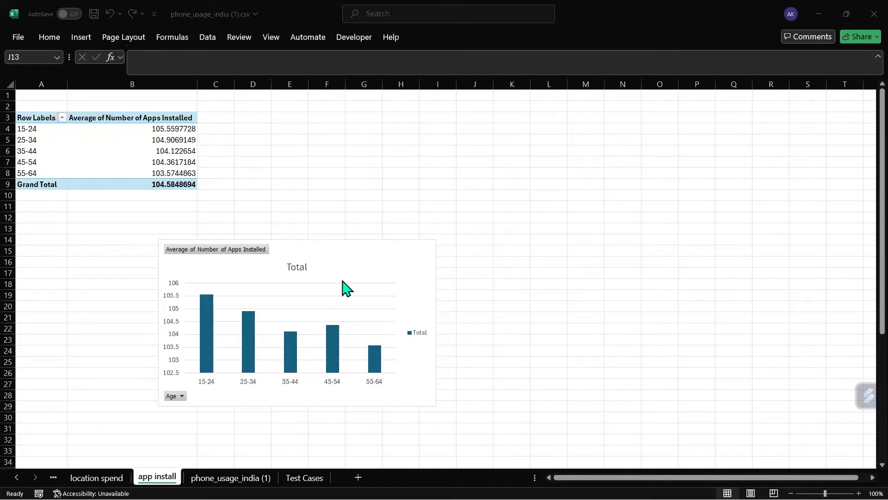
left_click(354, 258)
left_click_drag(355, 258, 352, 240)
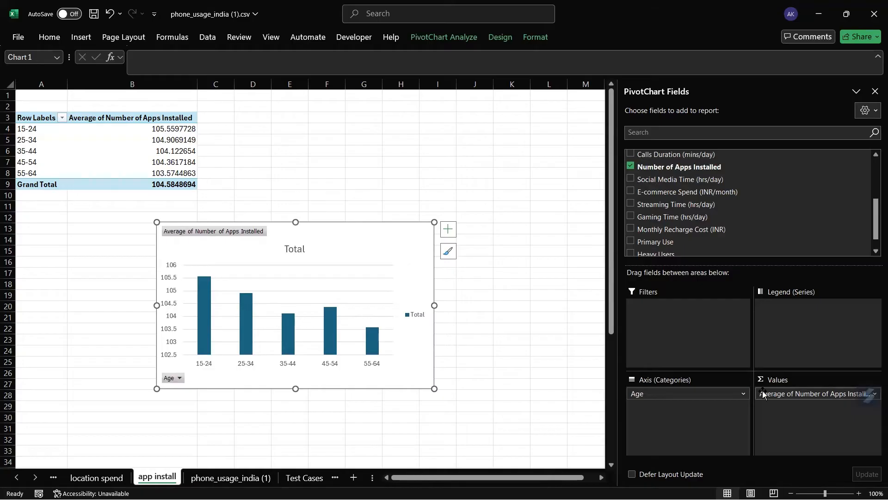
left_click_drag(763, 394, 803, 403)
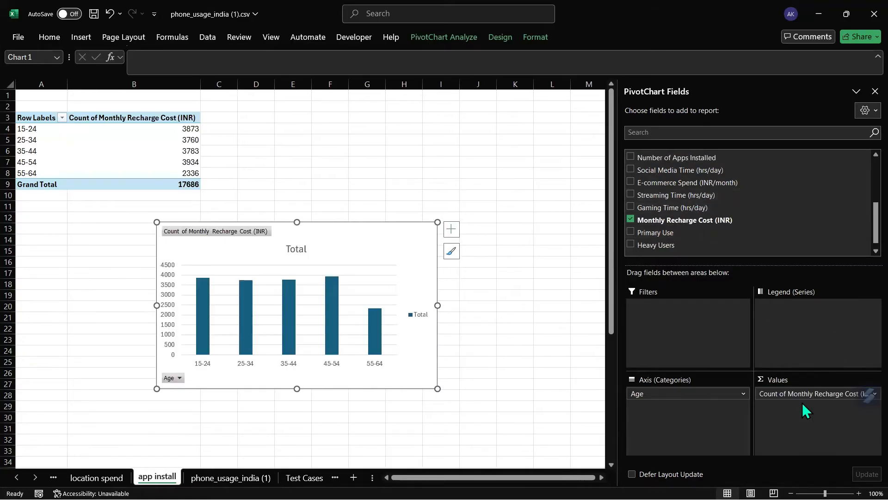
- Summarize the Monthly Recharge Cost (INR) value field by Average in the age-group pivot chart
left_click(798, 395)
left_click(787, 380)
left_click(593, 318)
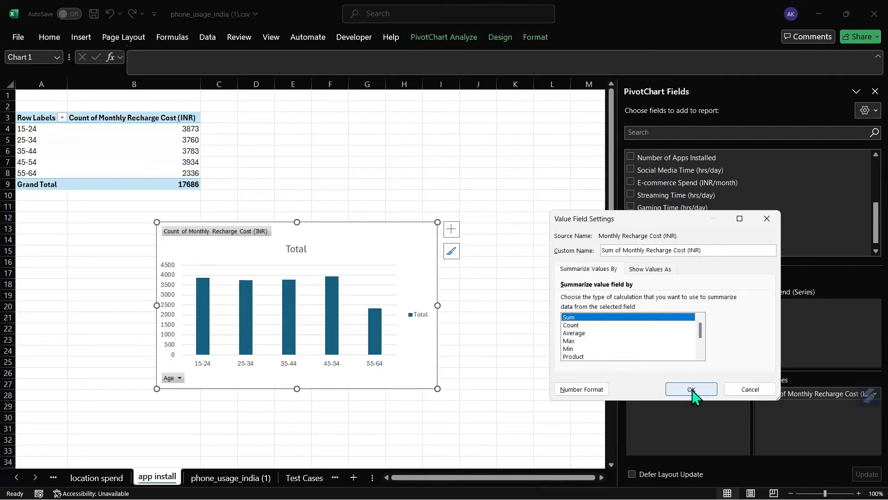
left_click(586, 333)
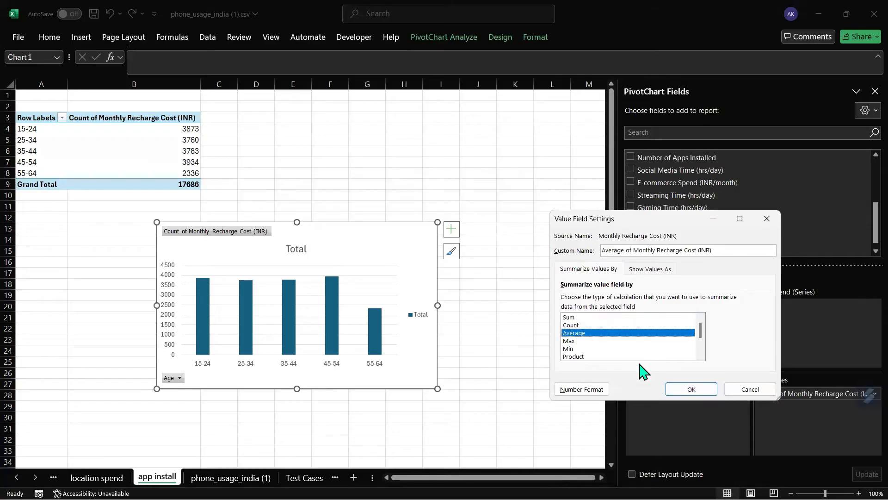
left_click(691, 390)
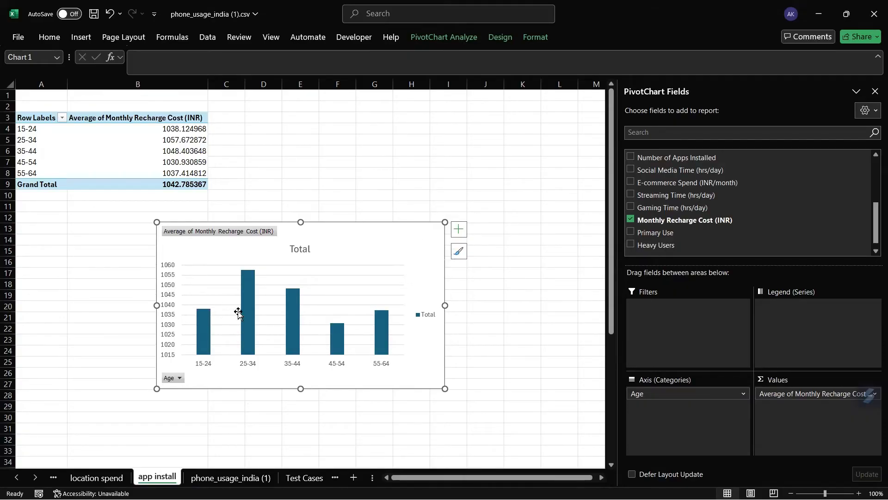
- Sort the age groups in the pivot table by average monthly recharge cost from largest to smallest
mouse_move(248, 328)
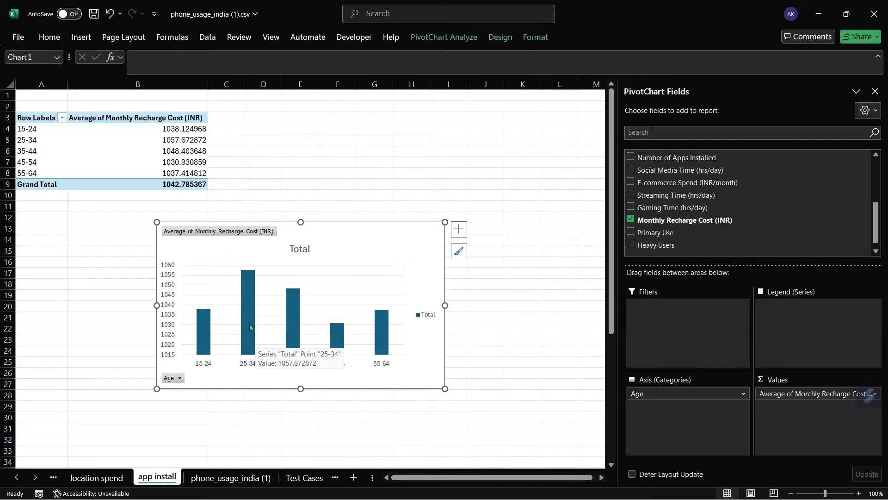
mouse_move(290, 326)
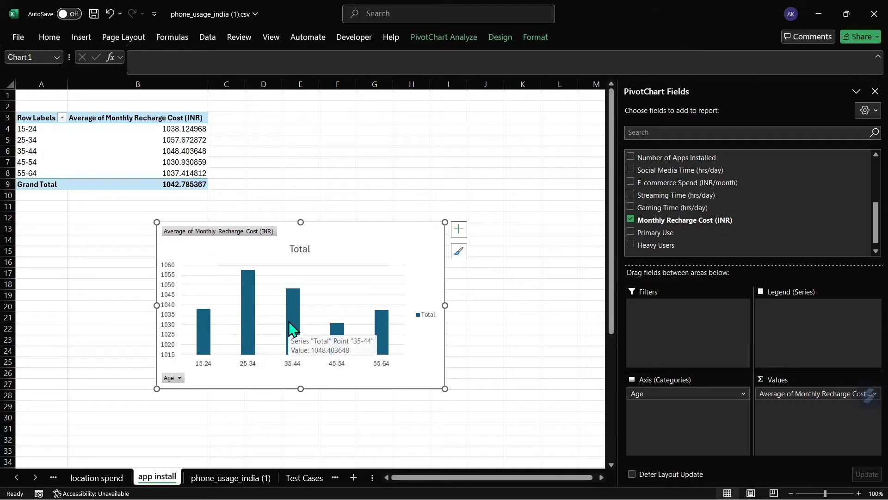
mouse_move(209, 337)
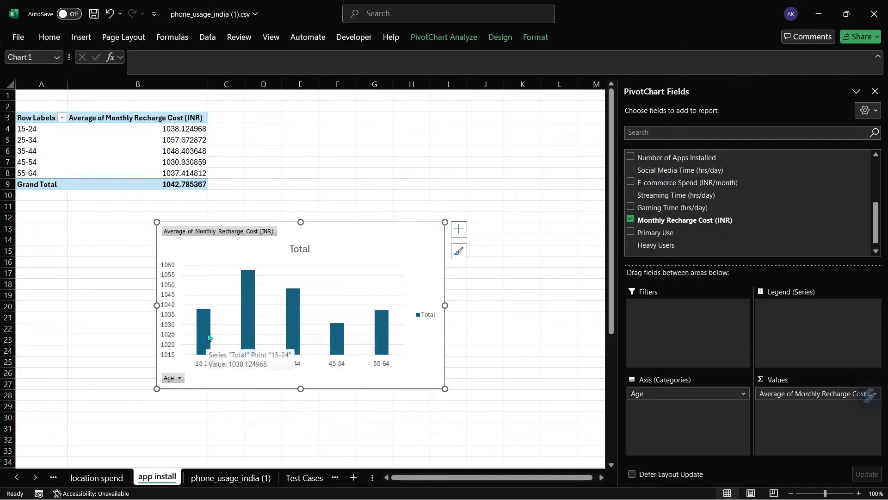
left_click(190, 154)
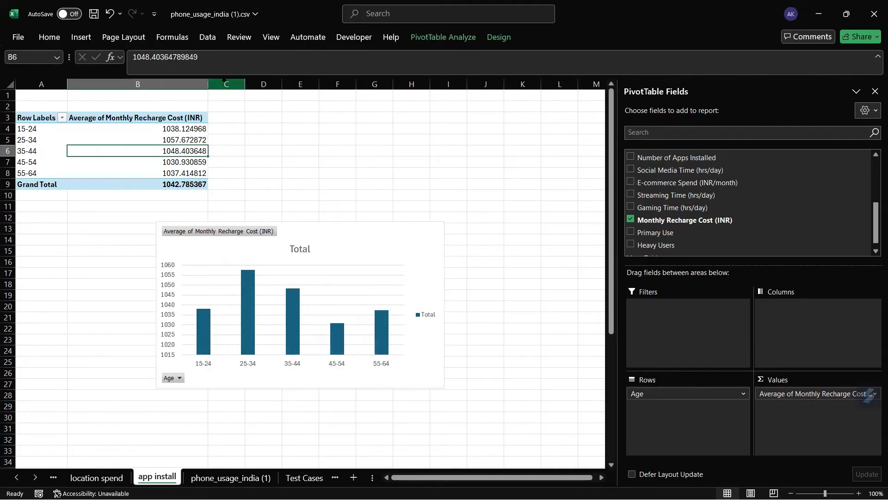
left_click(207, 37)
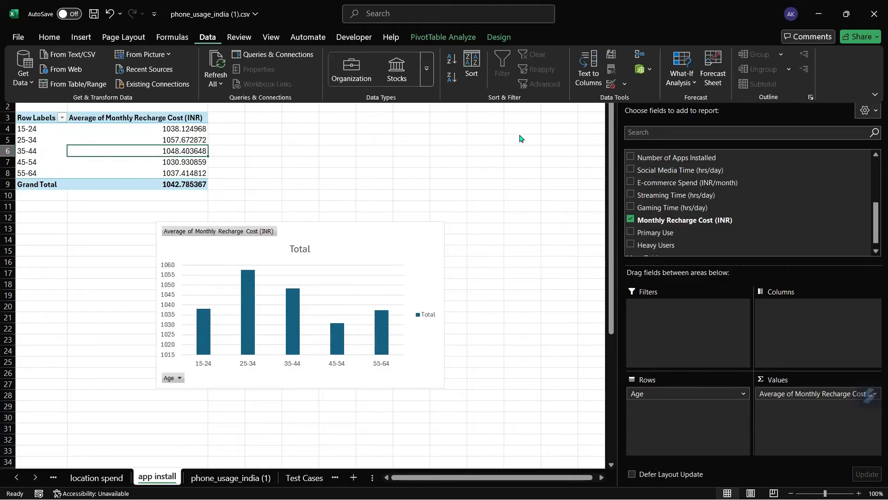
left_click(455, 76)
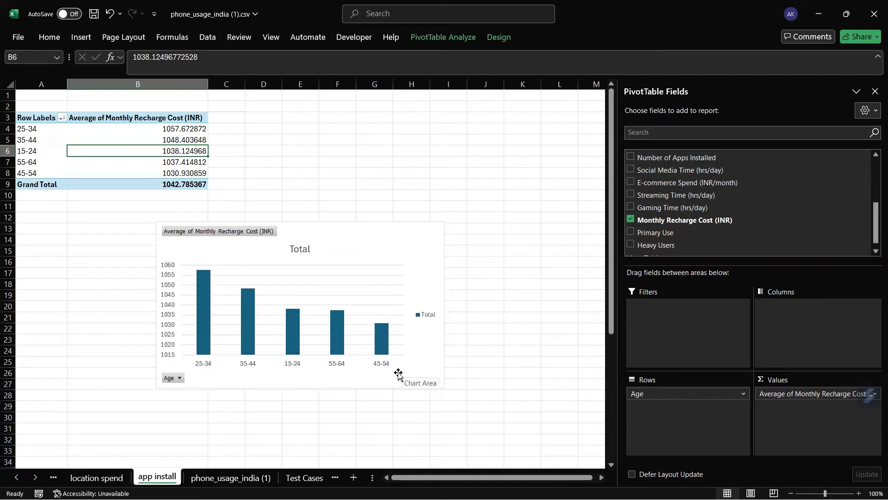
left_click(411, 250)
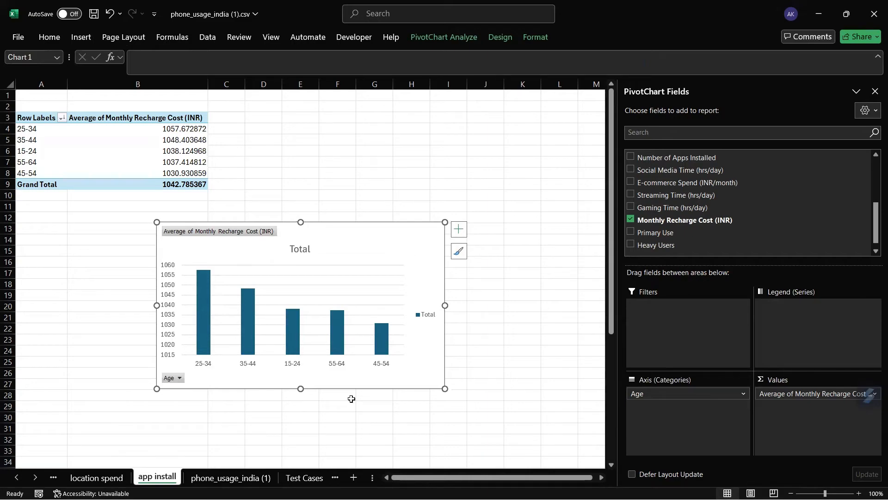
- Create a pivot table on a new worksheet from the phone_usage_india (1) data, with Gender as the row field
left_click(303, 477)
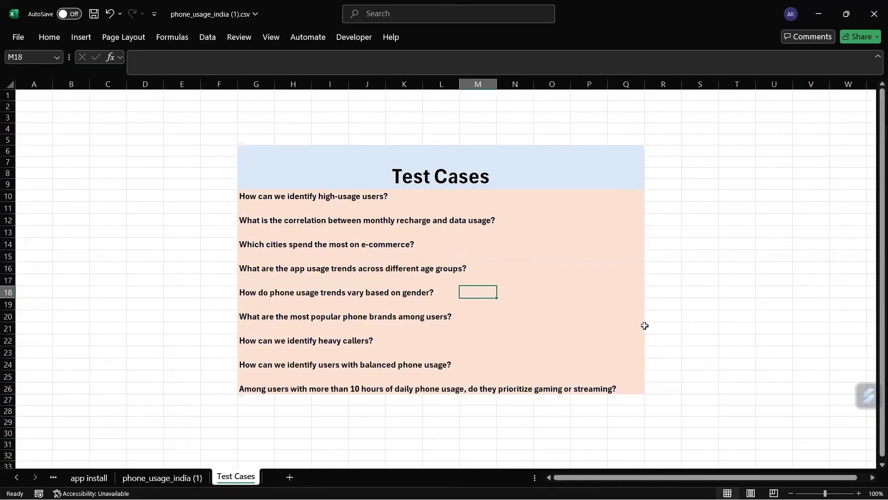
left_click(188, 478)
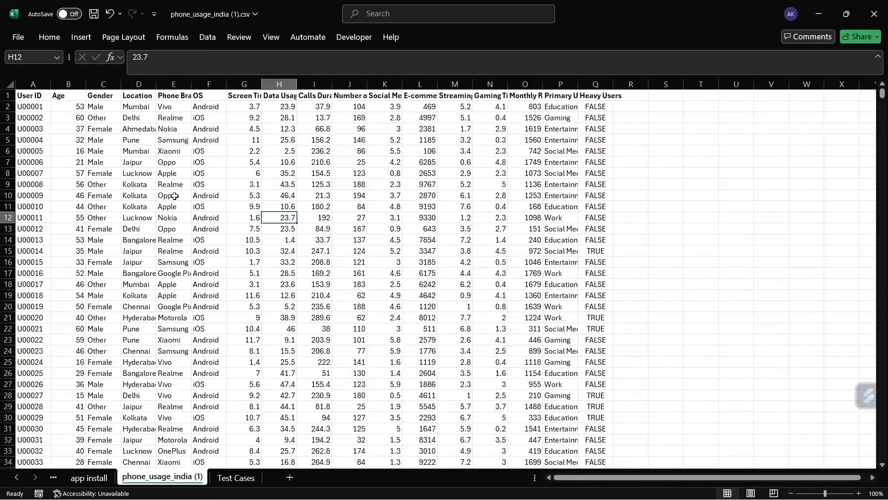
left_click_drag(122, 184, 115, 184)
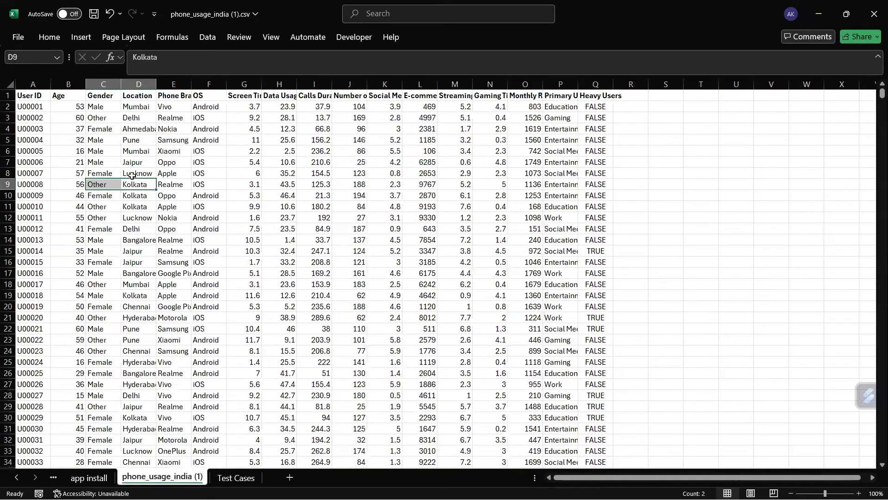
left_click(115, 150)
left_click(81, 37)
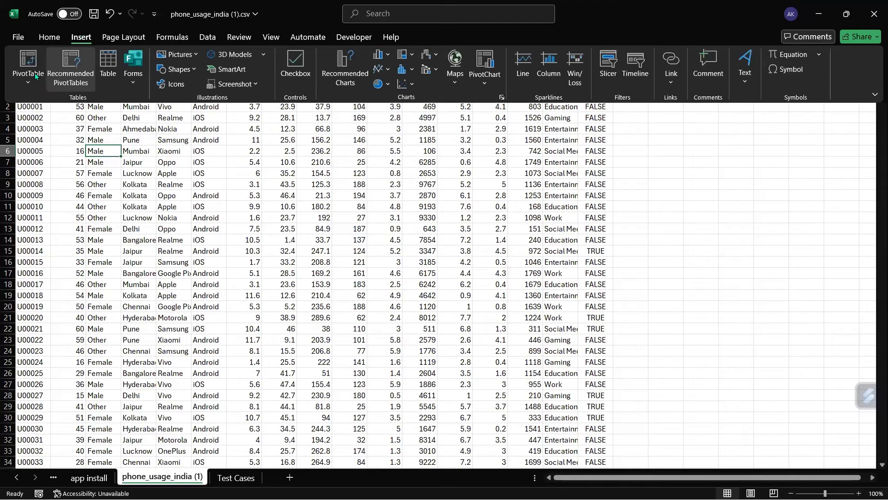
left_click(31, 74)
left_click(68, 102)
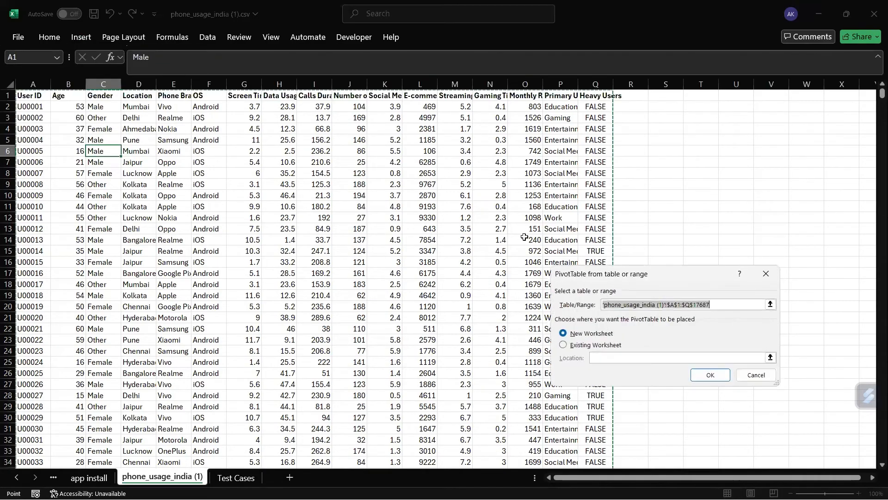
left_click(711, 378)
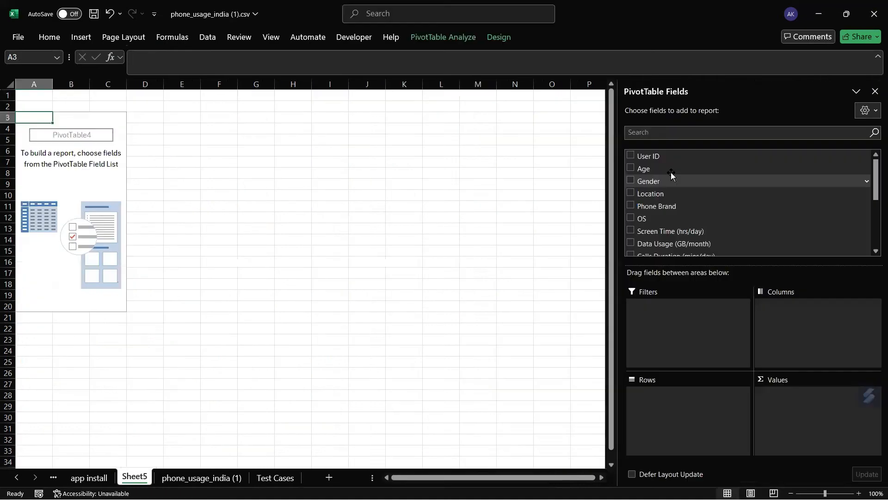
left_click_drag(671, 184, 703, 410)
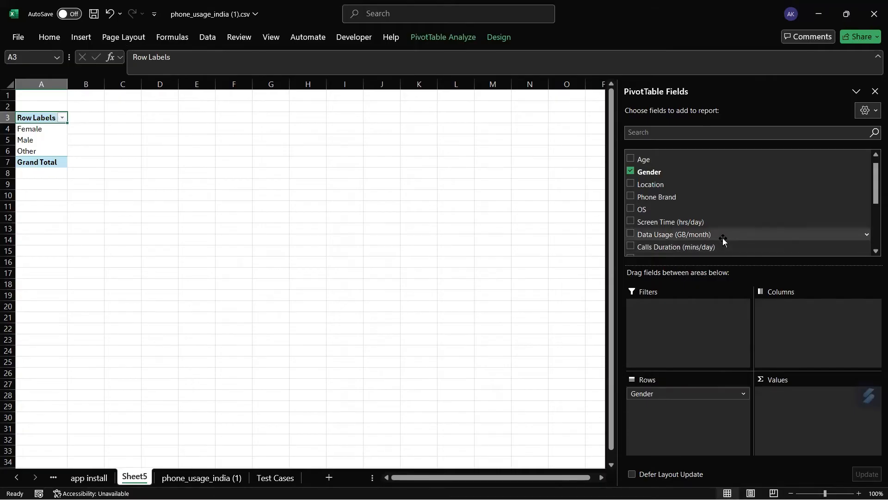
- Recheck the gender question on the Test Cases sheet and add Screen Time (hrs/day) as the gender pivot table's value field
left_click(276, 476)
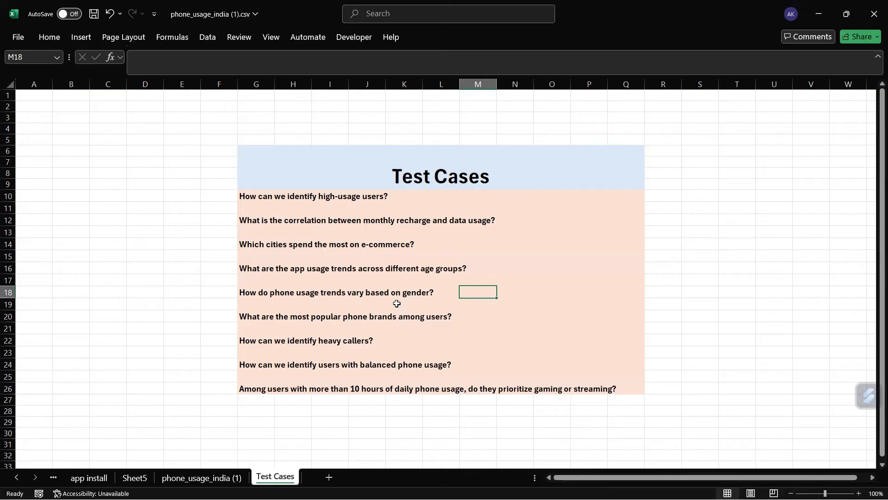
left_click(194, 478)
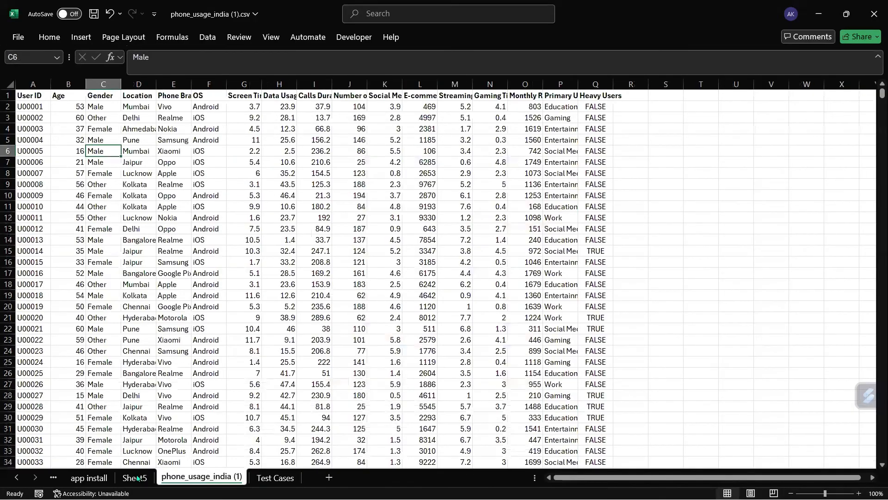
key("ctrl+Page_Up")
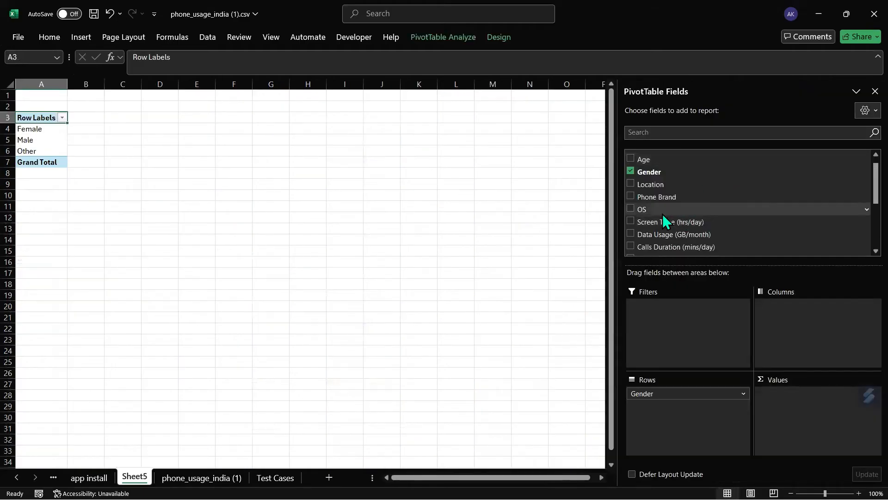
left_click_drag(678, 222, 805, 414)
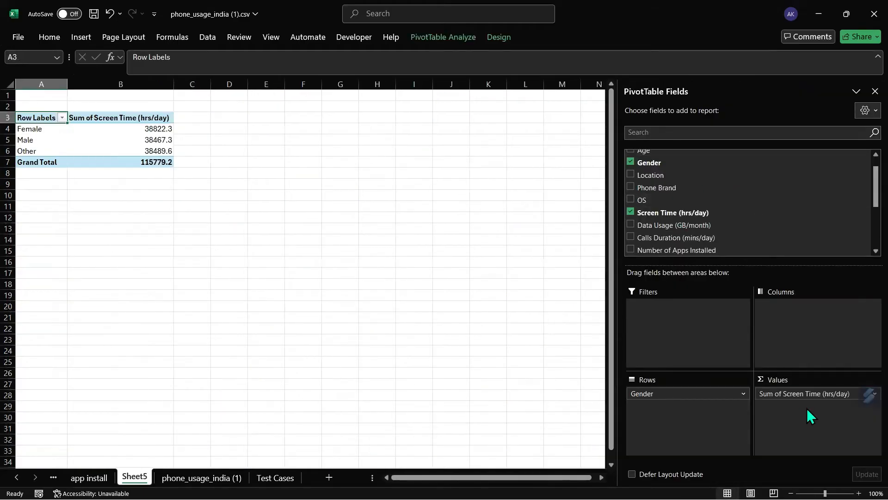
left_click(782, 393)
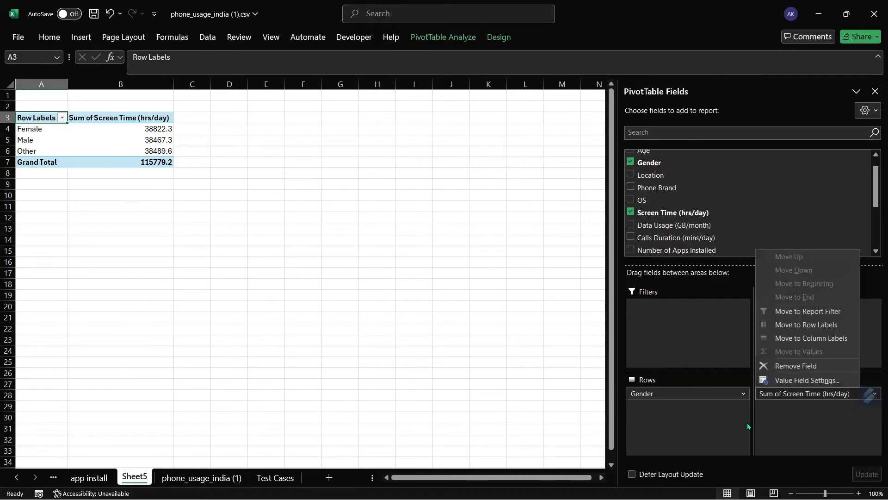
left_click(123, 216)
- Insert a 2-D clustered column PivotChart of screen time by gender, place it below the pivot table and enlarge it slightly
left_click_drag(36, 129, 157, 151)
left_click(81, 37)
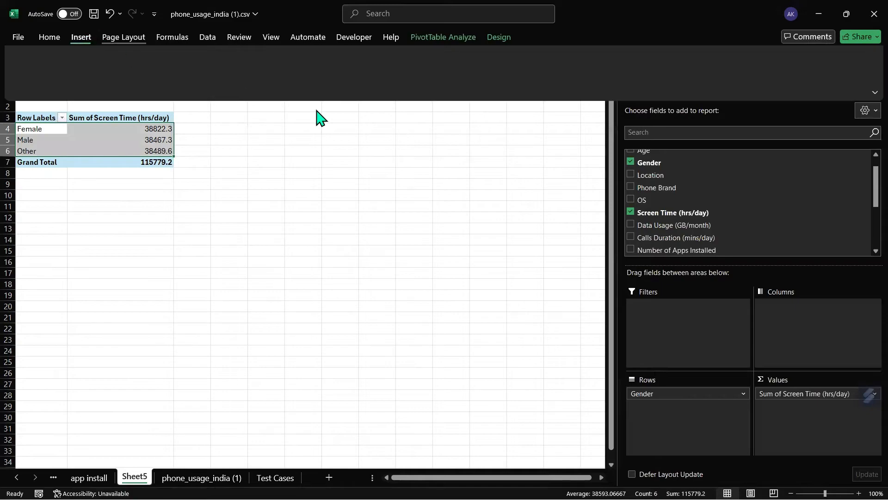
left_click(379, 56)
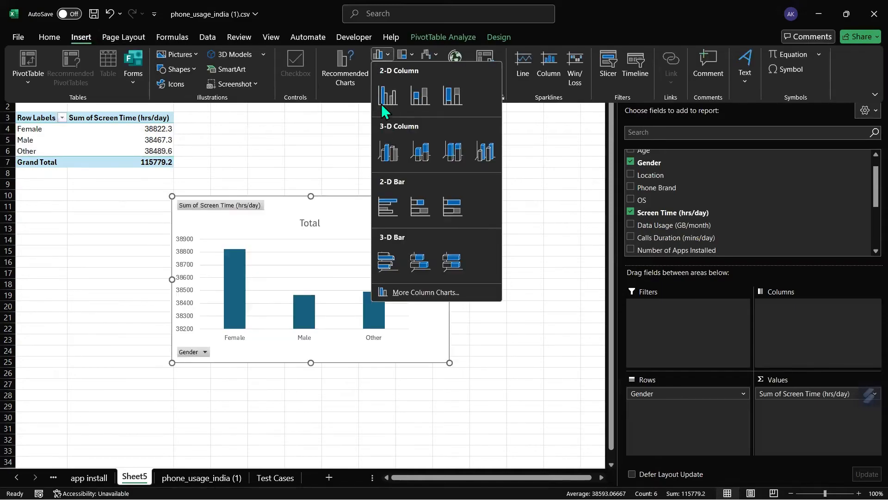
left_click(383, 104)
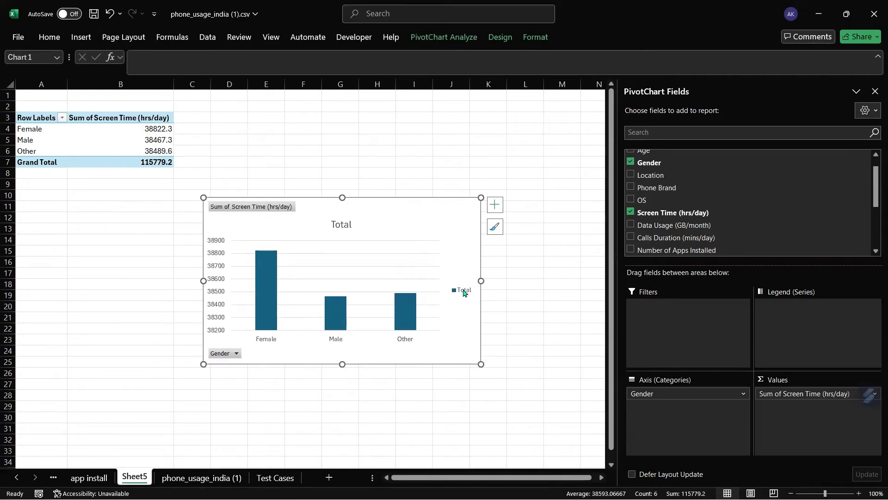
left_click_drag(480, 364, 490, 388)
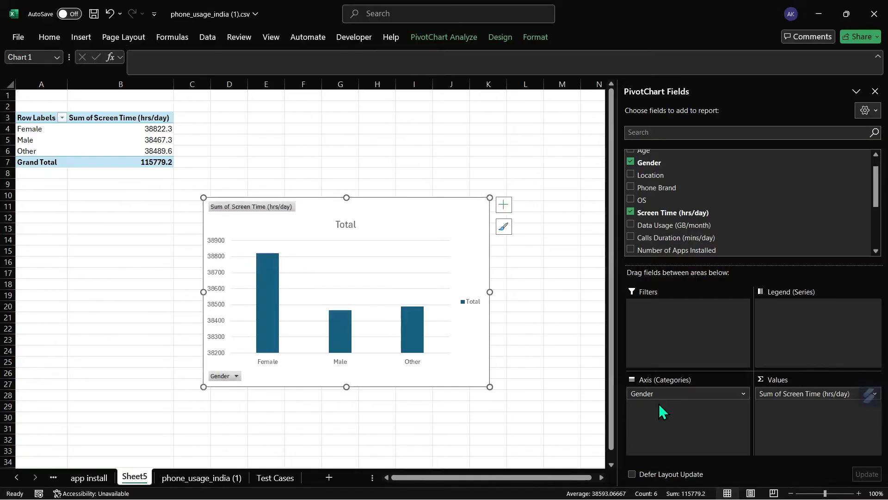
- Summarize the Screen Time (hrs/day) values by Average and move the chart up beside the gender pivot table
left_click(795, 394)
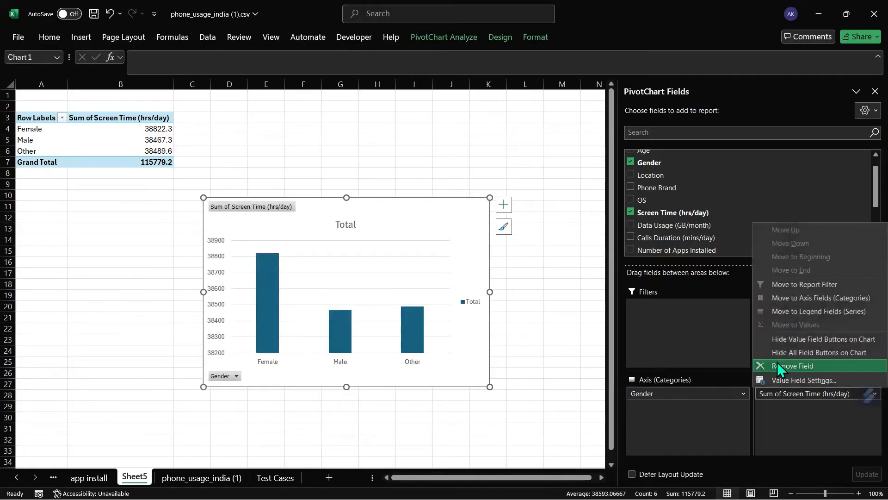
left_click(786, 378)
left_click(593, 333)
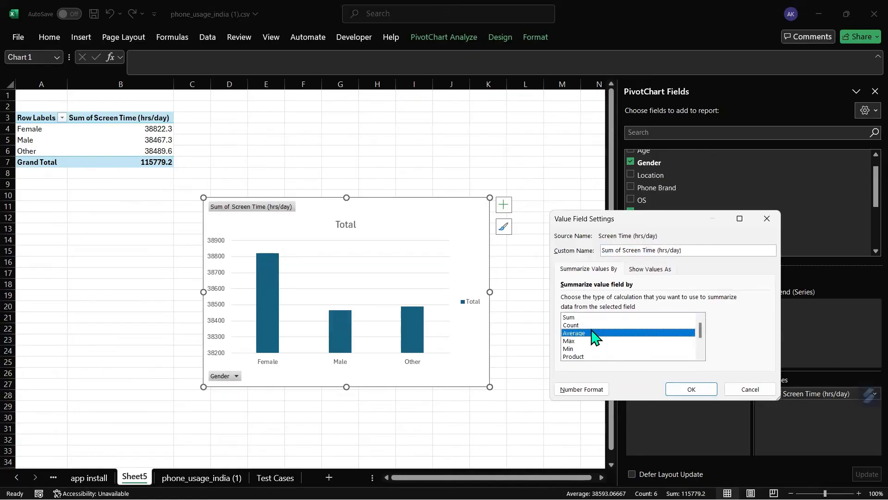
left_click(691, 389)
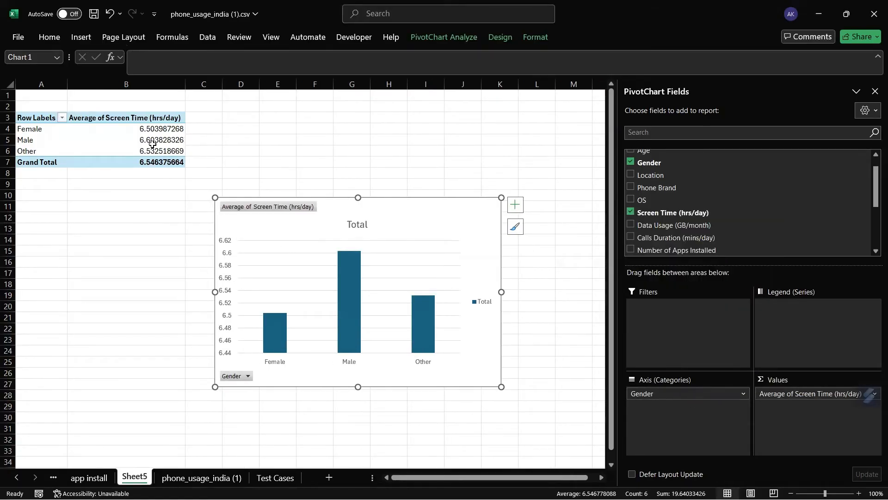
mouse_move(152, 144)
mouse_move(352, 325)
left_click_drag(421, 216, 454, 145)
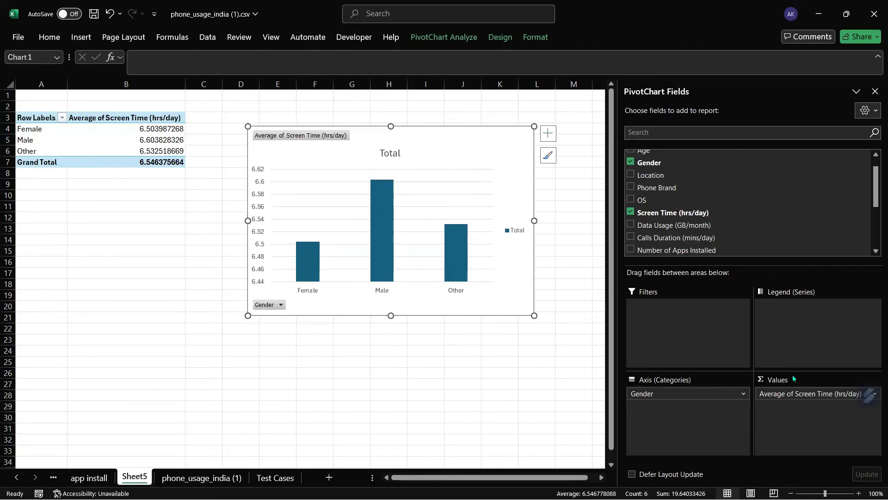
- Replace the gender chart's screen time value field with Calls Duration (mins/day), and replace that with E-commerce Spend (INR/month)
left_click_drag(796, 394, 777, 179)
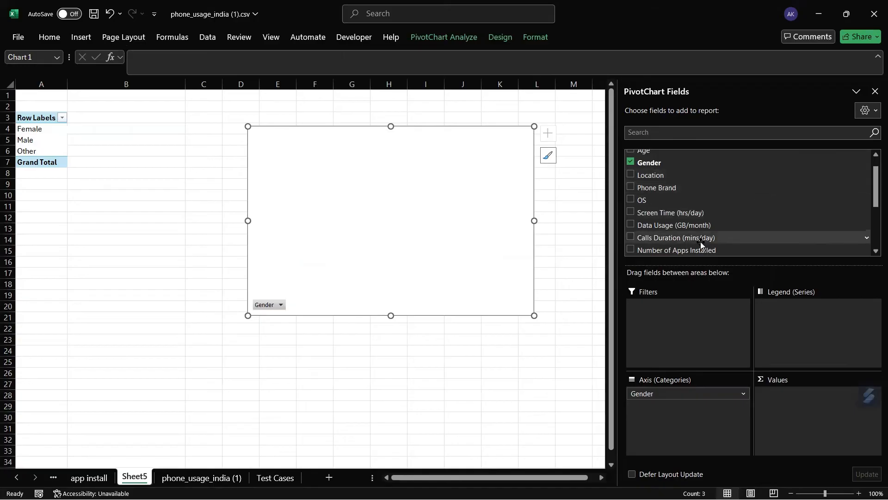
mouse_move(729, 238)
left_mouse_down()
mouse_move(740, 301)
mouse_move(803, 433)
mouse_move(809, 423)
left_mouse_up()
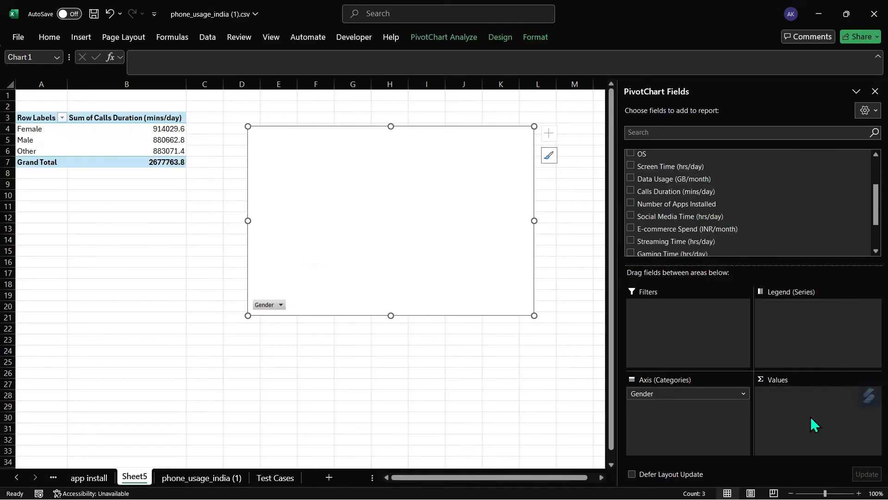
mouse_move(316, 251)
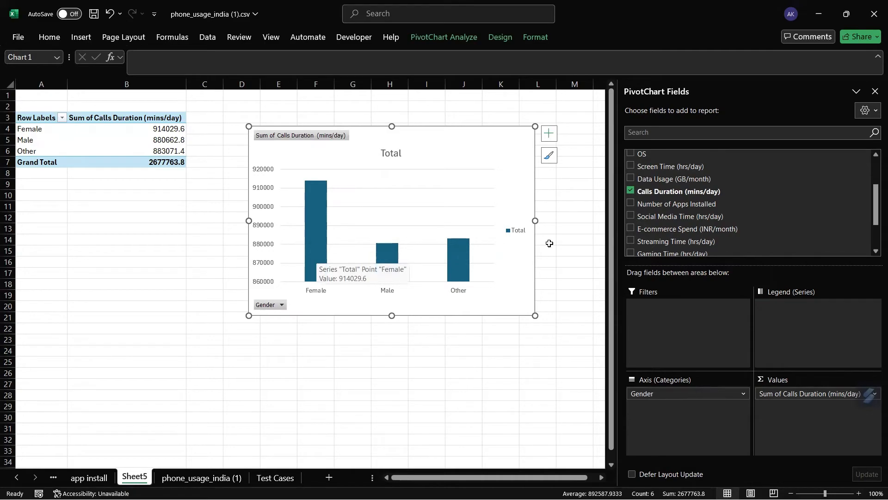
left_click_drag(811, 393, 804, 232)
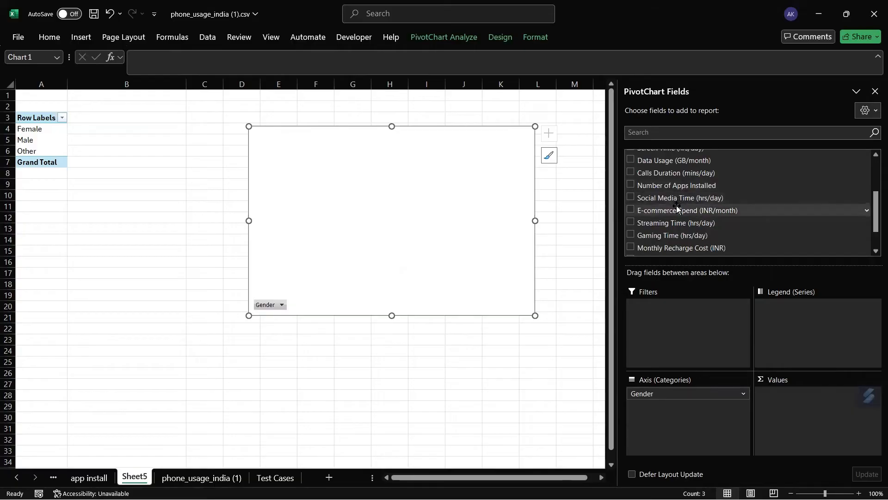
left_click_drag(686, 211, 821, 409)
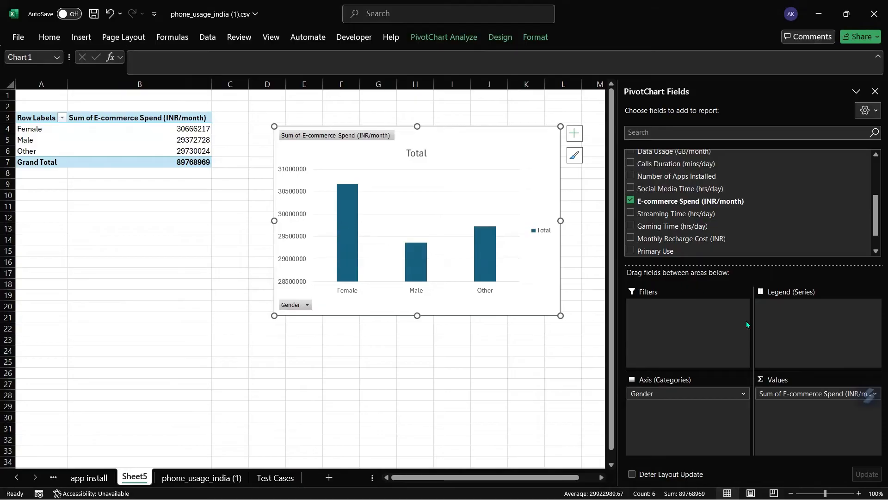
- Summarize the gender chart's E-commerce Spend (INR/month) values by Average
left_click(785, 394)
left_click(765, 383)
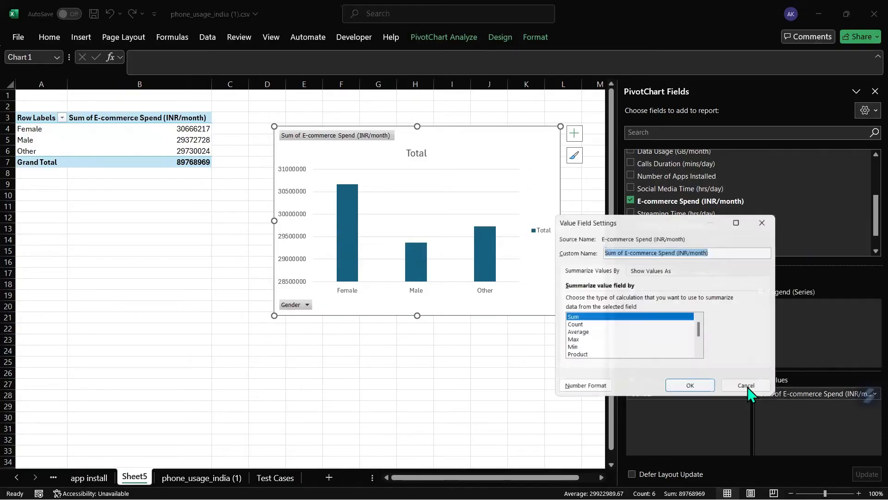
left_click(597, 333)
left_click(692, 392)
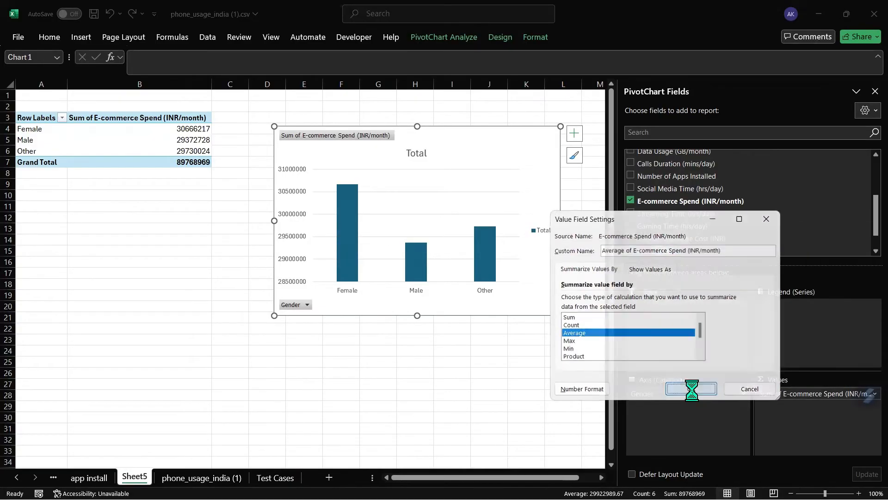
mouse_move(347, 247)
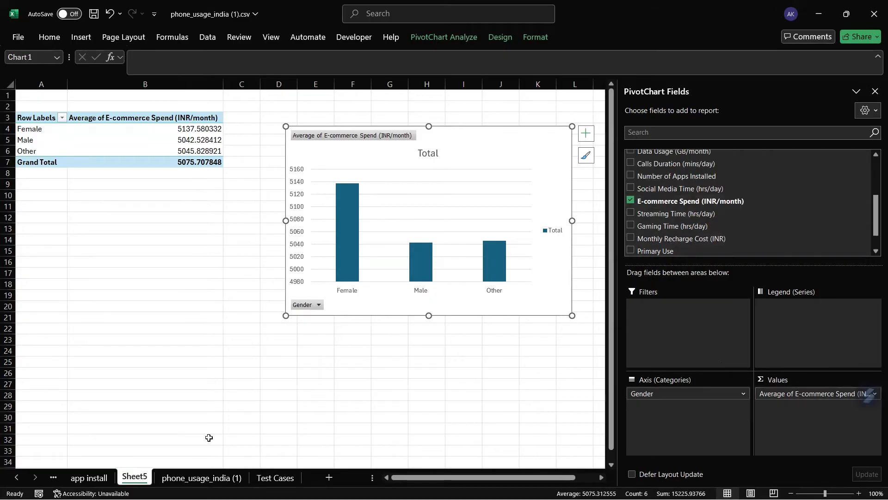
- Read the question about the most popular phone brands on the Test Cases sheet
left_click(206, 479)
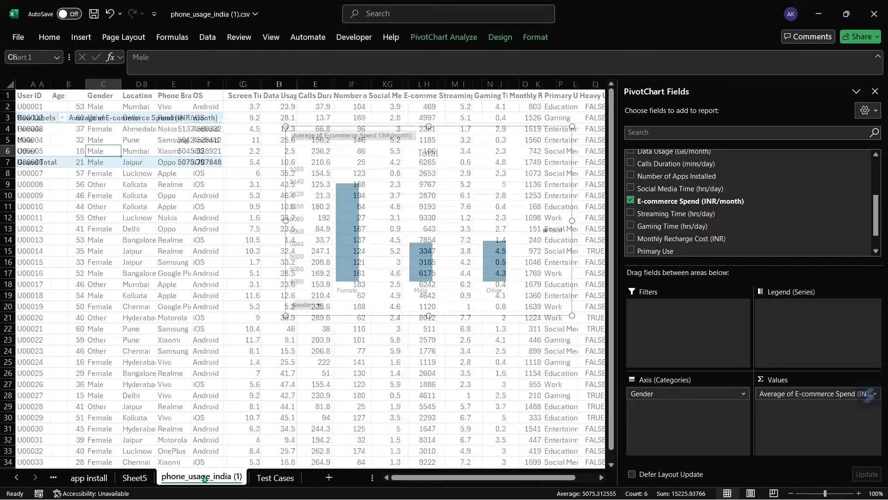
left_click(275, 477)
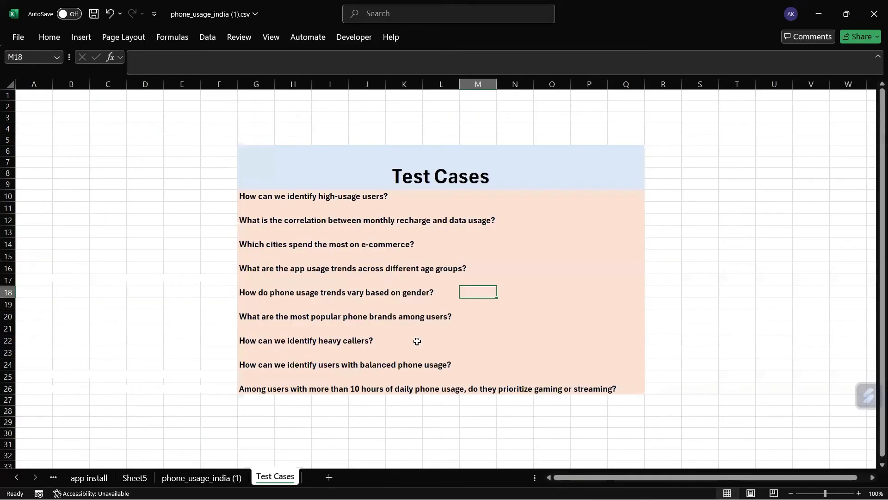
left_click(488, 313)
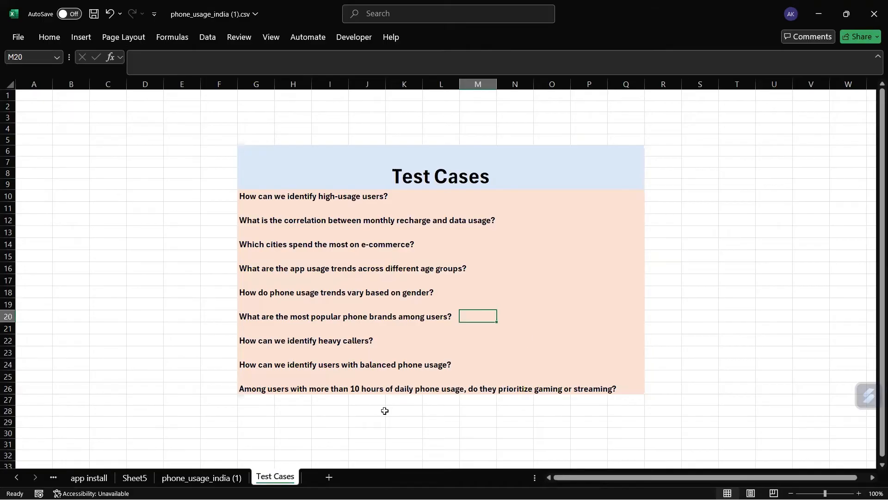
- Create a pivot table from the phone usage data on a new sheet, with Phone Brand as rows and User ID counted as values
left_click(201, 477)
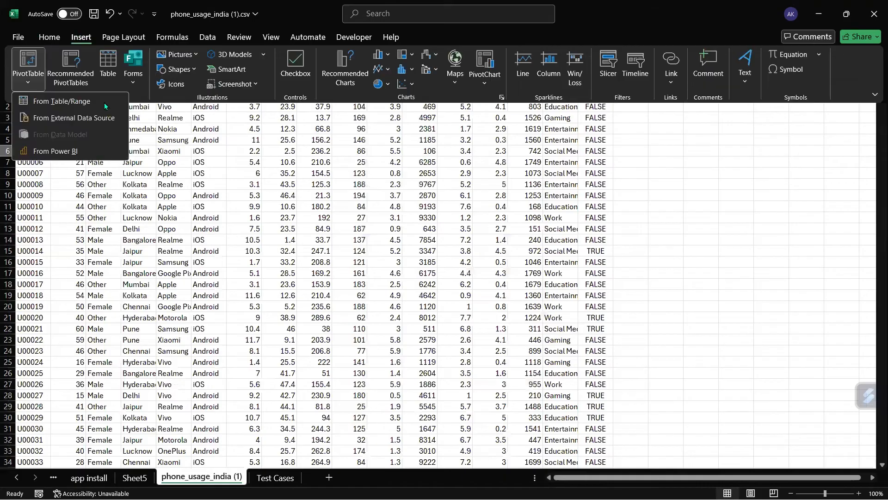
left_click(106, 102)
left_click(708, 373)
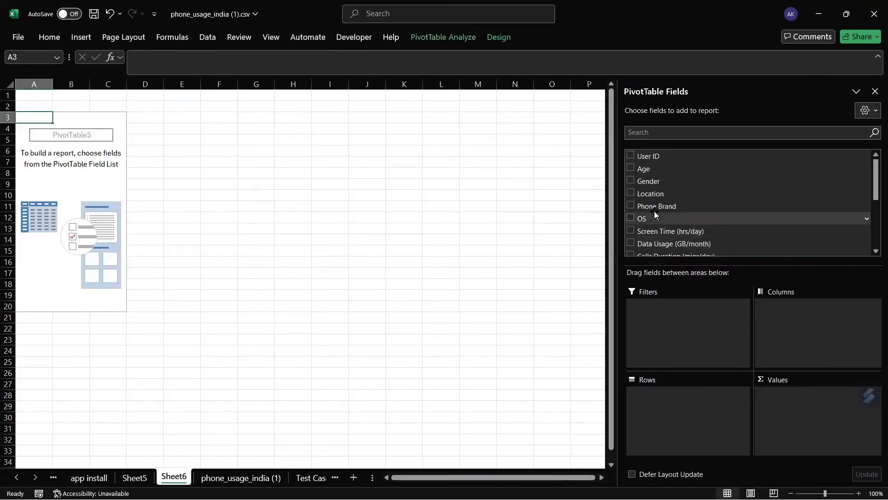
left_click_drag(654, 210, 679, 408)
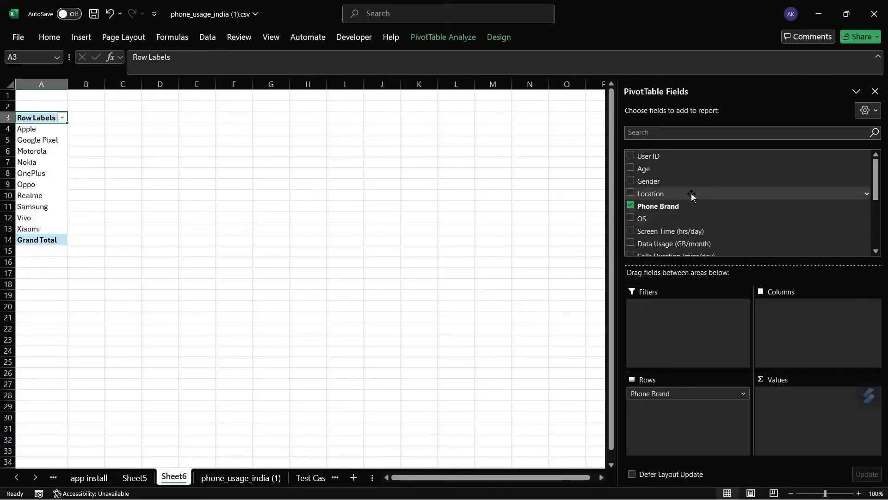
left_click_drag(689, 155, 814, 403)
- Sort the phone brand pivot table by Count of User ID from largest to smallest
left_click(81, 37)
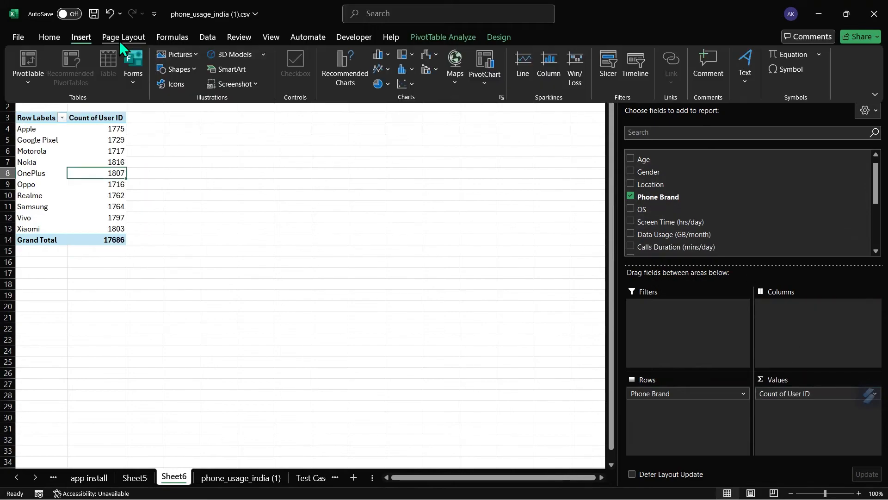
left_click(123, 37)
left_click(170, 41)
left_click(207, 37)
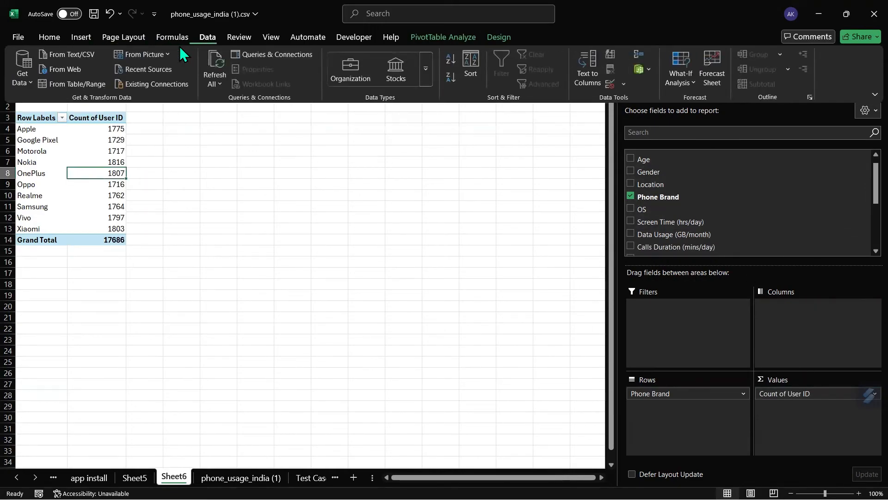
left_click(452, 77)
left_click(280, 263)
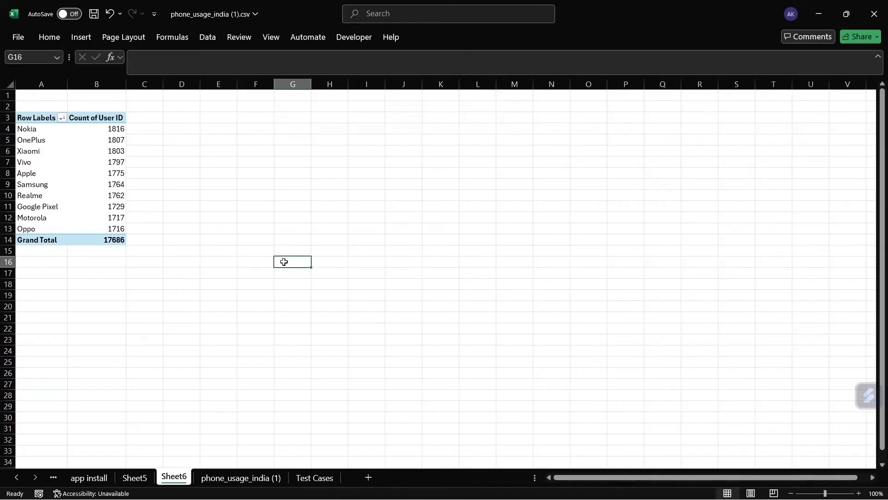
- Insert a 2-D clustered bar PivotChart of the user count for each phone brand
mouse_move(112, 151)
left_click_drag(23, 129, 88, 229)
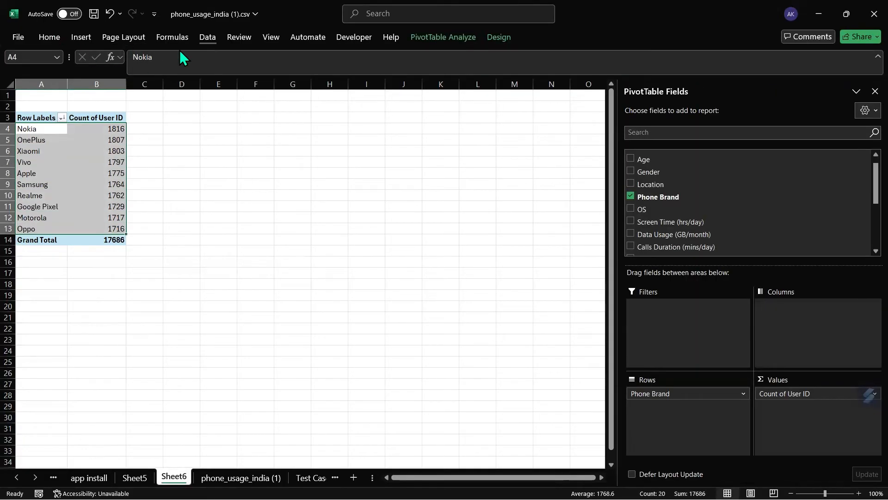
left_click(81, 38)
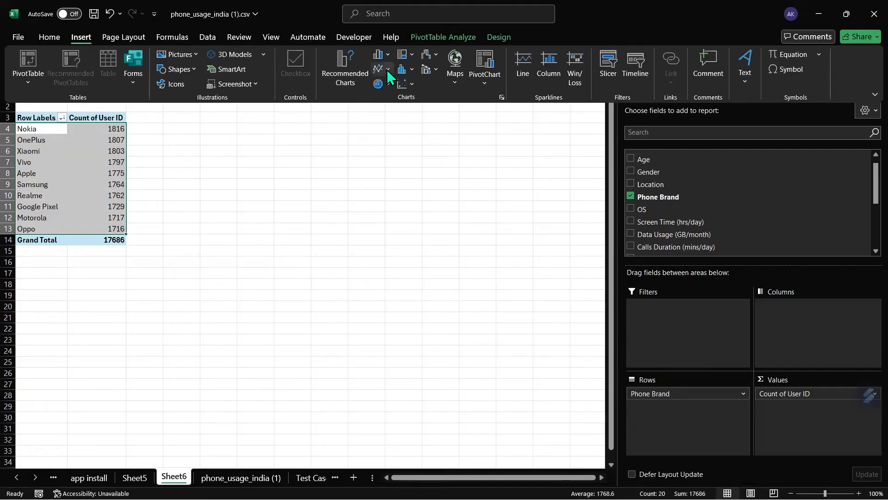
left_click(384, 69)
left_click(346, 120)
left_click(386, 56)
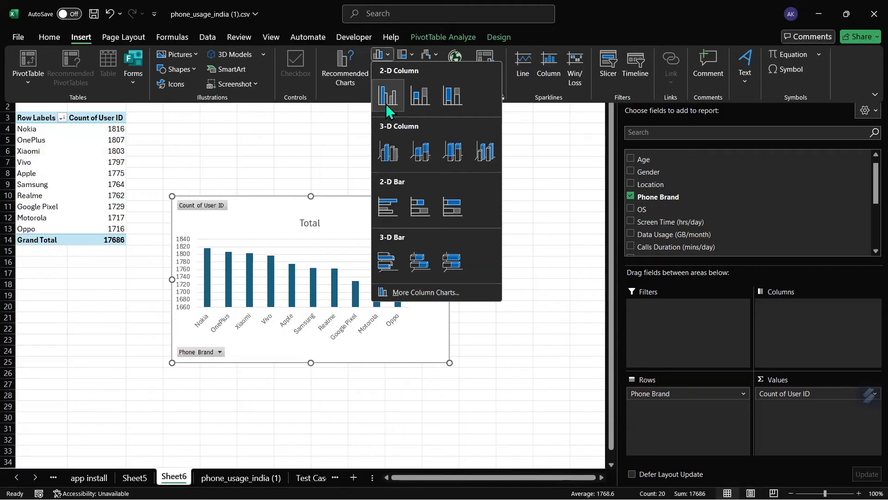
left_click(384, 210)
- Move the phone brand chart up beside its pivot table and enlarge it to fill the space next to the table
left_click_drag(417, 224, 406, 162)
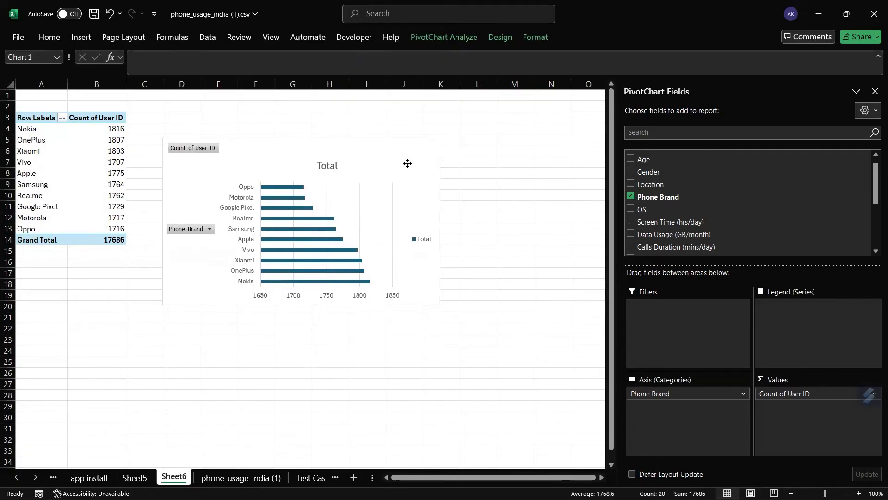
left_click_drag(441, 303, 588, 364)
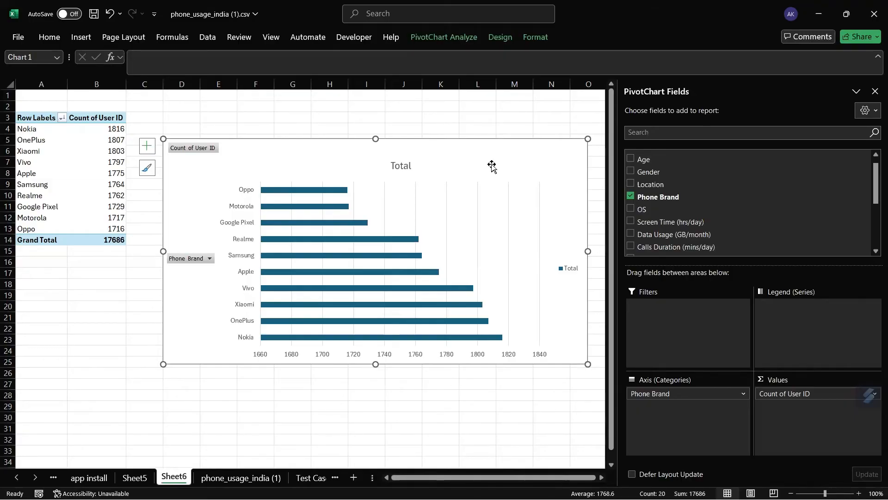
left_click_drag(491, 154, 486, 122)
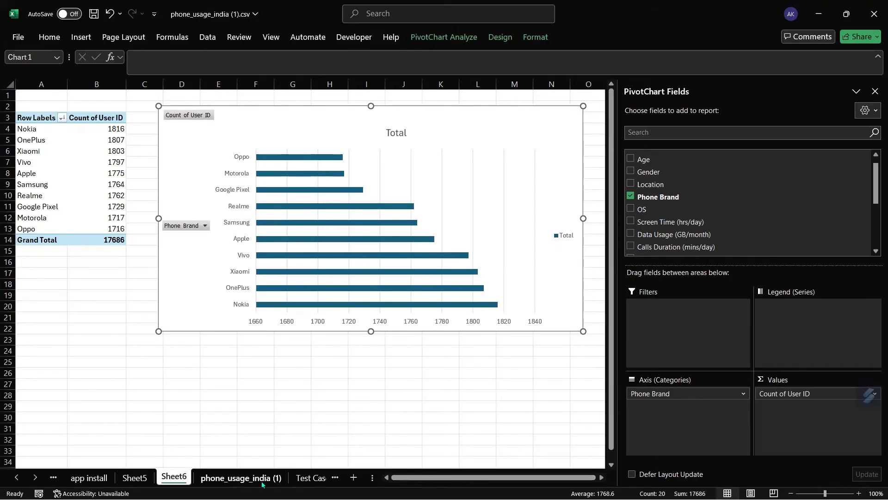
- Check the heavy callers question on the Test Cases sheet and enter the header "heavy callers" in R1 of the phone_usage_india (1) sheet
left_click(309, 477)
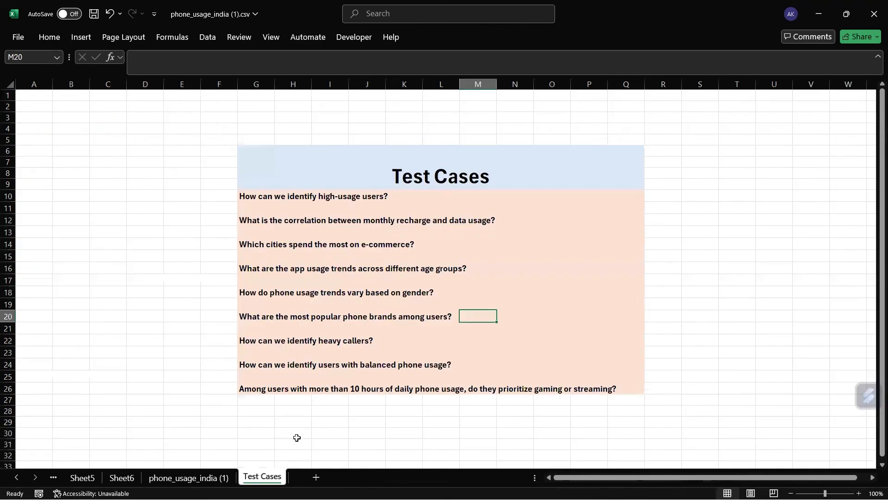
left_click(462, 343)
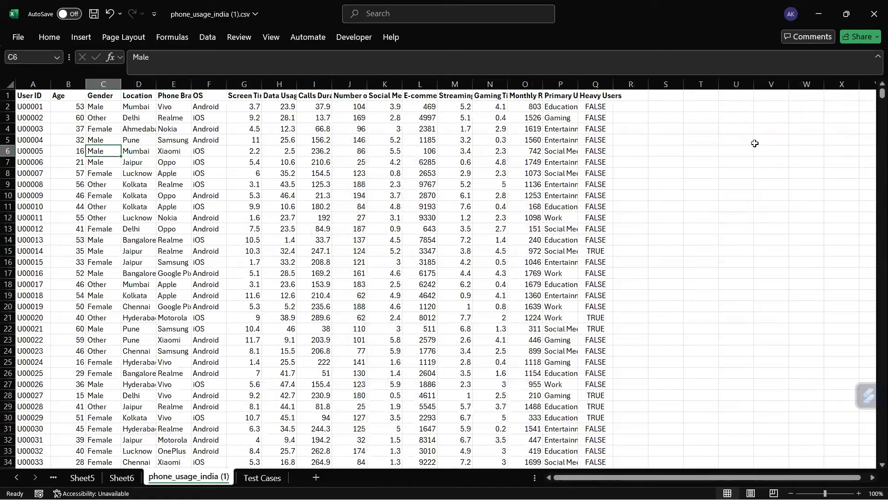
key("ctrl+Up")
key("ctrl+Right")
key("Right")
type("hwav")
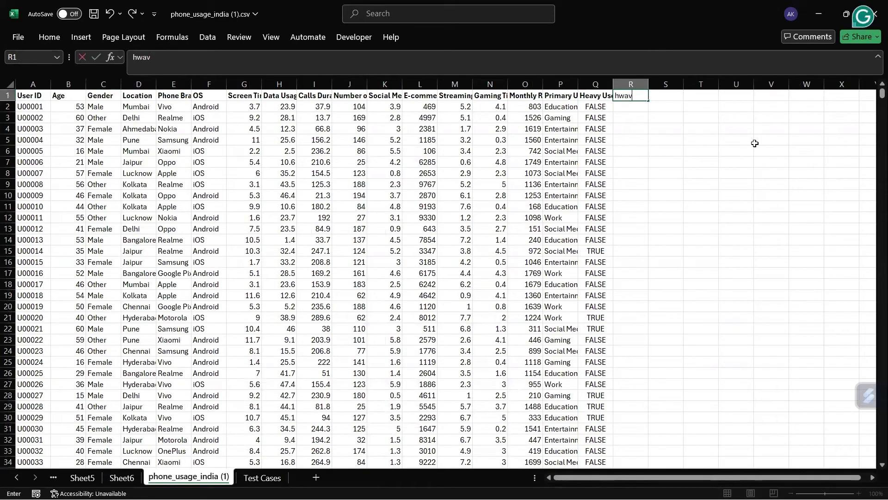
key("BackSpace")
key("BackSpace")
key("BackSpace")
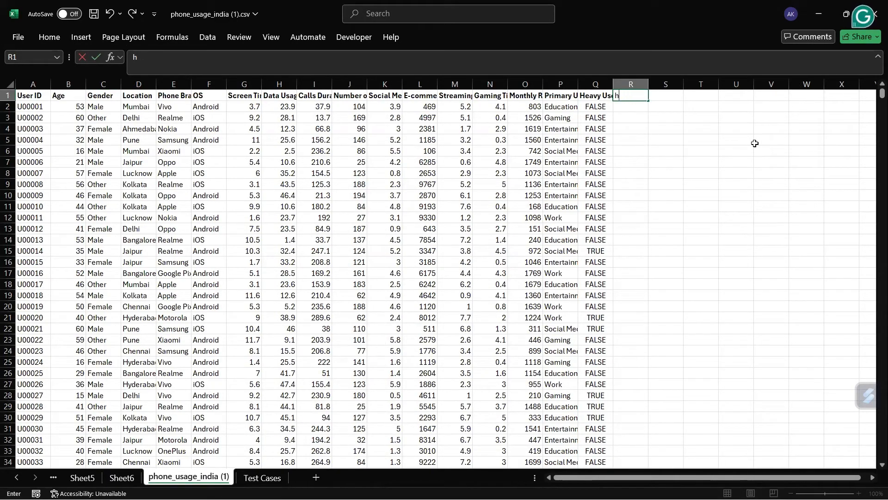
type("eavy caller")
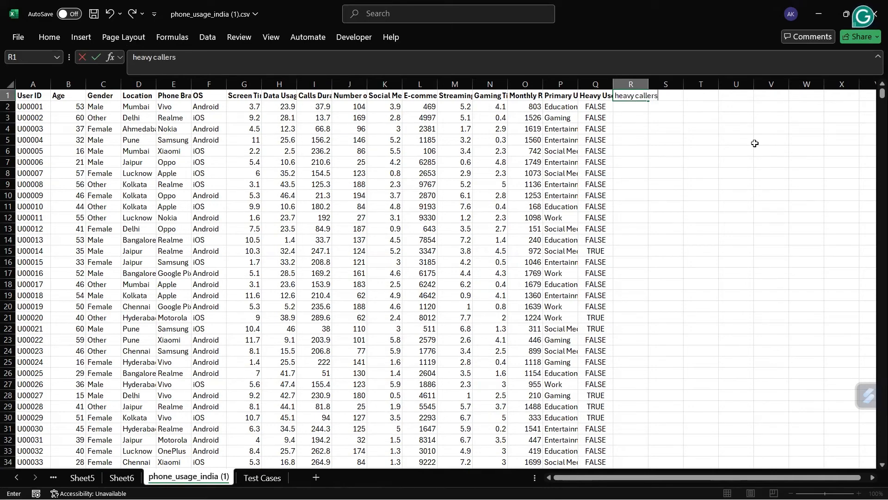
type("s")
left_click(634, 107)
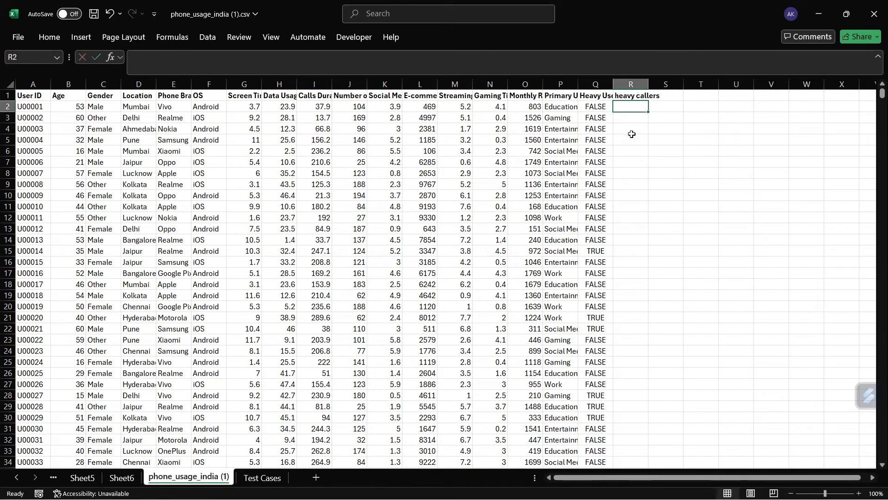
- Review the Heavy Users formula in Q2 and the header and first value of the Calls Duration (mins/day) column
left_click(591, 98)
left_click(601, 108)
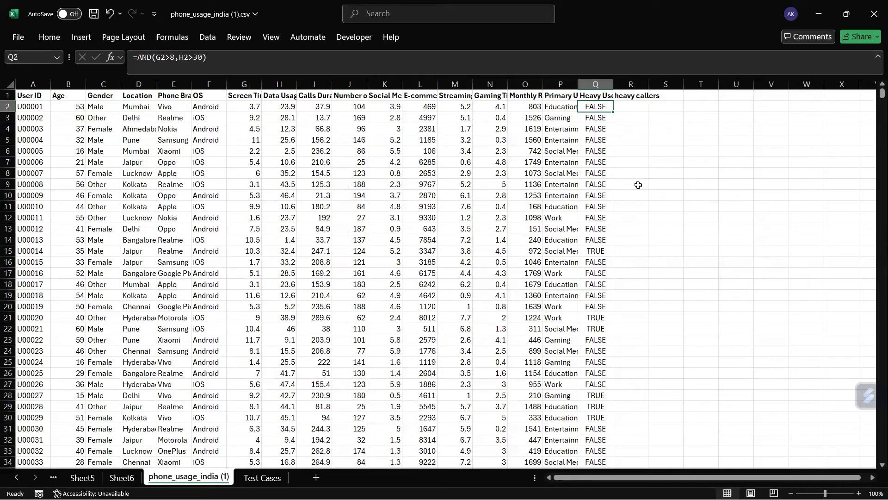
left_click(628, 106)
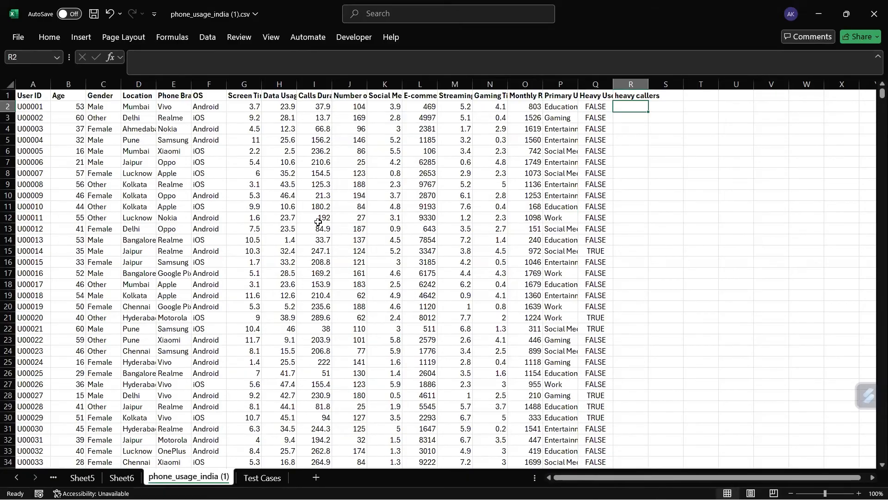
scroll(314, 225, "left", 3)
left_click(319, 108)
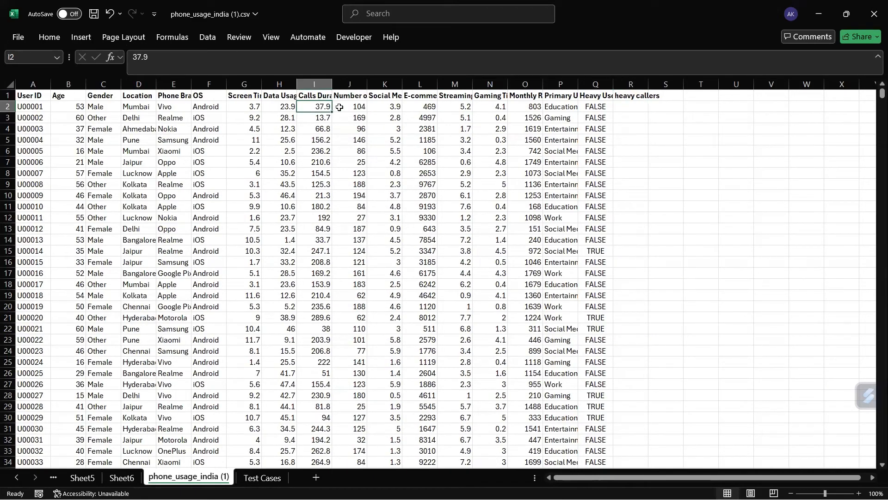
left_click(320, 97)
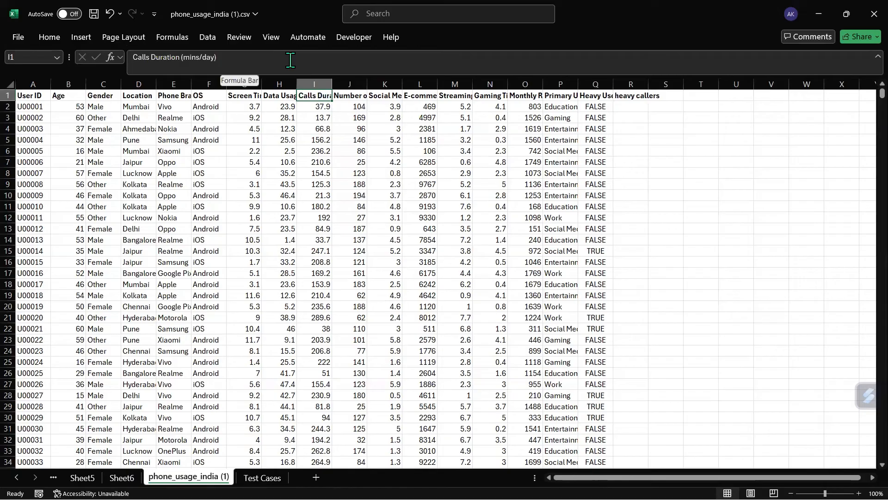
- Enter the formula =I2>180 in R2 to flag users whose daily call duration exceeds 180 minutes
left_click(632, 106)
type("=")
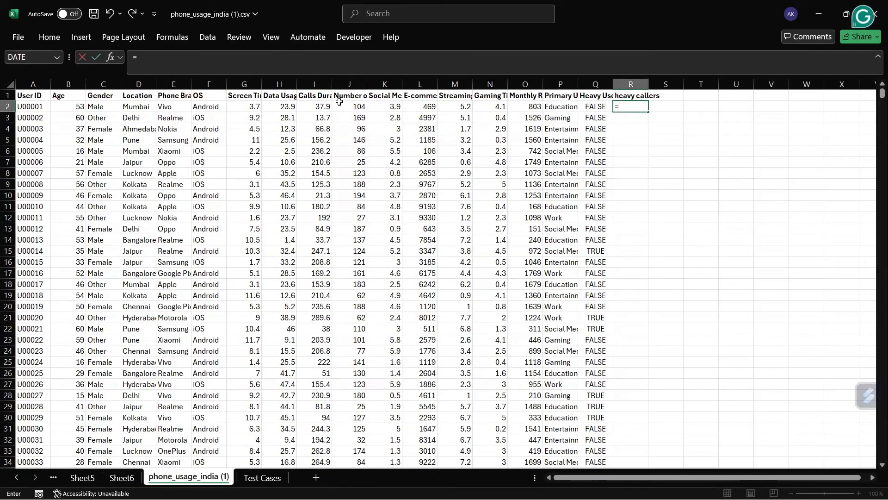
left_click(324, 102)
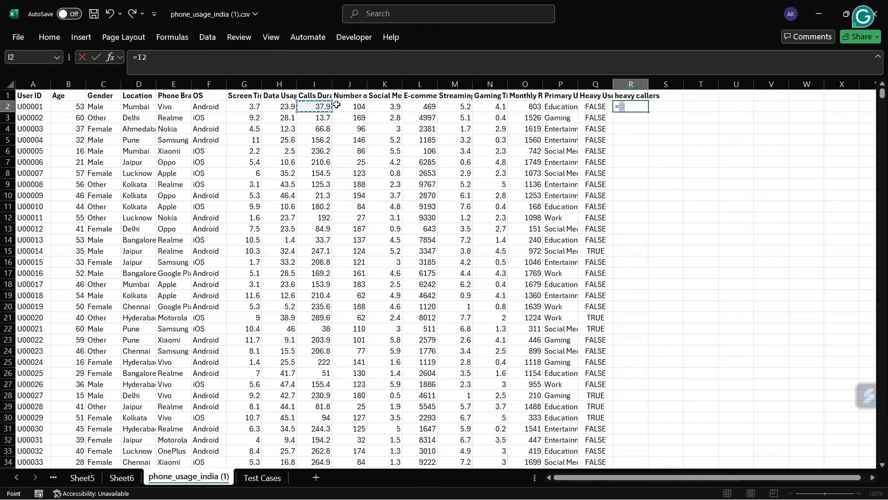
type(">")
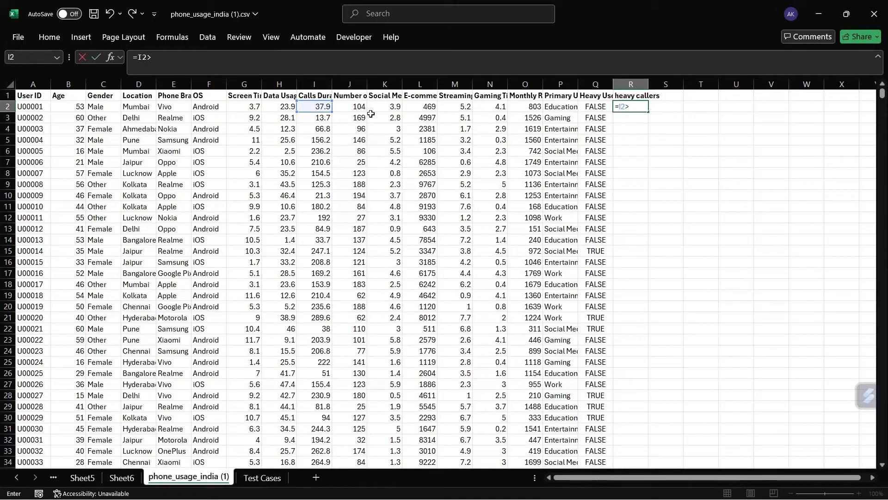
type("180")
key("Return")
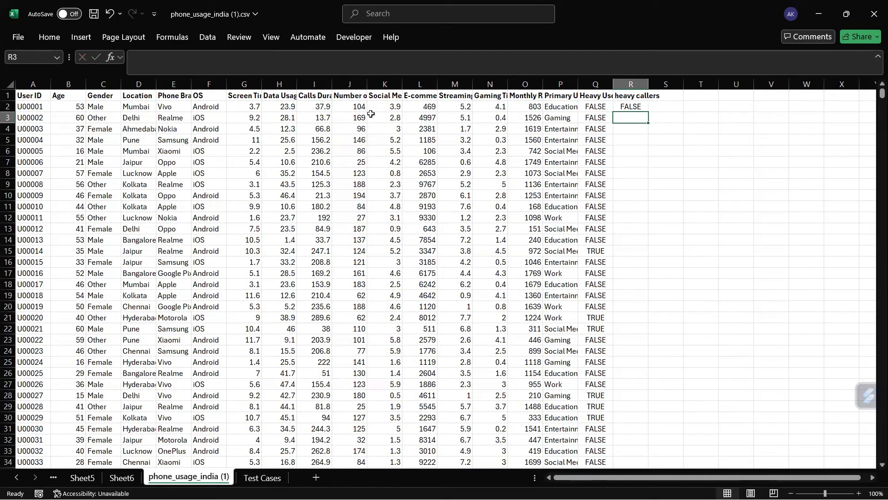
- Fill the R2 formula down the heavy callers column for all data rows and highlight row 6 from S to F to check its result
left_click(622, 107)
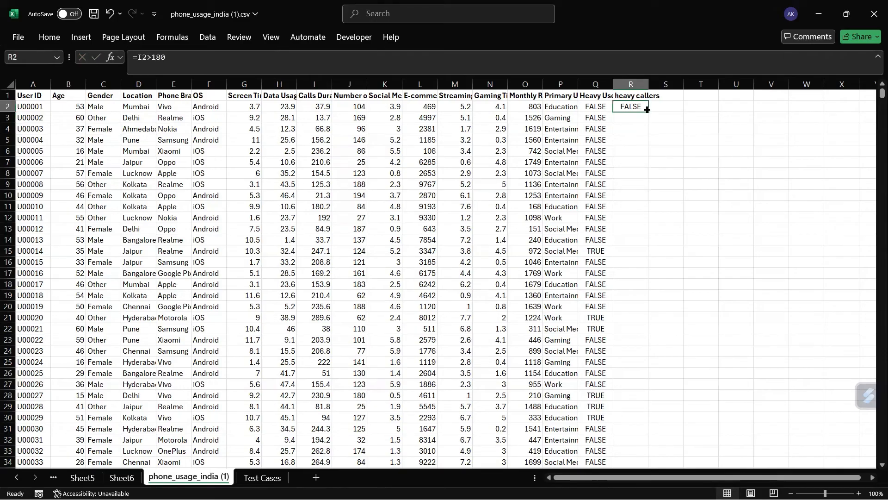
double_click(648, 112)
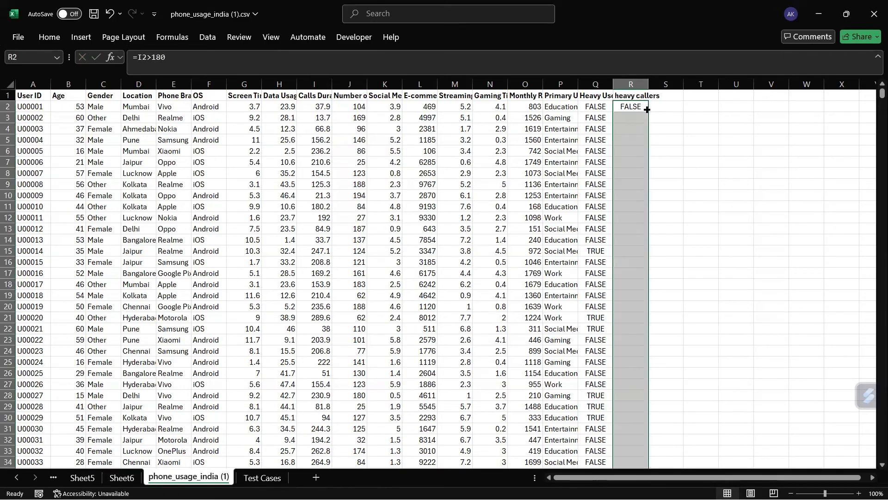
left_click(636, 149)
left_click_drag(671, 152, 218, 151)
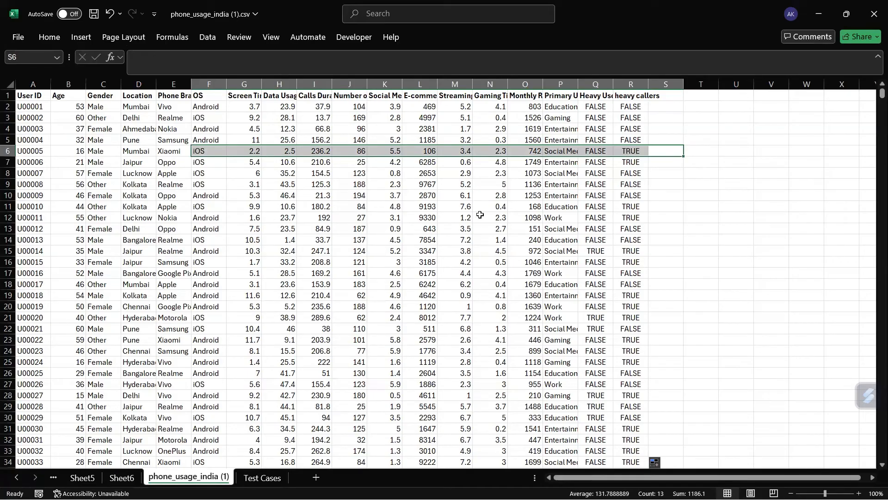
- Compare the call duration in I7 with the heavy callers flags in the first rows of the data
left_click(325, 162)
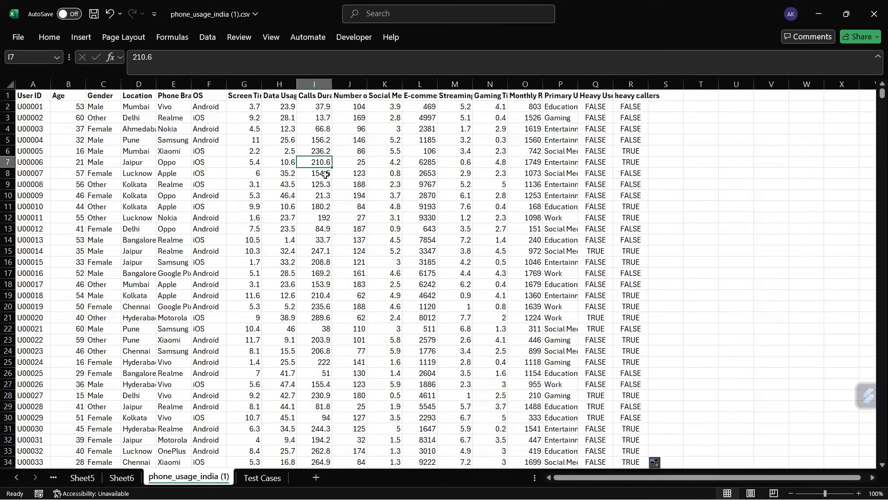
scroll(600, 233, "down", 1)
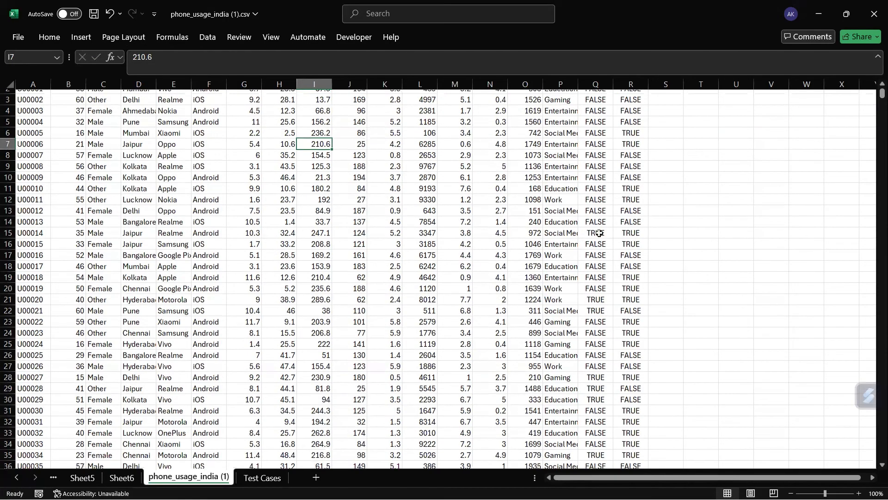
scroll(644, 252, "down", 1)
scroll(662, 232, "up", 2)
- Enter the formula =COUNTIF(R2:R17687,"true") in U9 to count the users flagged as heavy callers
left_click(736, 184)
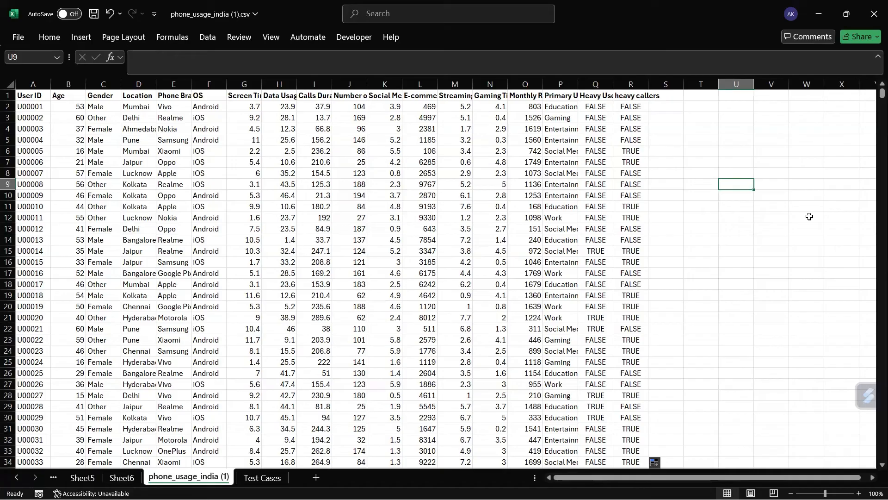
type("=count")
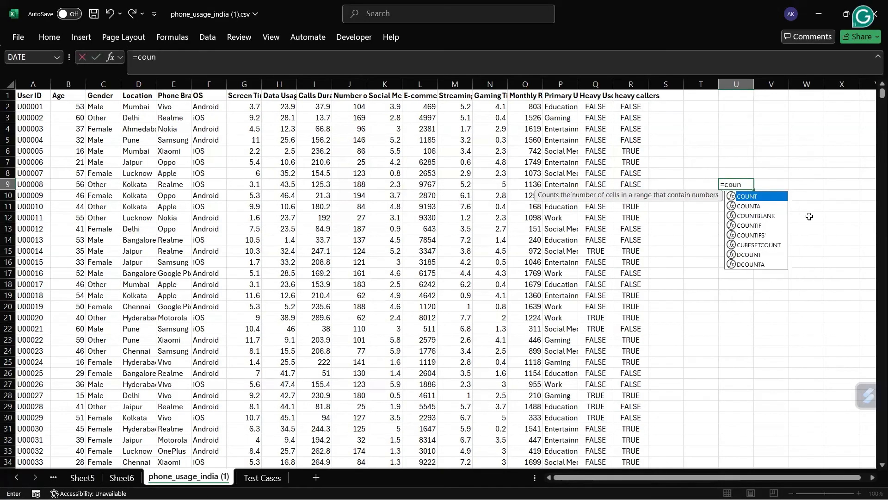
key("Down")
key("Down")
key("Down")
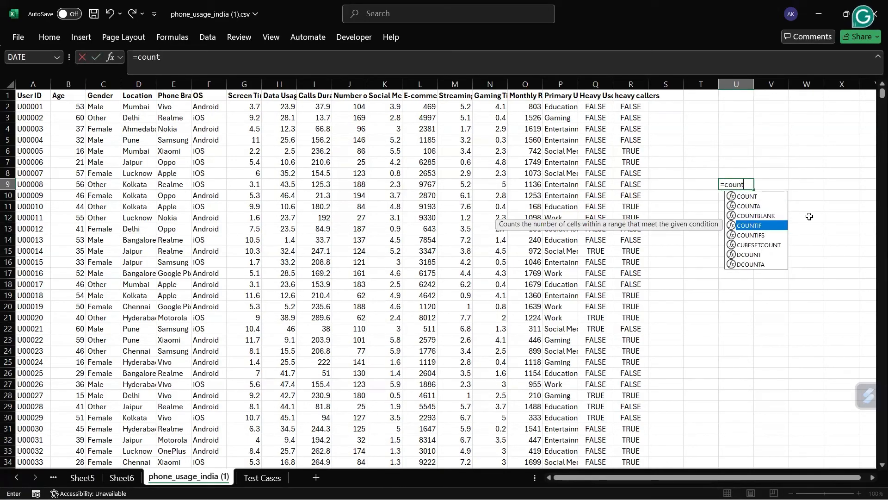
key("Tab")
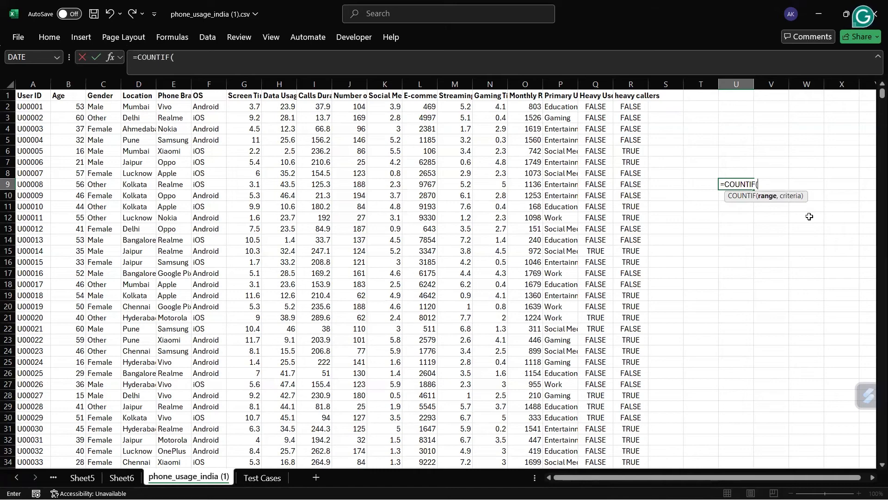
left_click(630, 109)
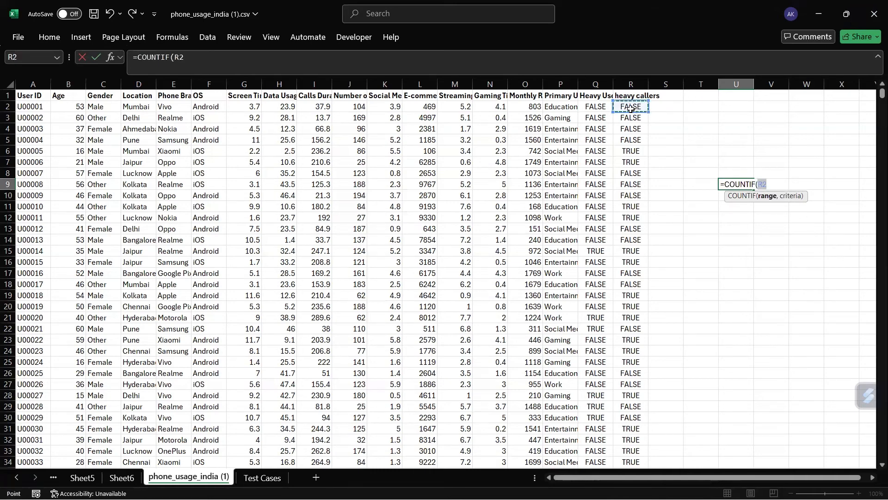
key("ctrl+shift+Down")
type(",\"")
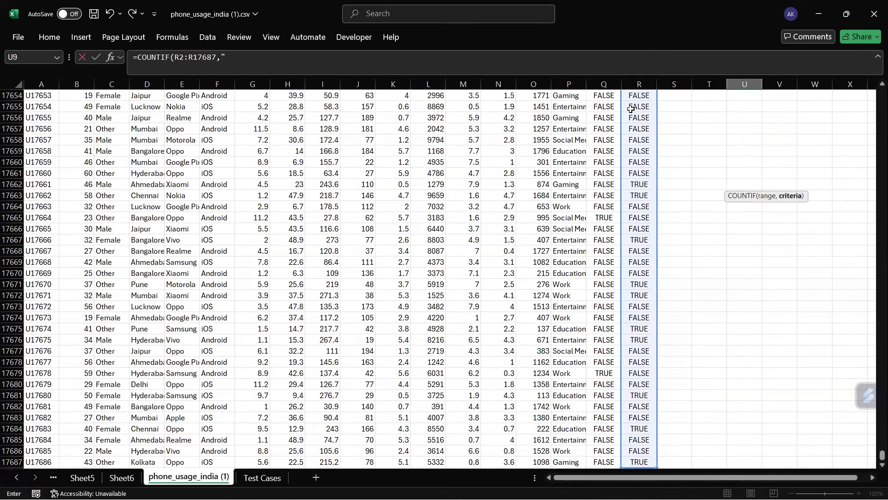
type("true\"")
key("Return")
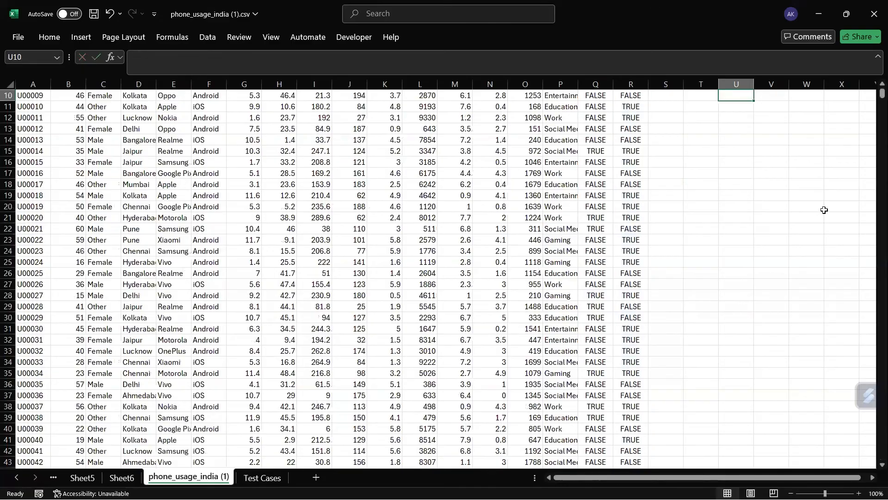
- Check the COUNTIF result in U9 and inspect the heavy callers column down to its last data row
key("Up")
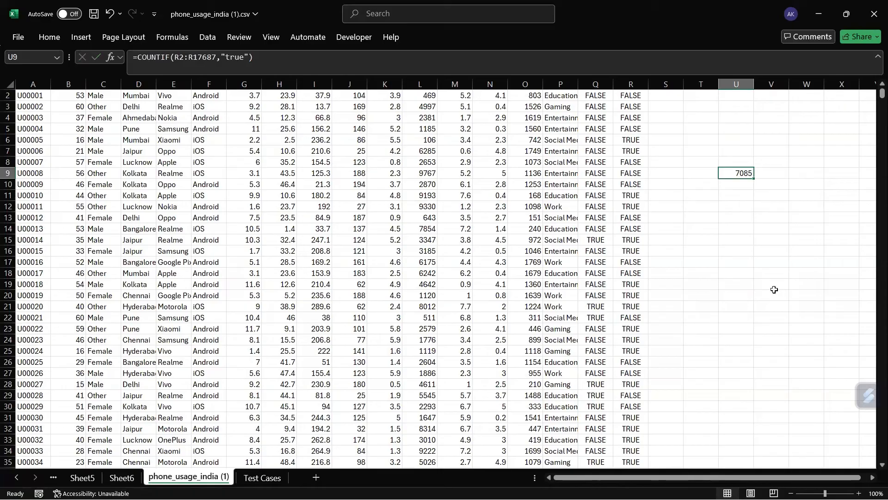
left_click(749, 206)
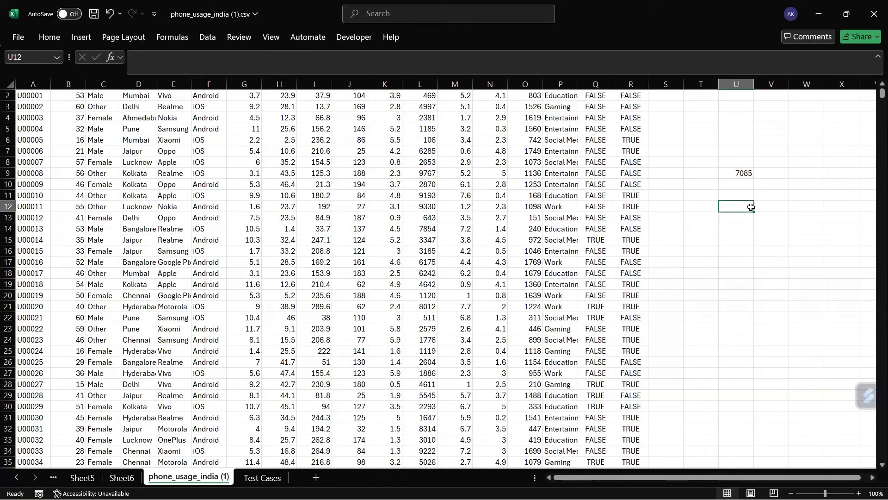
left_click(736, 171)
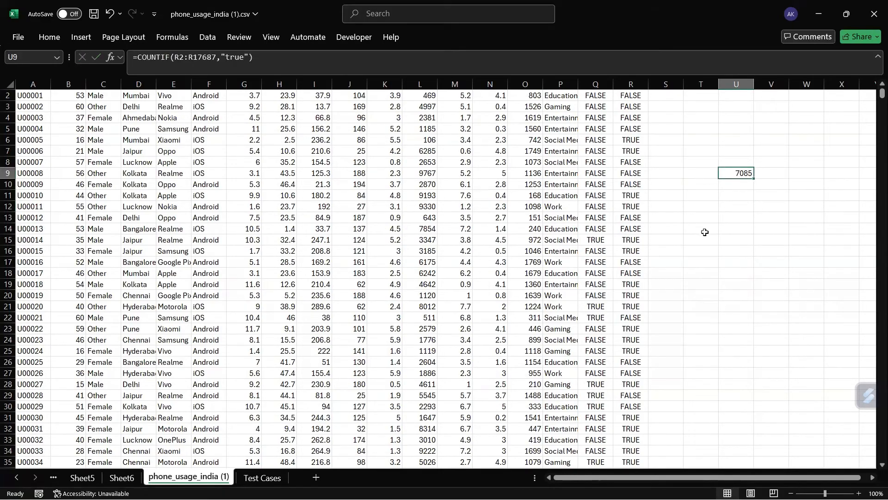
left_click(622, 316)
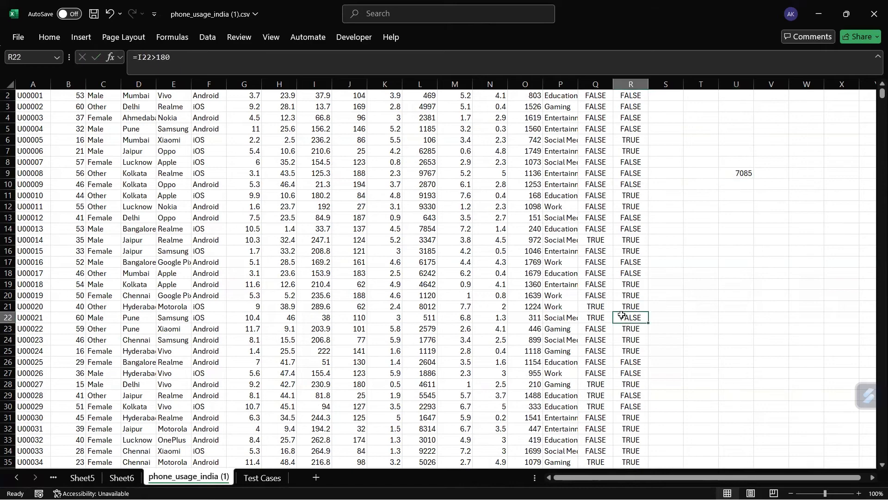
key("ctrl+Down")
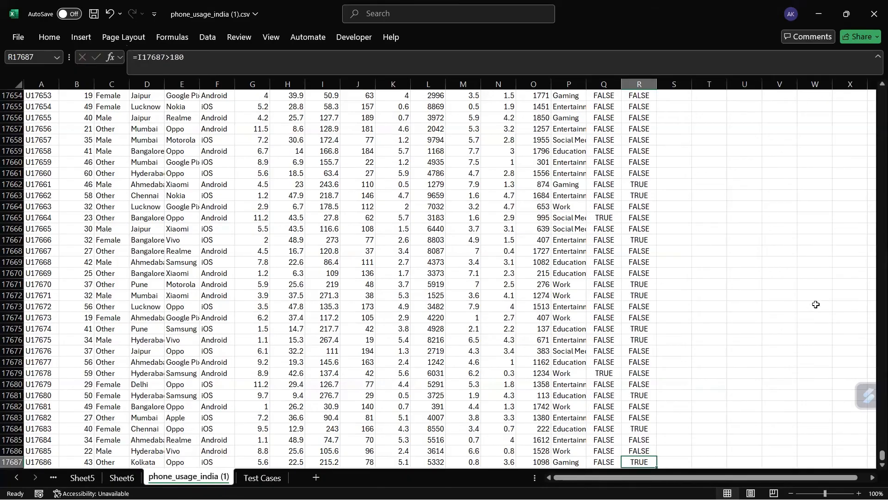
key("ctrl+Up")
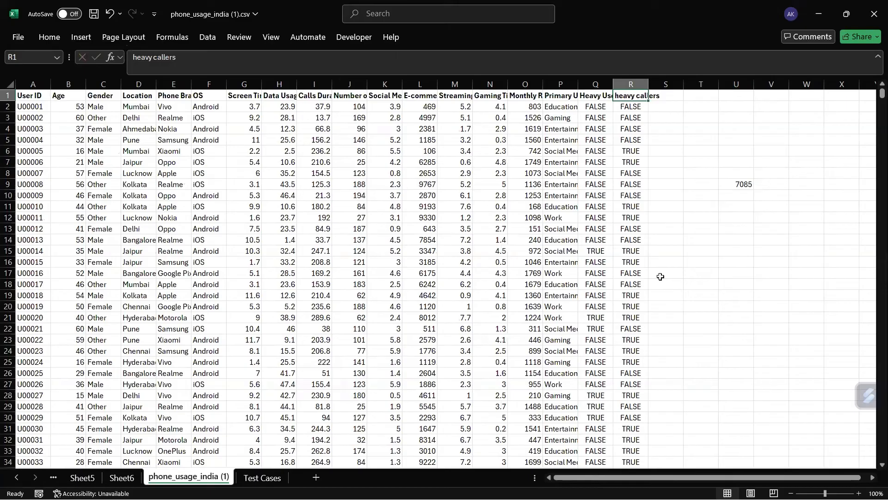
- Read the balanced phone usage question in row 24 of the Test Cases sheet
left_click(262, 478)
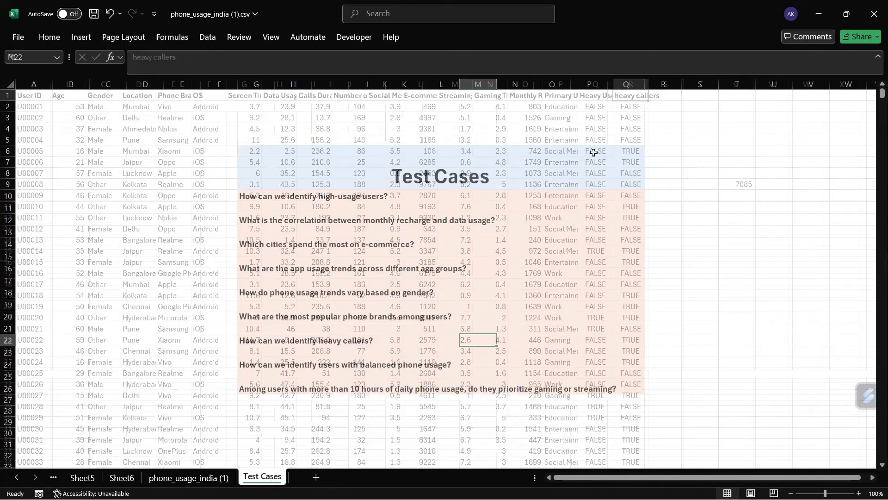
left_click(475, 369)
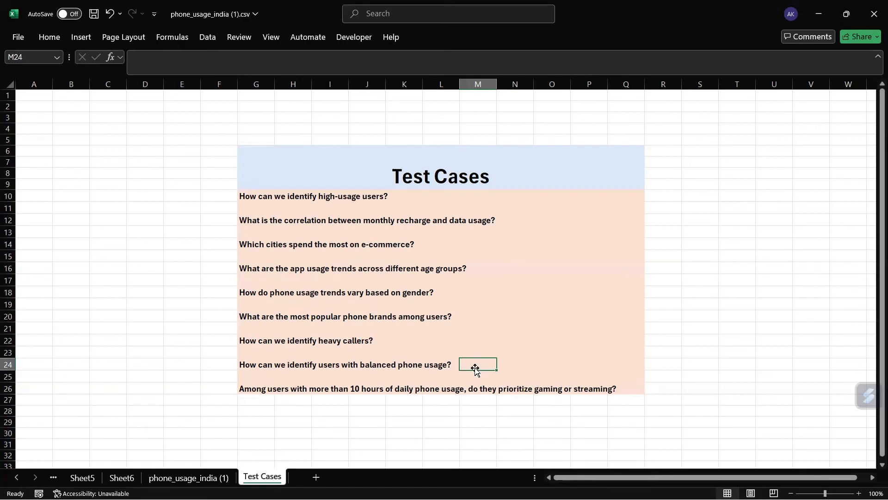
left_click(376, 430)
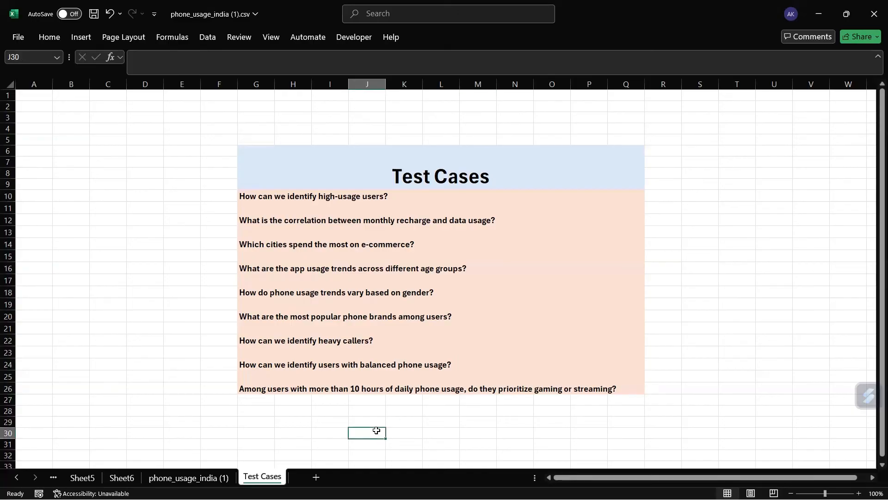
- Enter the header "Balenced users" in S1 of the phone_usage_india (1) sheet
left_click(199, 480)
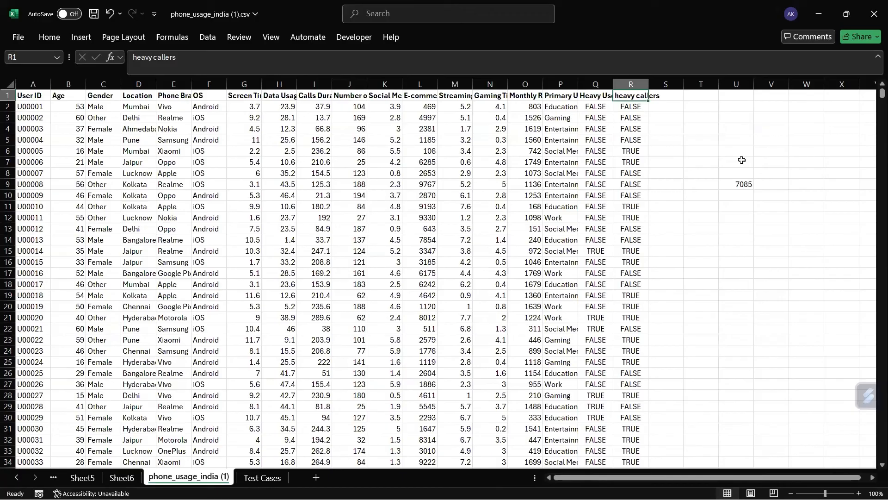
left_click(672, 94)
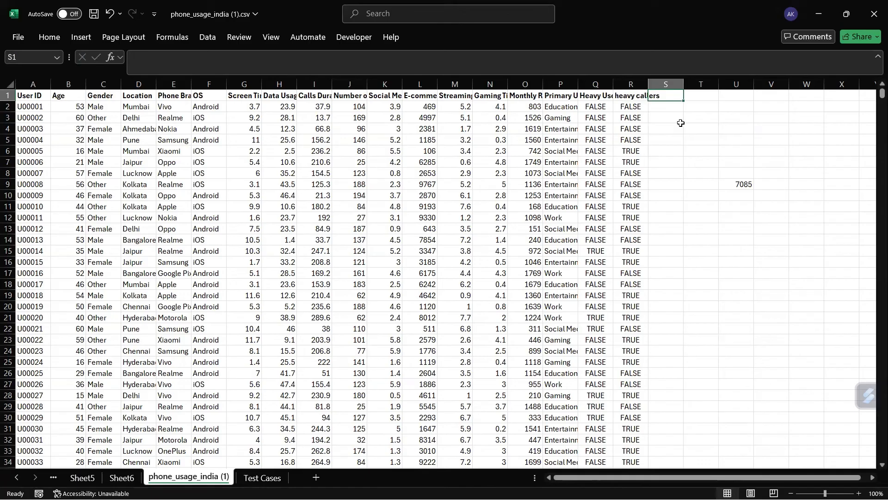
type("Bale")
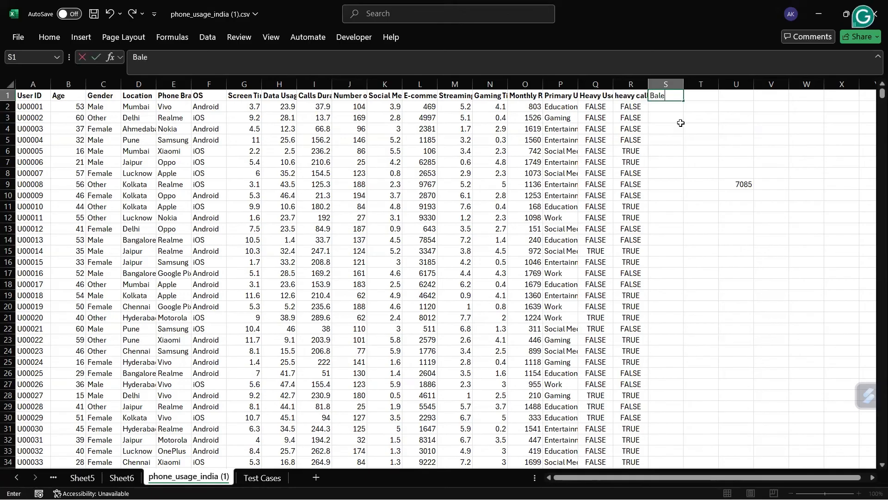
type("nced users")
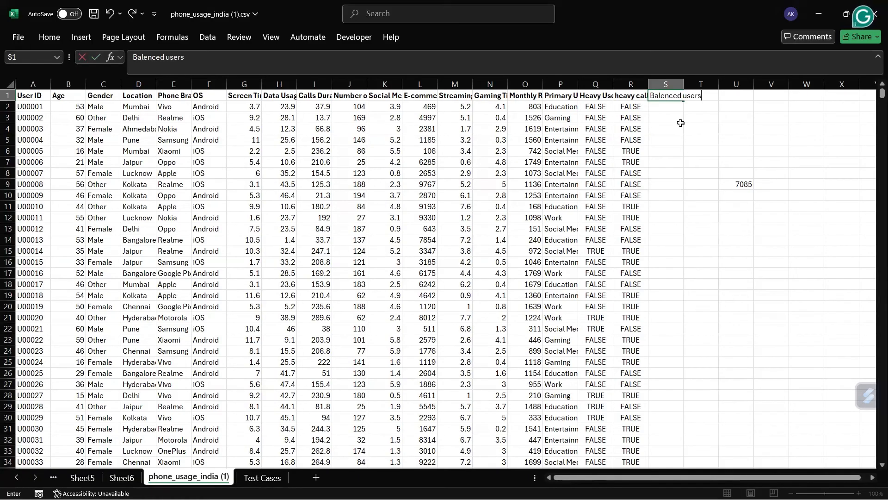
key("Return")
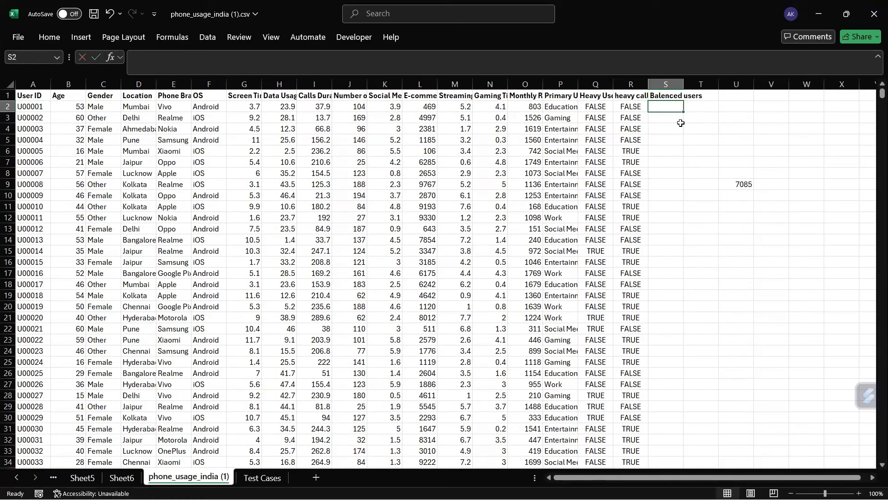
- Enter the formula =AND(K2<2,M2<1,N2<0.5) in S2 to flag users with low social media, streaming and gaming time
type("=and")
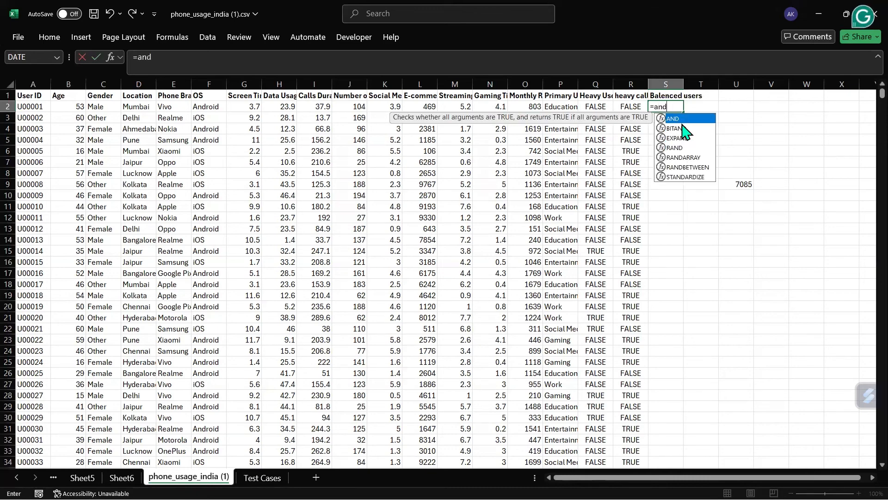
key("Tab")
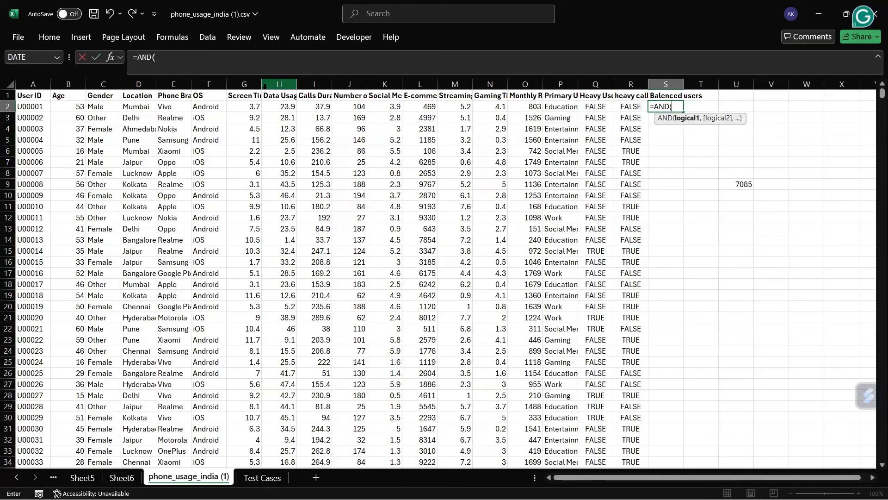
left_click(394, 106)
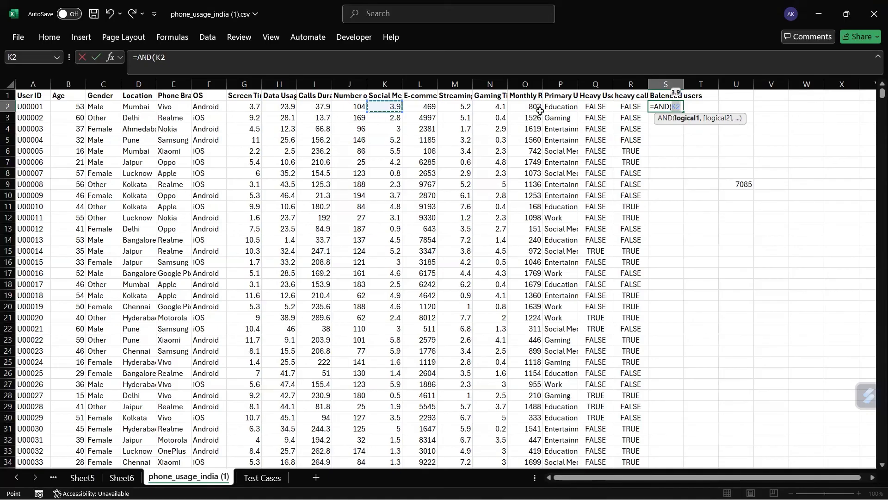
type("<2,")
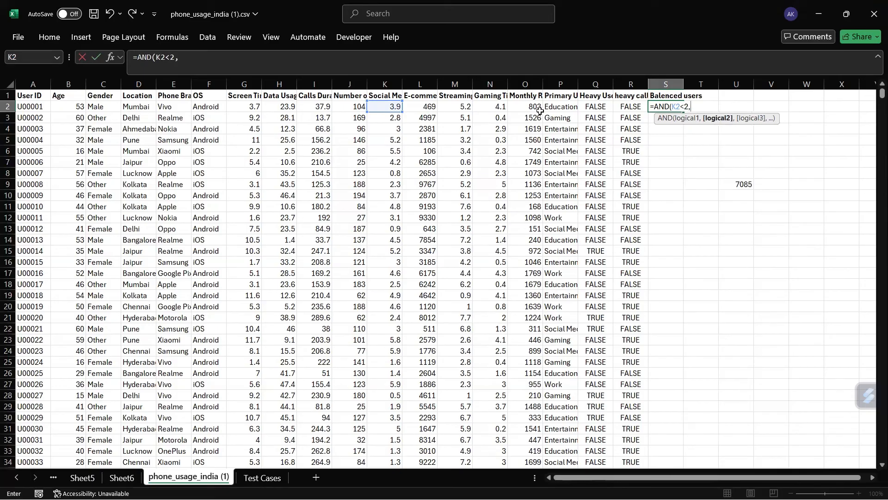
key("alt+Tab")
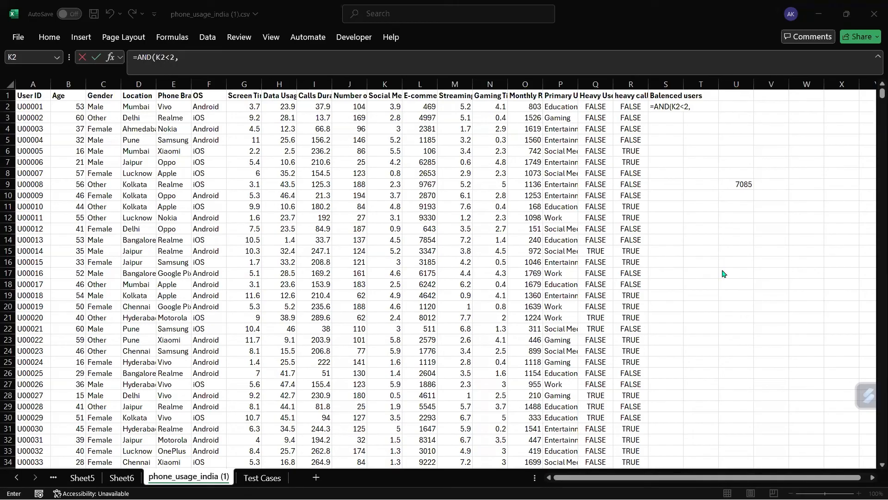
key("alt+Tab")
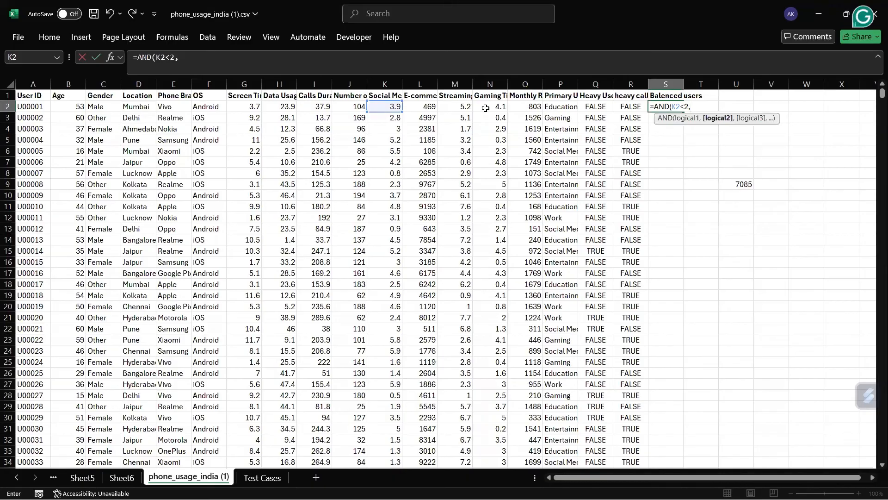
left_click(456, 107)
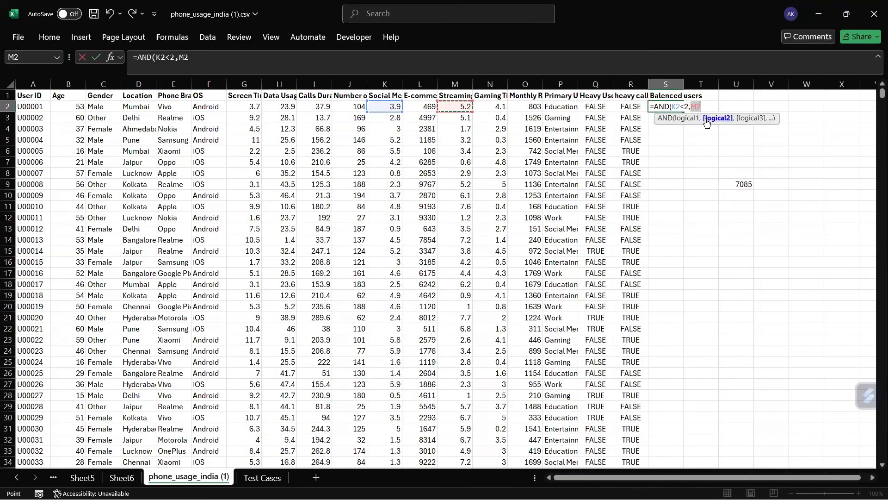
type("<1,")
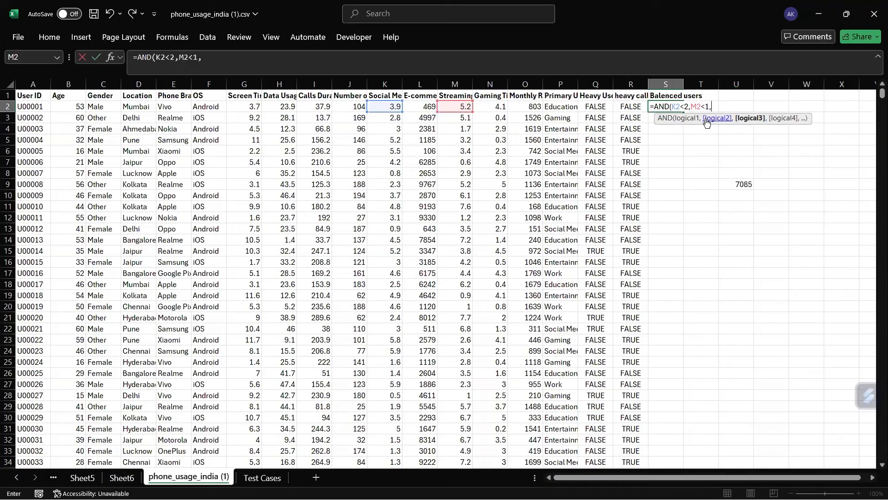
left_click(500, 106)
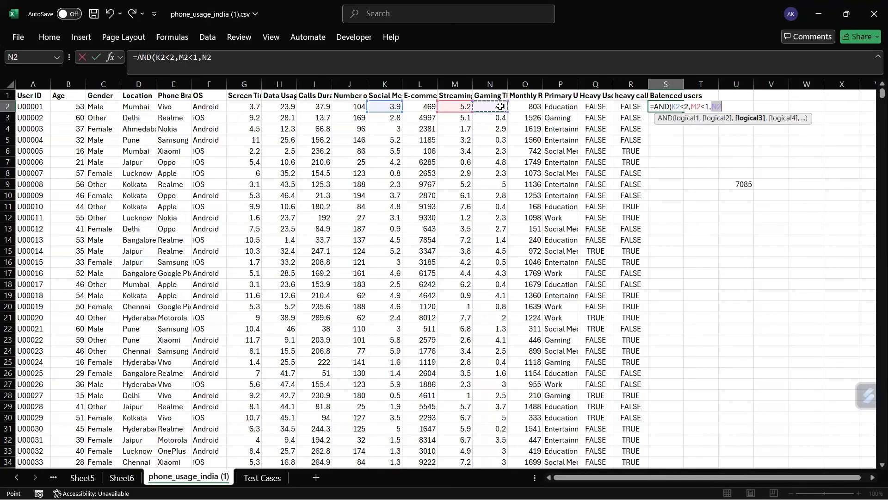
type("<0.5")
key("Return")
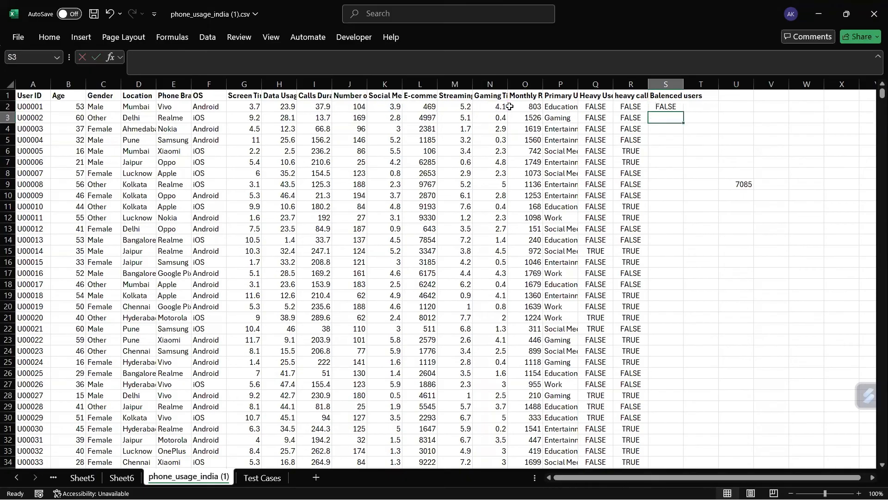
- Fill the balanced-user formula from S2 down the Balenced users column to the last data row
left_click(669, 108)
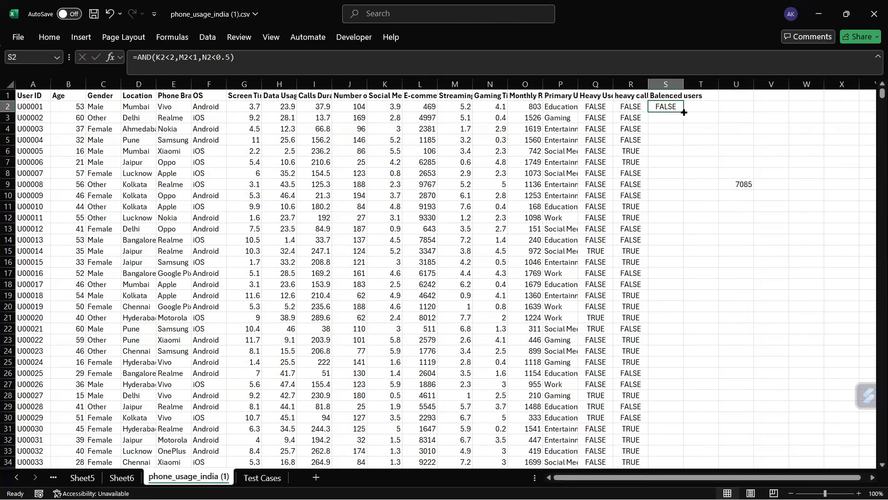
left_click(685, 106)
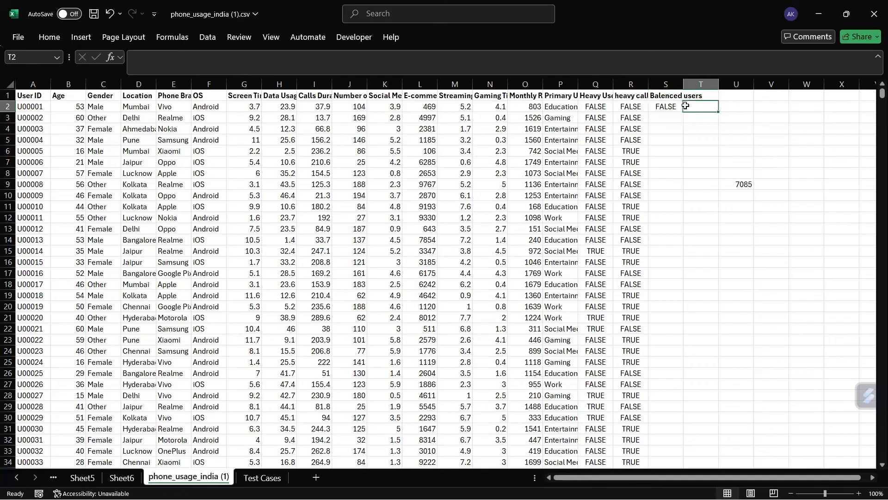
key("Left")
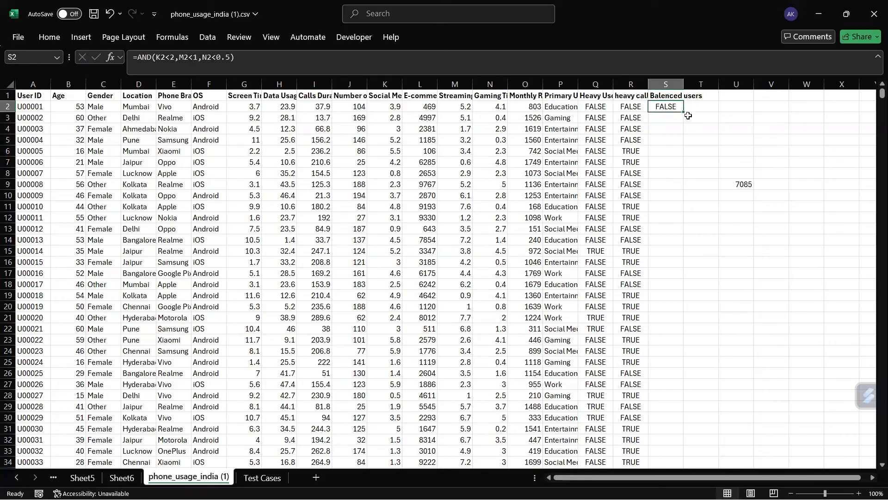
double_click(684, 112)
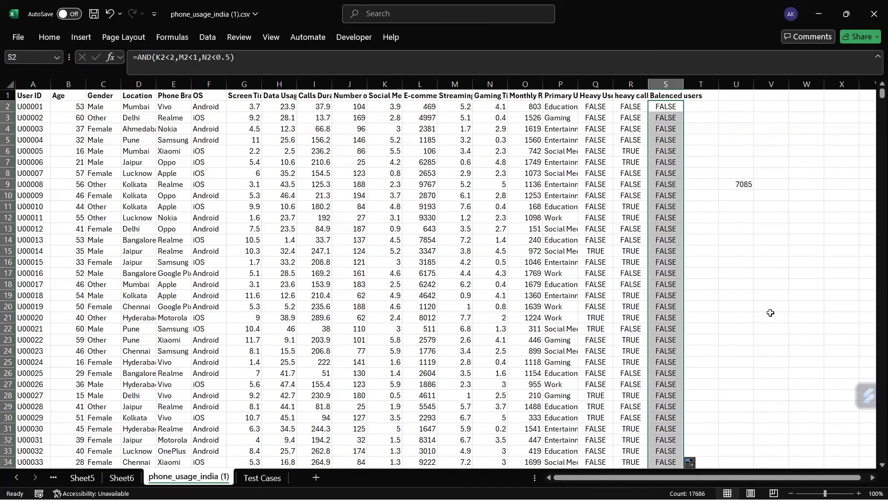
- Examine the Balenced users column through the first several hundred rows for any TRUE flags
scroll(771, 313, "down", 18)
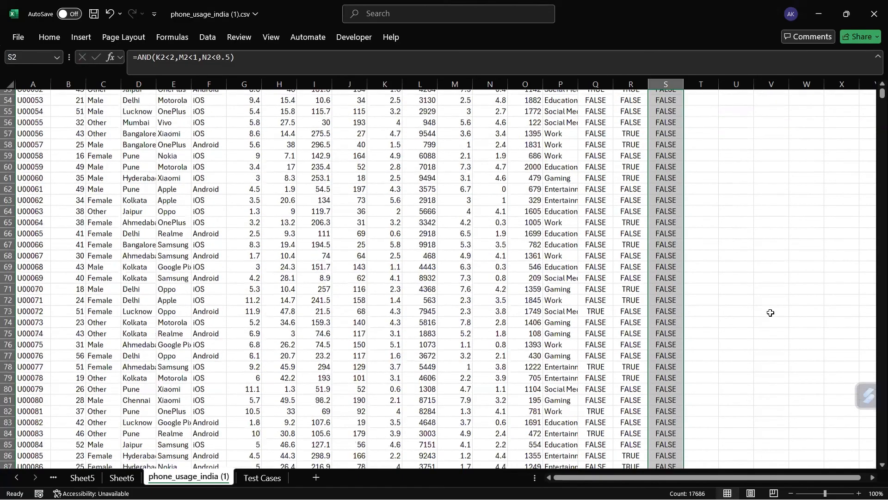
scroll(771, 313, "down", 20)
scroll(770, 313, "down", 20)
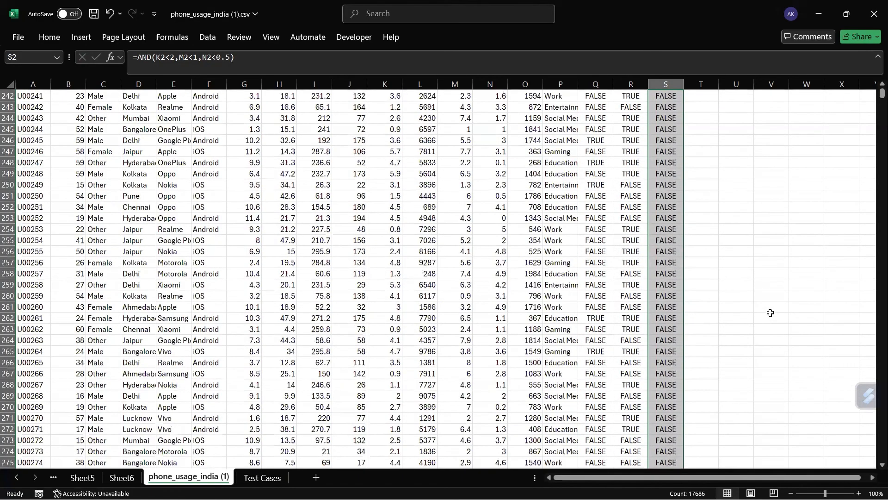
scroll(771, 312, "down", 20)
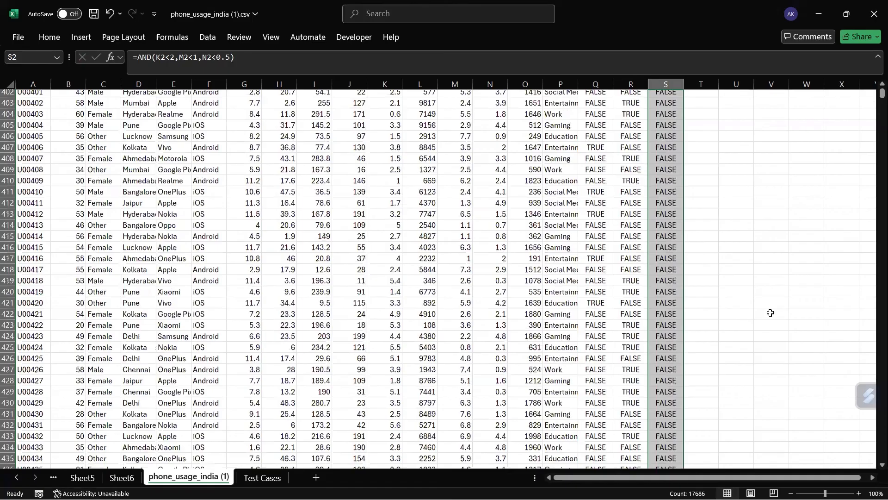
scroll(771, 313, "down", 20)
scroll(771, 313, "up", 20)
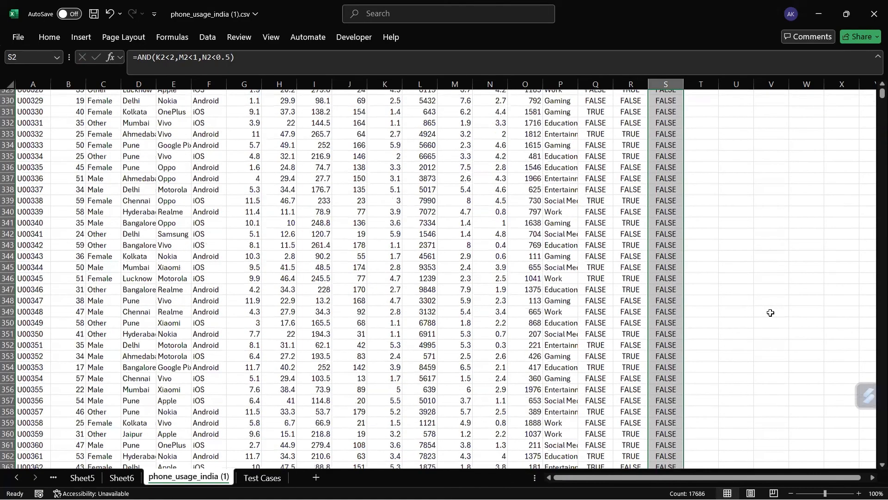
scroll(771, 313, "up", 20)
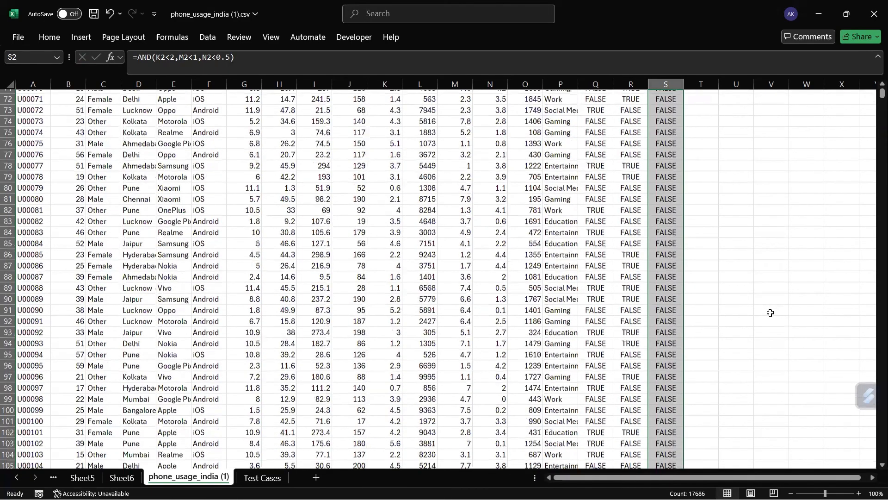
scroll(664, 95, "up", 20)
- Change the S2 formula to =AND(K2<4,M2<2,N2<1) and fill it down the Balenced users column
left_click(662, 105)
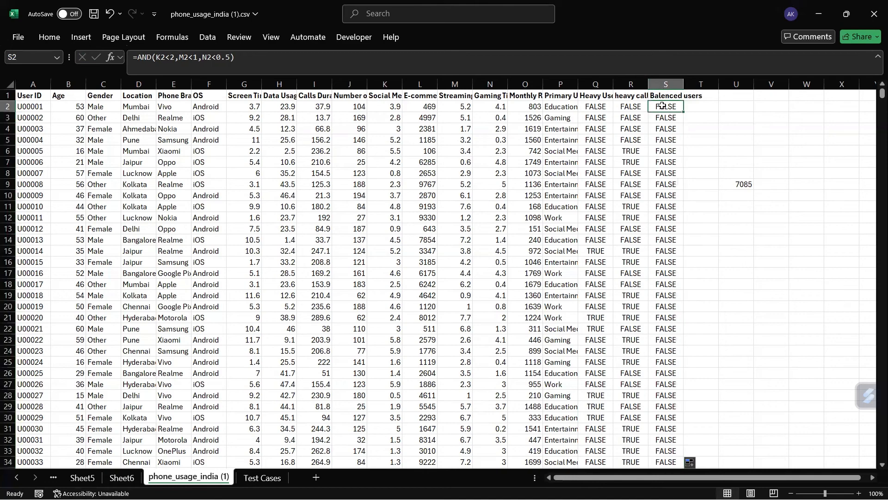
left_click(174, 58)
key("BackSpace")
type("4")
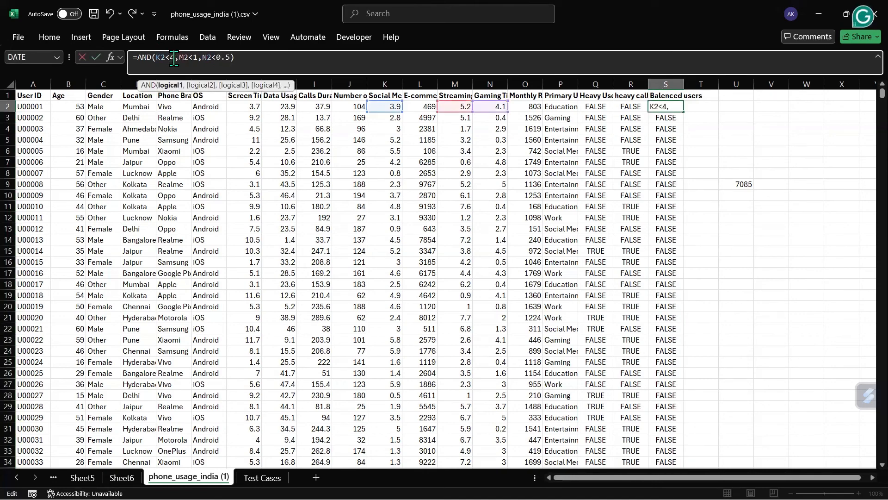
left_click(199, 61)
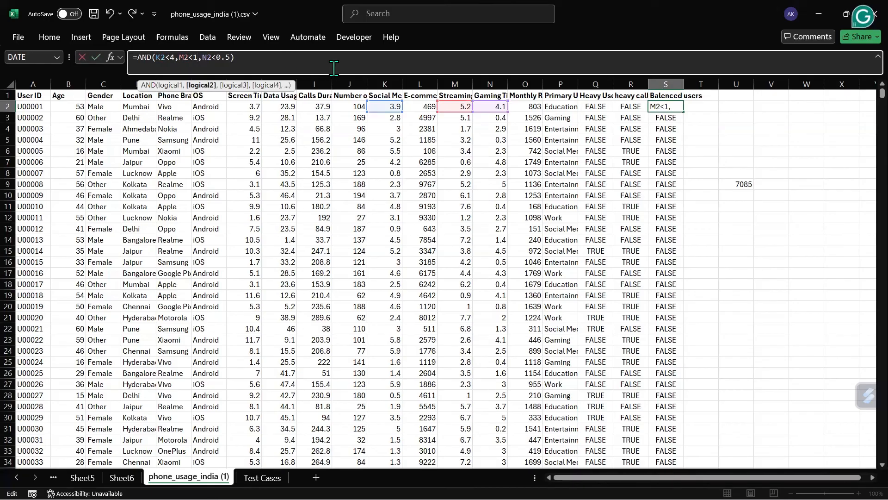
key("BackSpace")
type("2")
key("End")
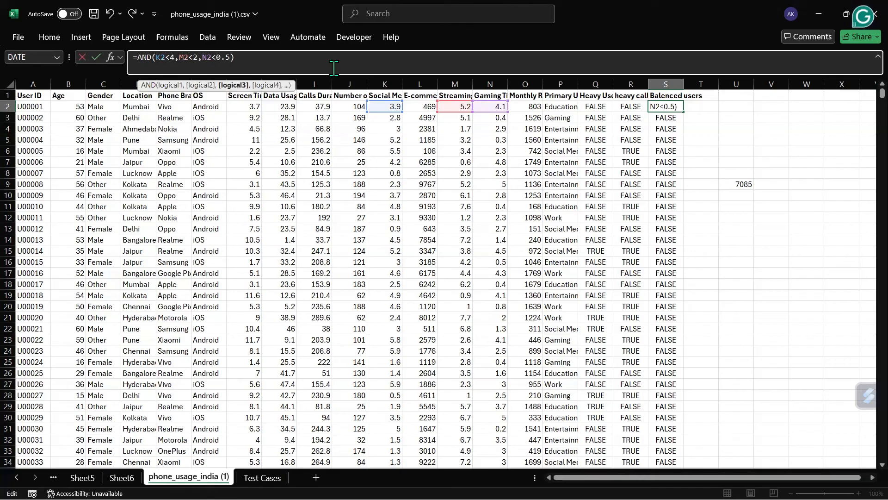
key("BackSpace")
key("BackSpace")
key("BackSpace")
key("BackSpace")
key("Return")
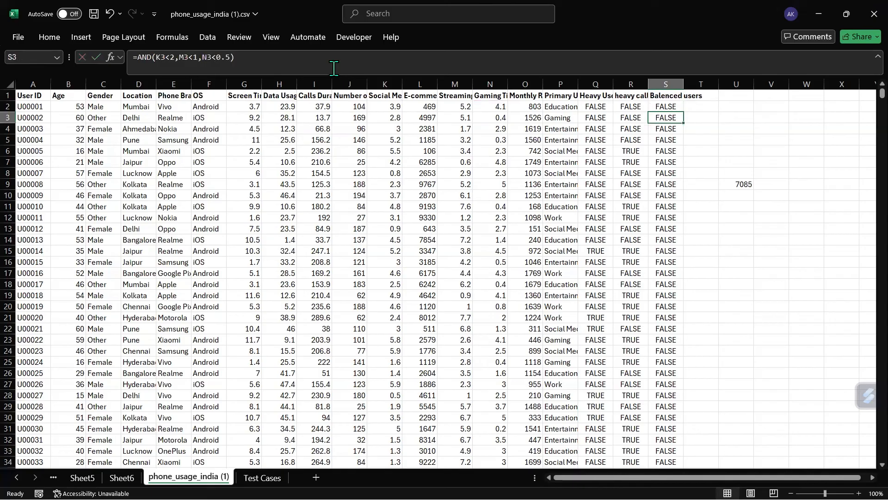
left_click(663, 106)
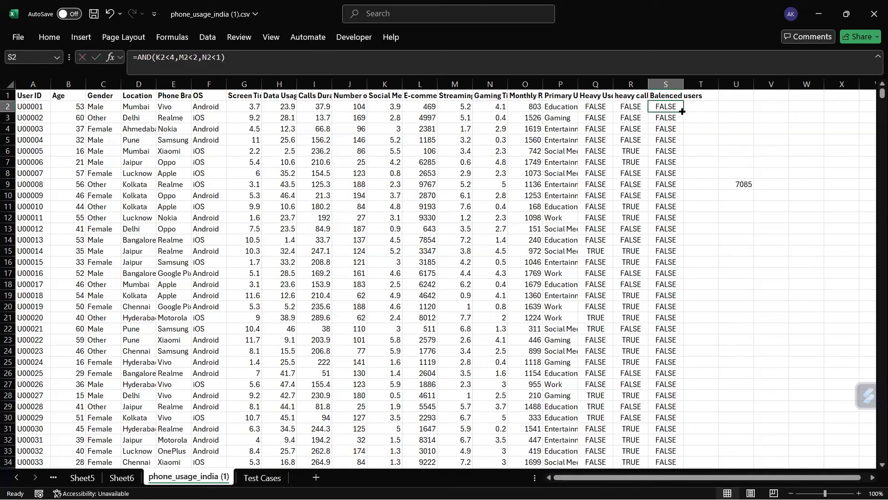
double_click(683, 113)
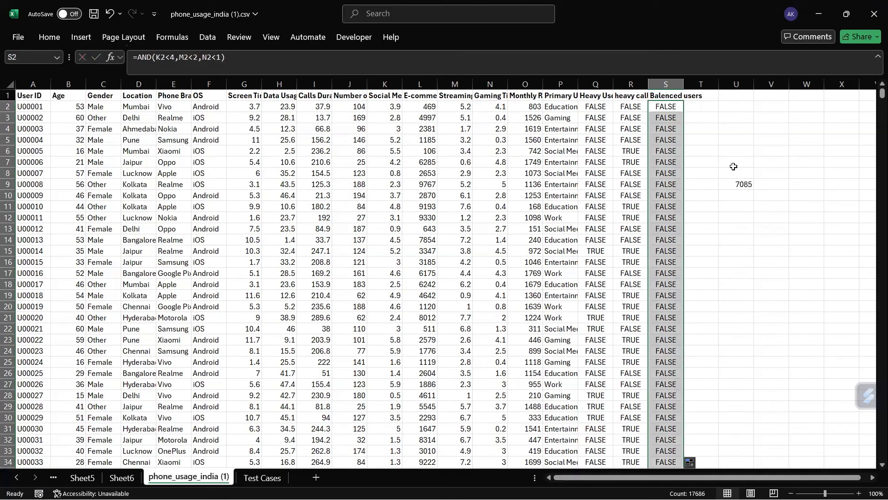
- Clear the heavy callers count in U9 and enter =COUNTIF(S2:S17687,"true") in V11 to count balanced users
left_click(735, 184)
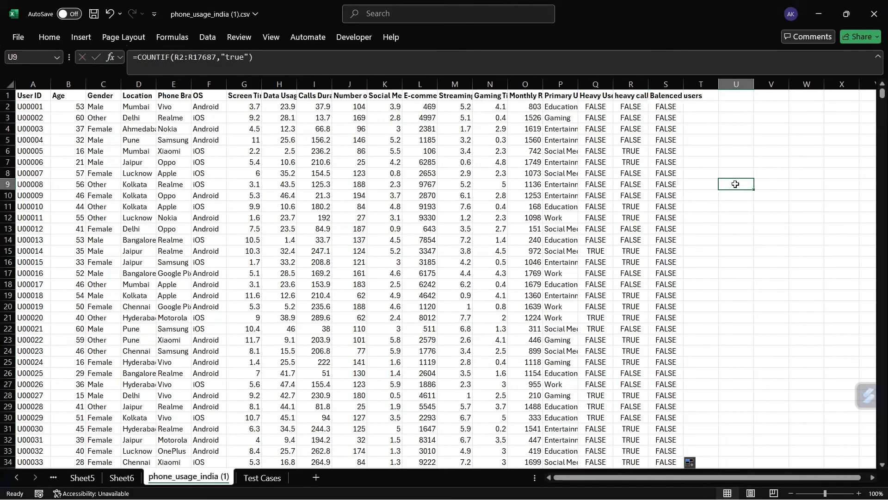
key("Delete")
left_click(779, 202)
type("=")
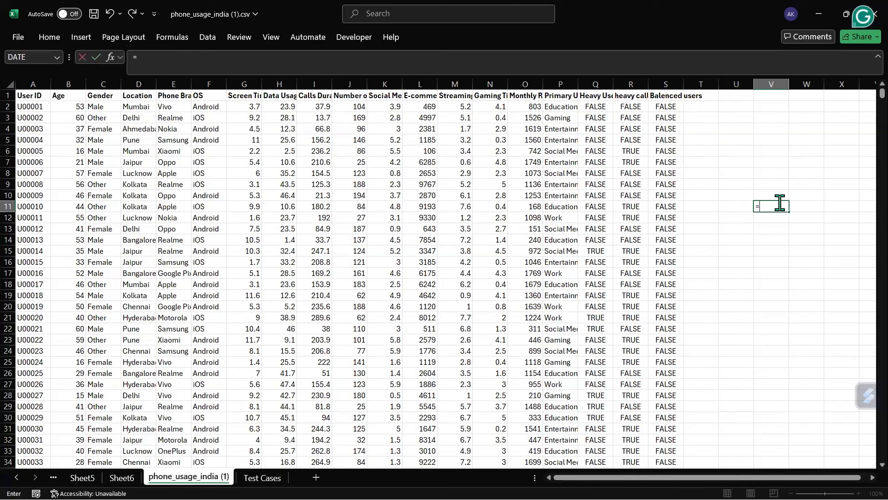
type("count")
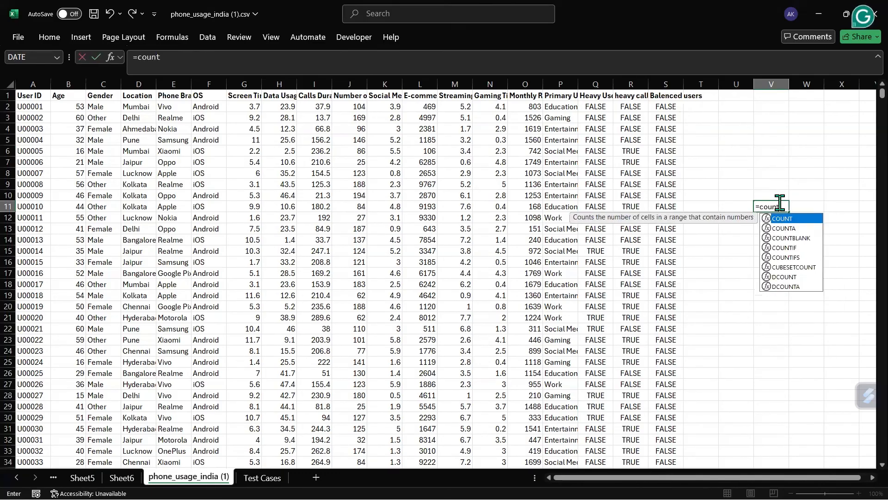
key("Down")
key("Down")
key("Down")
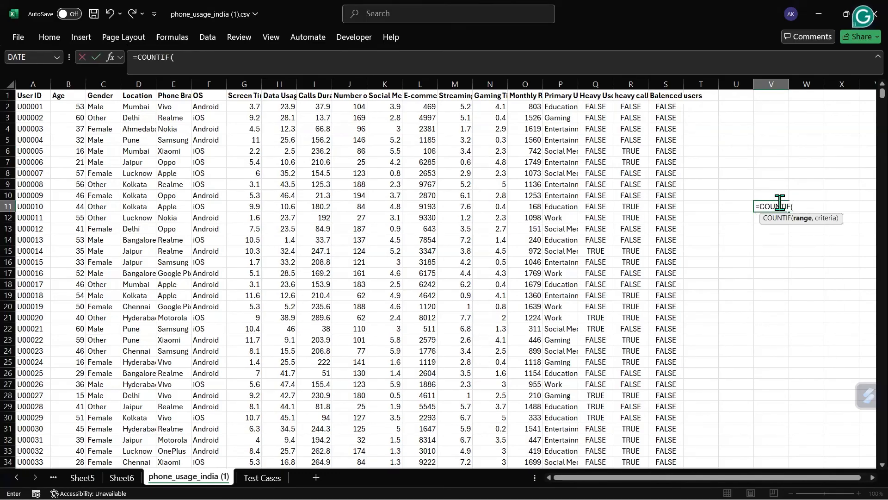
key("Tab")
left_click(667, 110)
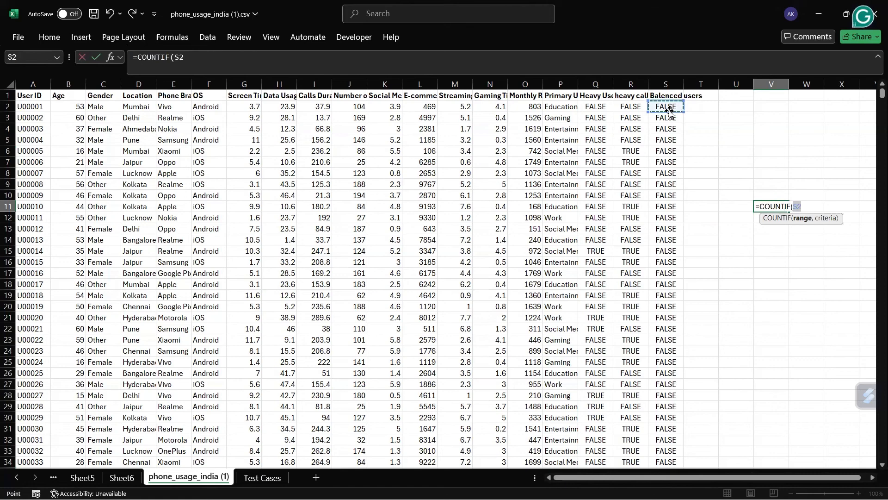
key("ctrl+shift+Down")
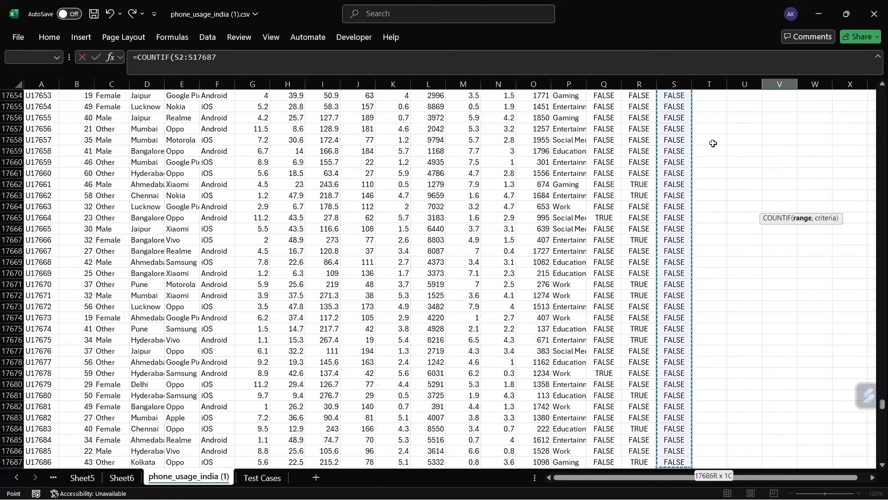
type(",")
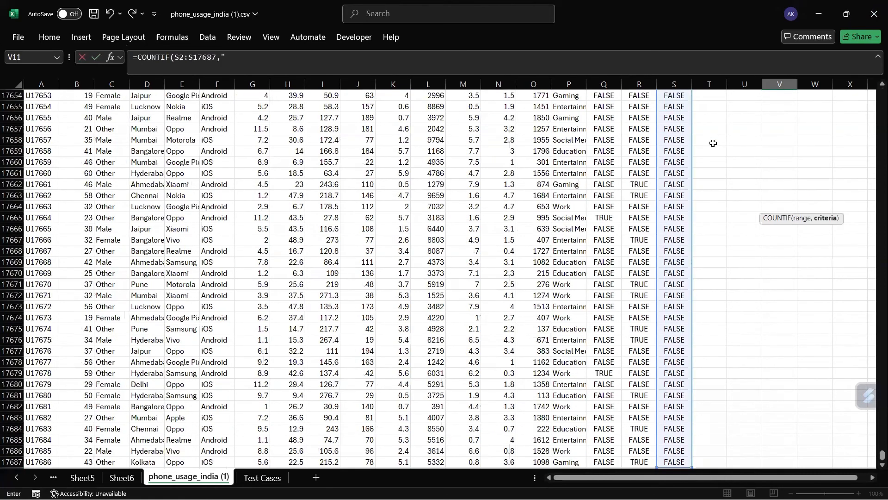
type("\"true\")")
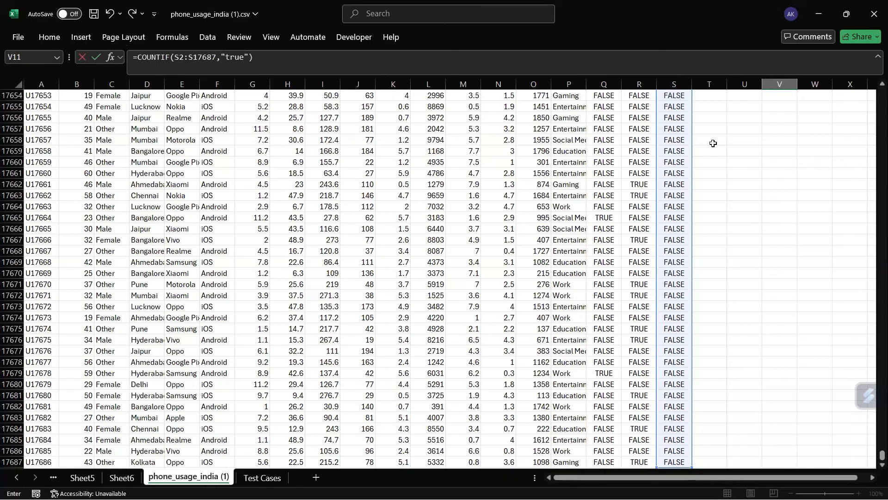
key("Return")
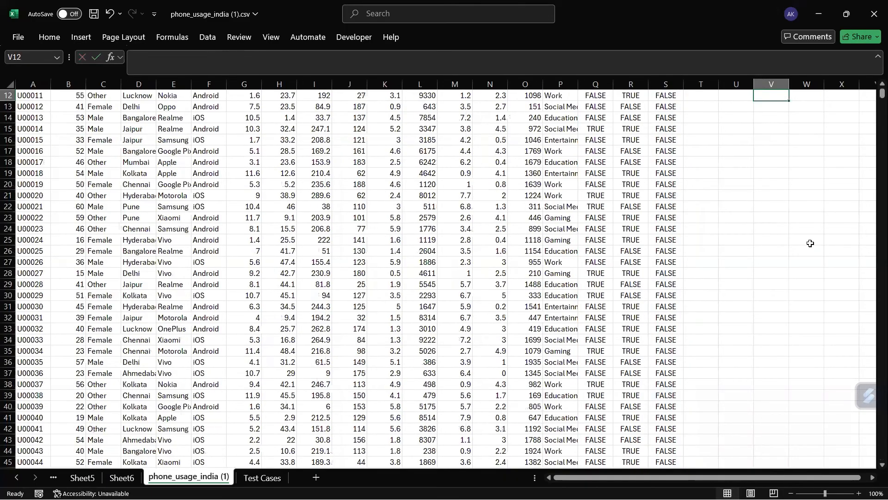
left_click(778, 195)
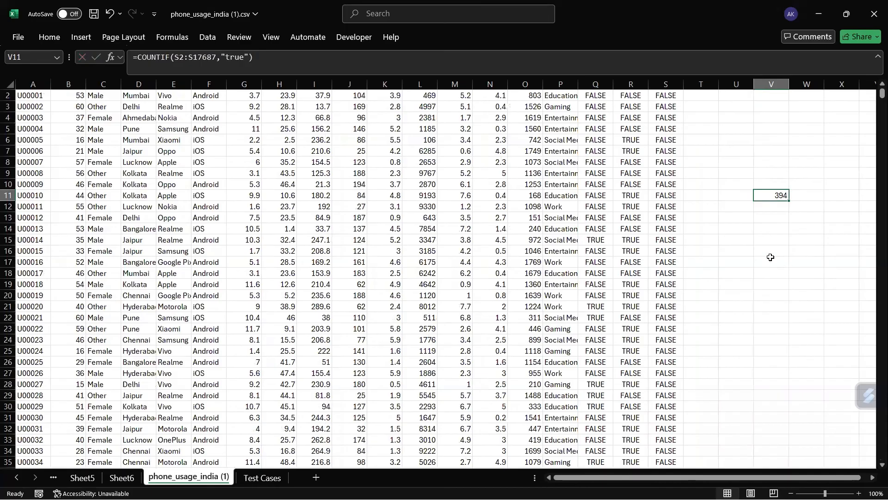
- Change the S2 formula to =AND(K2<2,M2<2,N2<0.5) and fill it down the Balenced users column
scroll(763, 255, "up", 1)
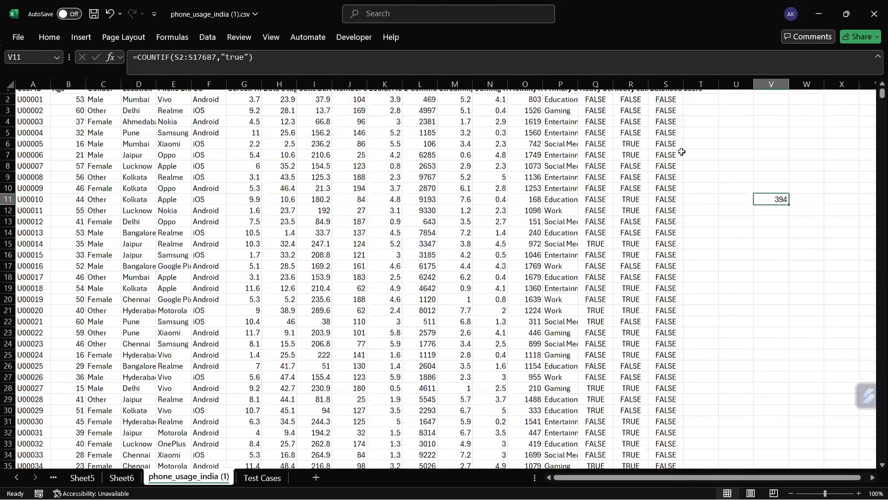
scroll(666, 111, "up", 2)
left_click(666, 107)
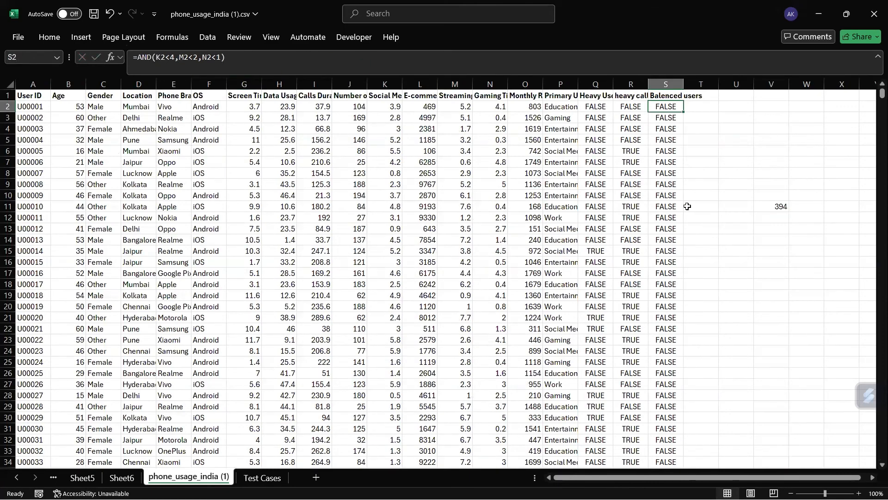
left_click(170, 57)
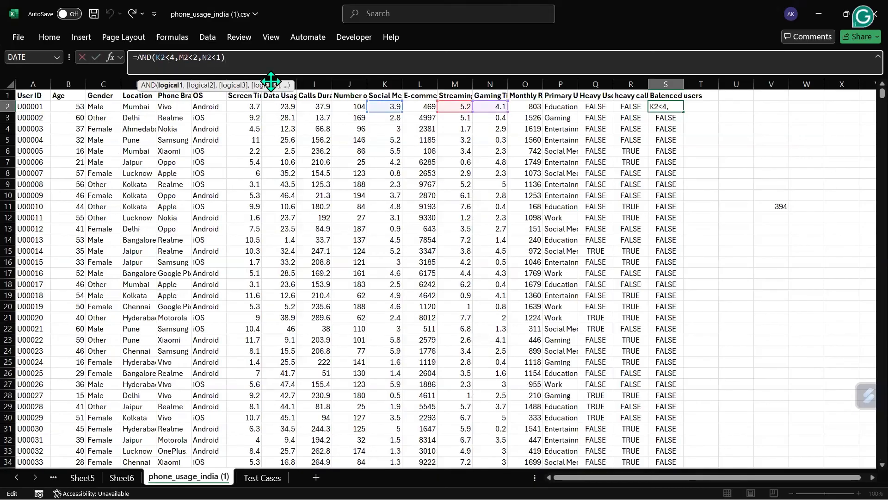
key("BackSpace")
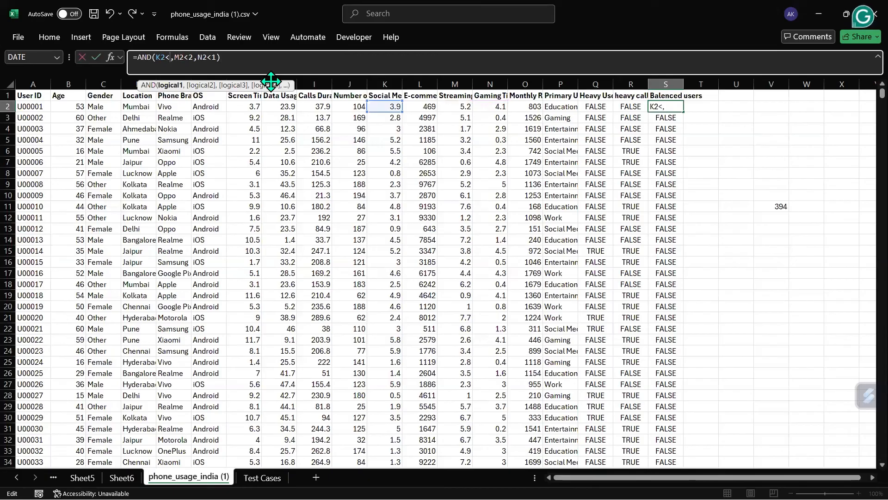
type("2")
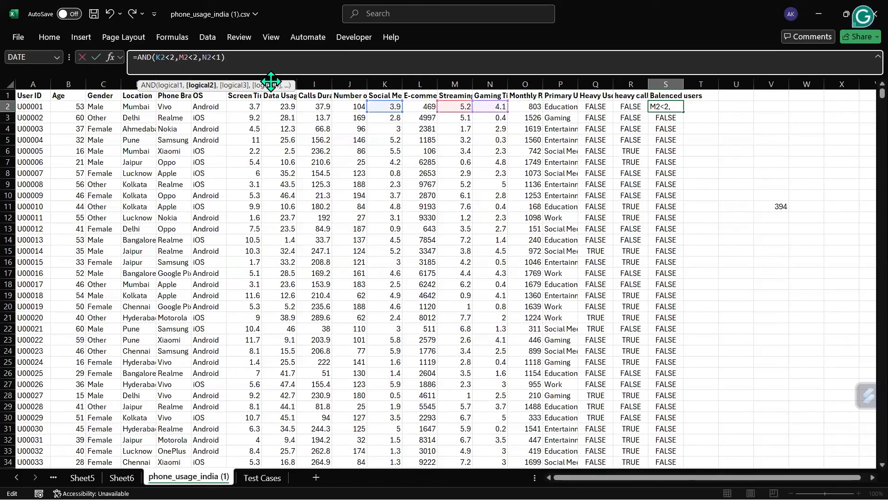
key("Right")
key("Right")
key("Right")
key("Right")
key("BackSpace")
type("2")
key("Right")
key("Right")
key("Right")
key("Right")
key("Right")
key("BackSpace")
type("0.5")
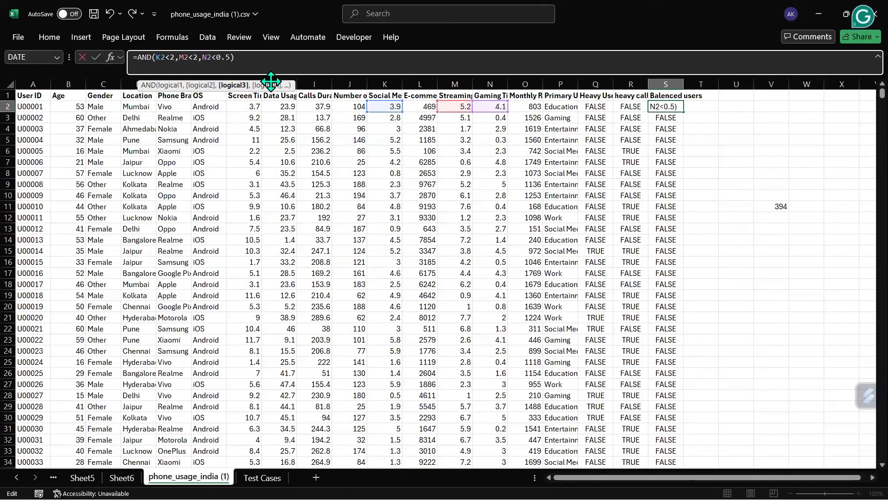
key("Return")
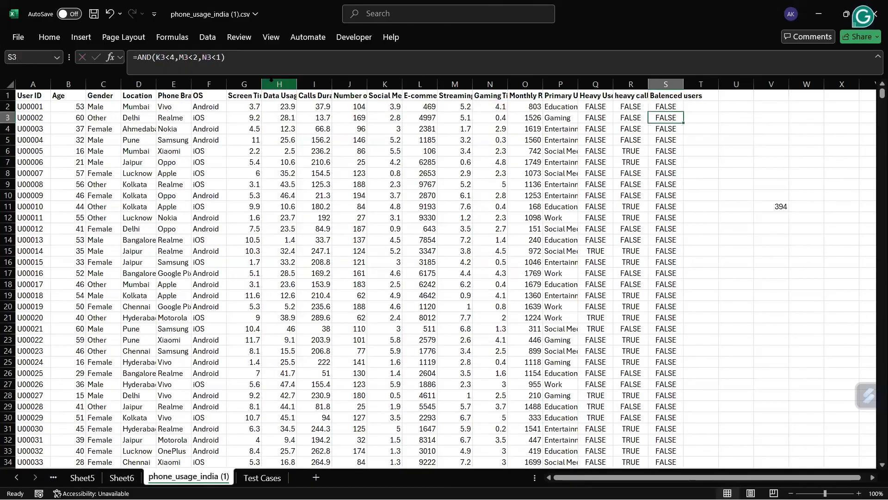
left_click(660, 103)
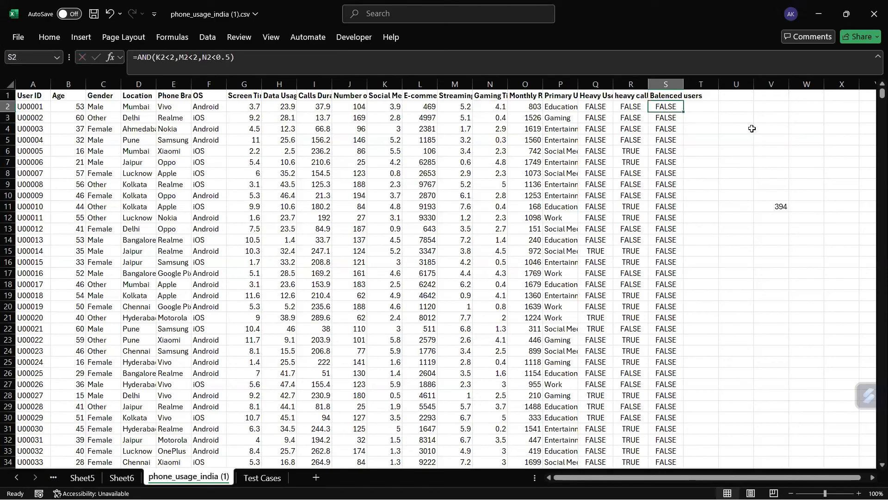
double_click(683, 112)
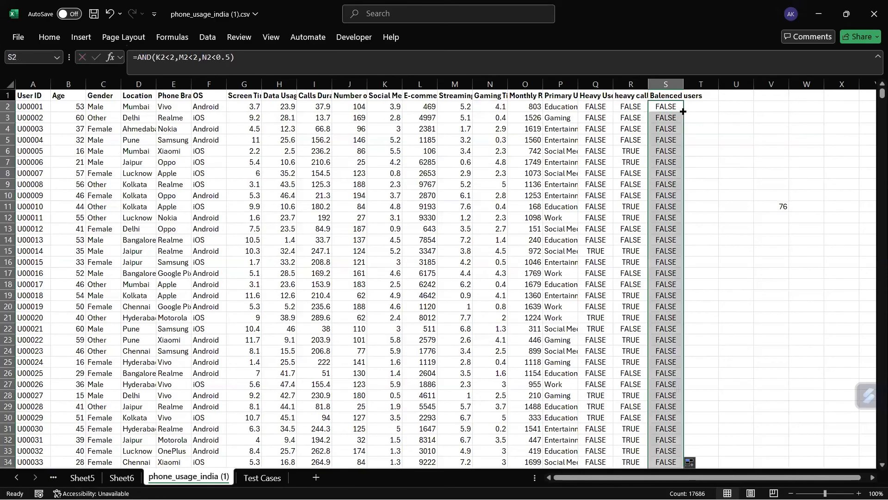
- Create a pivot table on a new worksheet from the range A1:S17687 of the phone_usage_india (1) sheet
left_click(773, 204)
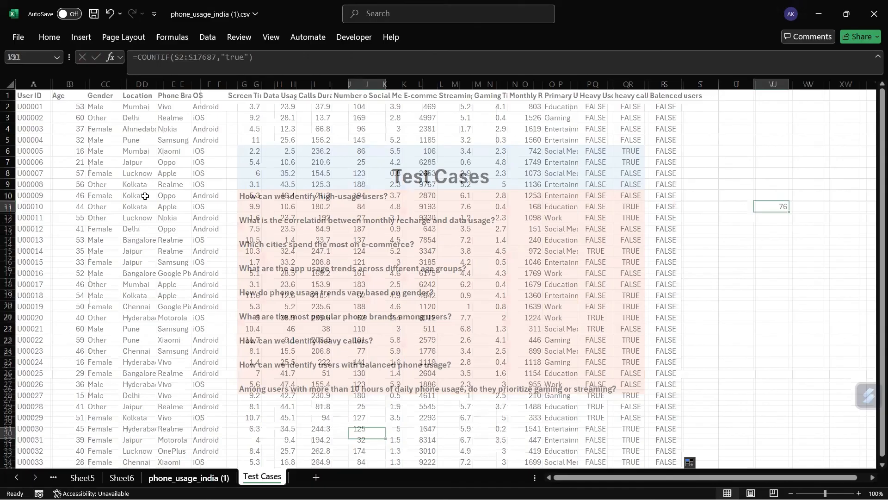
left_click(144, 196)
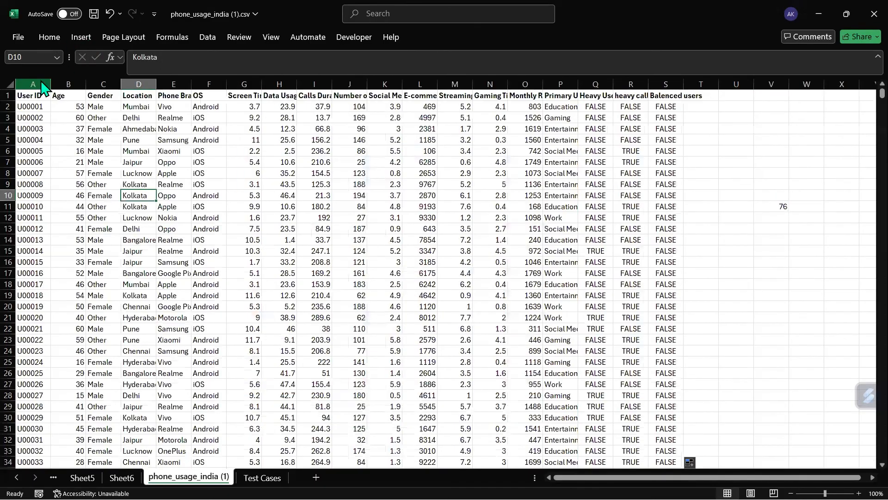
key("alt+n")
key("v")
left_click(52, 100)
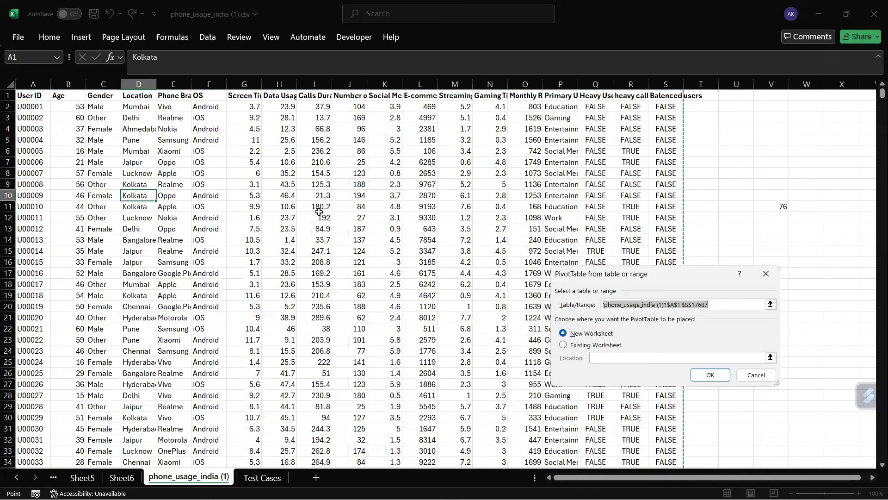
left_click(701, 371)
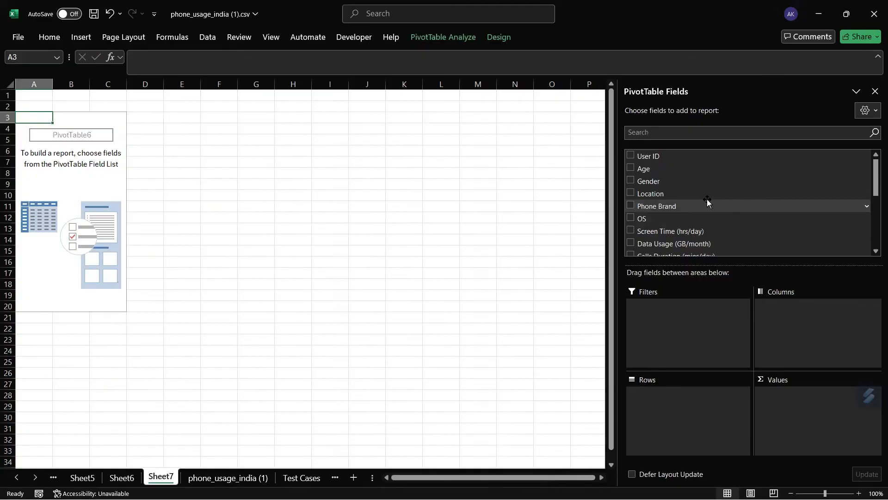
- Put Screen Time (hrs/day) in the pivot table's rows and the sum of Streaming Time (hrs/day) in its values
left_click_drag(676, 232, 702, 420)
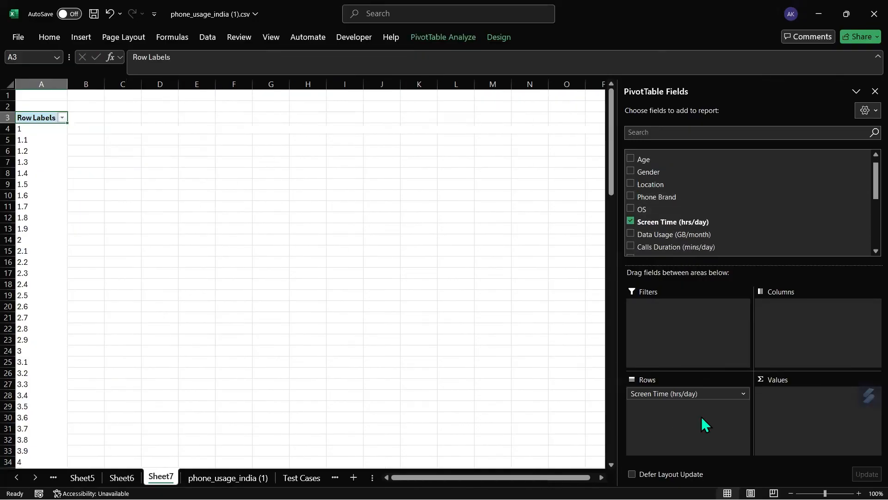
scroll(706, 225, "down", 2)
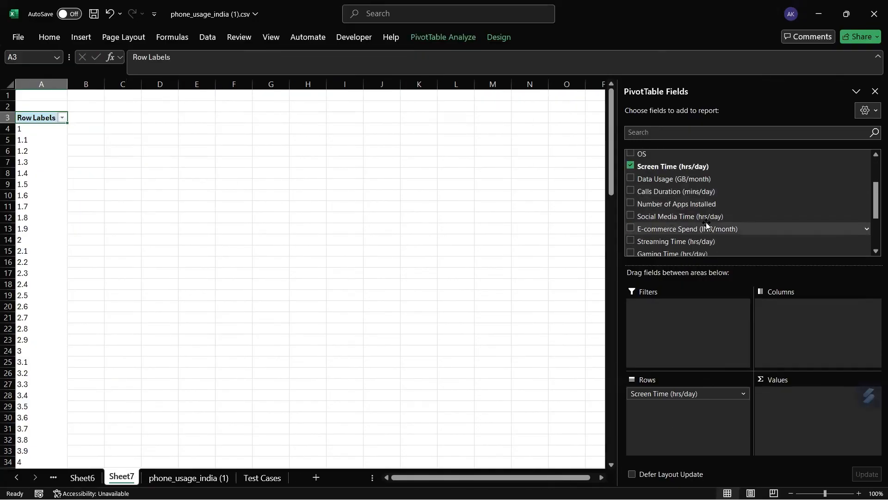
left_click_drag(690, 240, 832, 419)
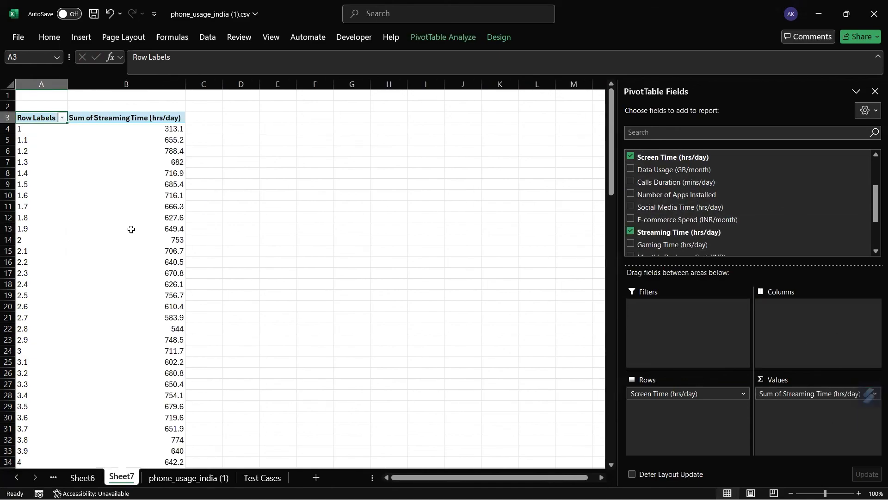
- Group the Screen Time row labels starting at 10 and ending at 12 in intervals of 1
scroll(101, 216, "down", 9)
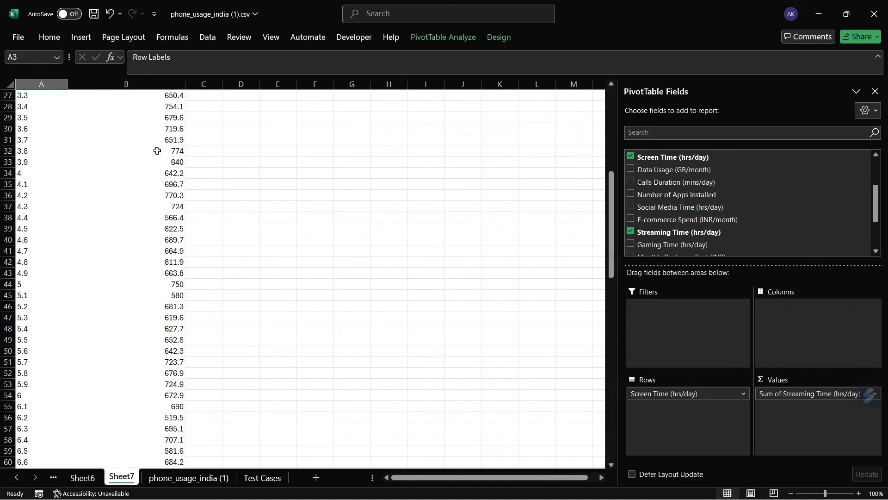
scroll(156, 151, "up", 3)
scroll(157, 150, "up", 5)
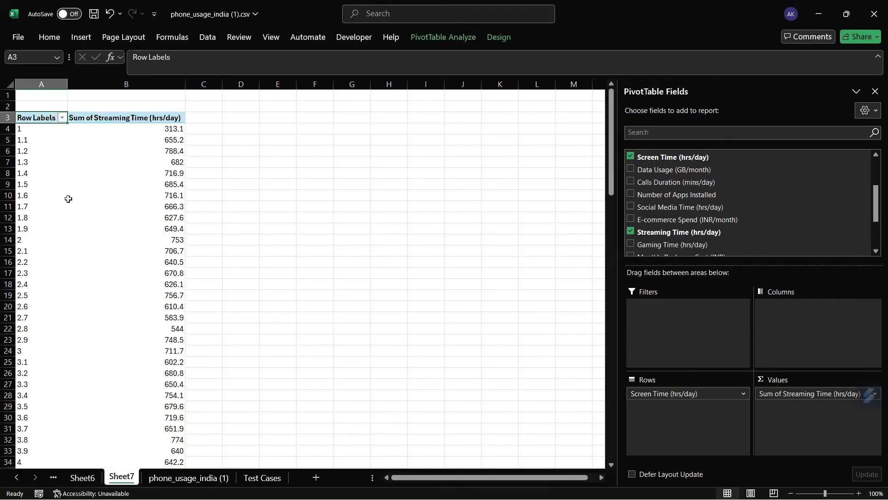
right_click(24, 163)
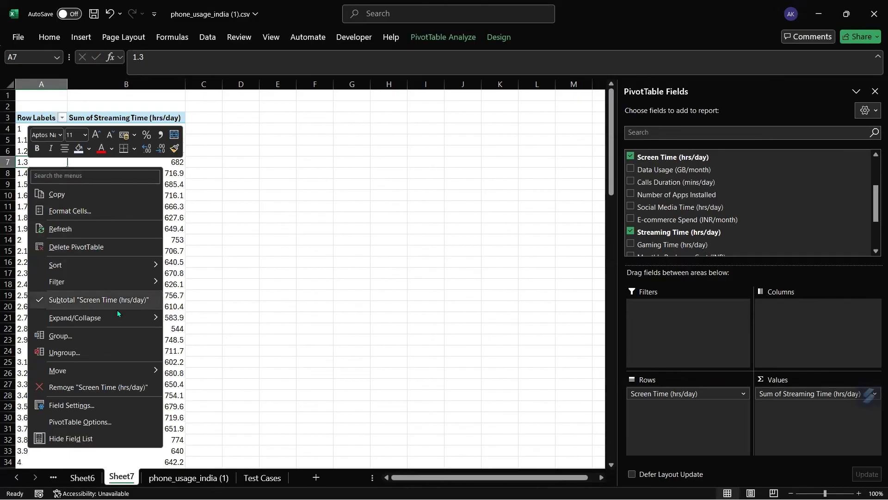
left_click(60, 335)
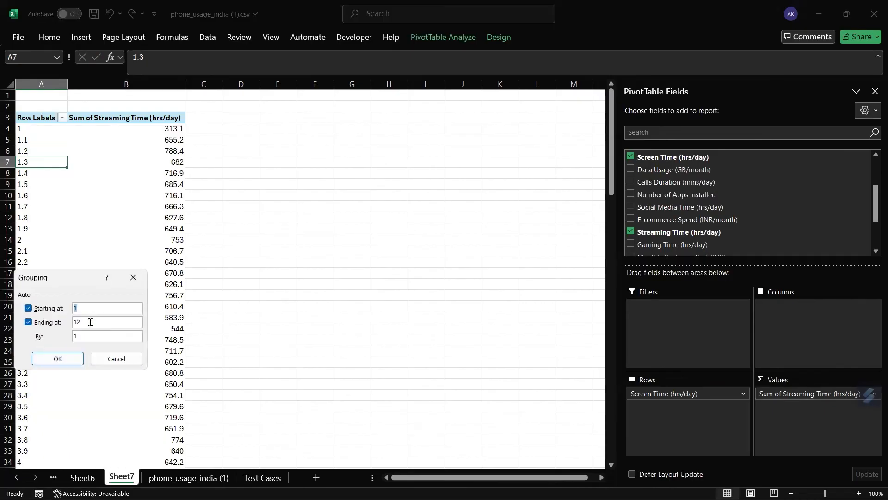
left_click(98, 308)
type("0")
left_click(67, 363)
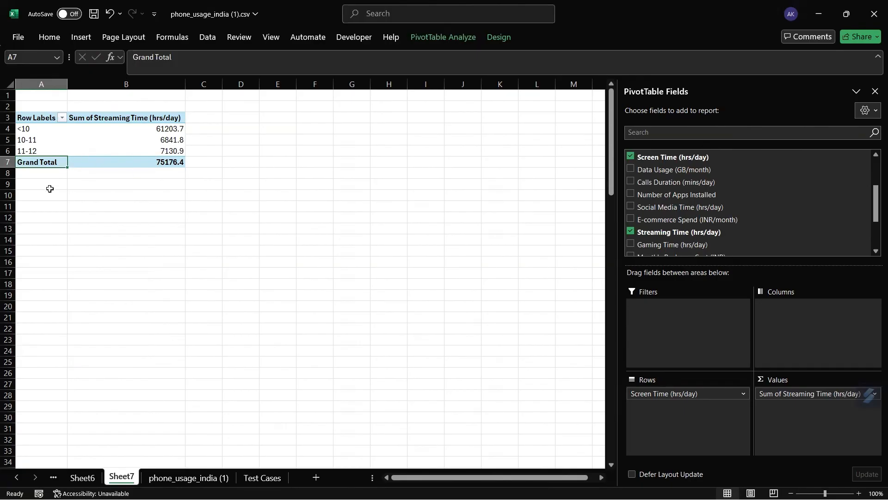
- Set the Screen Time grouping interval to 2 and add the sum of Gaming Time (hrs/day) to the pivot values
right_click(43, 149)
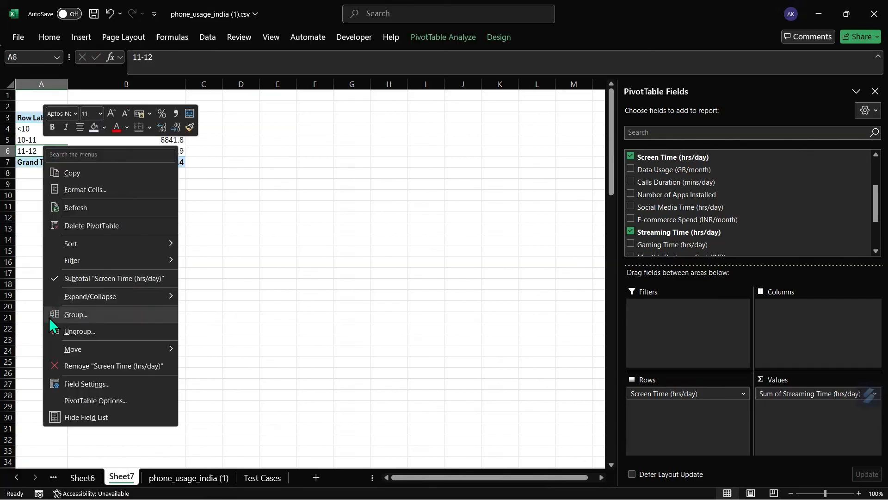
left_click(124, 316)
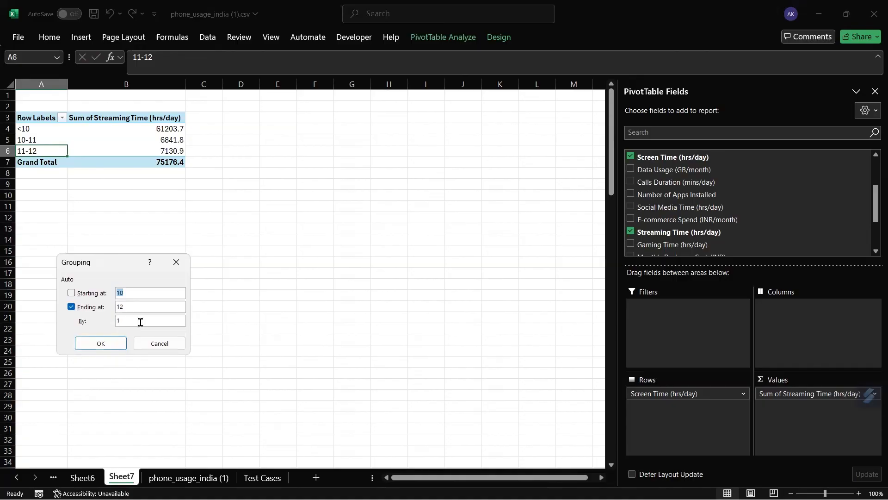
left_click(143, 322)
type("2")
key("Return")
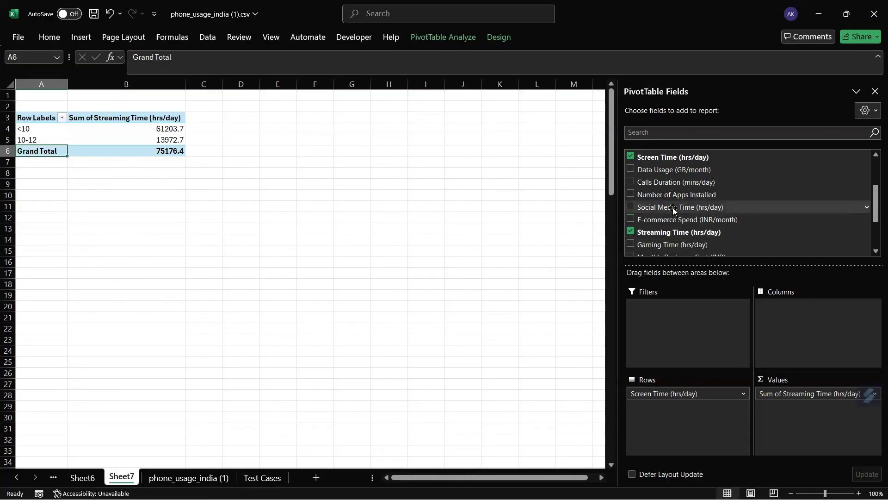
left_click_drag(672, 243, 819, 421)
left_click(342, 164)
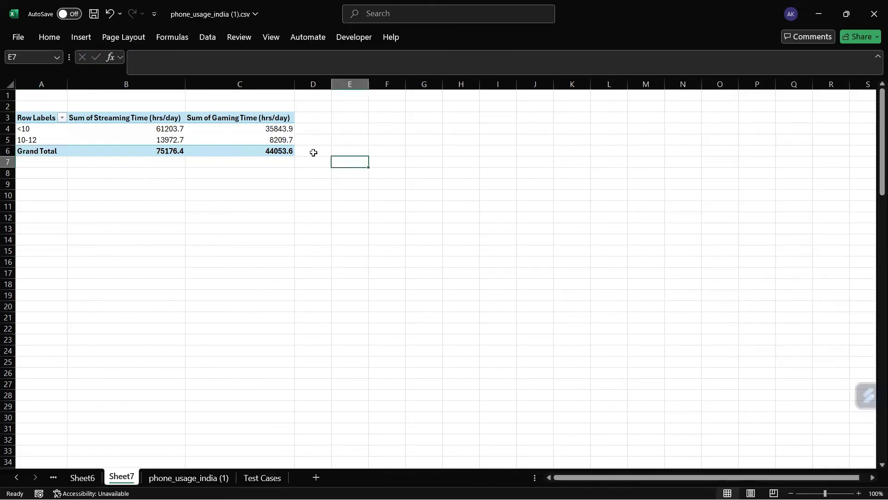
- Insert a 2-D clustered column chart of streaming and gaming time by screen time group and place it below the pivot table
left_click_drag(34, 130, 237, 138)
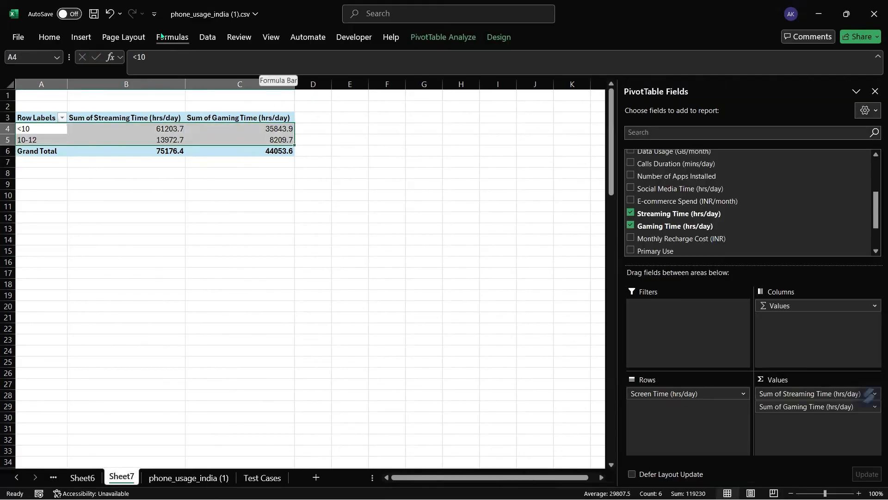
left_click(80, 36)
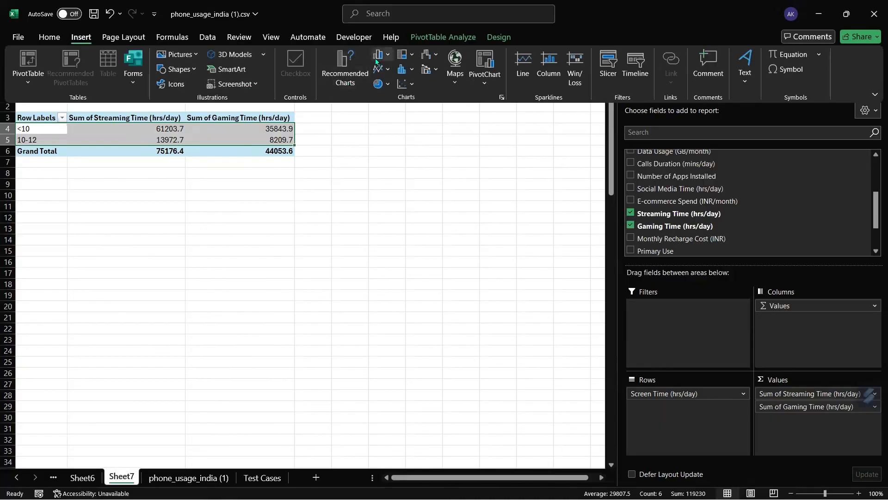
left_click(377, 57)
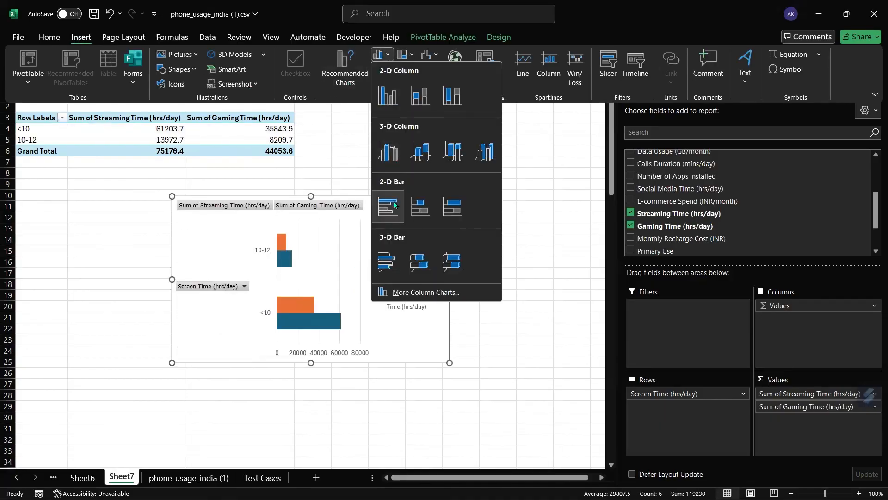
left_click(388, 95)
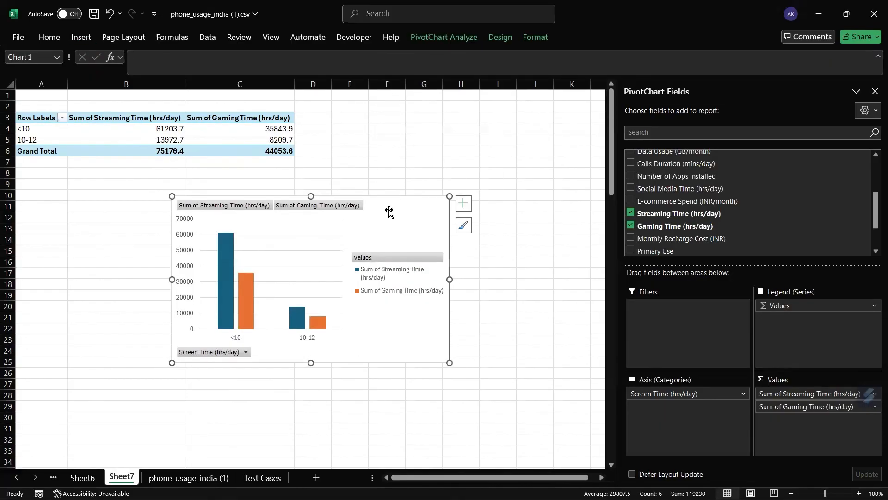
left_click_drag(389, 211, 409, 234)
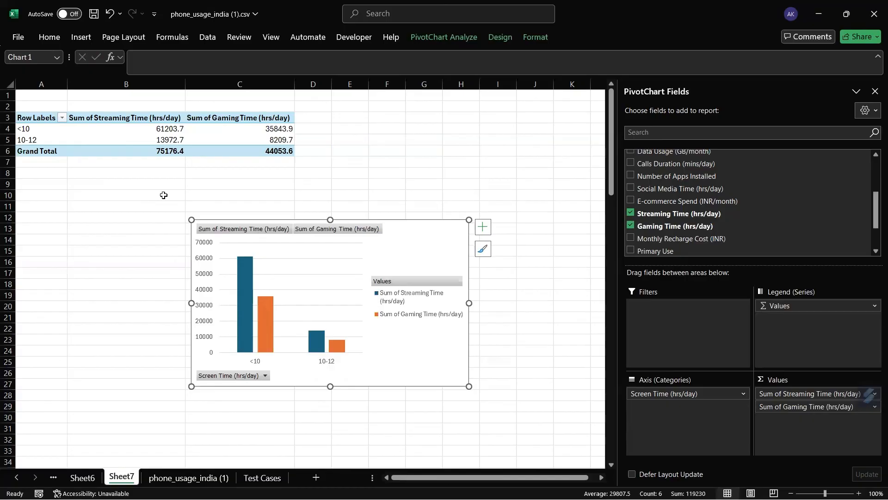
mouse_move(186, 148)
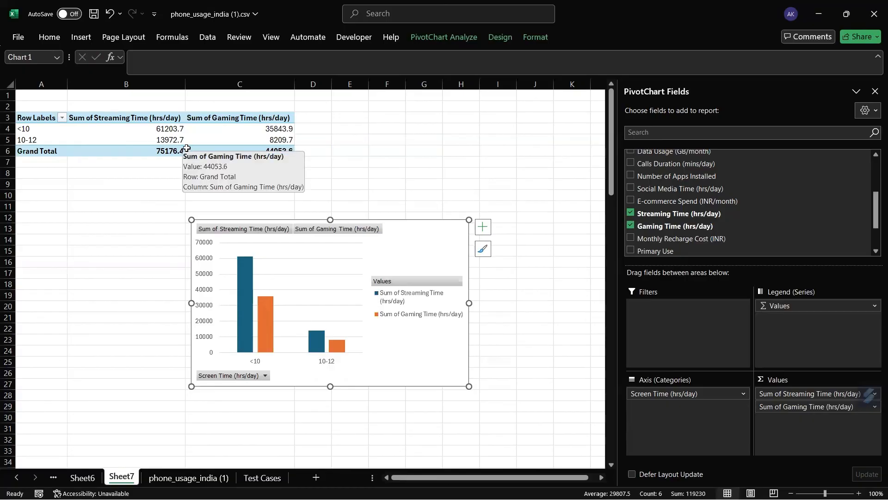
mouse_move(247, 139)
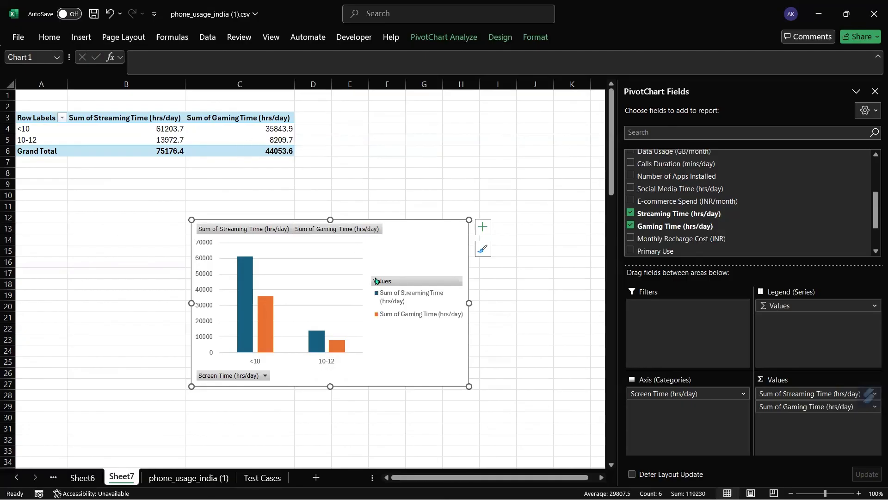
left_click_drag(407, 352, 389, 328)
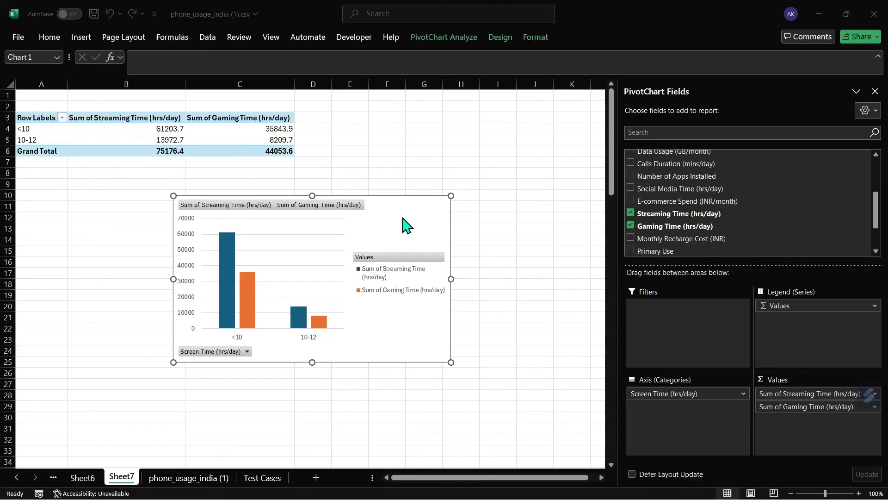
- Summarize the Streaming Time and Gaming Time values by Average, compare them in the chart, and return to the Test Cases sheet
left_click(797, 394)
left_click(796, 378)
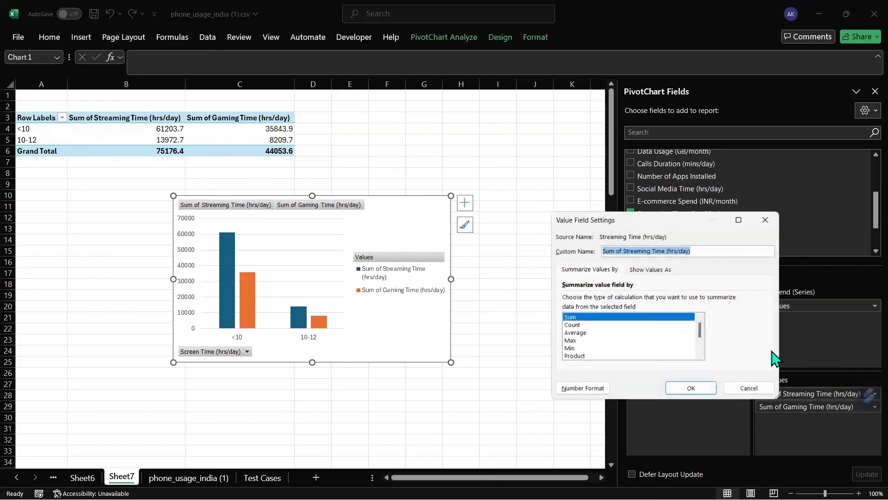
left_click(576, 333)
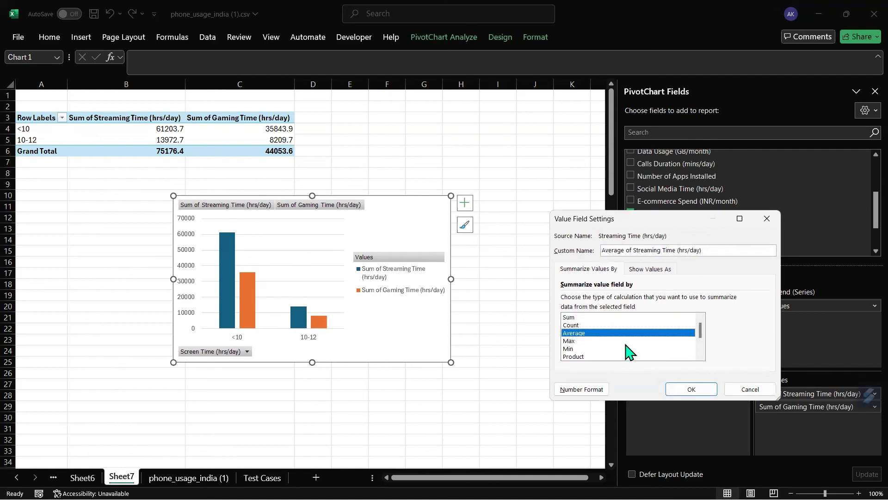
left_click(694, 391)
left_click(787, 407)
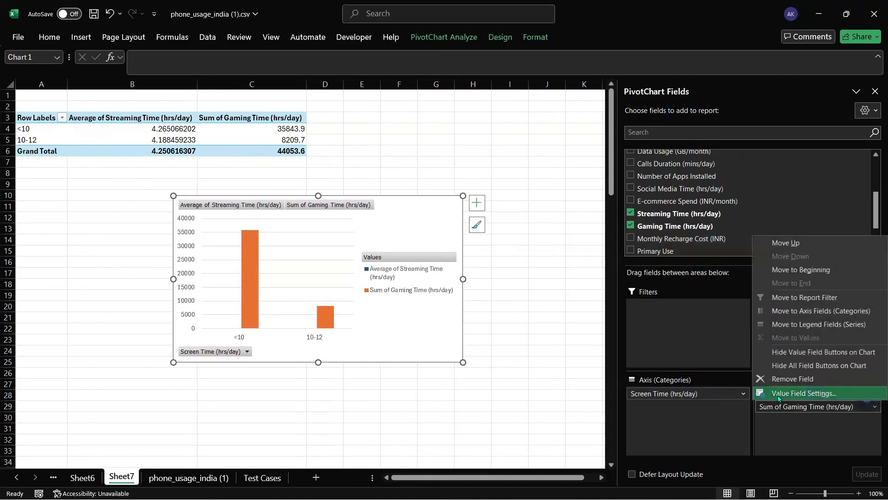
left_click(777, 393)
left_click(629, 333)
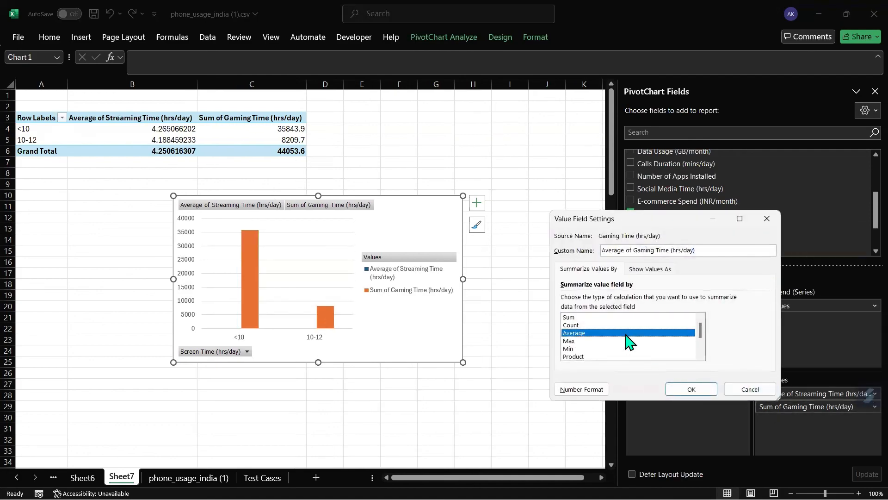
left_click(689, 391)
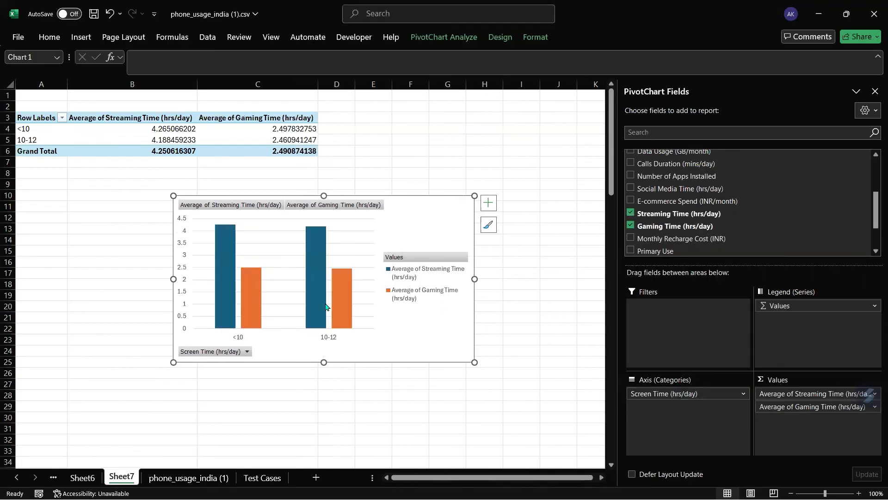
mouse_move(312, 275)
left_click(262, 477)
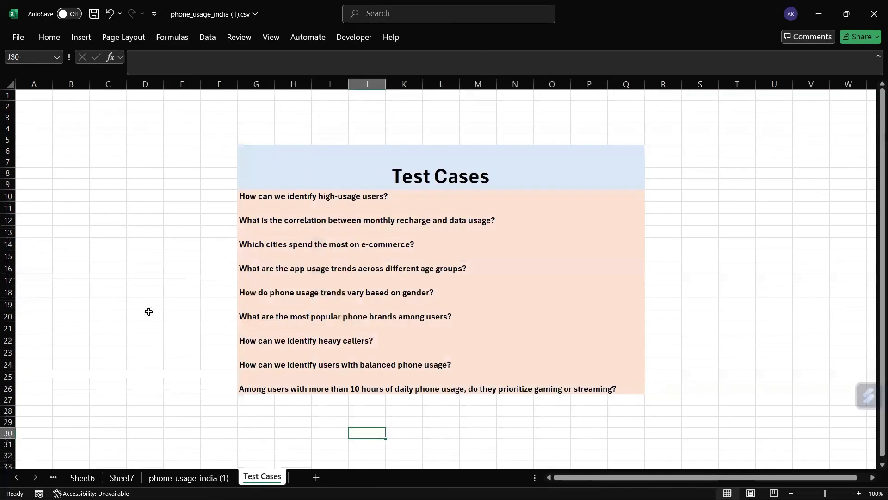